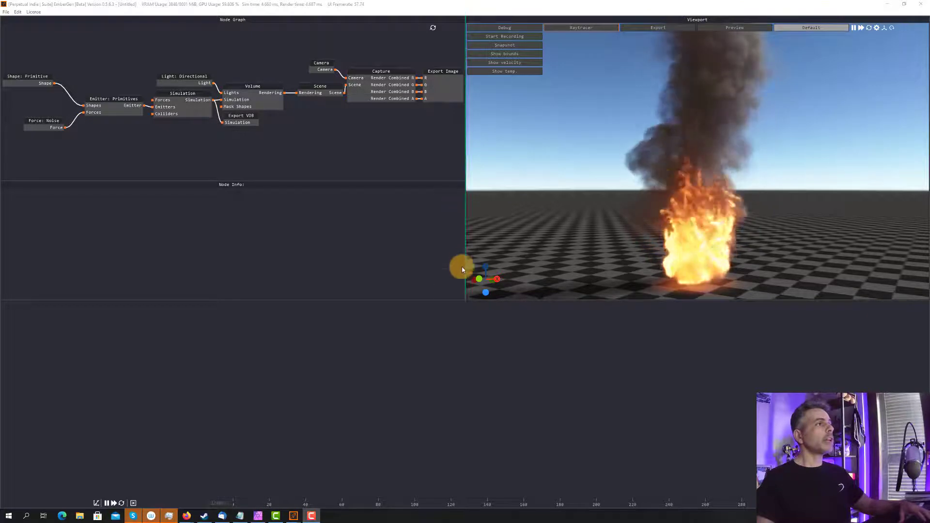
# Raise the torus shape primitive to about 5 m on Z and show the simulation bounds
pyautogui.moveTo(456, 301); pyautogui.dragTo(453, 345)
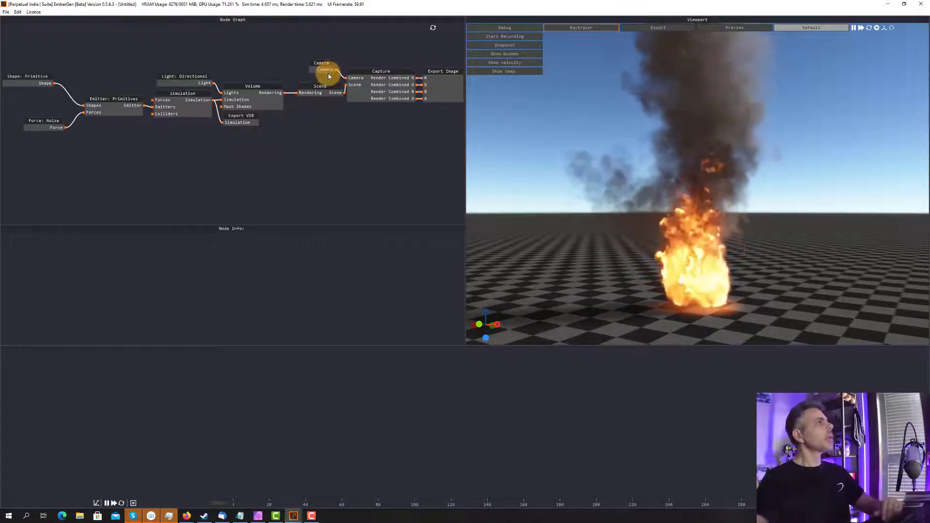
pyautogui.scroll(-2, 266, 195)
pyautogui.scroll(5, 203, 169)
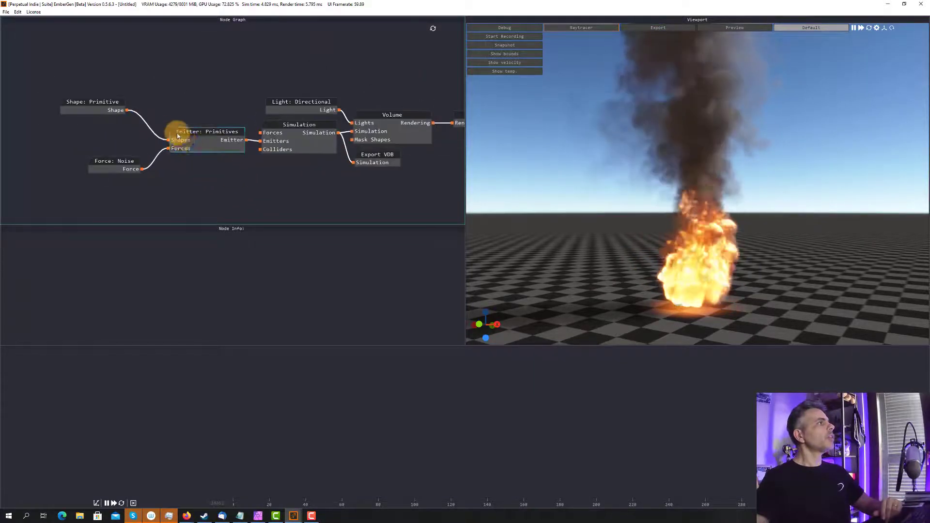
pyautogui.scroll(2, 178, 136)
pyautogui.moveTo(178, 91); pyautogui.dragTo(289, 89, button='middle')
pyautogui.click(205, 89)
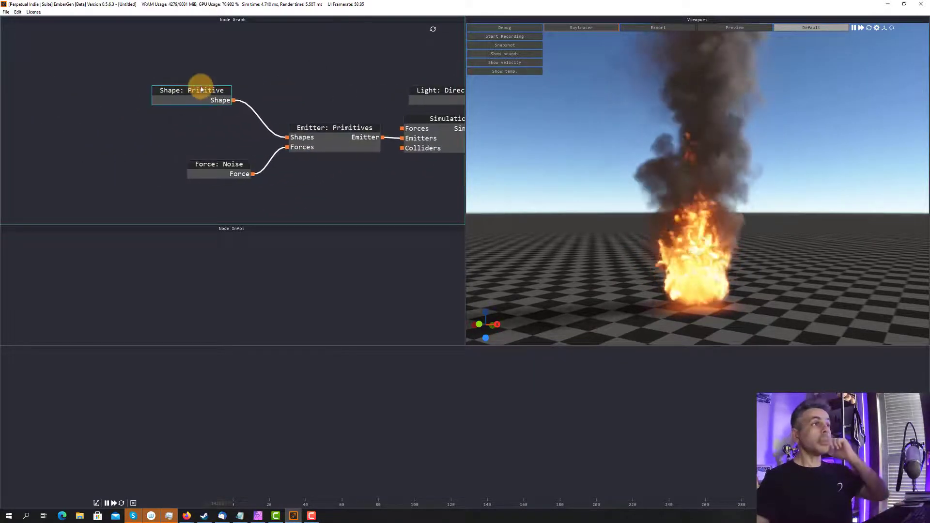
pyautogui.click(201, 90)
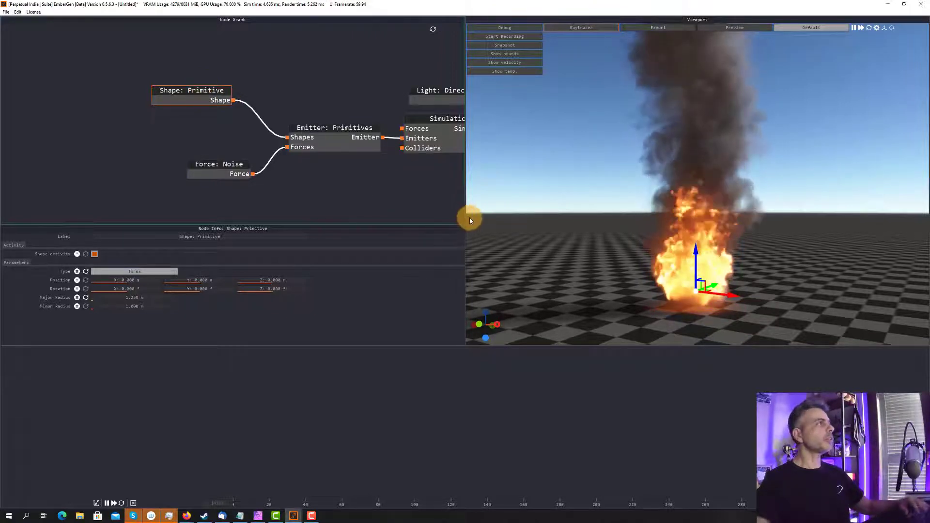
pyautogui.moveTo(696, 263); pyautogui.dragTo(646, 210)
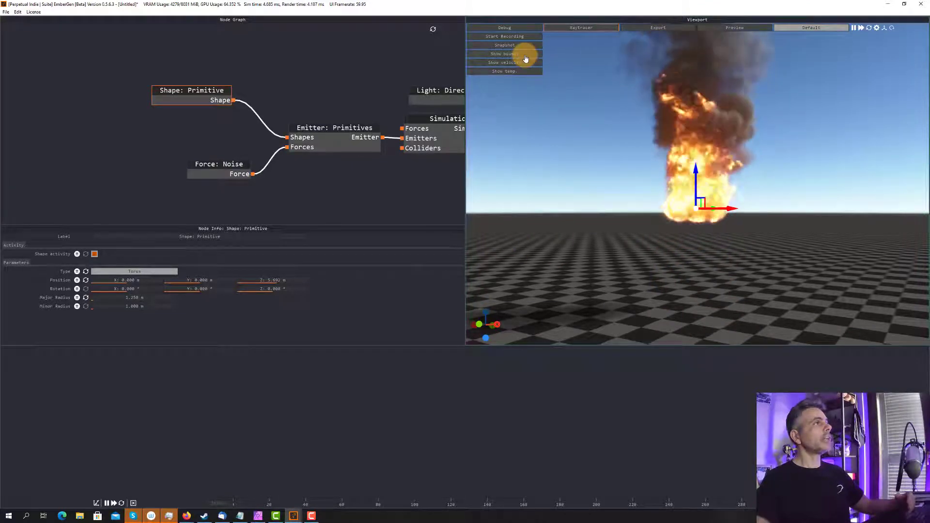
pyautogui.click(504, 54)
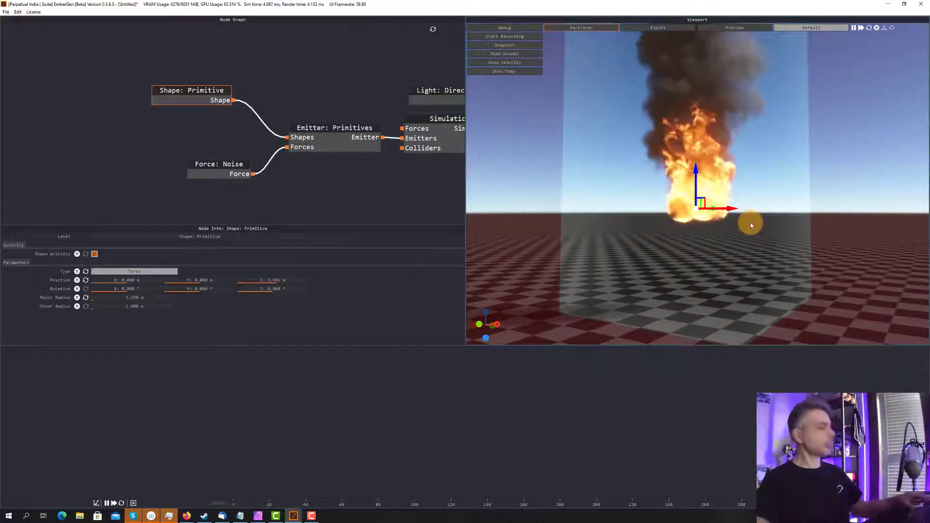
pyautogui.moveTo(760, 220); pyautogui.dragTo(329, 96)
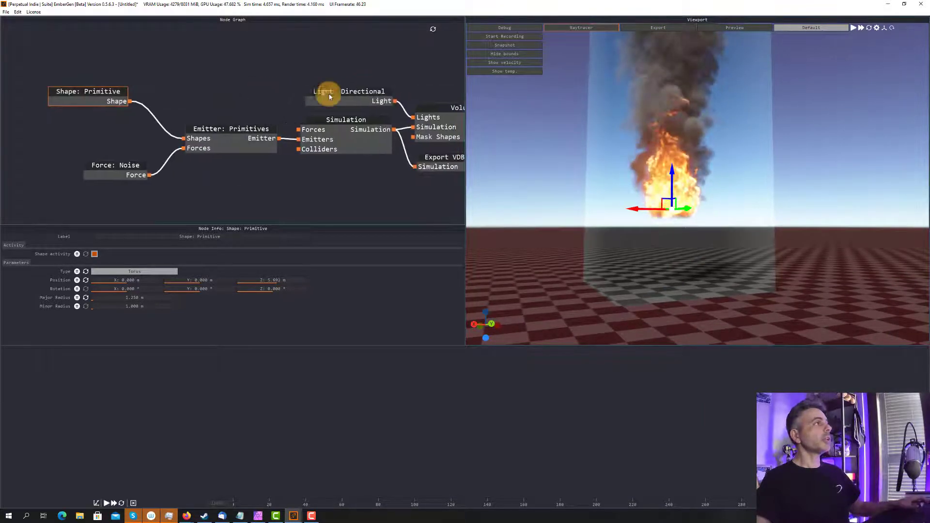
# Set the simulation's Z voxel count to 128 and apply the new resolution
pyautogui.click(341, 125)
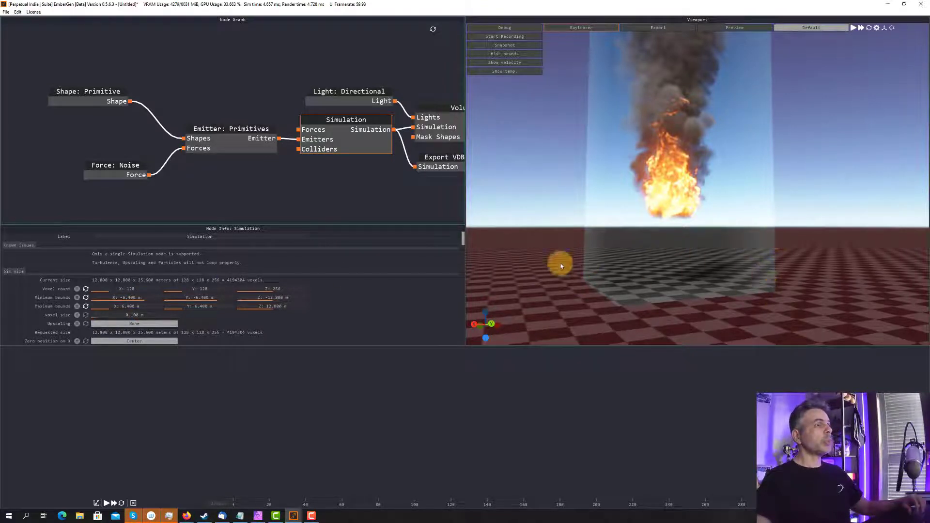
pyautogui.doubleClick(284, 298)
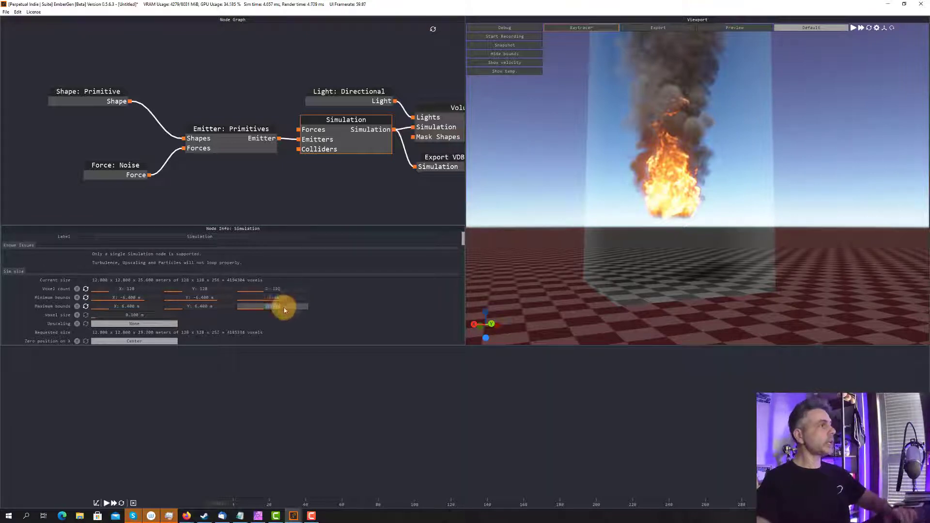
pyautogui.press('Return')
pyautogui.scroll(-1, 305, 315)
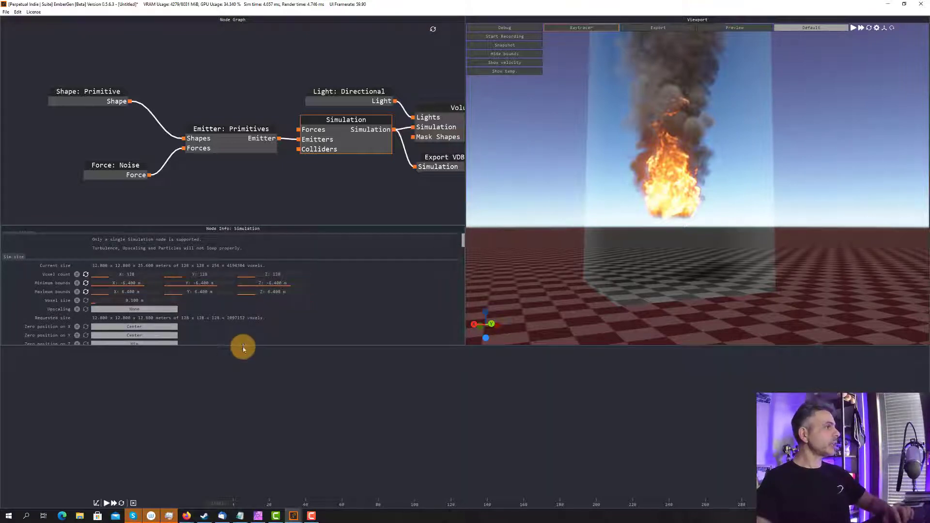
pyautogui.moveTo(243, 346); pyautogui.dragTo(238, 436)
pyautogui.click(134, 352)
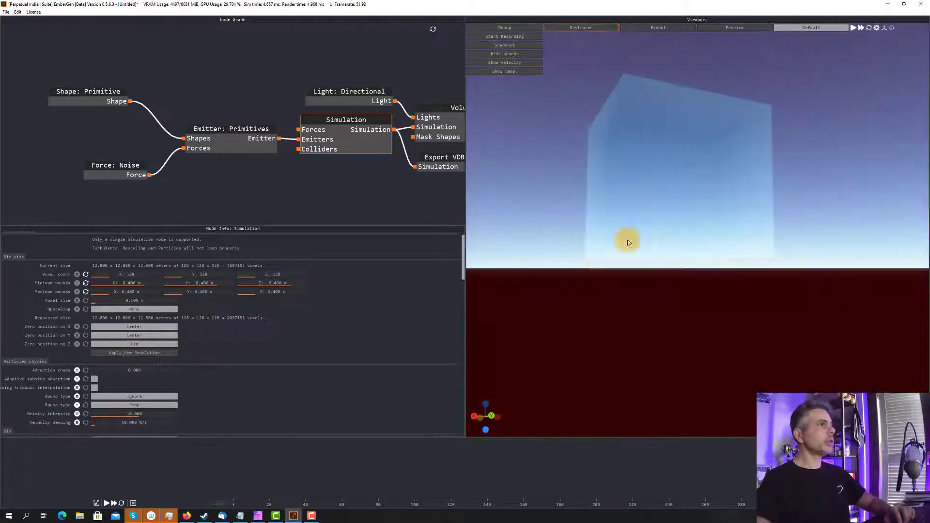
pyautogui.moveTo(679, 194); pyautogui.dragTo(647, 263)
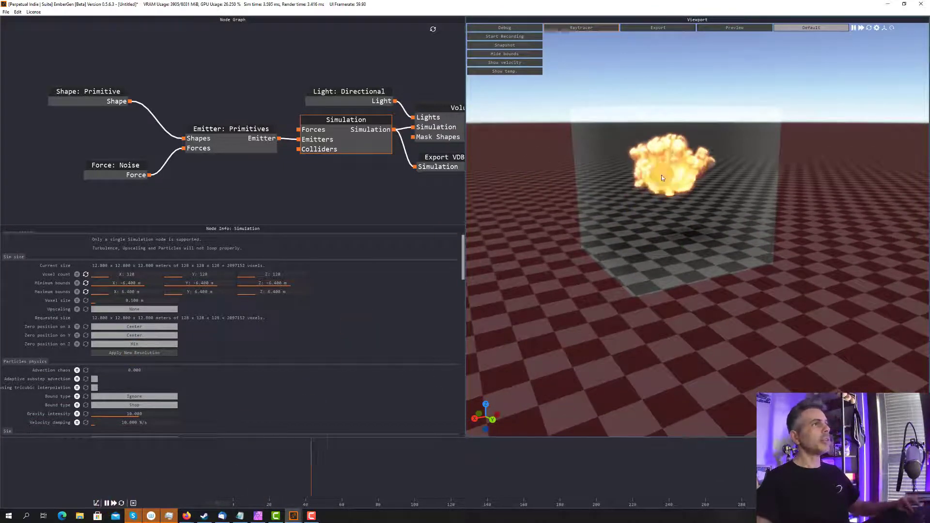
pyautogui.moveTo(705, 185); pyautogui.dragTo(678, 180)
# Lower the torus shape primitive slightly along Z inside the simulation bounds
pyautogui.moveTo(62, 79); pyautogui.dragTo(163, 108)
pyautogui.moveTo(675, 149); pyautogui.dragTo(675, 167)
pyautogui.moveTo(592, 206); pyautogui.dragTo(642, 203)
pyautogui.click(560, 179)
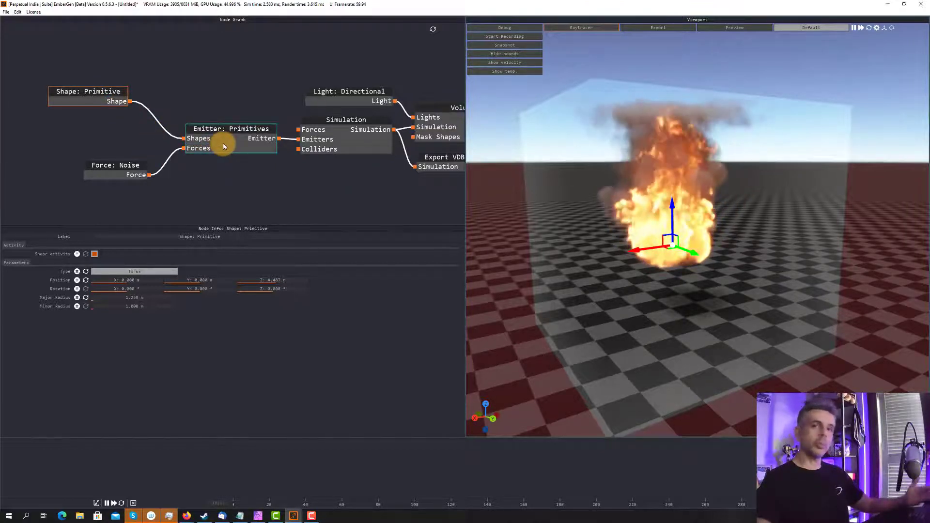
# Set the primitives emitter's fuel rate to 0 %/s
pyautogui.click(239, 130)
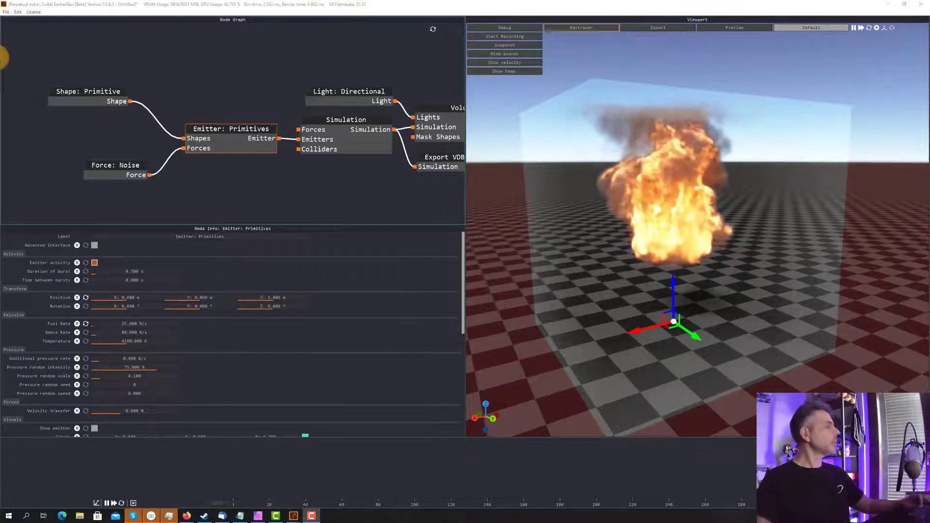
pyautogui.doubleClick(136, 323)
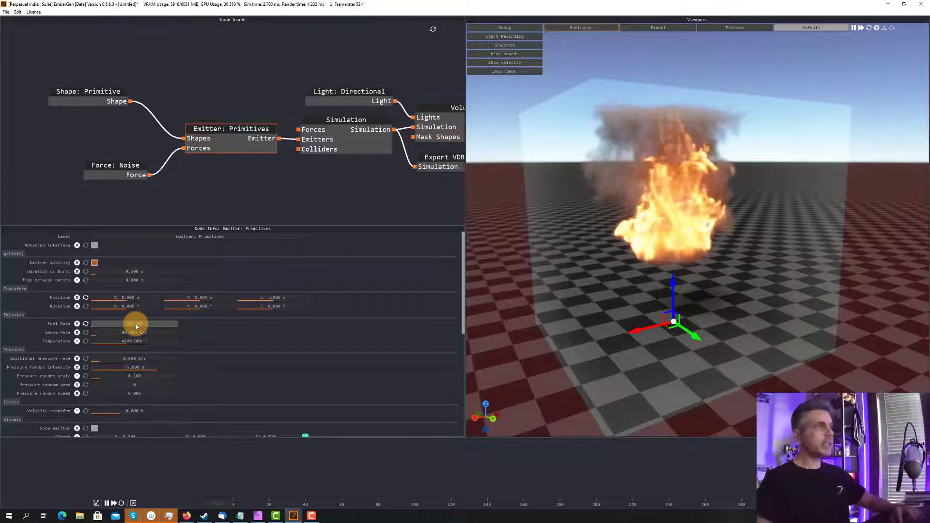
pyautogui.write('0')
pyautogui.press('Return')
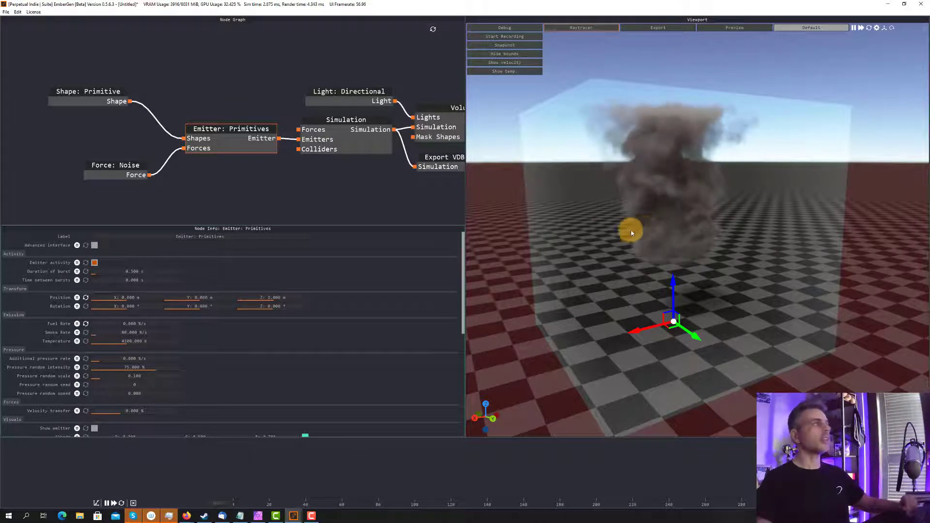
# Set the primitives emitter's smoke rate to 250 %/s and its temperature to 0
pyautogui.click(147, 333)
pyautogui.write('250')
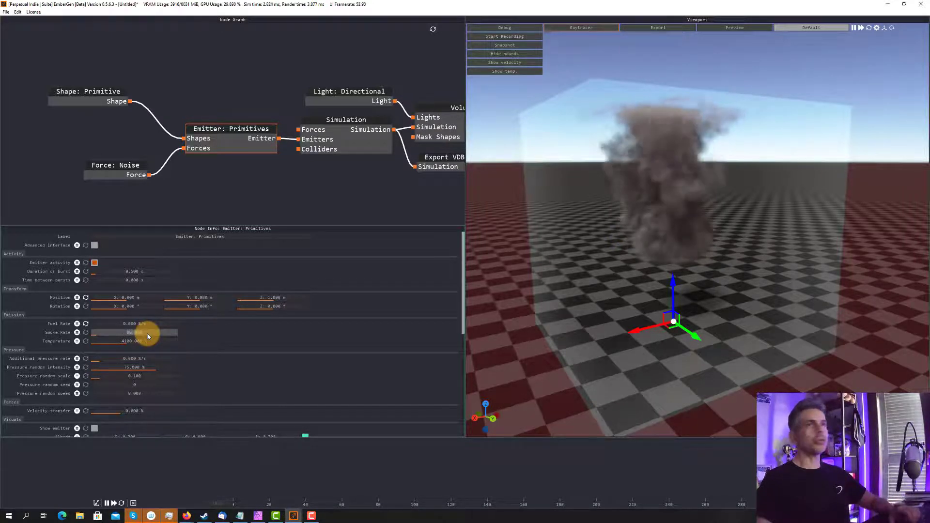
pyautogui.press('Return')
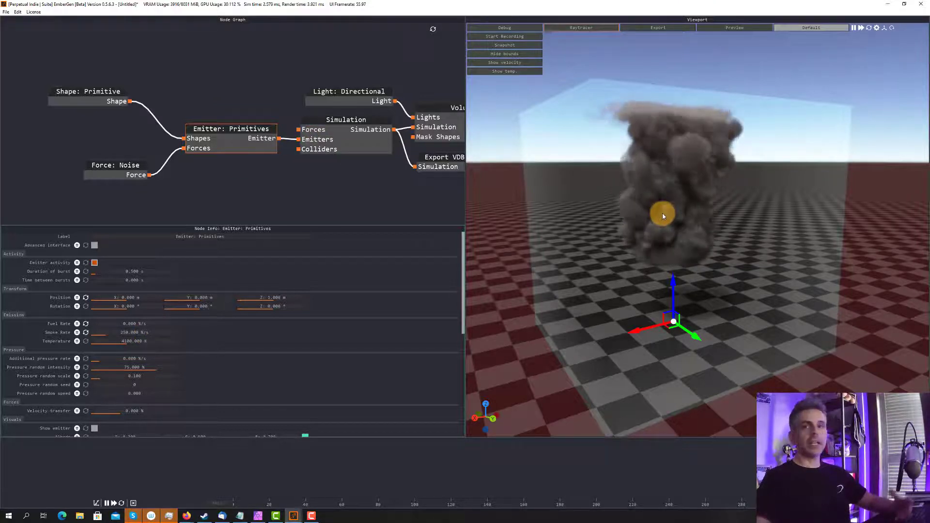
pyautogui.doubleClick(131, 341)
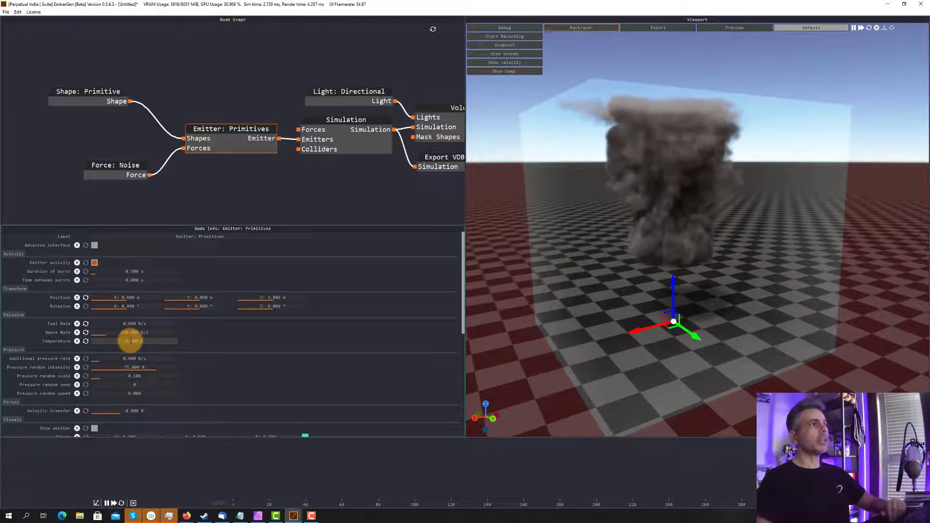
pyautogui.write('0')
pyautogui.press('Return')
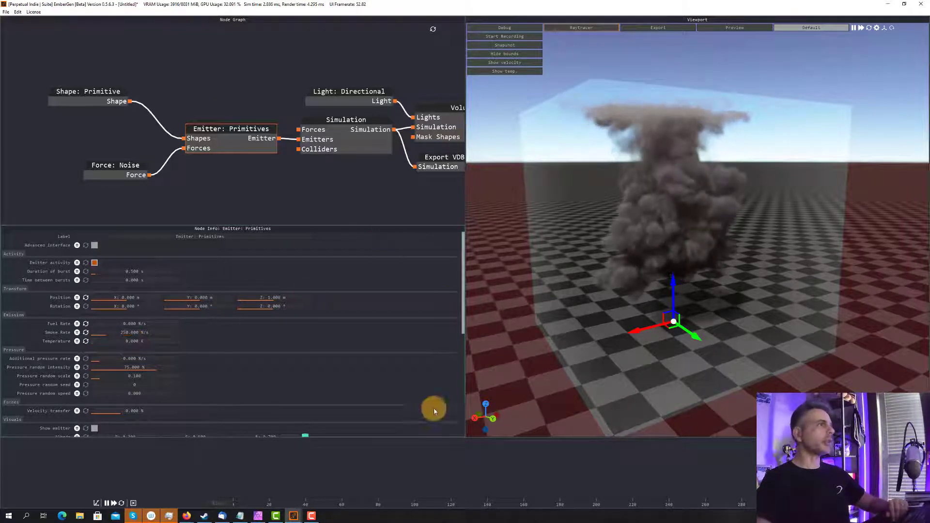
# Restart the simulation from the beginning, play it and inspect the smoke from another angle
pyautogui.press('space')
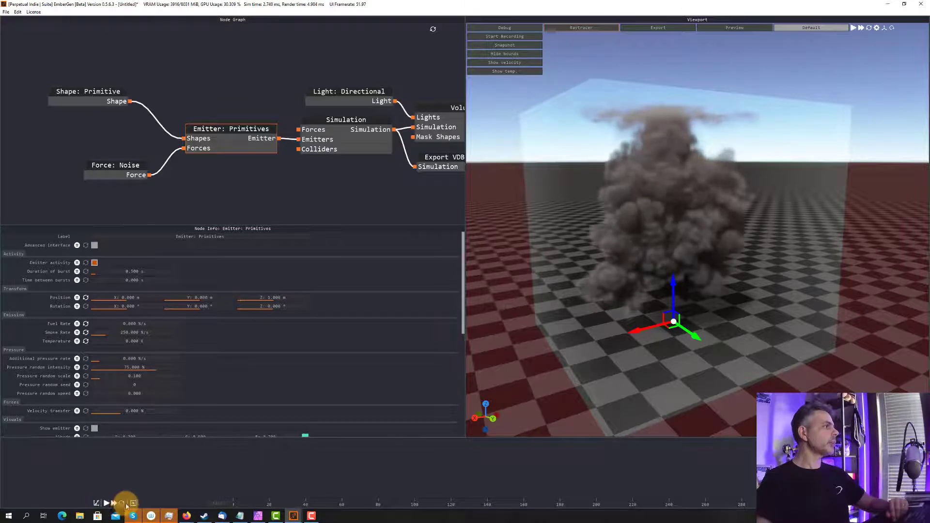
pyautogui.click(122, 504)
pyautogui.click(107, 504)
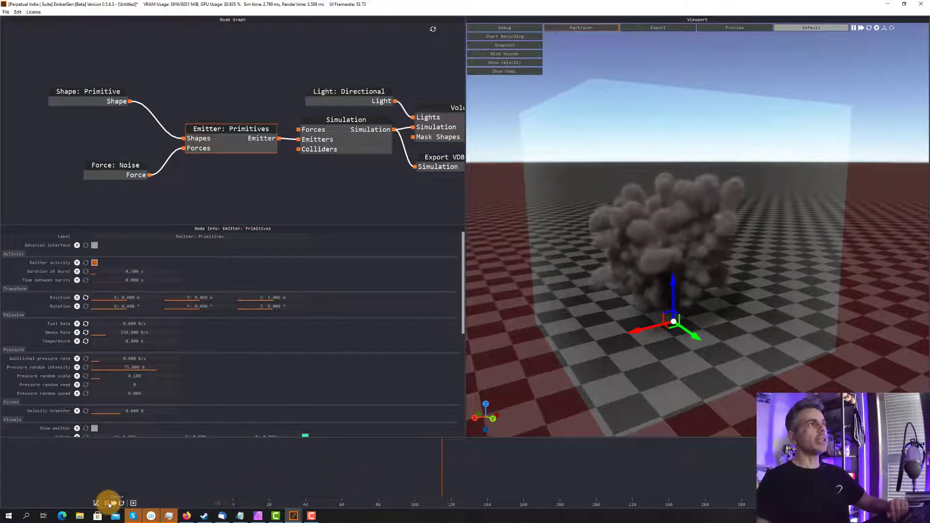
pyautogui.moveTo(638, 306); pyautogui.dragTo(455, 301)
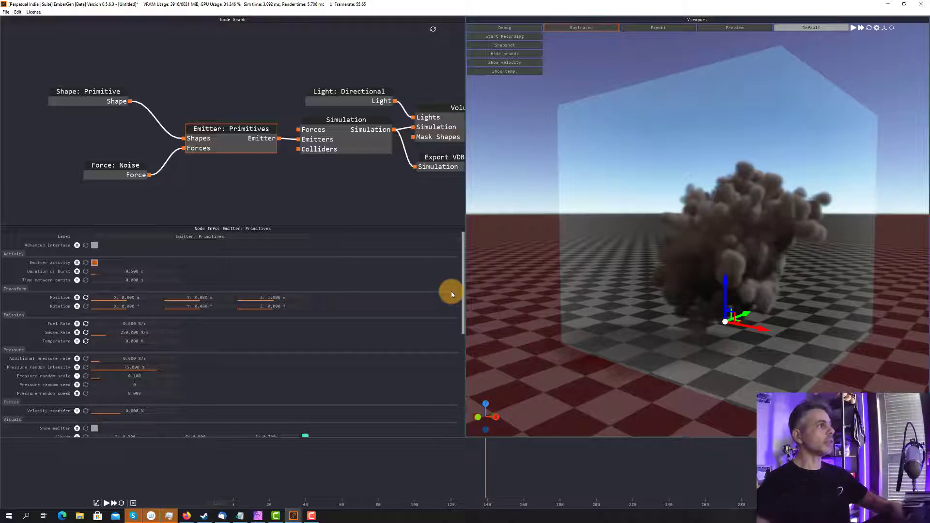
# Review the emitter's pressure, forces, visuals and particle parameters
pyautogui.scroll(-2, 273, 314)
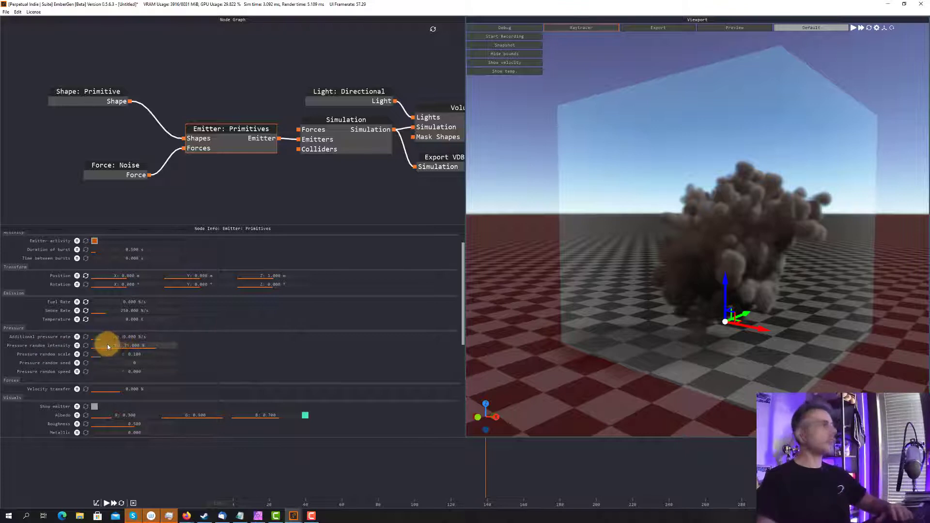
pyautogui.scroll(-5, 142, 371)
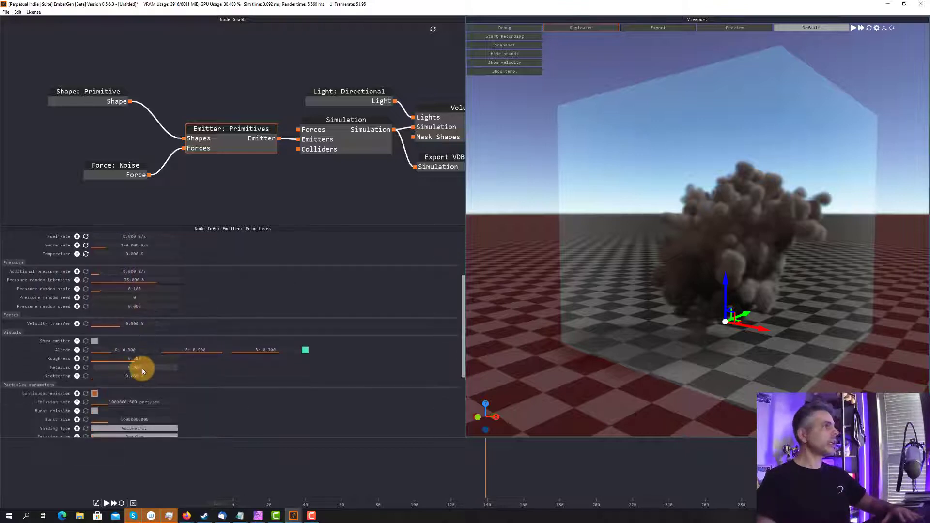
pyautogui.scroll(-1, 143, 372)
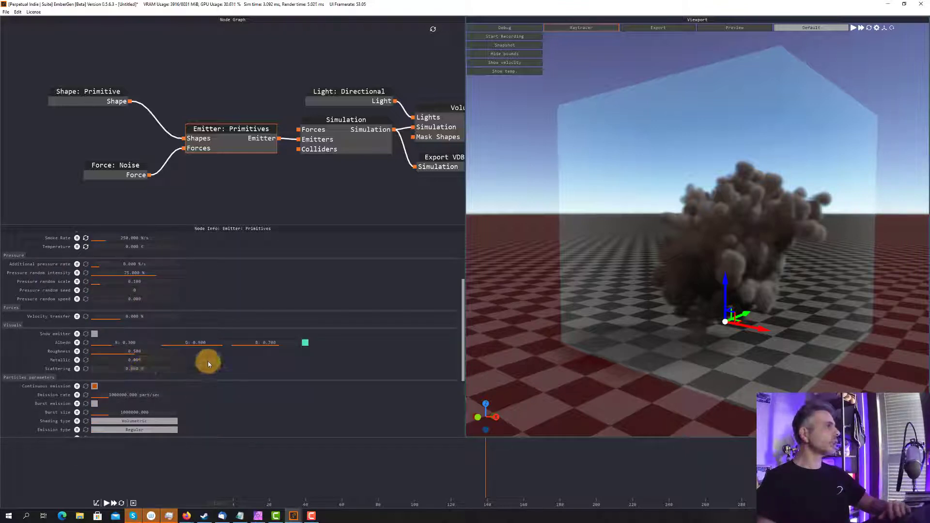
pyautogui.scroll(-4, 209, 364)
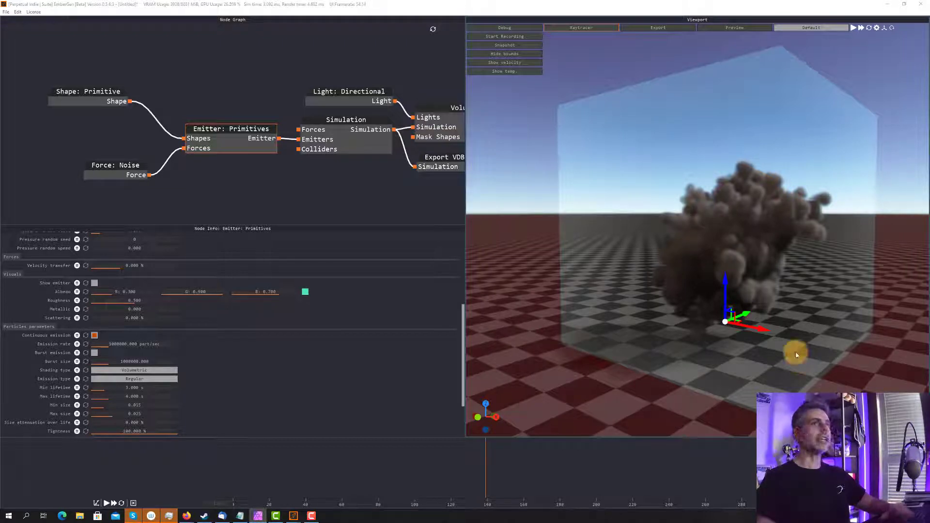
pyautogui.scroll(-2, 297, 369)
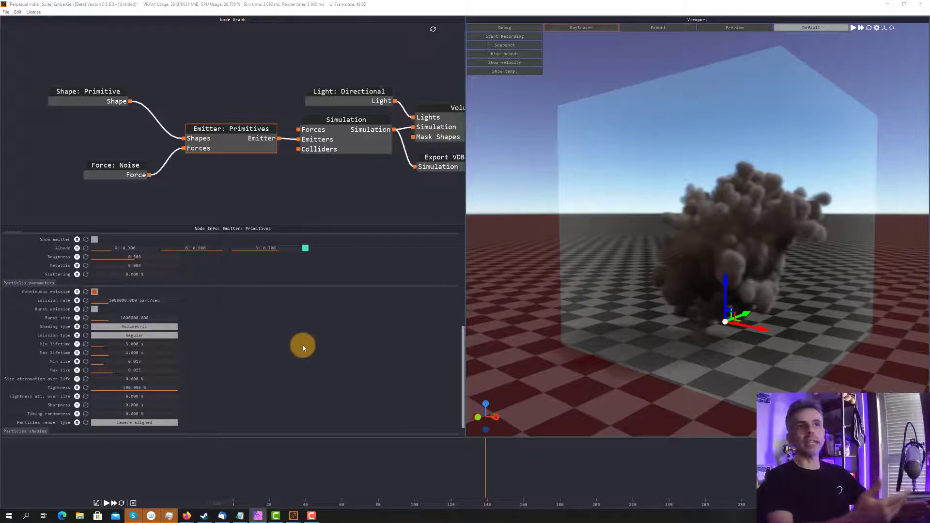
pyautogui.scroll(-1, 313, 345)
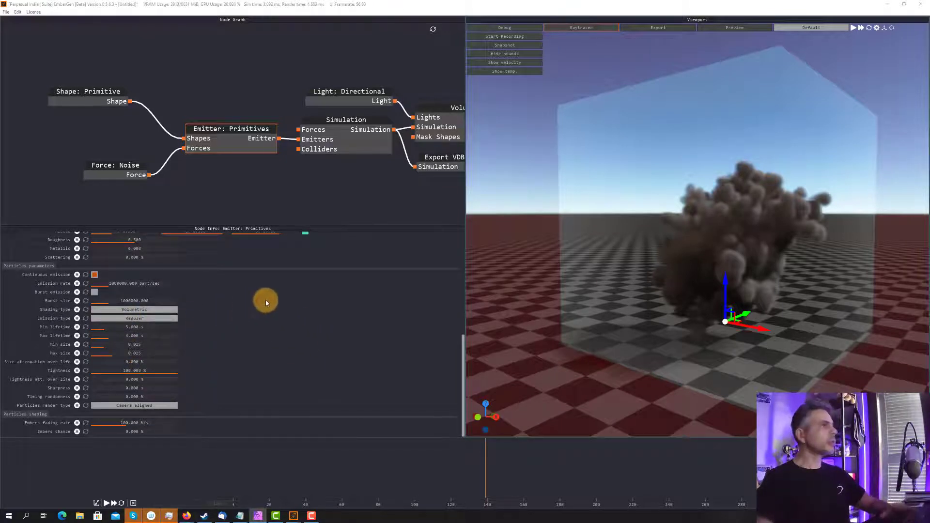
# Replay the smoke simulation from the beginning, pausing it once to examine its shape before running it again
pyautogui.click(121, 504)
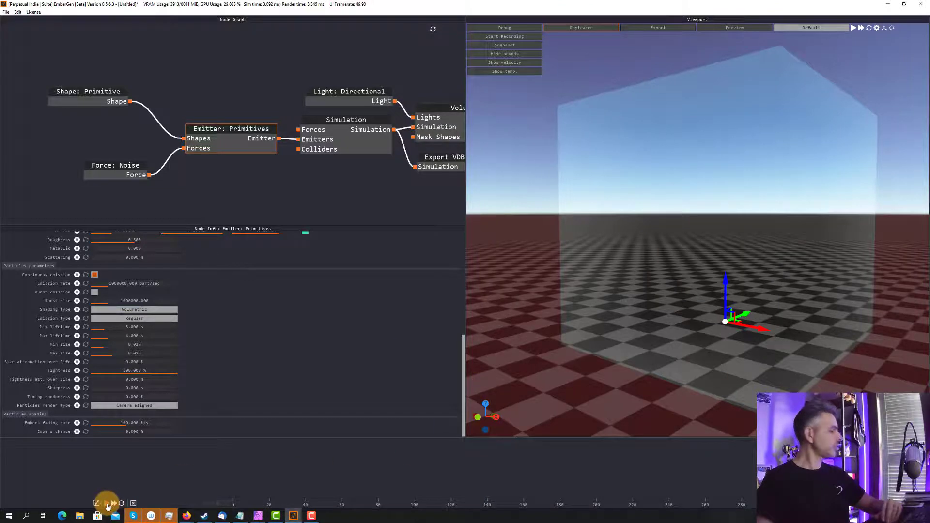
pyautogui.click(107, 504)
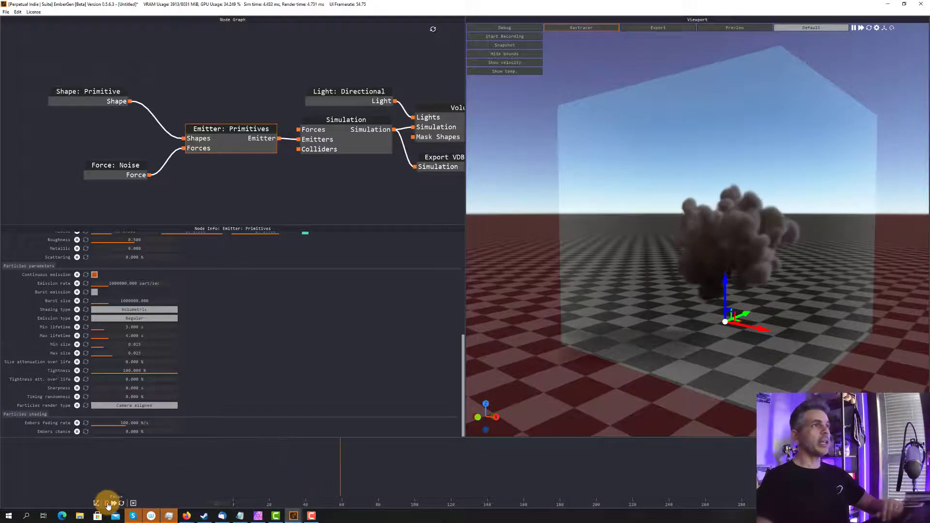
pyautogui.click(108, 504)
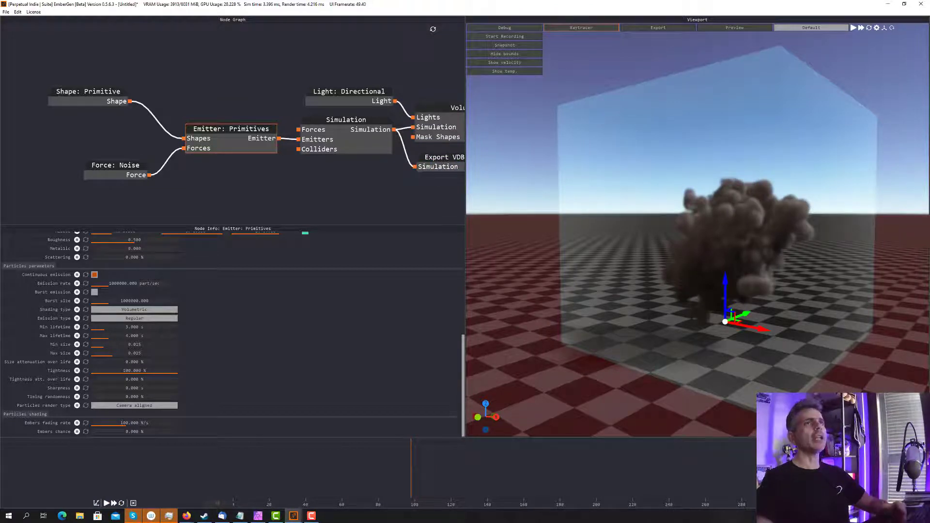
pyautogui.hotkey('alt', 'Tab')
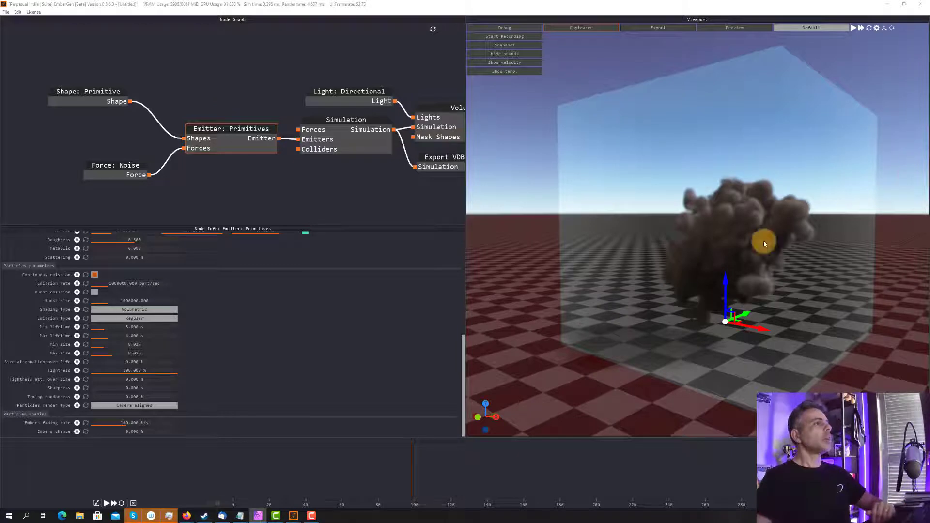
pyautogui.click(121, 503)
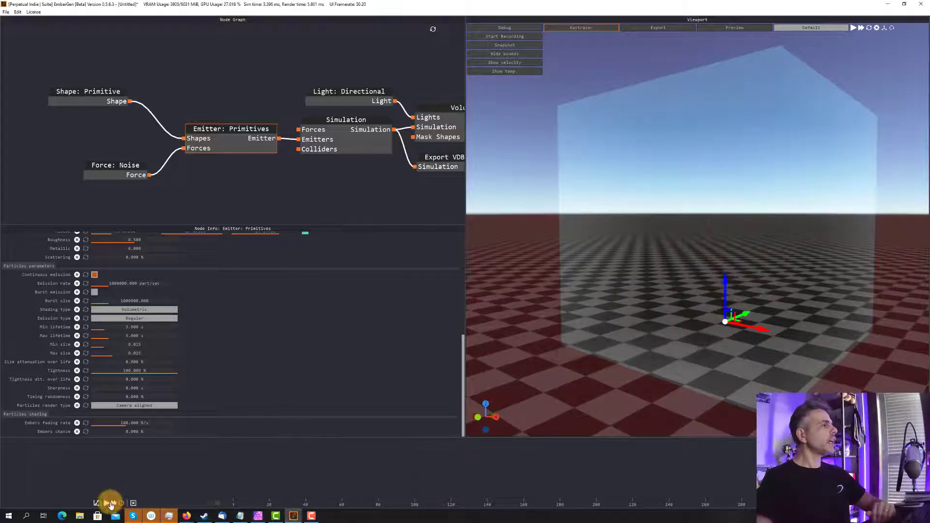
pyautogui.click(108, 504)
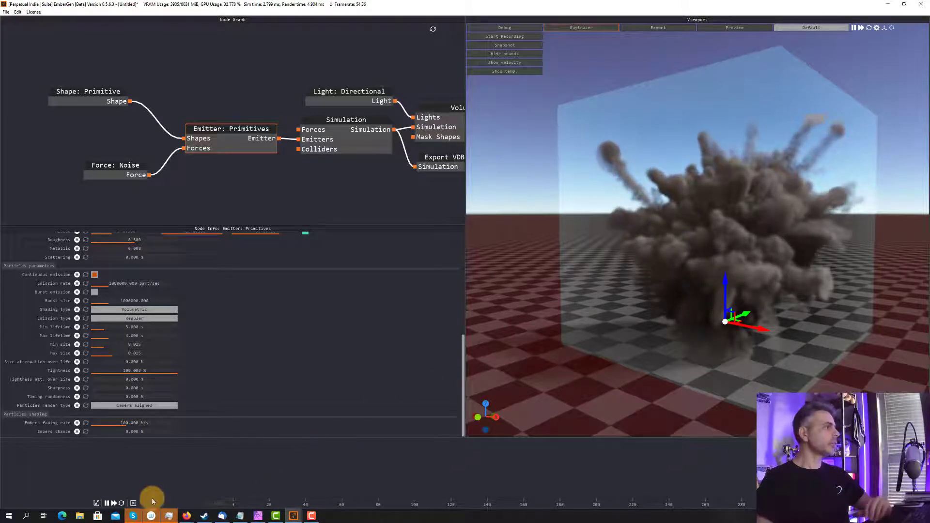
# Replay the smoke simulation from the beginning, pause it early in the burst and return to the emitter's activity settings
pyautogui.click(122, 503)
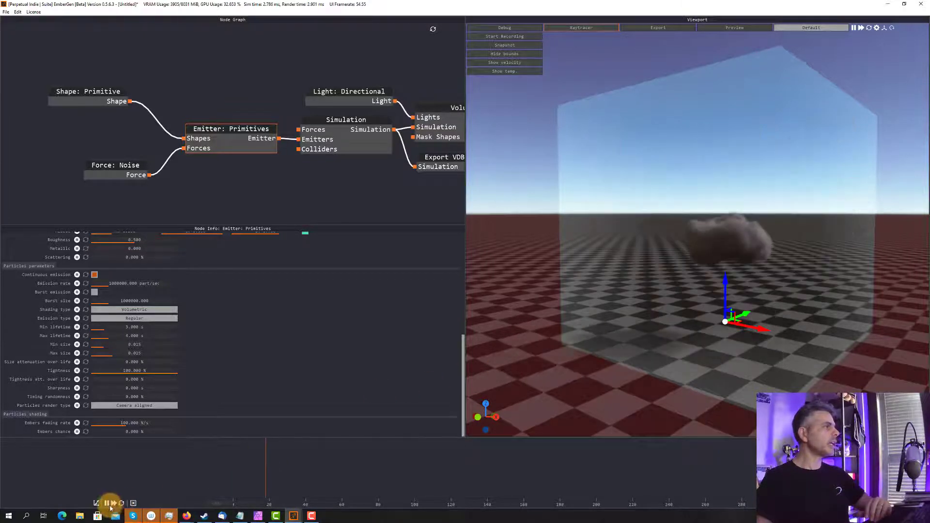
pyautogui.click(107, 503)
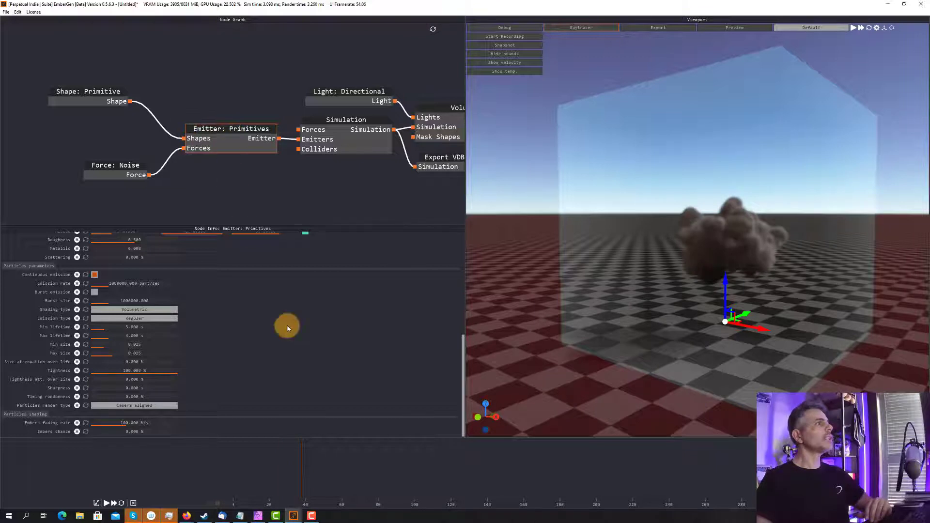
pyautogui.scroll(1, 303, 361)
pyautogui.scroll(10, 303, 361)
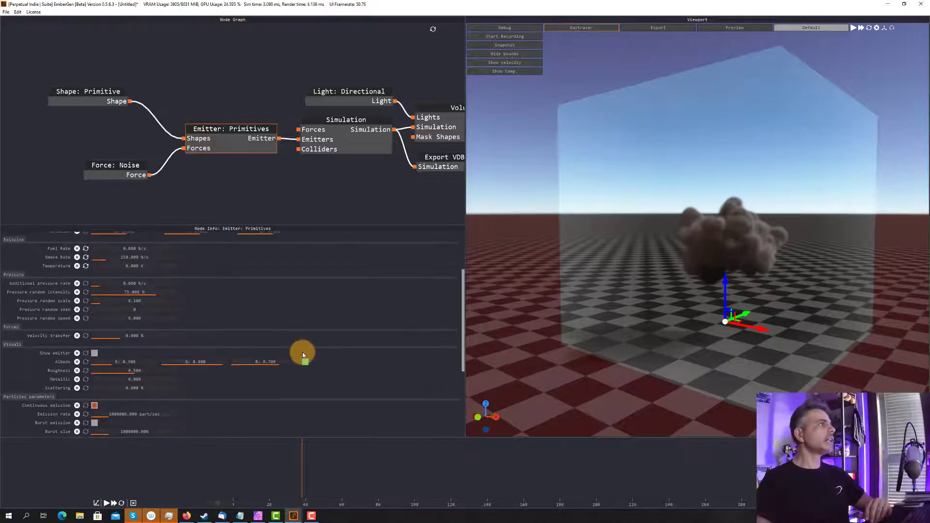
pyautogui.scroll(1, 116, 260)
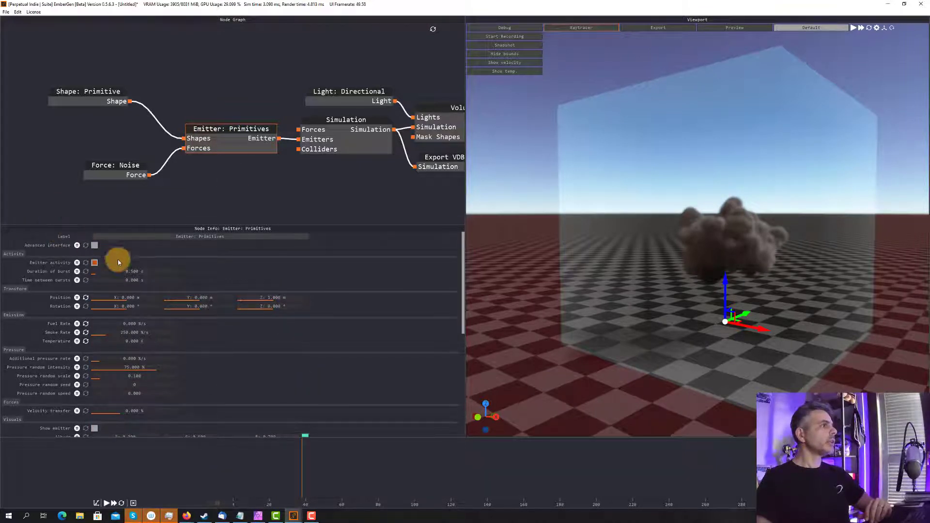
# Reset the simulation and keyframe the emitter activity to be on at the first frame and off at about frame 10
pyautogui.click(122, 503)
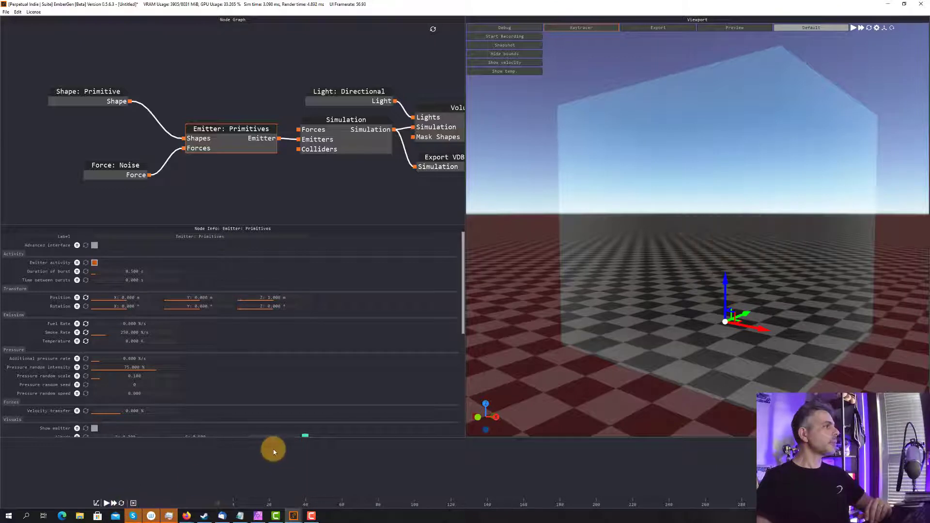
pyautogui.click(77, 263)
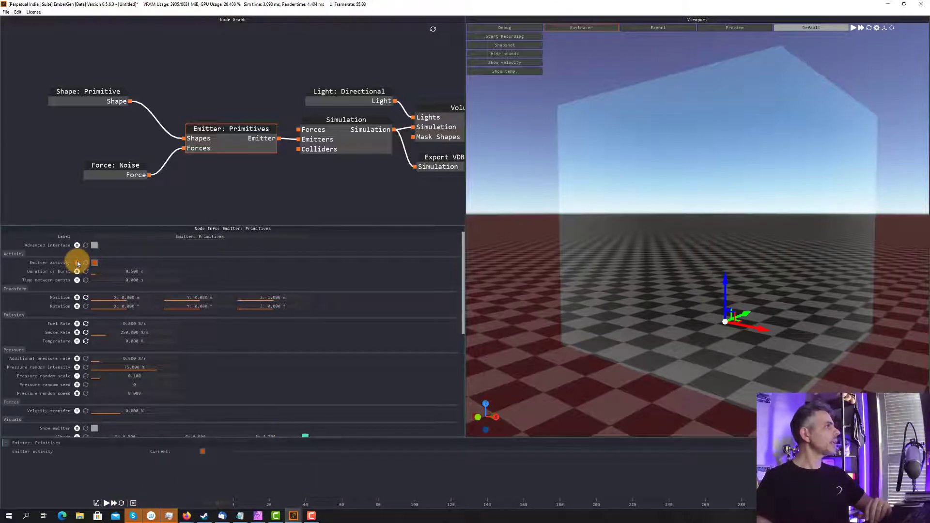
pyautogui.click(235, 451)
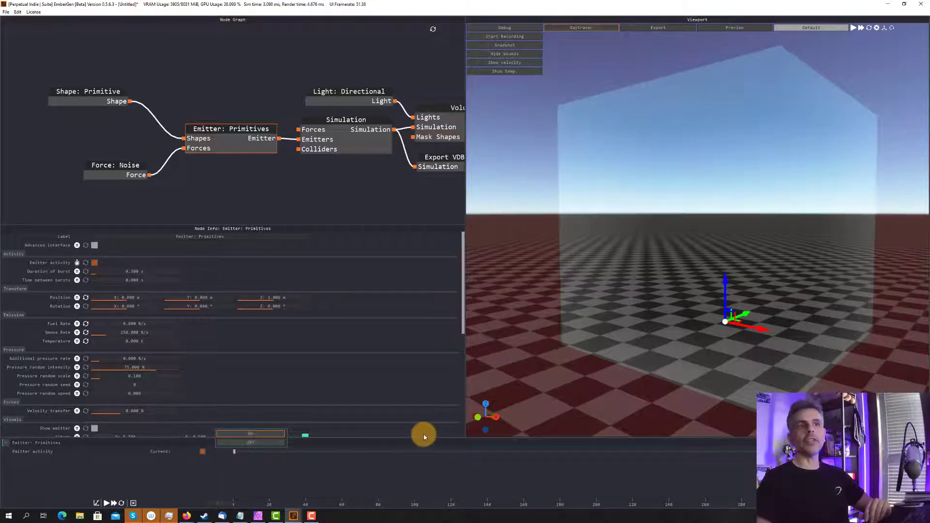
pyautogui.click(253, 463)
pyautogui.click(250, 452)
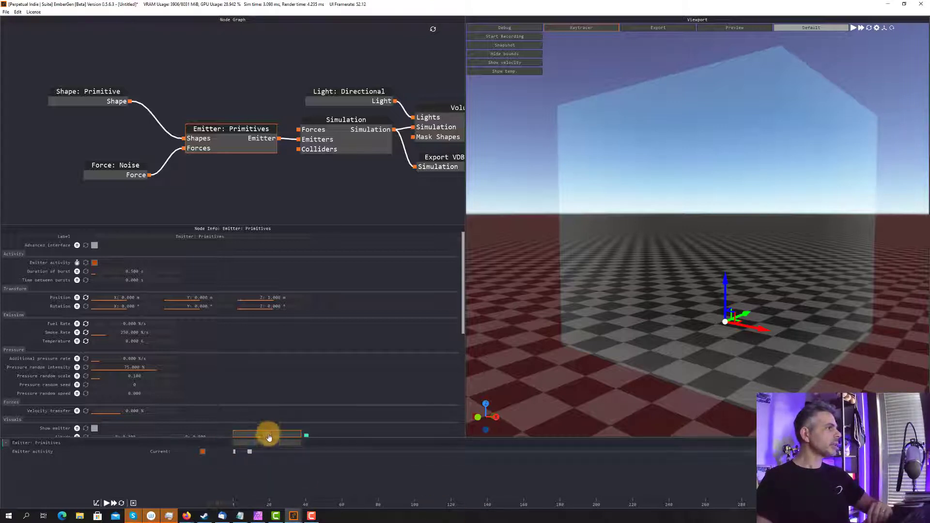
# Play the simulation to check the short smoke burst, pause it and return to the start
pyautogui.click(115, 505)
pyautogui.click(113, 505)
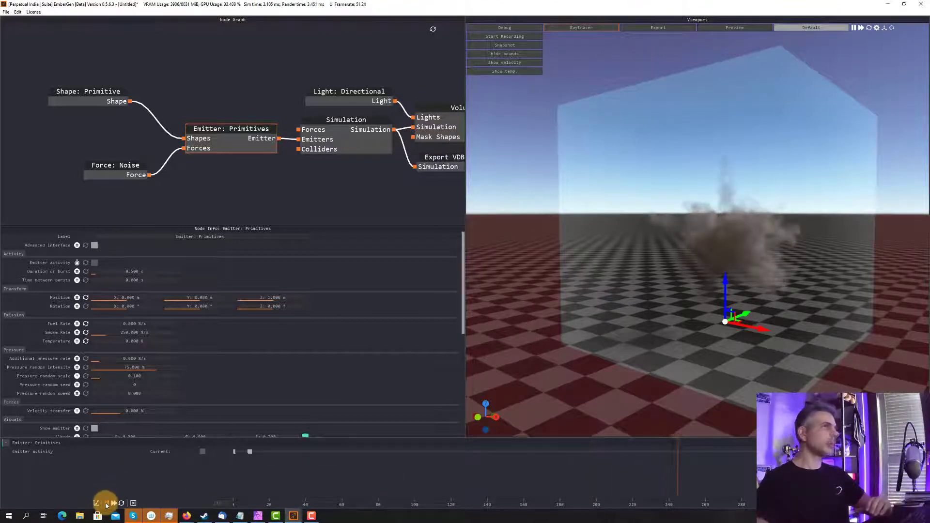
pyautogui.click(107, 504)
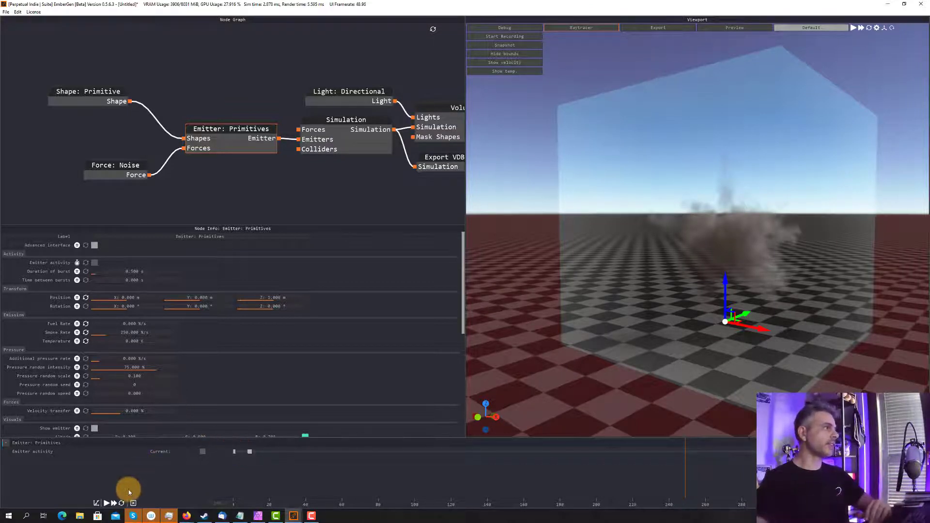
pyautogui.click(121, 503)
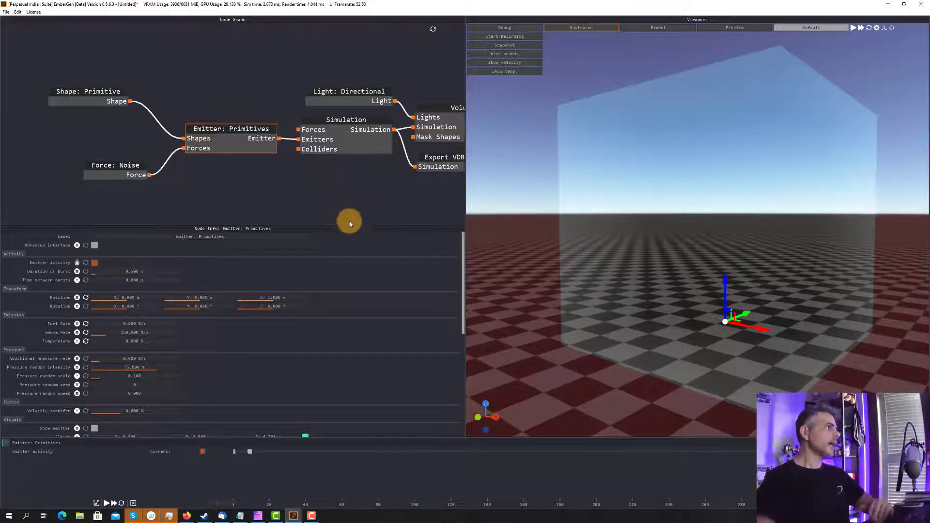
# Set the simulation's X minimum bound to -9.6 m and X maximum bound to 9.6 m, and apply the new resolution
pyautogui.click(334, 126)
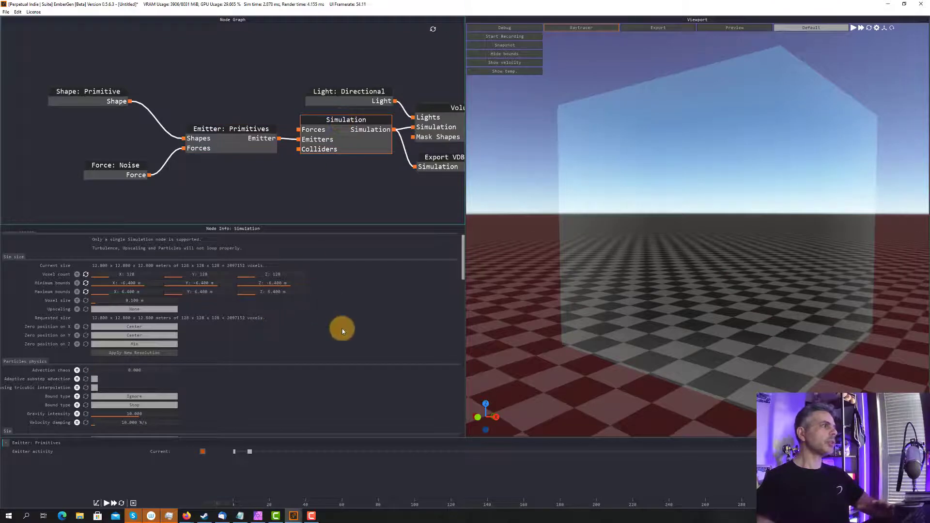
pyautogui.doubleClick(154, 284)
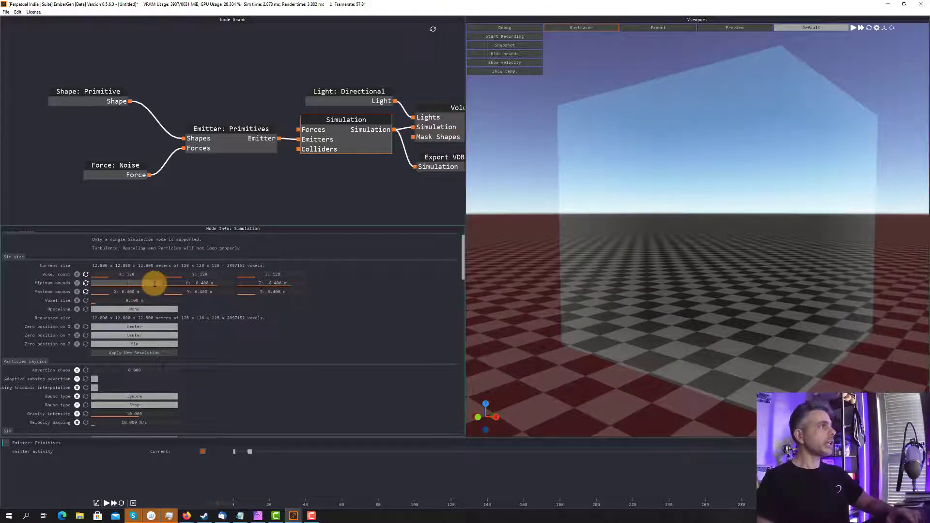
pyautogui.doubleClick(141, 292)
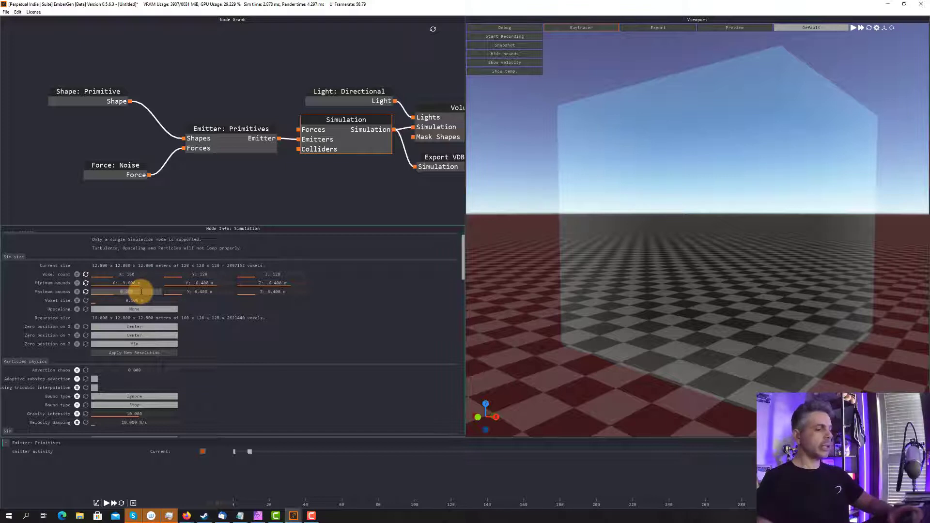
pyautogui.write('9.6')
pyautogui.press('Return')
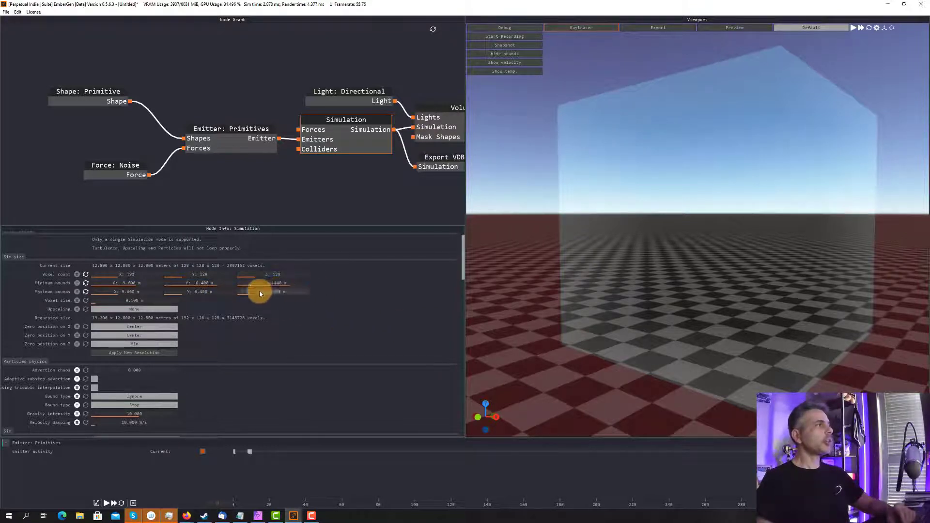
pyautogui.click(140, 353)
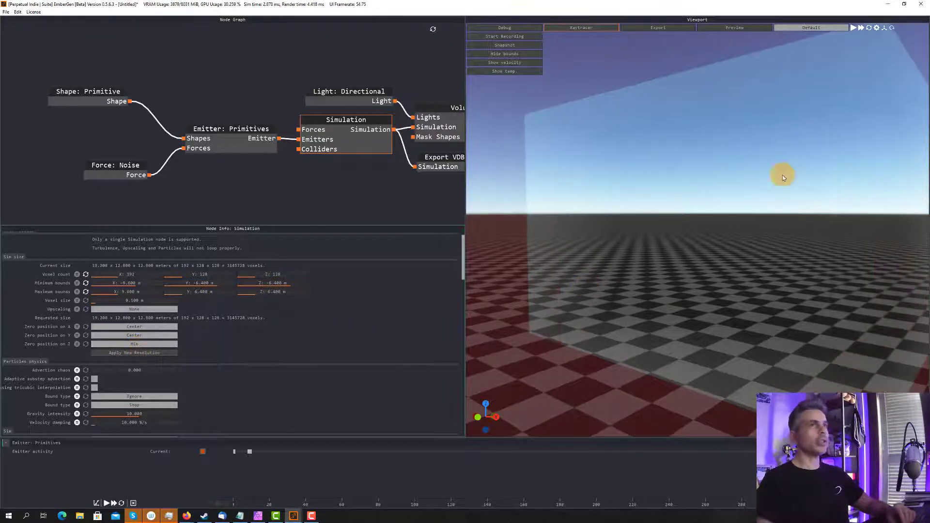
# Set the simulation's voxel size to 0.05 m and its X bounds to -9.6 m and 9.6 m
pyautogui.doubleClick(147, 301)
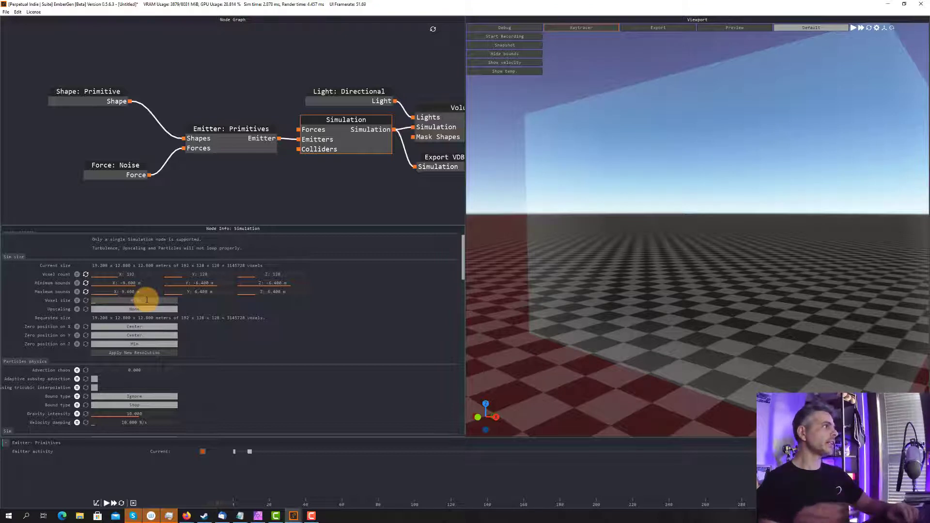
pyautogui.write('0.05')
pyautogui.press('Return')
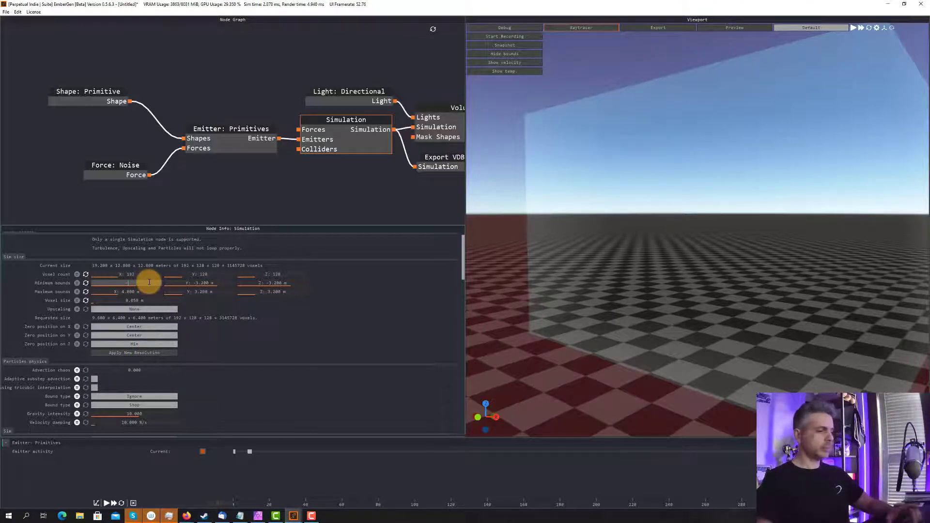
pyautogui.write('9.6')
pyautogui.press('Return')
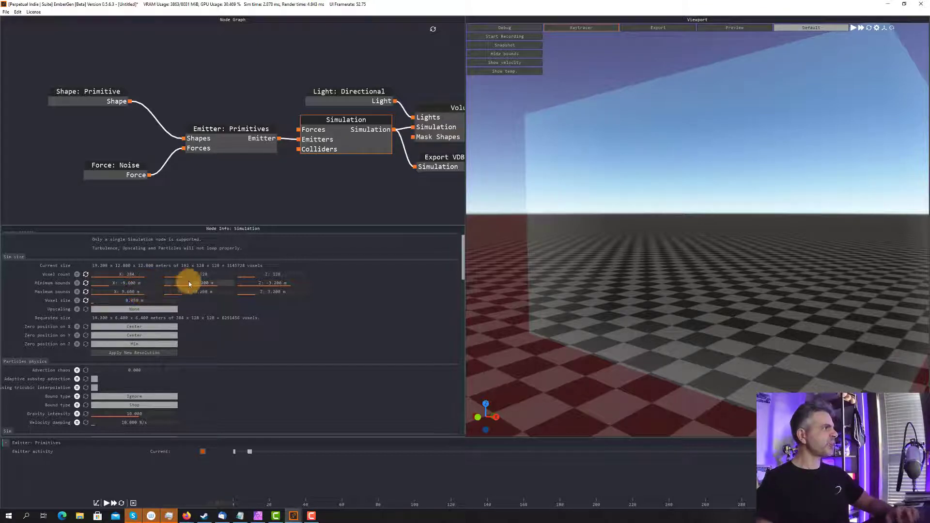
# Set the simulation's Y minimum bound to -6.4 m and its Y maximum bound to 6.4 m
pyautogui.doubleClick(194, 284)
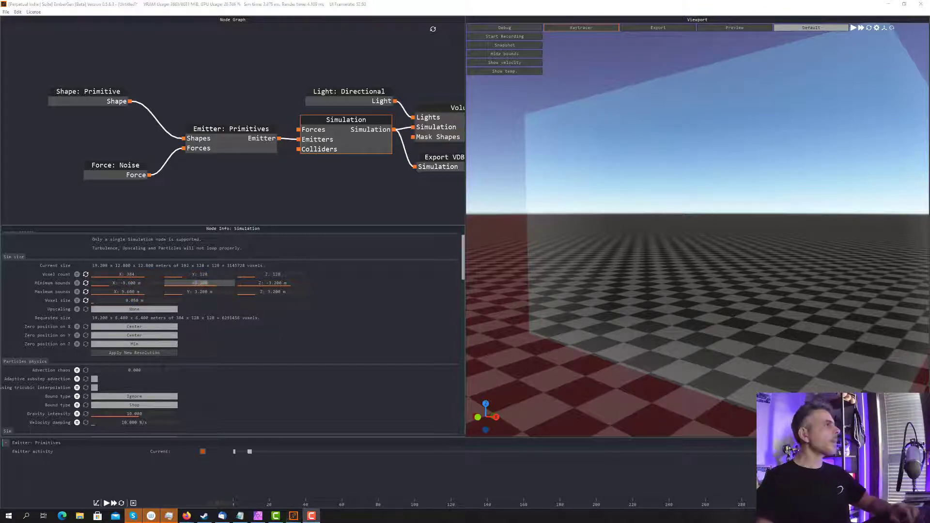
pyautogui.click(213, 285)
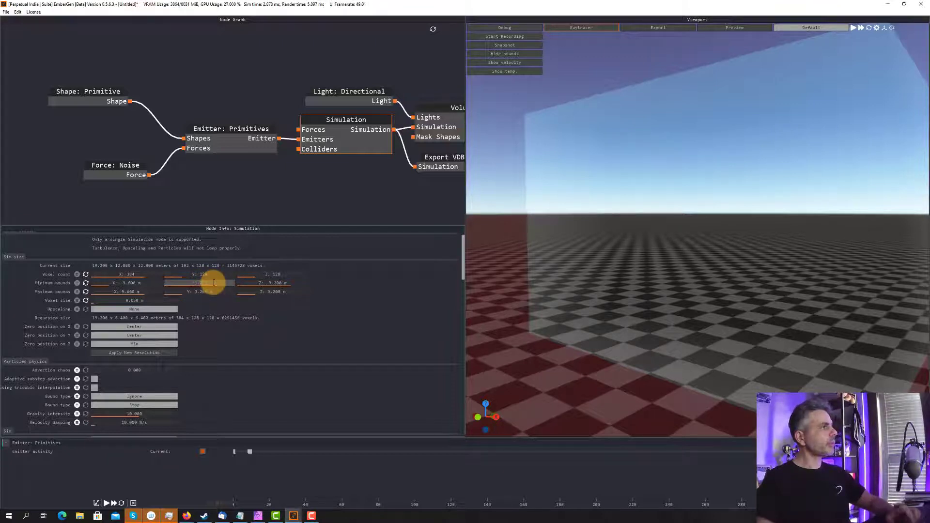
pyautogui.click(213, 292)
pyautogui.write('6.4')
pyautogui.press('Return')
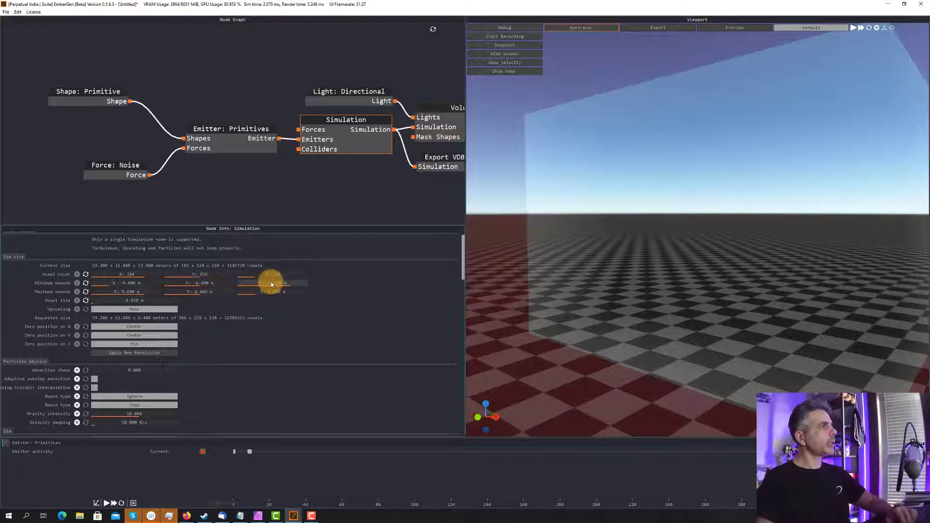
# Set the simulation's Z bounds to -6.4 m and 6.4 m, and apply the new resolution
pyautogui.click(276, 282)
pyautogui.write('-6.4')
pyautogui.press('Return')
pyautogui.click(278, 292)
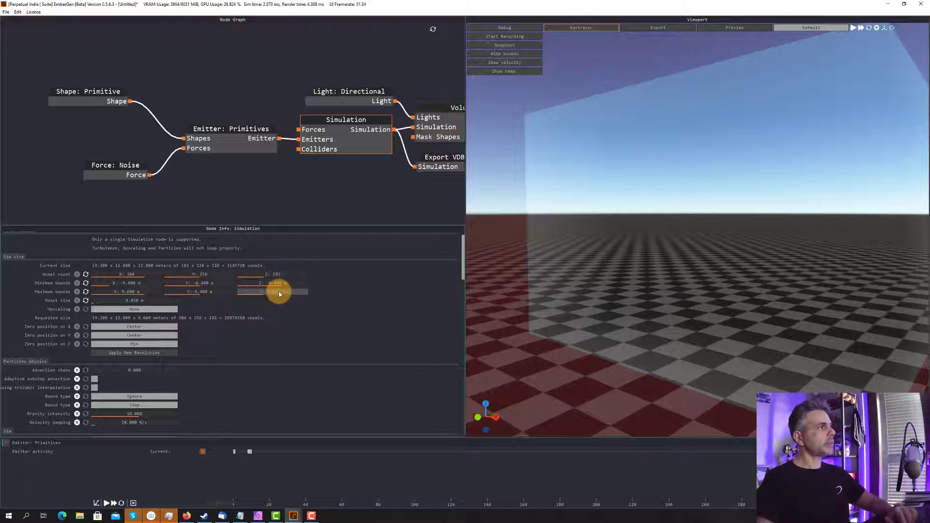
pyautogui.write('6.4')
pyautogui.press('Return')
pyautogui.click(166, 352)
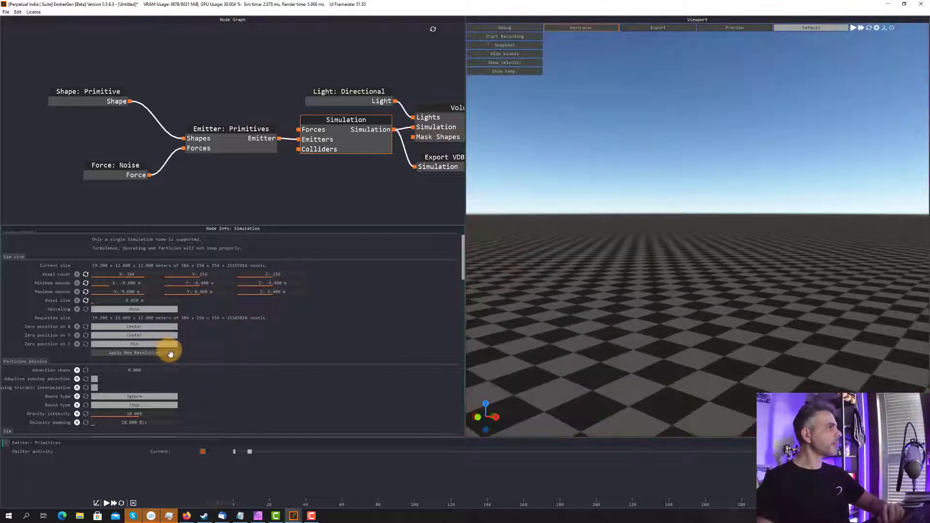
# Play the higher-resolution simulation, inspect the smoke burst from a higher angle and pause it
pyautogui.scroll(-3, 713, 237)
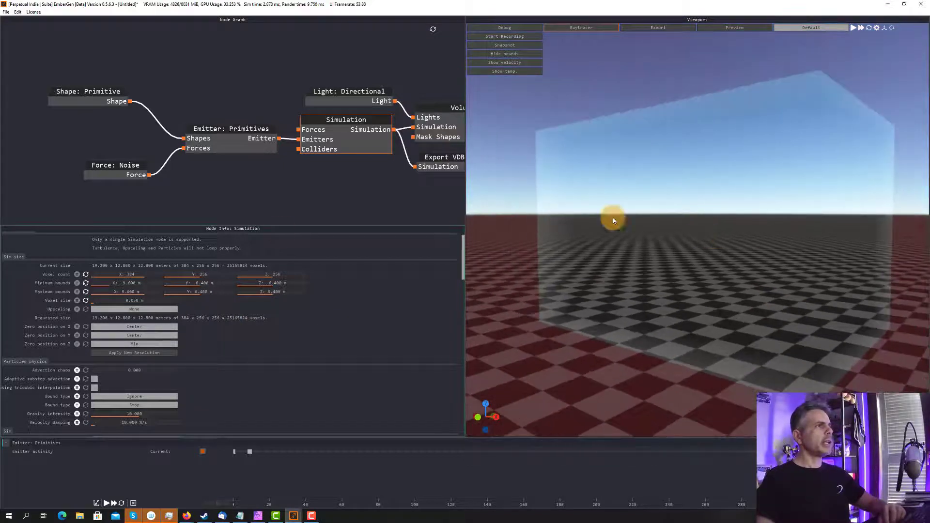
pyautogui.click(108, 504)
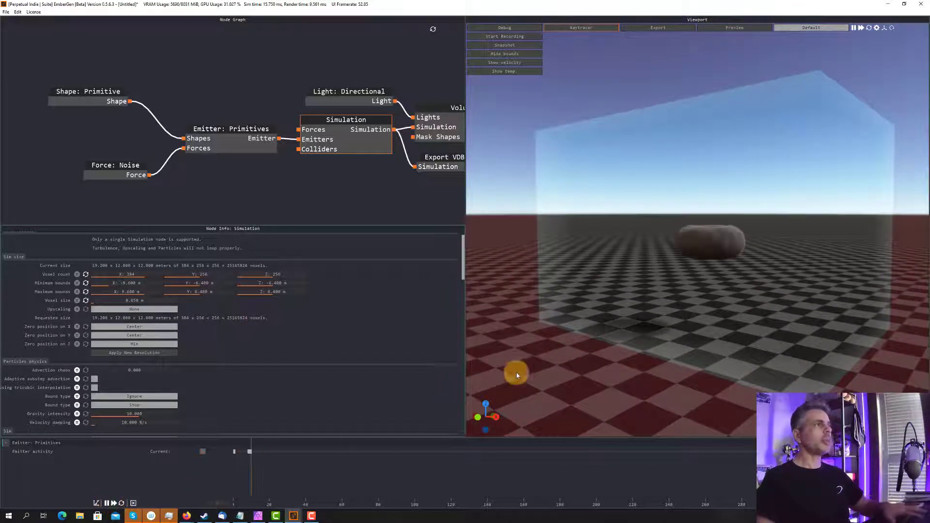
pyautogui.moveTo(728, 252)
pyautogui.mouseDown()
pyautogui.moveTo(737, 255)
pyautogui.moveTo(696, 260)
pyautogui.moveTo(732, 241)
pyautogui.moveTo(719, 262)
pyautogui.mouseUp()
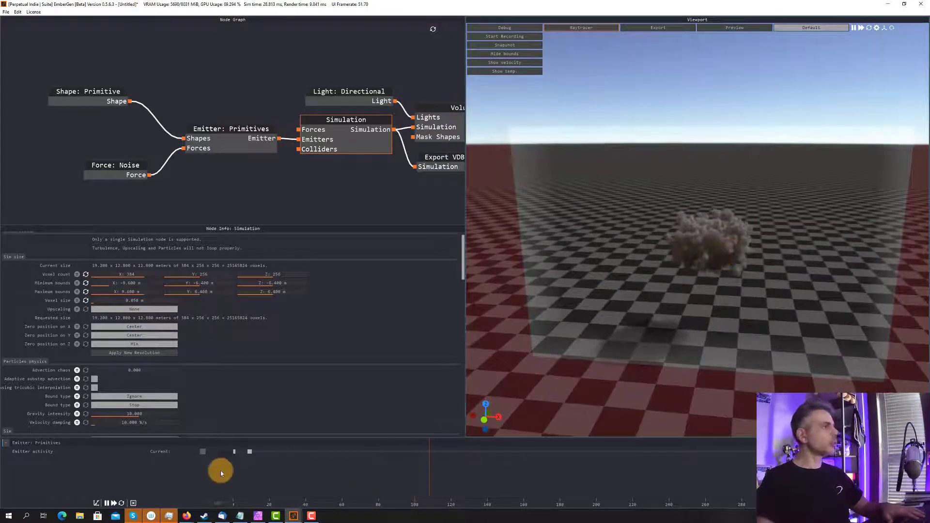
pyautogui.click(107, 503)
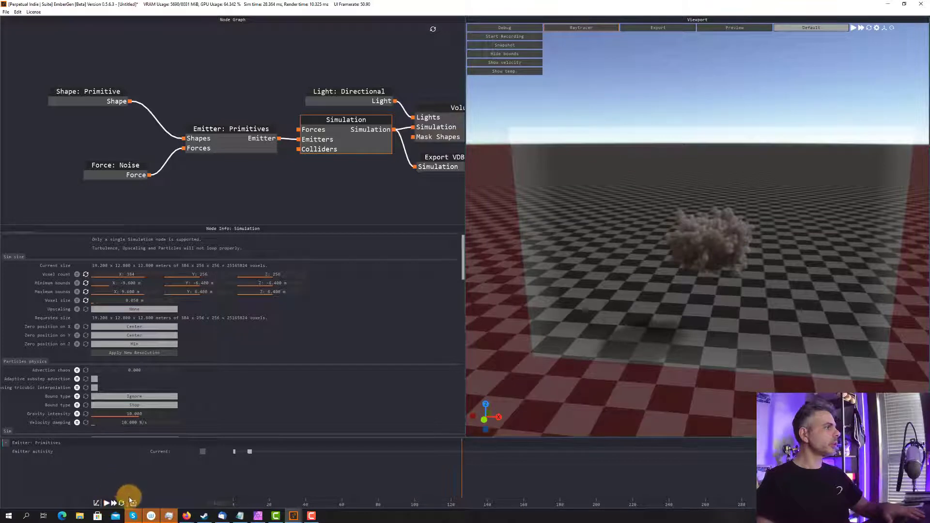
# Make the primitives emitter visible in the viewport and reset the simulation to the start
pyautogui.click(100, 92)
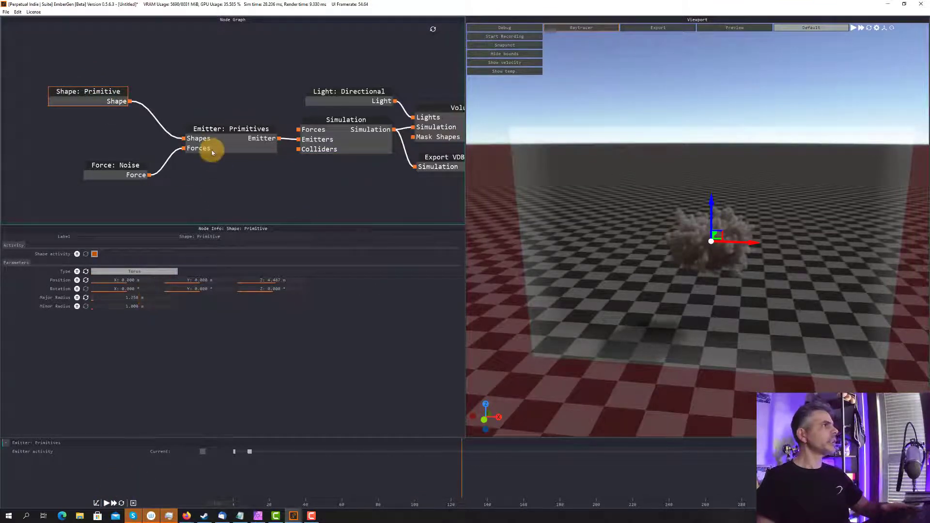
pyautogui.click(220, 132)
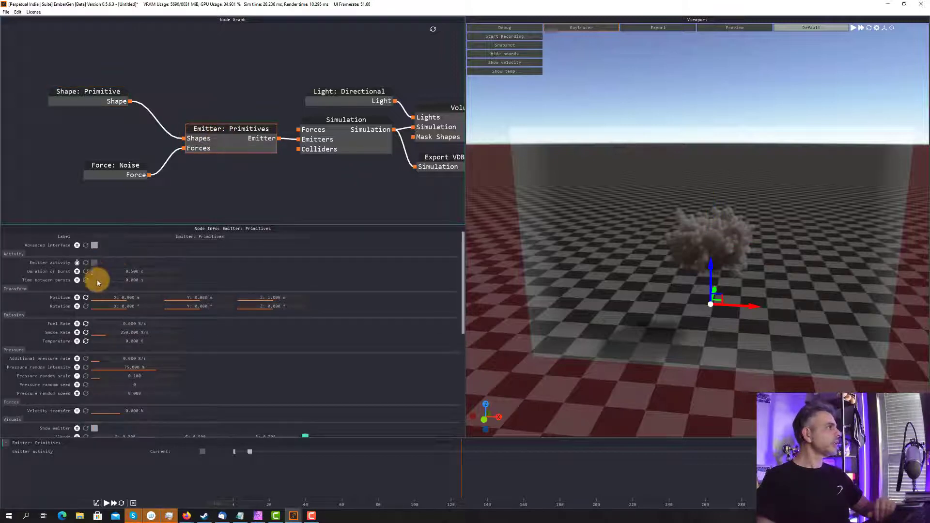
pyautogui.scroll(-1, 97, 336)
pyautogui.click(95, 414)
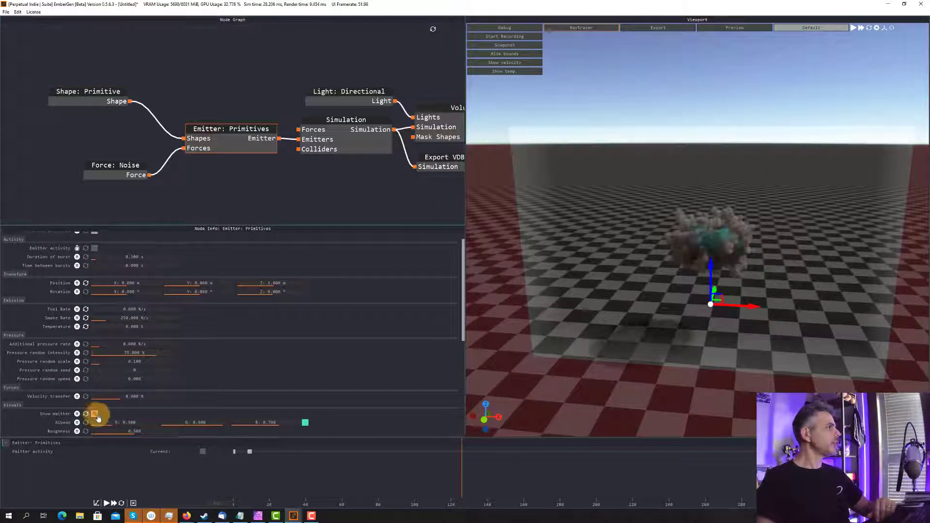
pyautogui.click(121, 503)
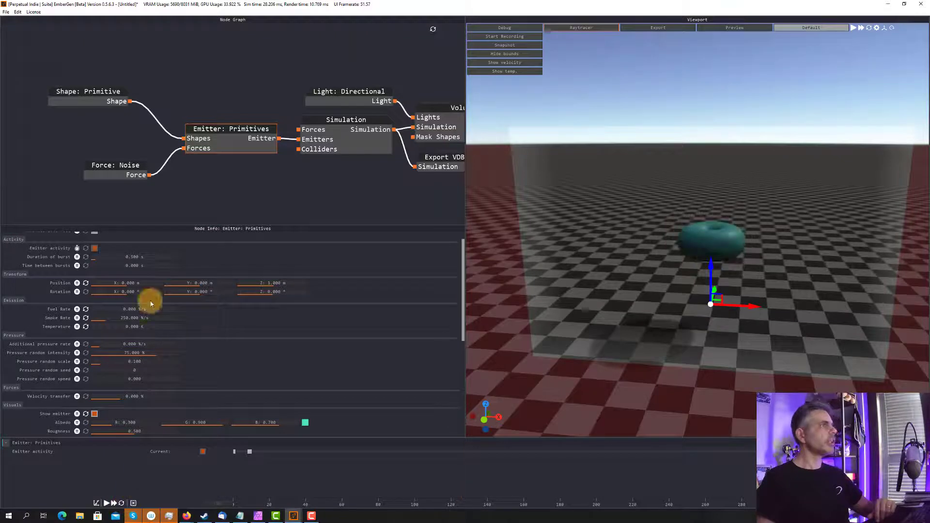
# Enlarge the torus shape to a major radius of 3.542 m and a minor radius of 1.417 m, and play the simulation
pyautogui.click(80, 92)
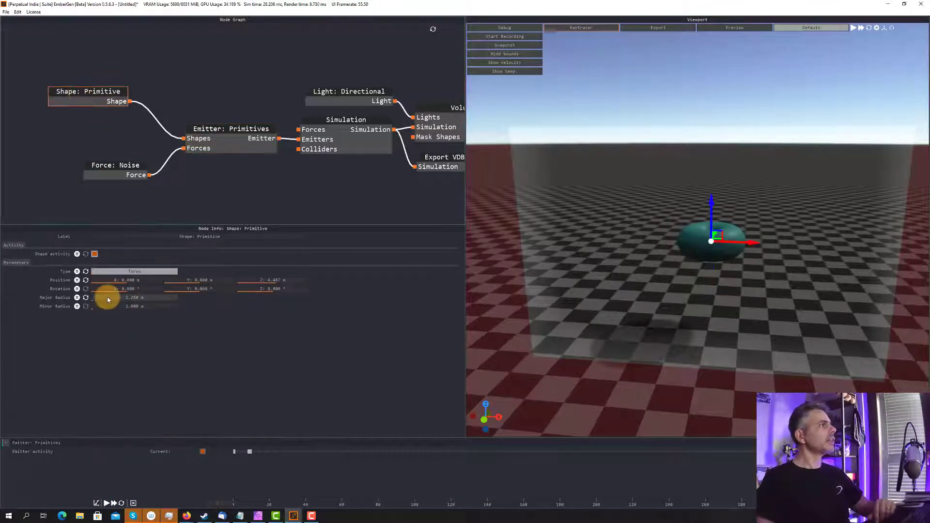
pyautogui.moveTo(107, 300); pyautogui.dragTo(125, 299)
pyautogui.press('space')
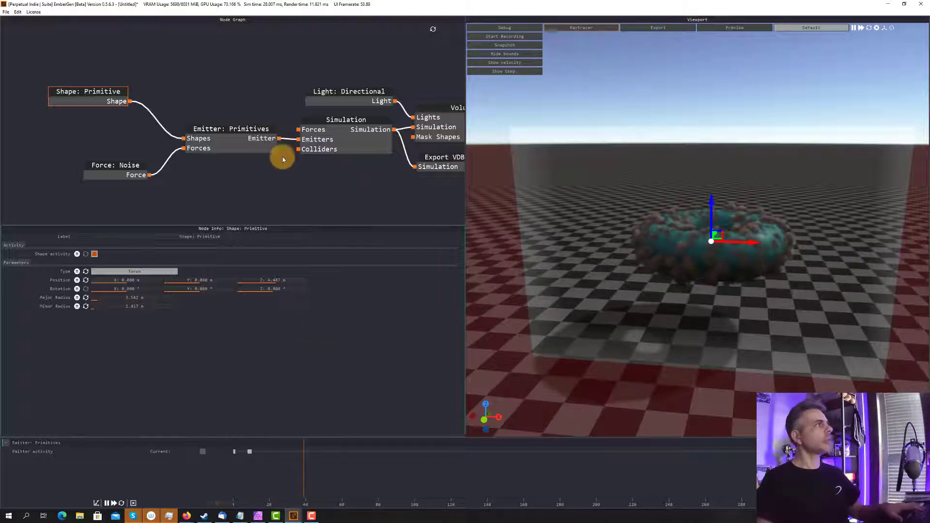
pyautogui.click(216, 147)
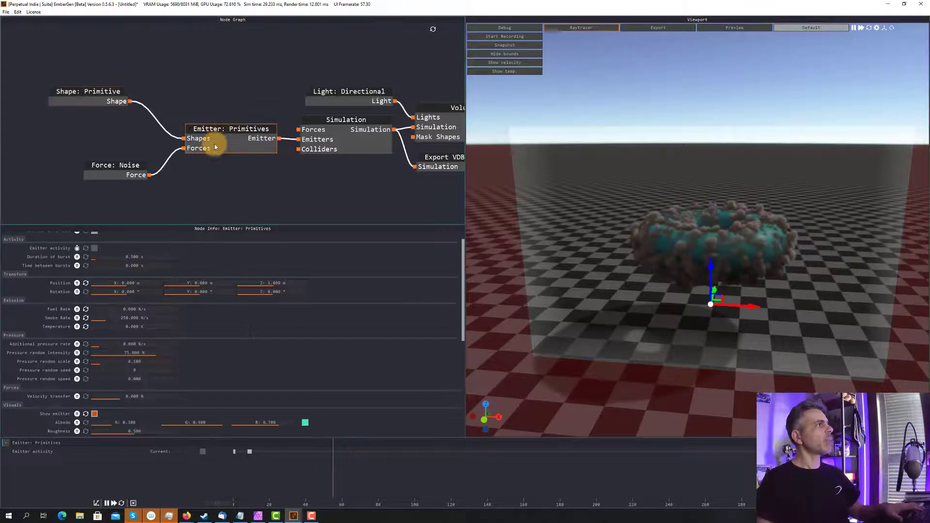
# Hide the primitives emitter in the viewport and save the project as Cloud_Free
pyautogui.click(95, 414)
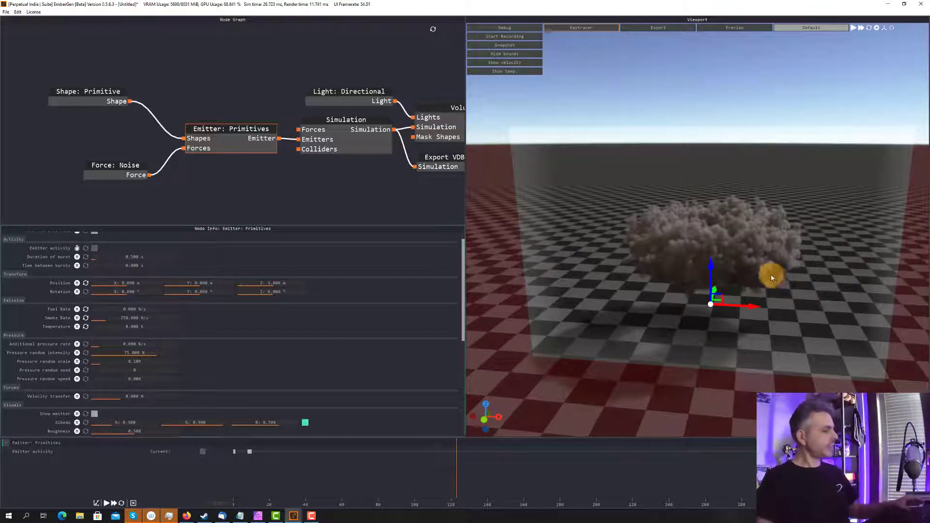
pyautogui.moveTo(712, 270); pyautogui.dragTo(723, 219)
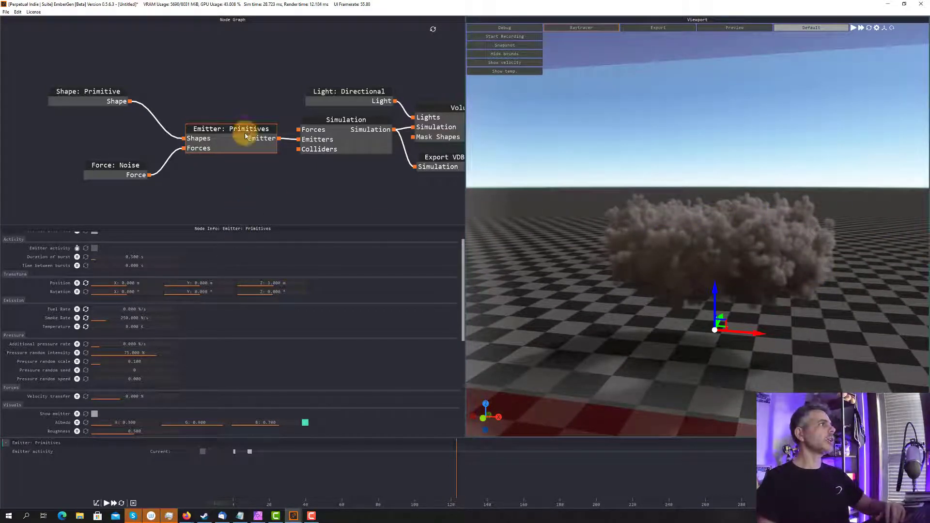
pyautogui.click(7, 12)
pyautogui.click(22, 44)
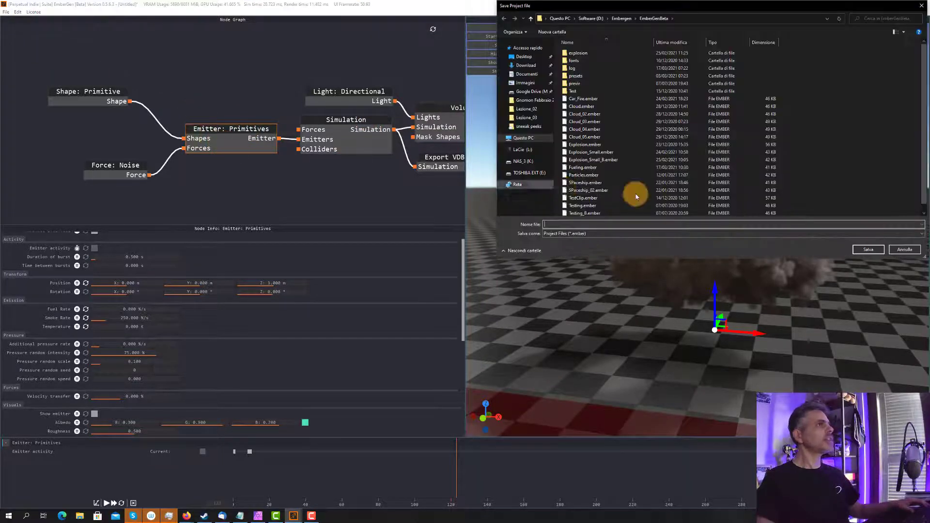
pyautogui.write('ud_Free')
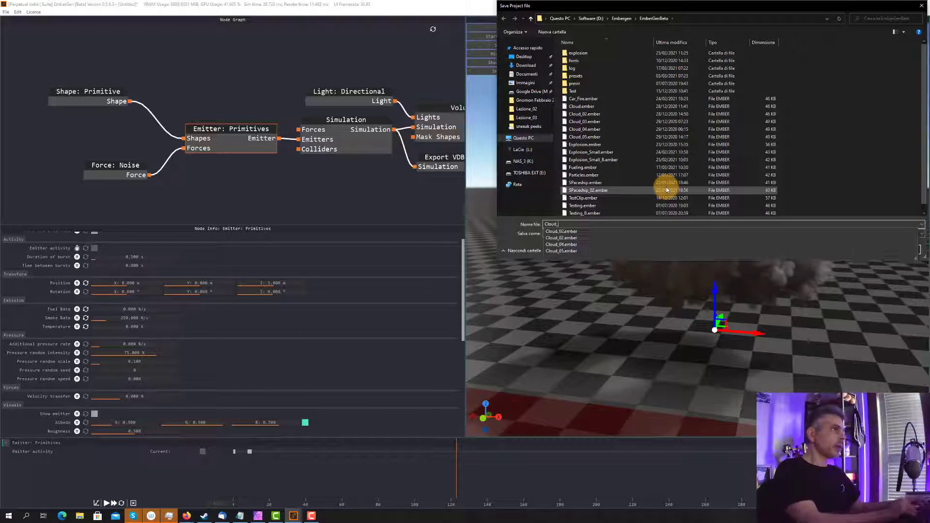
pyautogui.press('Return')
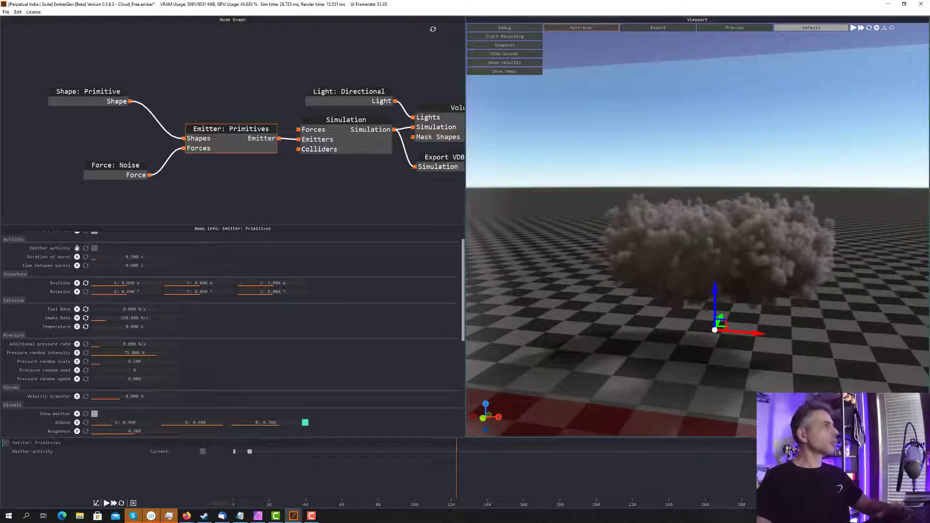
# Set the Simulation node's advection accuracy to Fourth Order
pyautogui.click(353, 120)
pyautogui.scroll(-4, 244, 346)
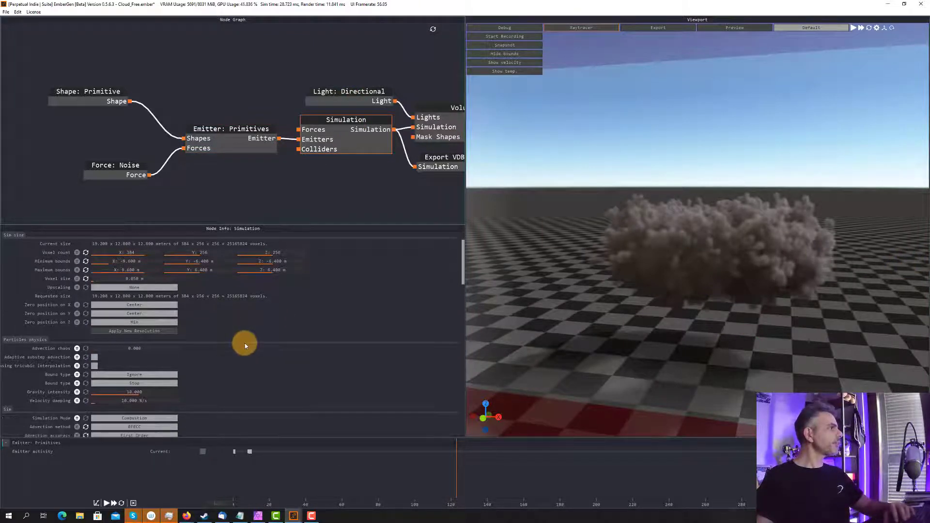
pyautogui.click(38, 306)
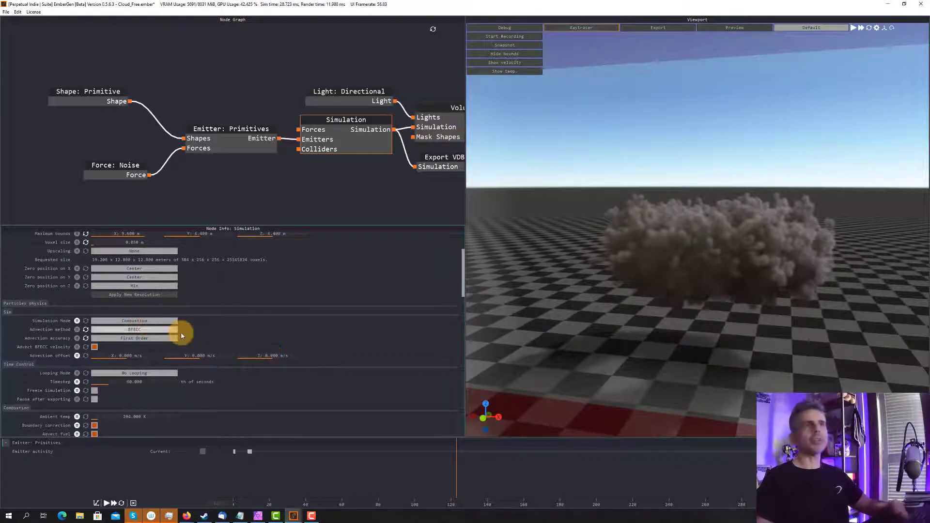
pyautogui.click(125, 337)
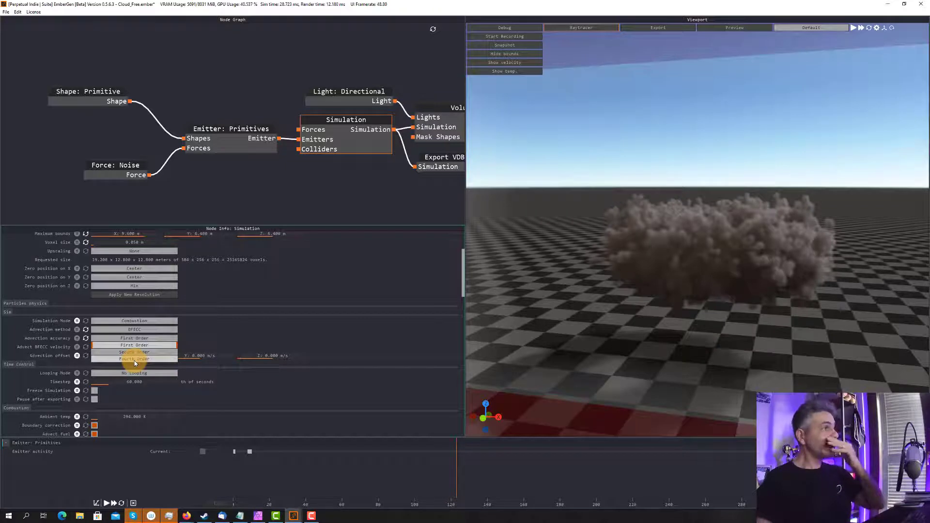
pyautogui.click(134, 360)
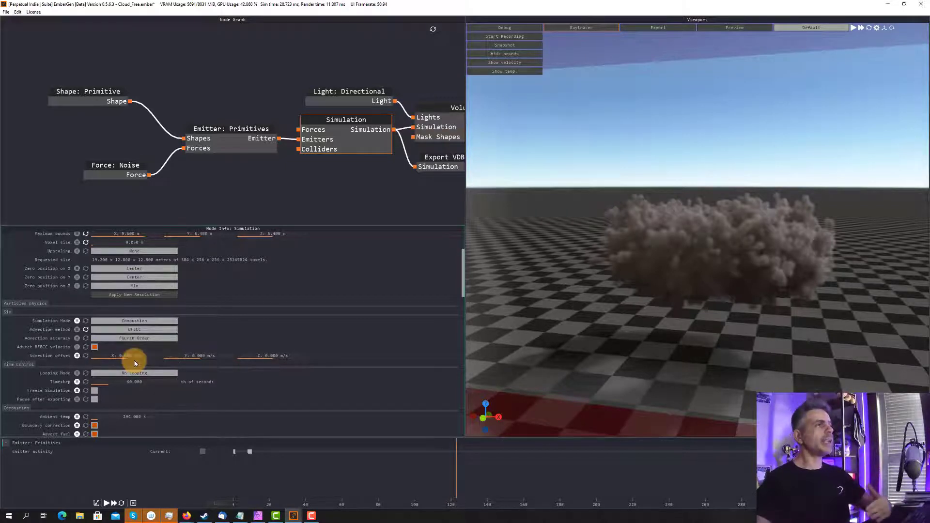
# Replay the simulation from the start with the new advection accuracy and pause it once the cloud has expanded
pyautogui.click(121, 503)
pyautogui.click(107, 504)
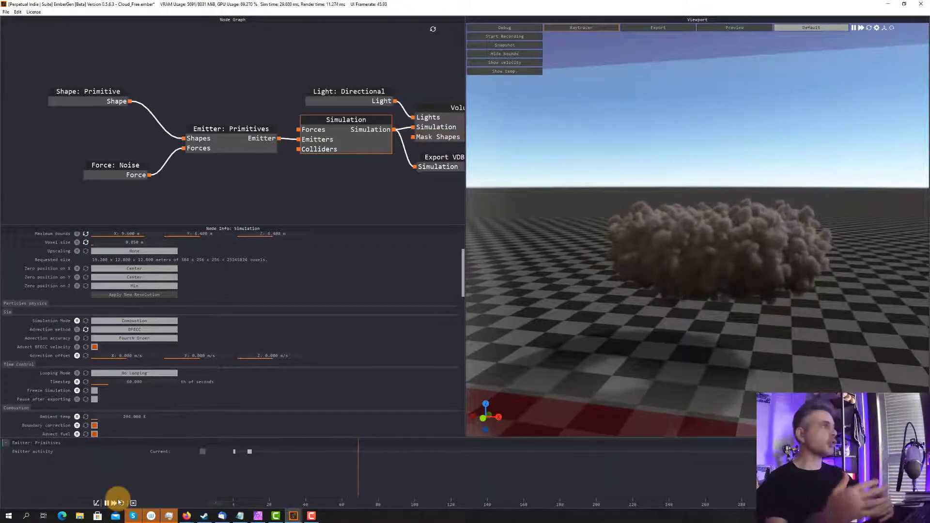
pyautogui.click(110, 504)
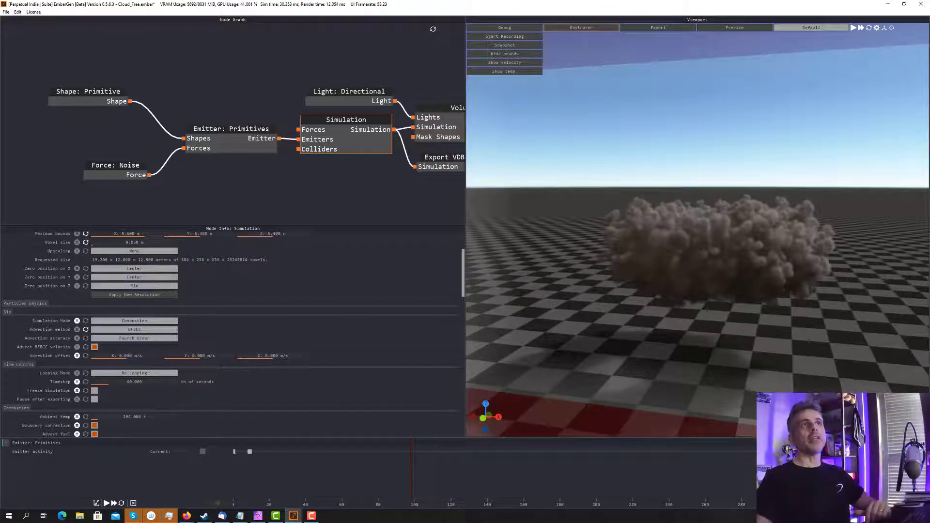
pyautogui.hotkey('alt', 'Tab')
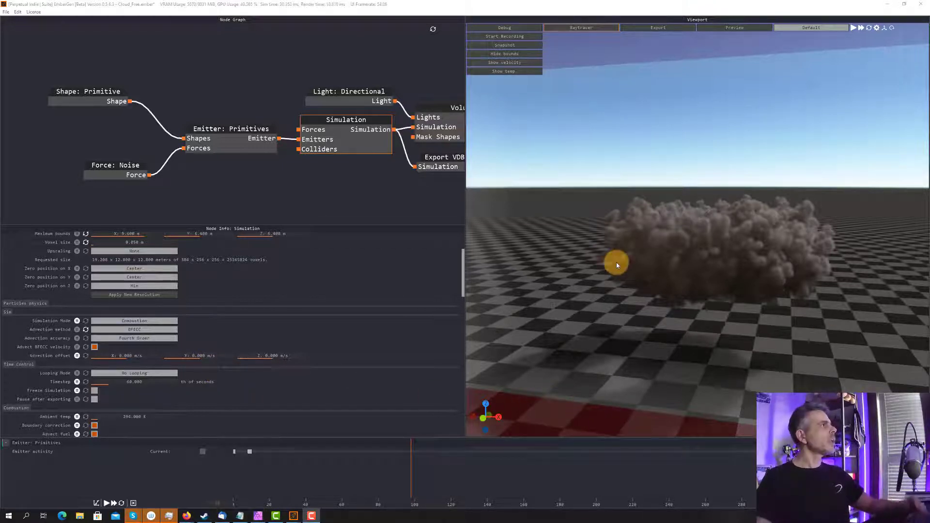
# Move the noise force node farther from the emitter and relabel it Force: Noise Large
pyautogui.moveTo(121, 167); pyautogui.dragTo(76, 169)
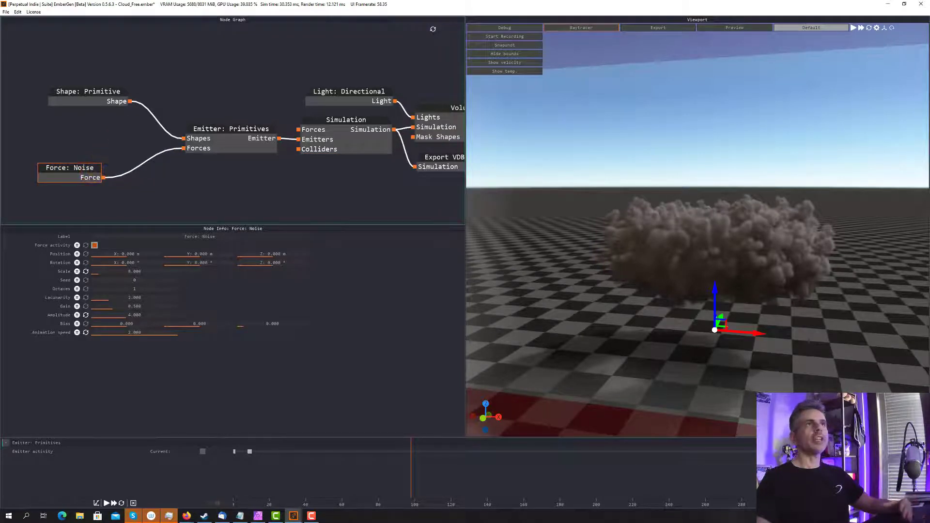
pyautogui.hotkey('alt', 'Tab')
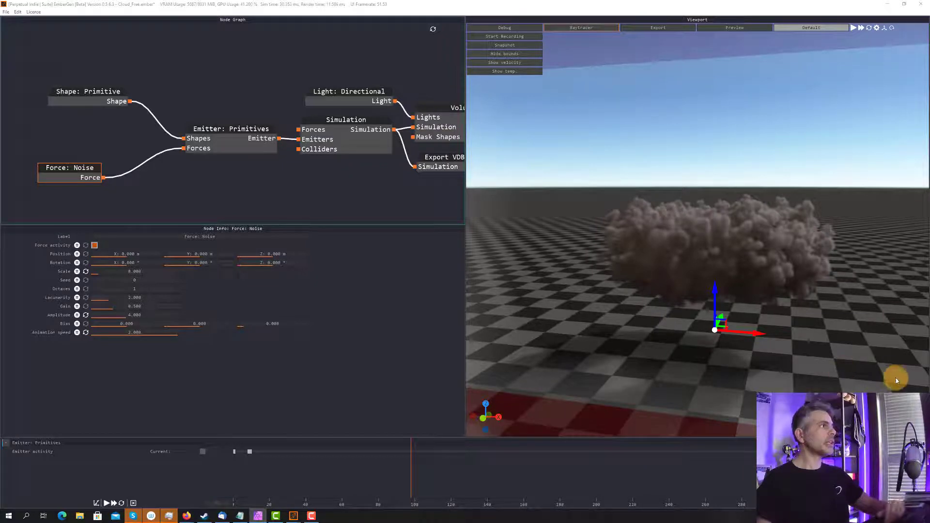
pyautogui.click(89, 170)
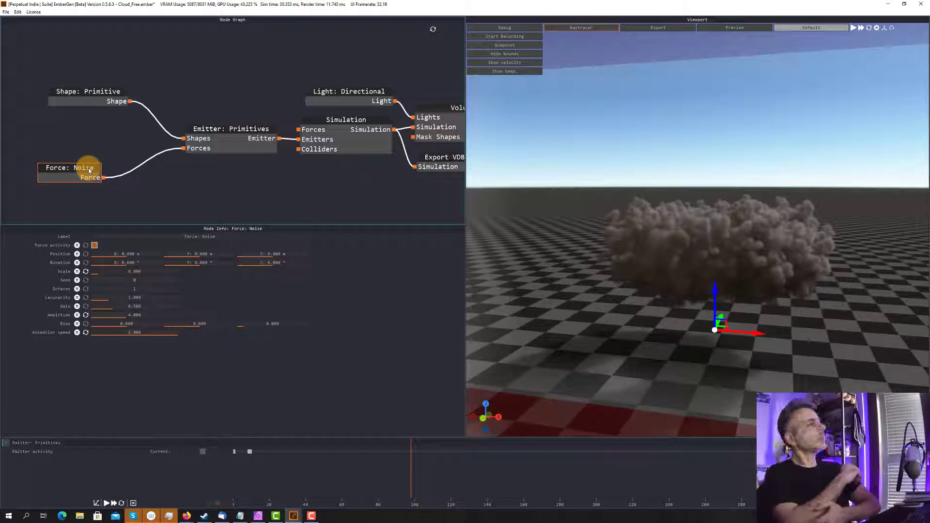
pyautogui.click(223, 236)
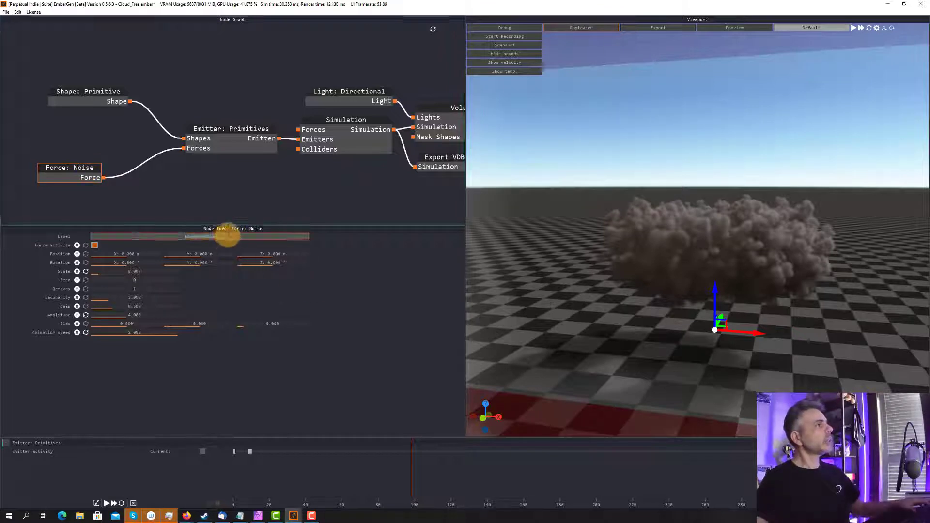
pyautogui.write('Larg')
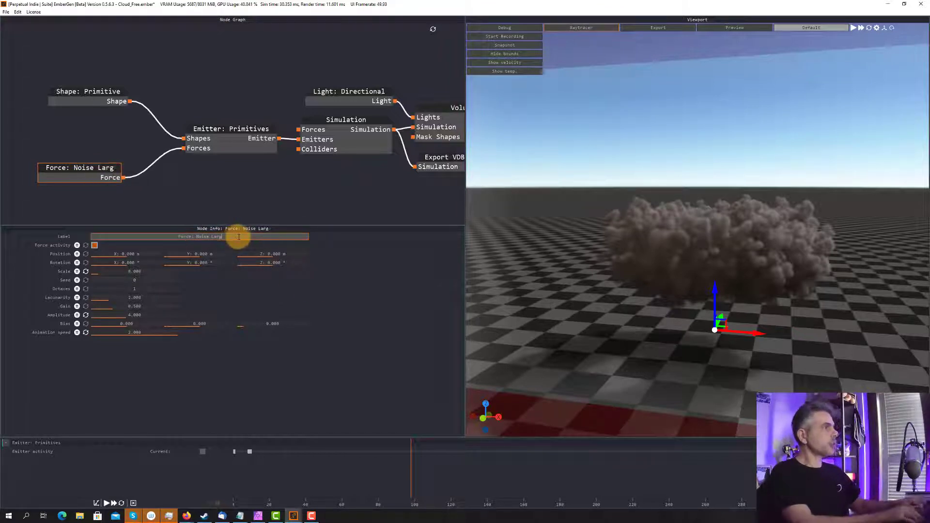
pyautogui.write('e')
pyautogui.press('Return')
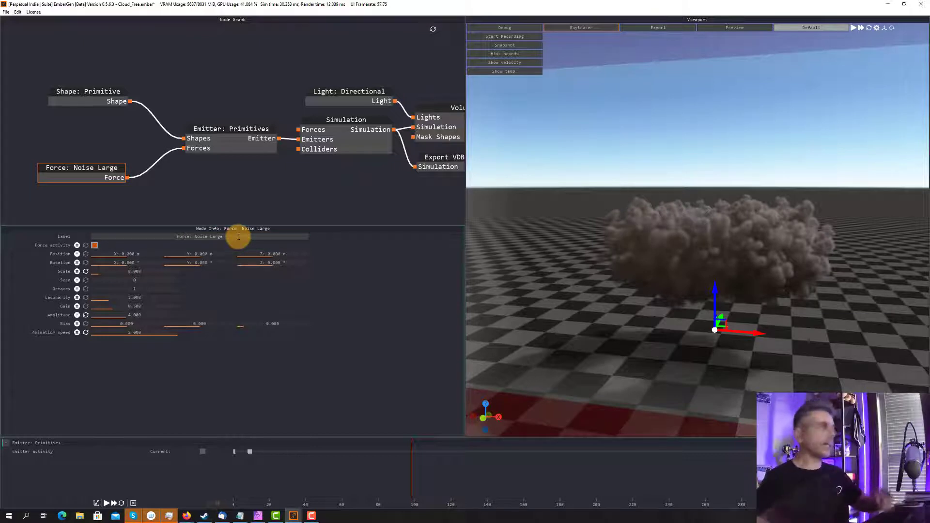
# Set the large noise force's scale to 20 and its octaves to 2
pyautogui.doubleClick(163, 272)
pyautogui.write('20')
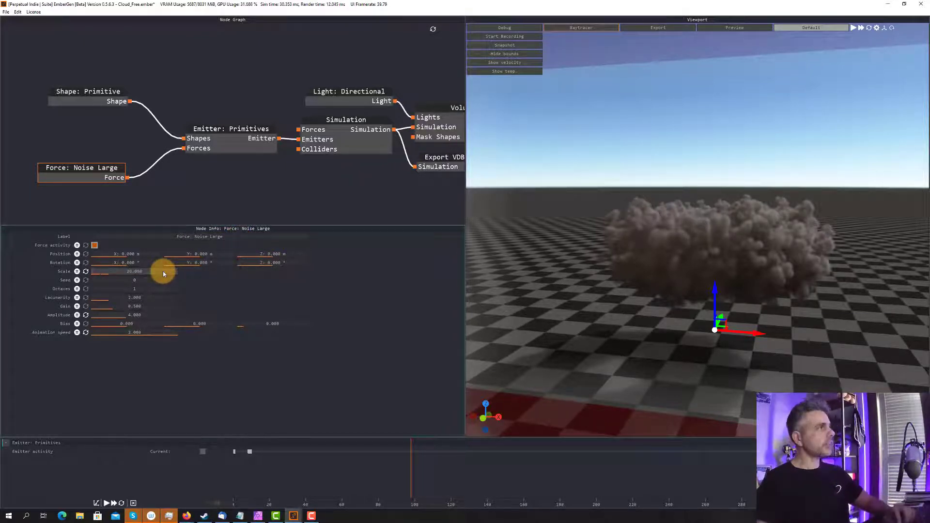
pyautogui.press('Return')
pyautogui.doubleClick(153, 288)
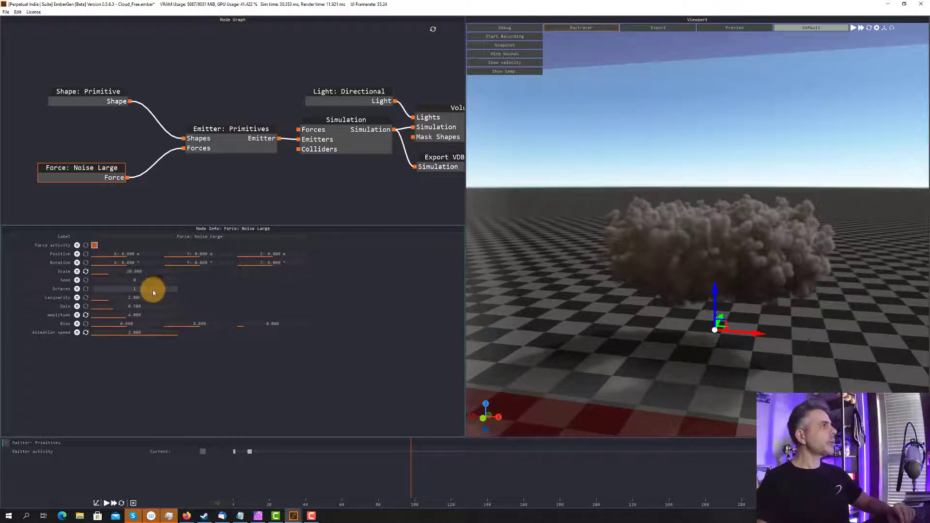
pyautogui.write('2')
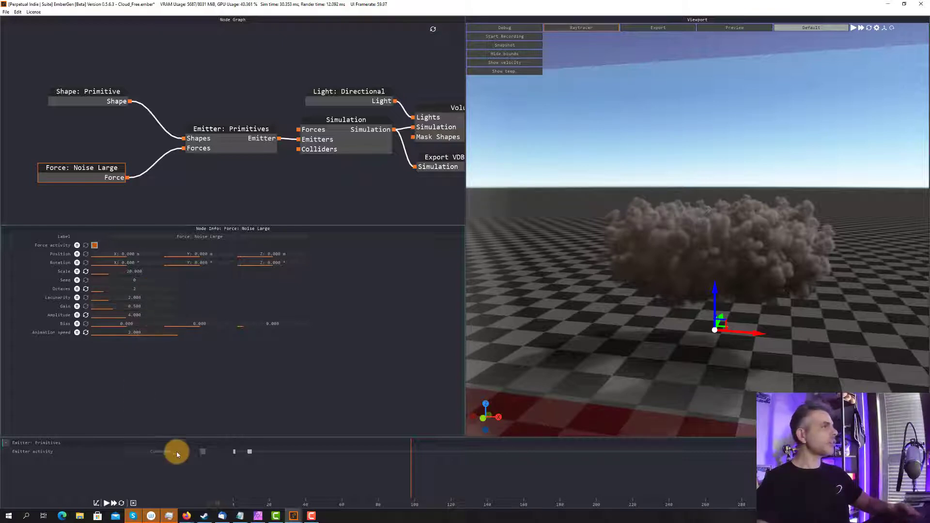
# Restart the simulation to check the effect of the larger noise on the cloud, and pause it
pyautogui.click(121, 503)
pyautogui.click(106, 504)
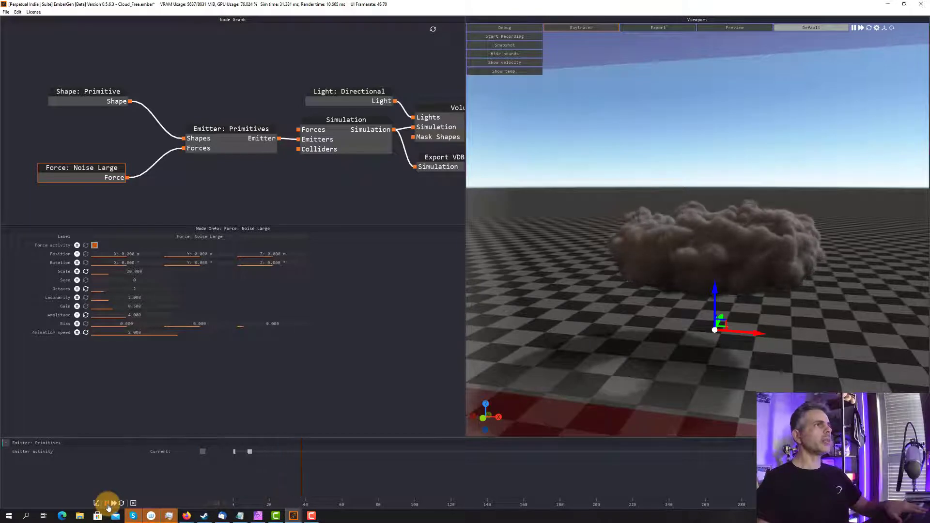
pyautogui.click(107, 504)
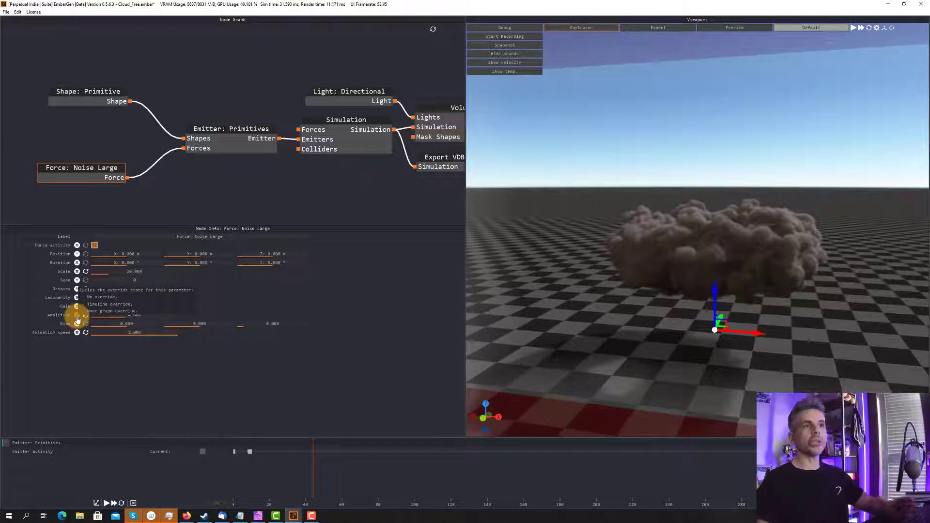
# Keyframe the large noise force's activity on at the start and off at about frame 25, play the simulation and pause it
pyautogui.click(77, 246)
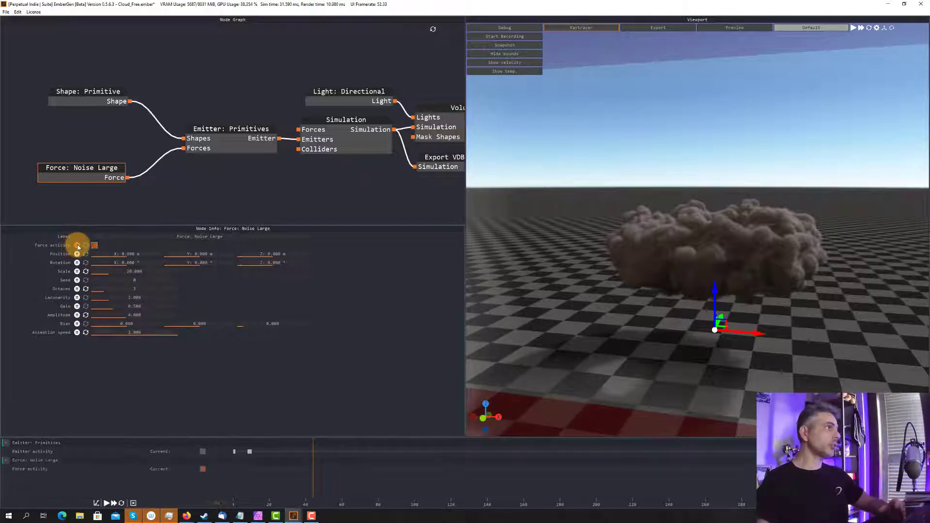
pyautogui.moveTo(245, 463); pyautogui.dragTo(235, 469)
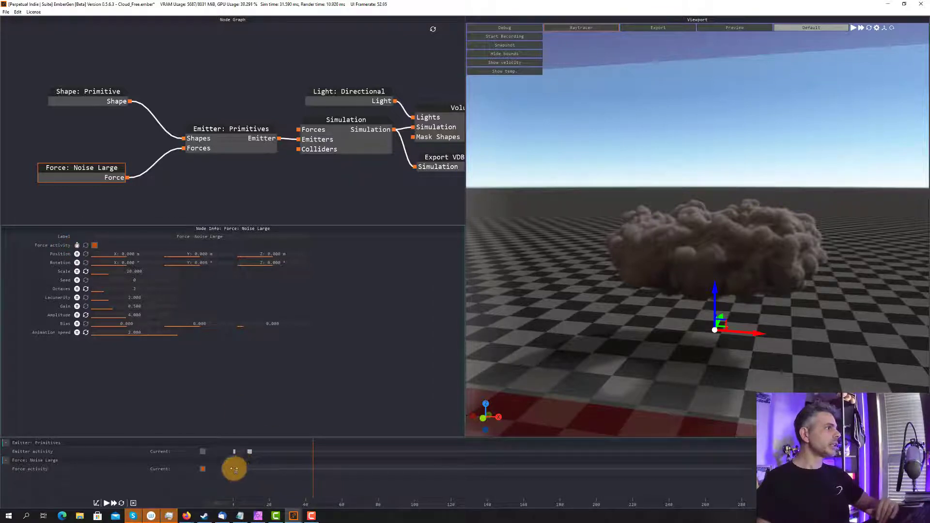
pyautogui.moveTo(243, 451)
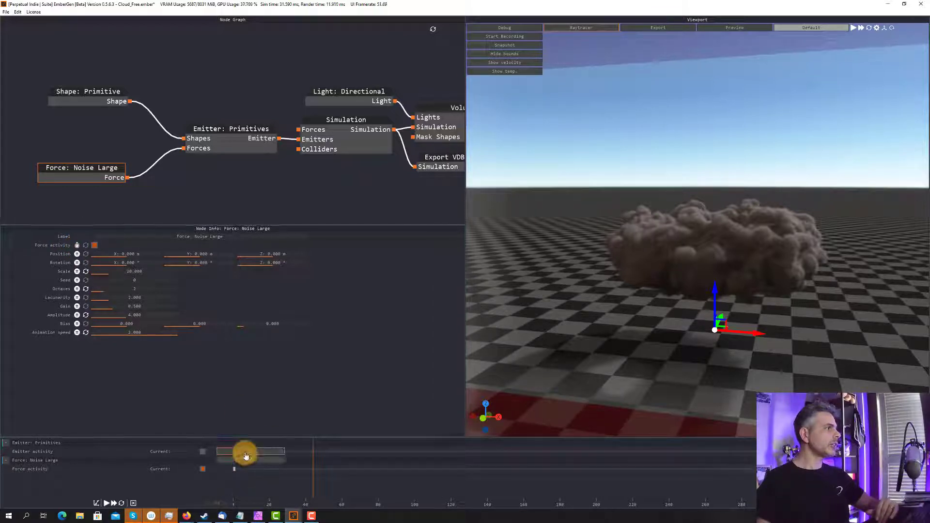
pyautogui.click(279, 470)
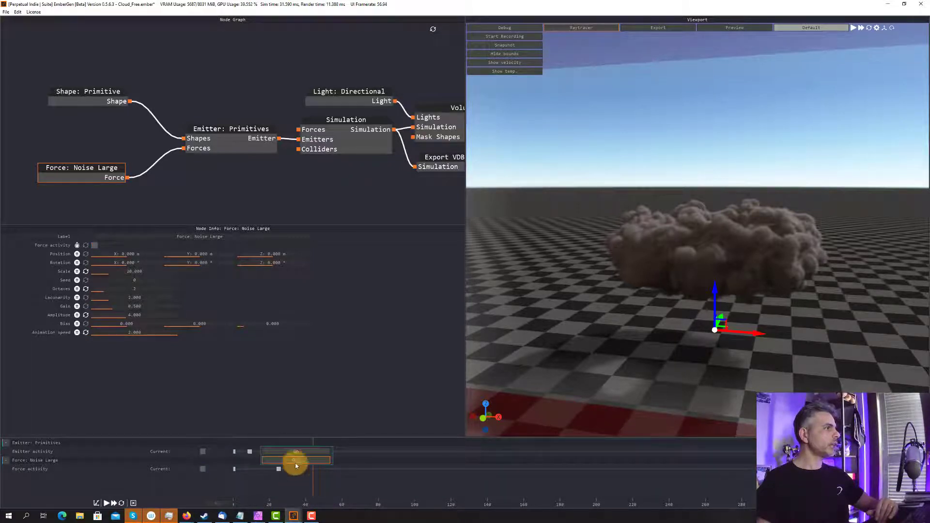
pyautogui.click(296, 460)
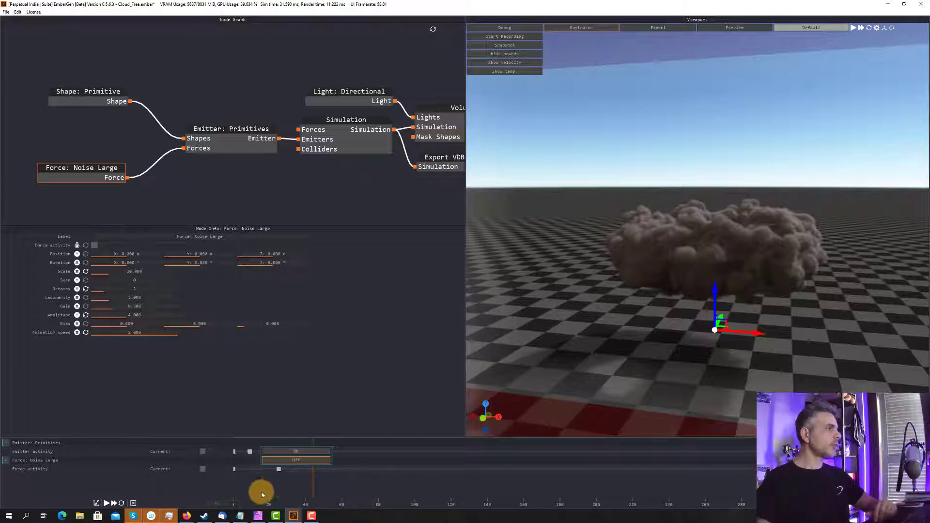
pyautogui.click(106, 504)
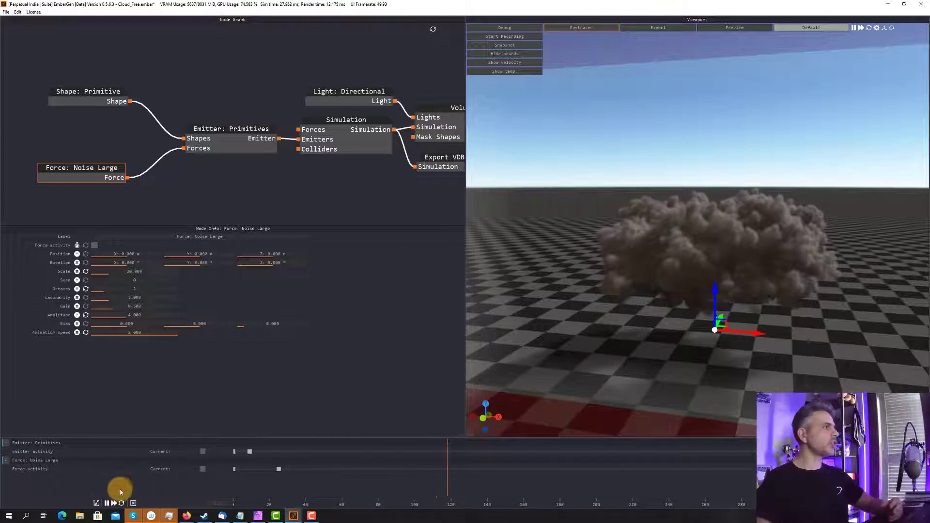
pyautogui.click(107, 503)
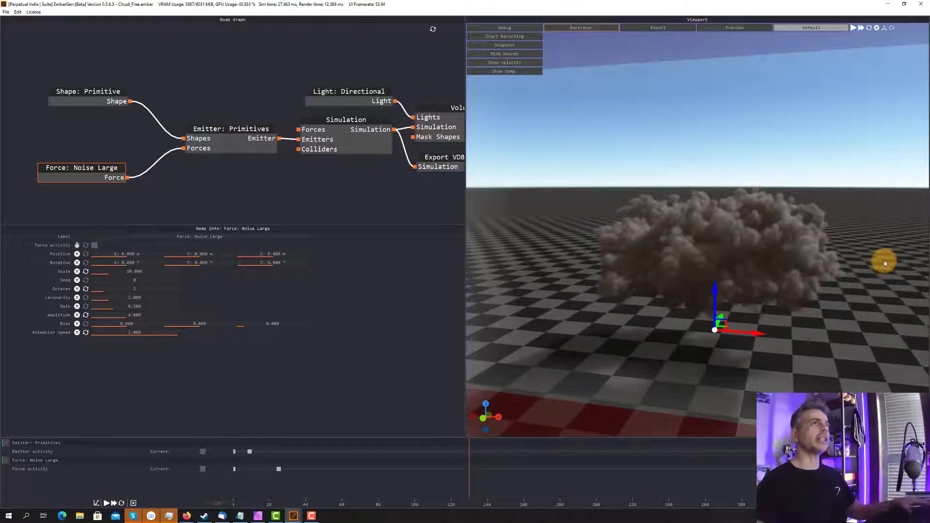
# Add a second noise force node and place it below the Force: Noise Large node
pyautogui.moveTo(82, 167); pyautogui.dragTo(85, 157)
pyautogui.rightClick(73, 190)
pyautogui.moveTo(110, 202)
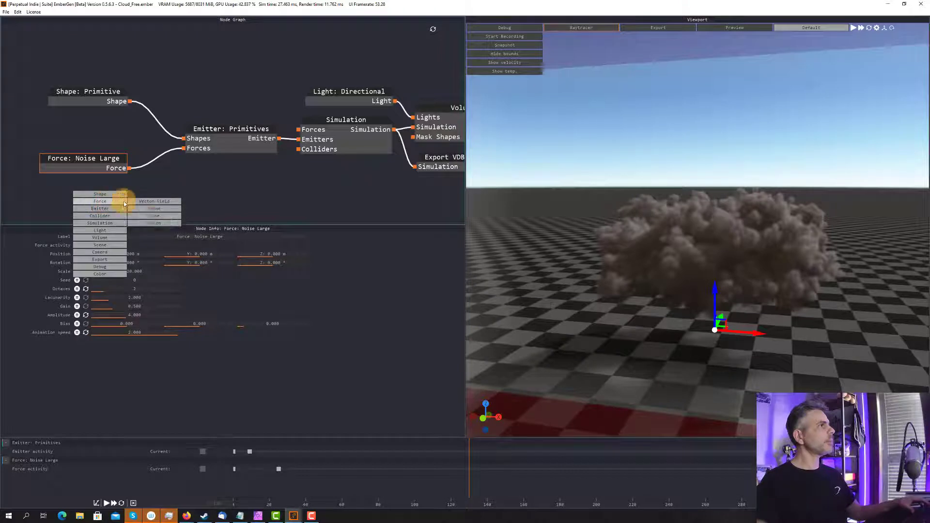
pyautogui.click(155, 223)
pyautogui.moveTo(158, 196); pyautogui.dragTo(72, 198)
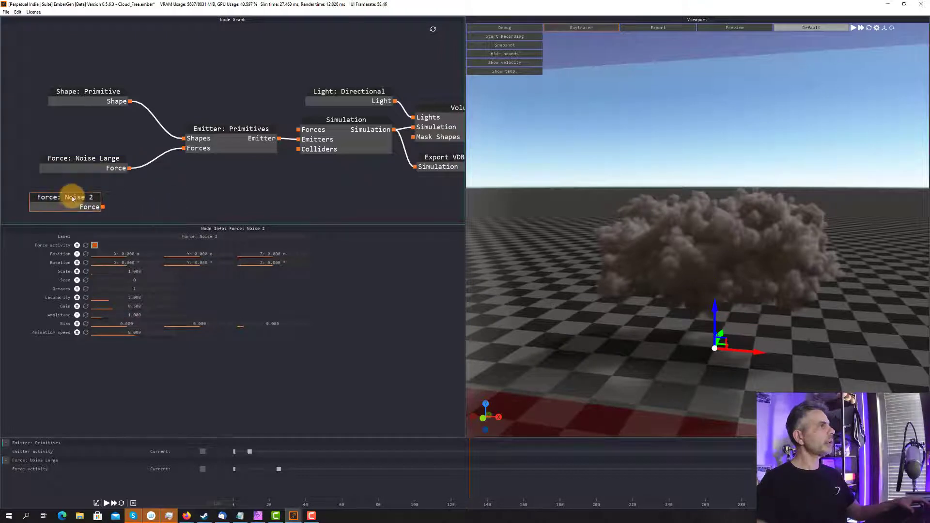
# Relabel the new noise force node as Force: Noise Small
pyautogui.click(230, 235)
pyautogui.press('BackSpace')
pyautogui.press('BackSpace')
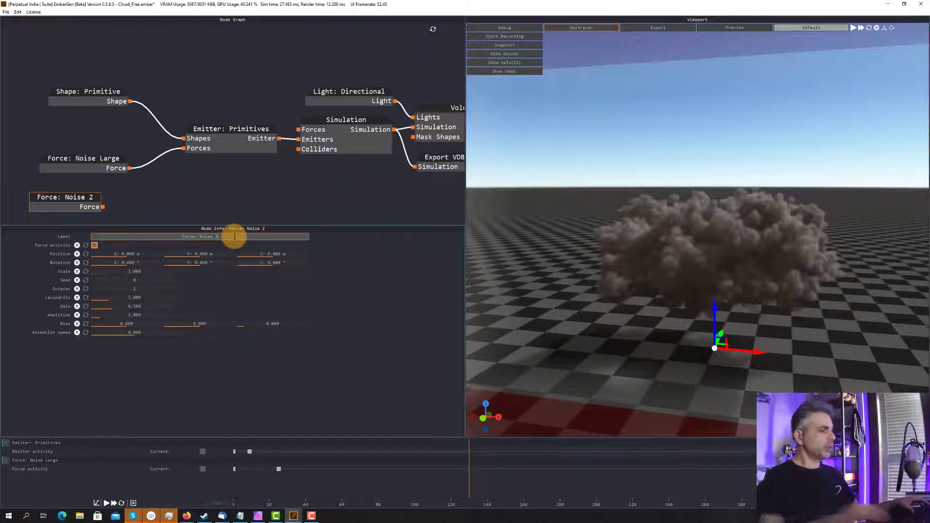
pyautogui.write('Small')
pyautogui.press('Return')
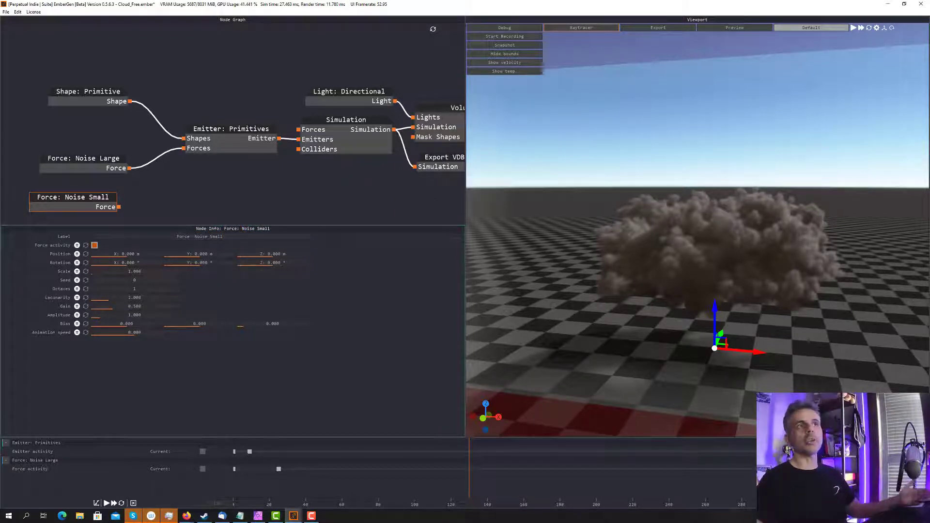
pyautogui.hotkey('alt', 'Tab')
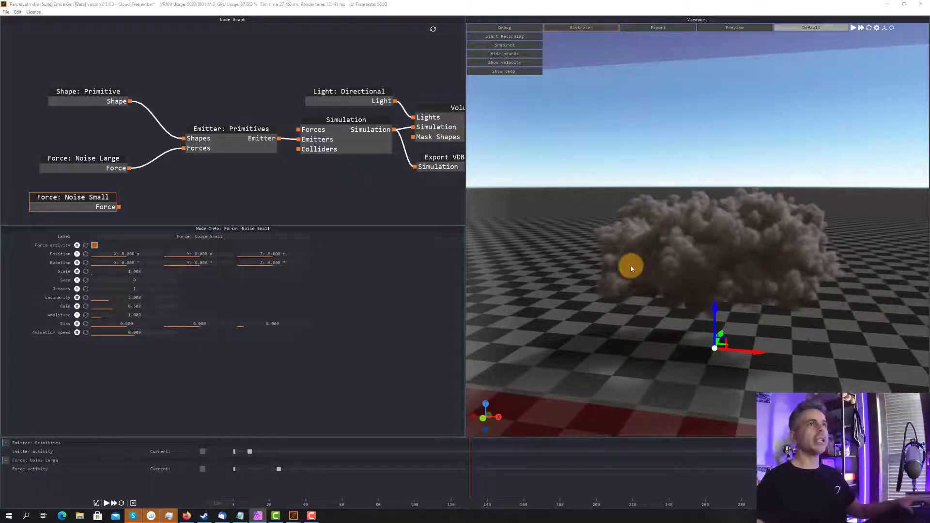
# Connect the Force: Noise Small node to the emitter's Forces input and align it under the Force: Noise Large node
pyautogui.moveTo(121, 207); pyautogui.dragTo(184, 148)
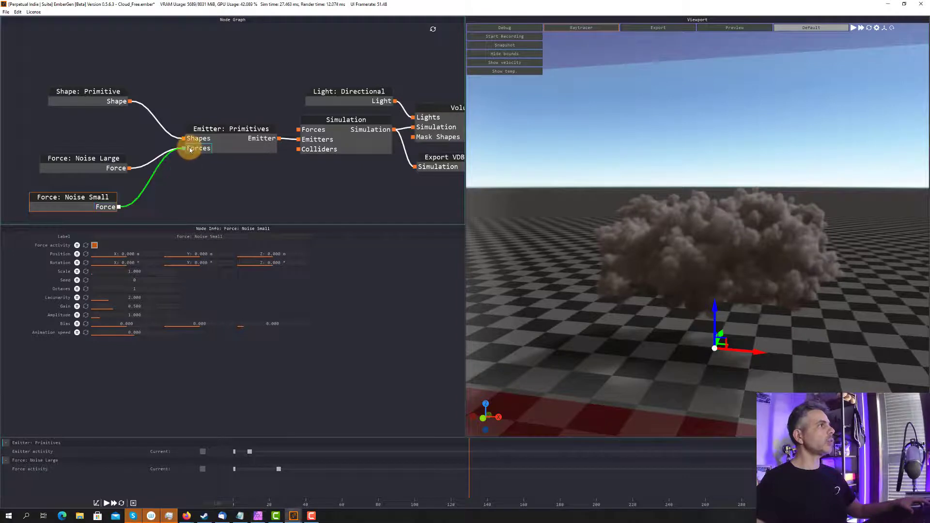
pyautogui.moveTo(79, 197); pyautogui.dragTo(91, 196)
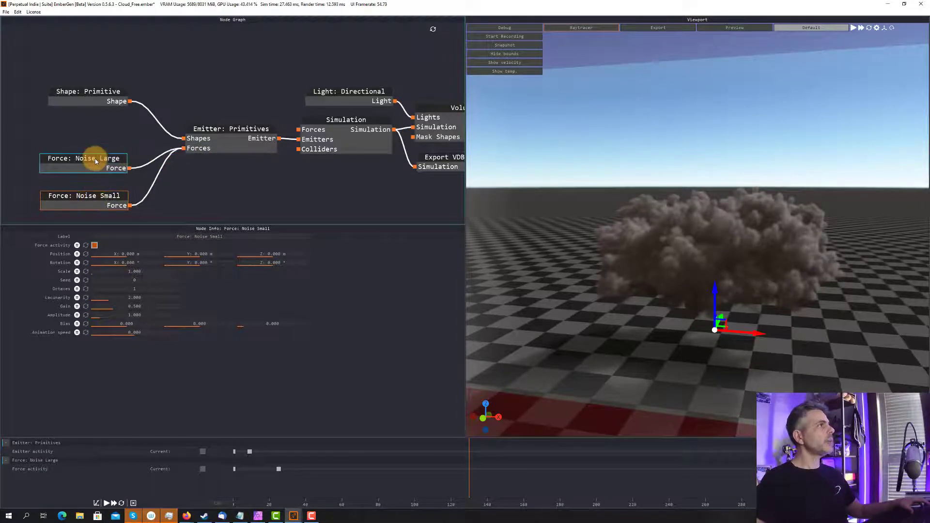
pyautogui.click(95, 156)
pyautogui.click(94, 198)
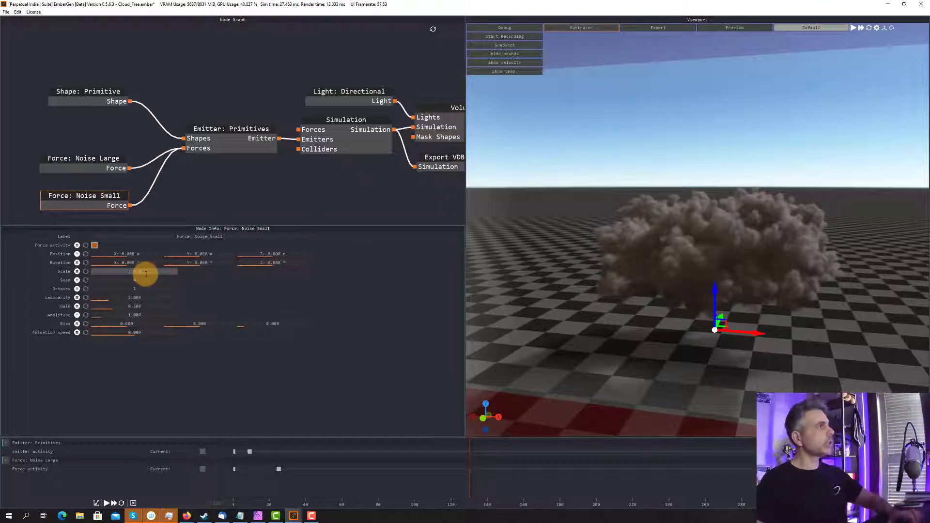
# Increase the scale of the small noise force and set its octaves to 6
pyautogui.moveTo(146, 274); pyautogui.dragTo(202, 273)
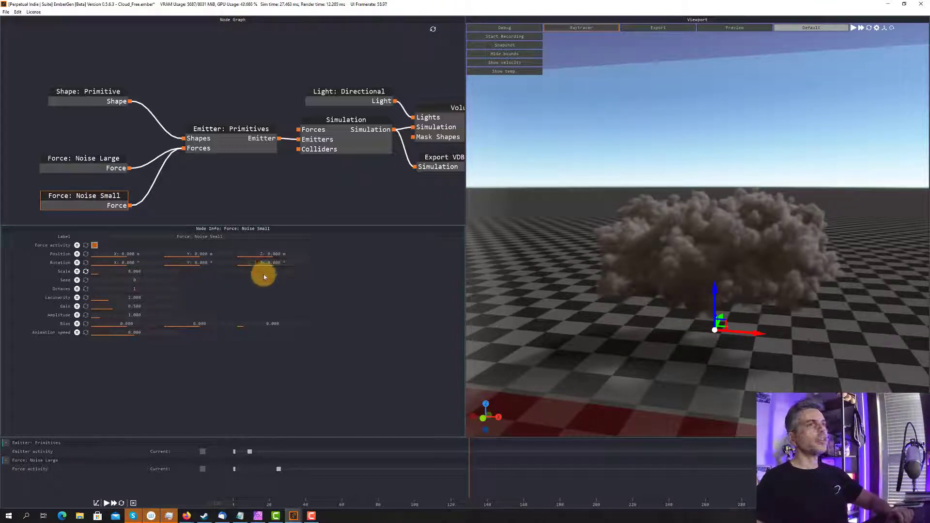
pyautogui.doubleClick(144, 289)
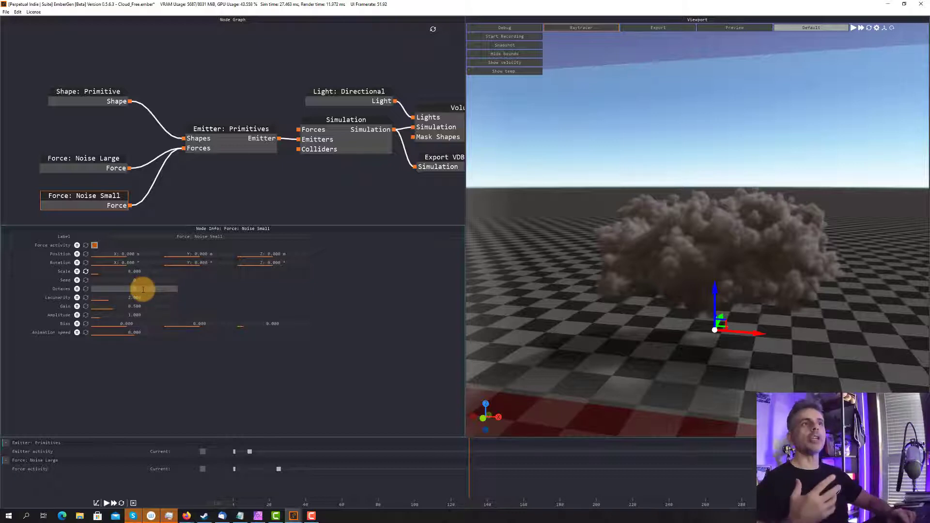
pyautogui.write('6')
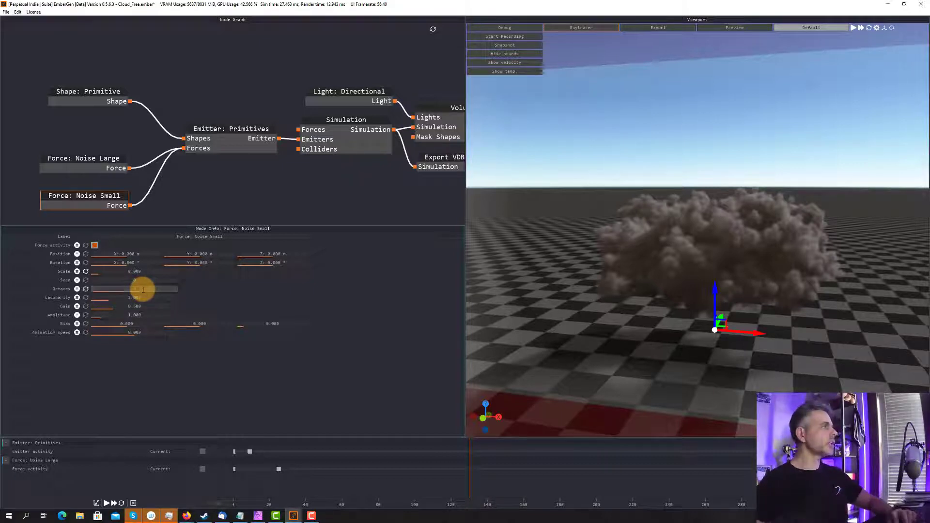
pyautogui.press('Return')
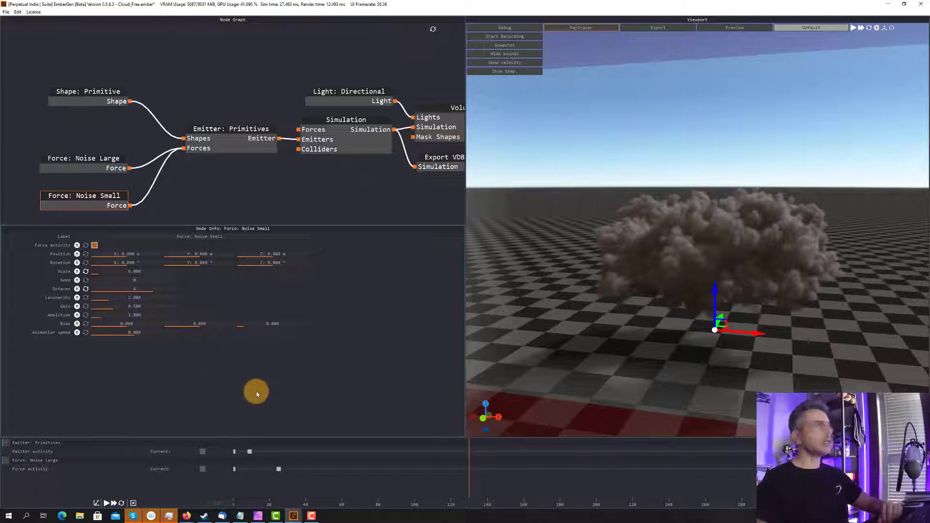
# Keyframe the small noise force's amplitude at 10 at the start and 2 at about frame 24
pyautogui.click(77, 316)
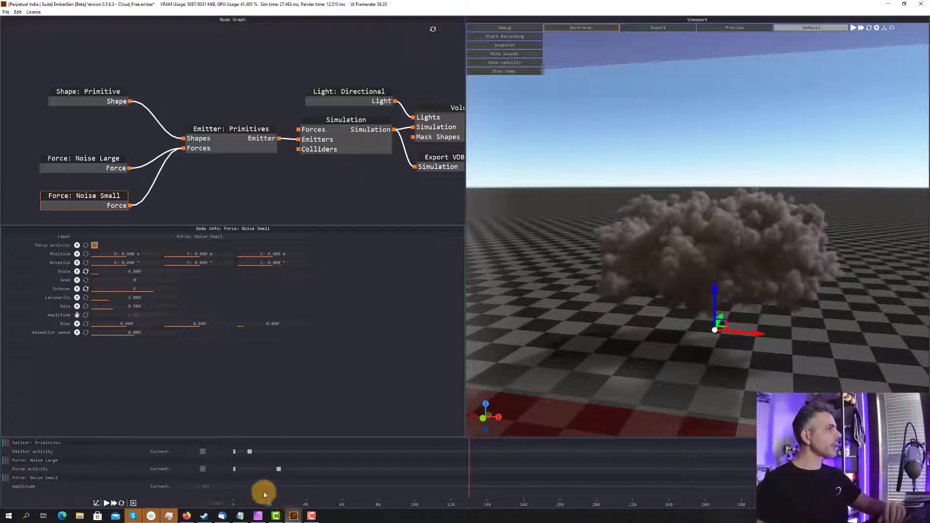
pyautogui.click(234, 486)
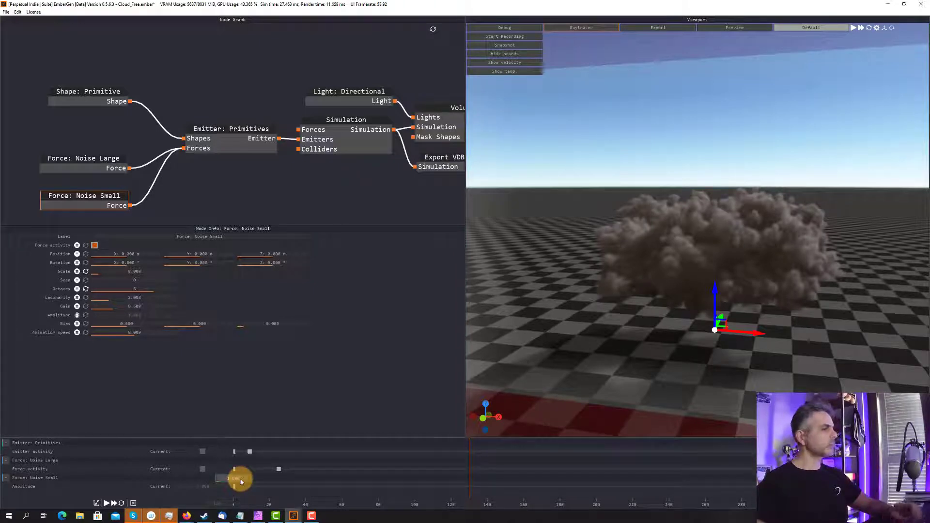
pyautogui.moveTo(241, 479); pyautogui.dragTo(274, 483)
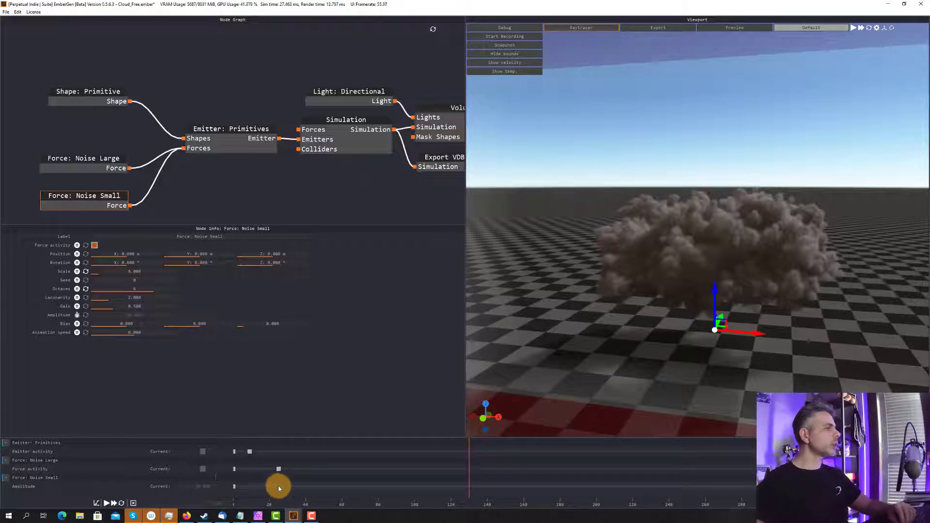
pyautogui.moveTo(278, 487); pyautogui.dragTo(280, 479)
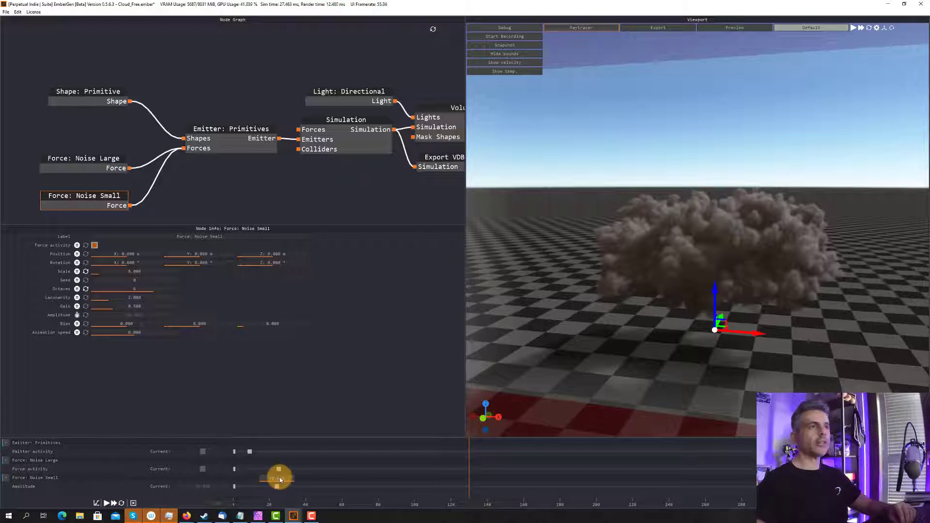
pyautogui.write('2')
pyautogui.press('Return')
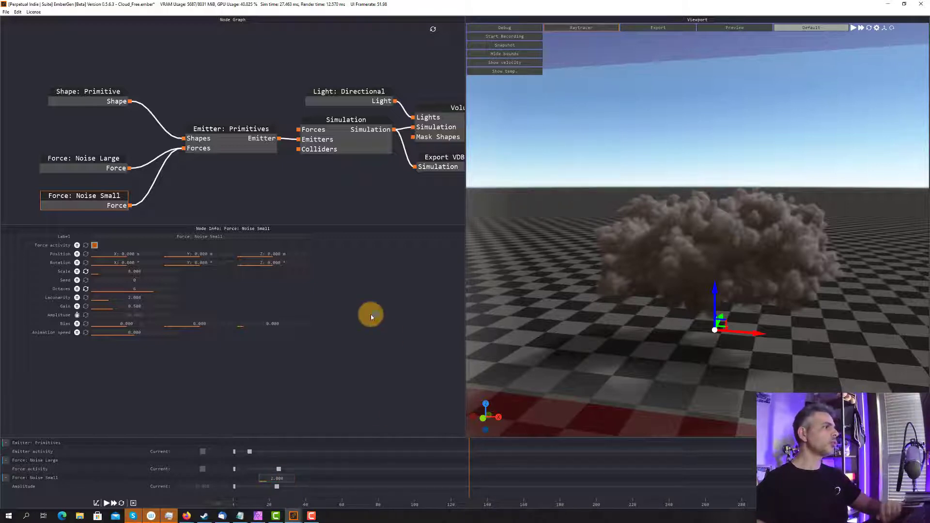
# Restart and play the simulation to check the small noise's effect on the cloud, and pause it
pyautogui.click(100, 503)
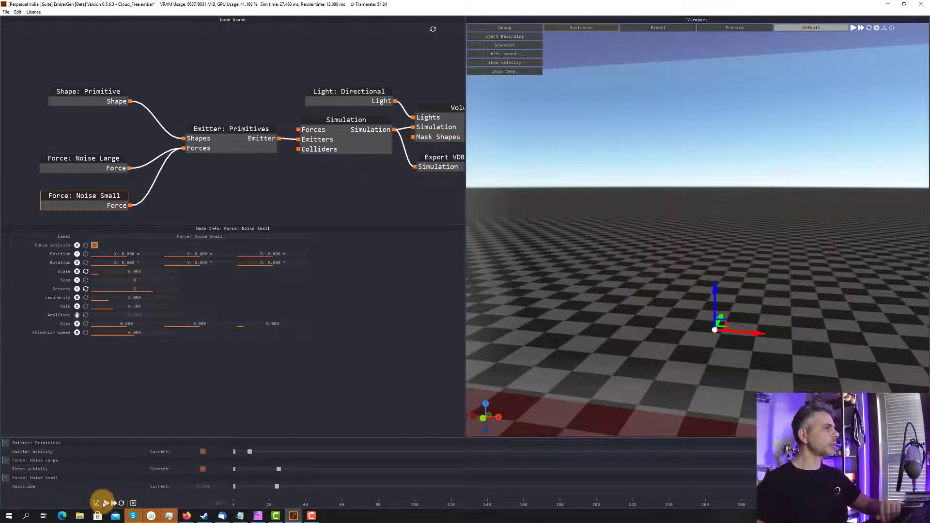
pyautogui.click(106, 504)
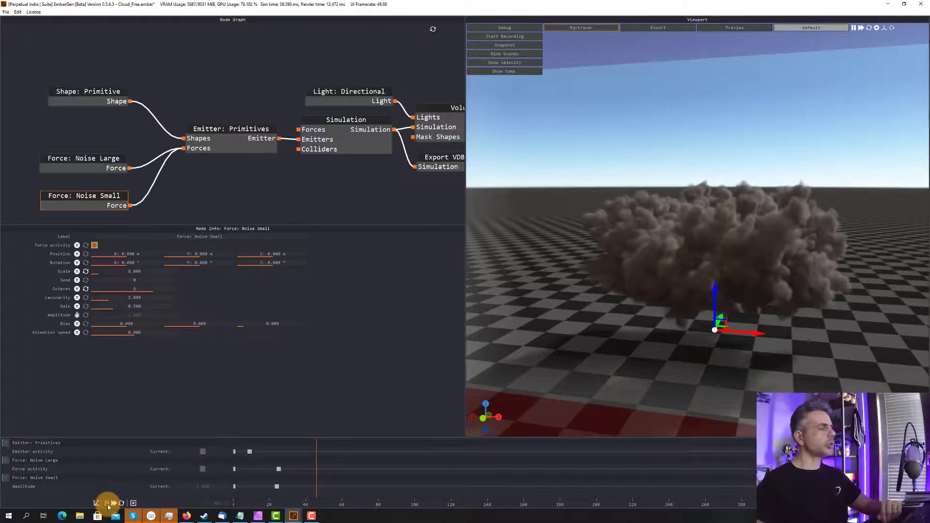
pyautogui.click(107, 504)
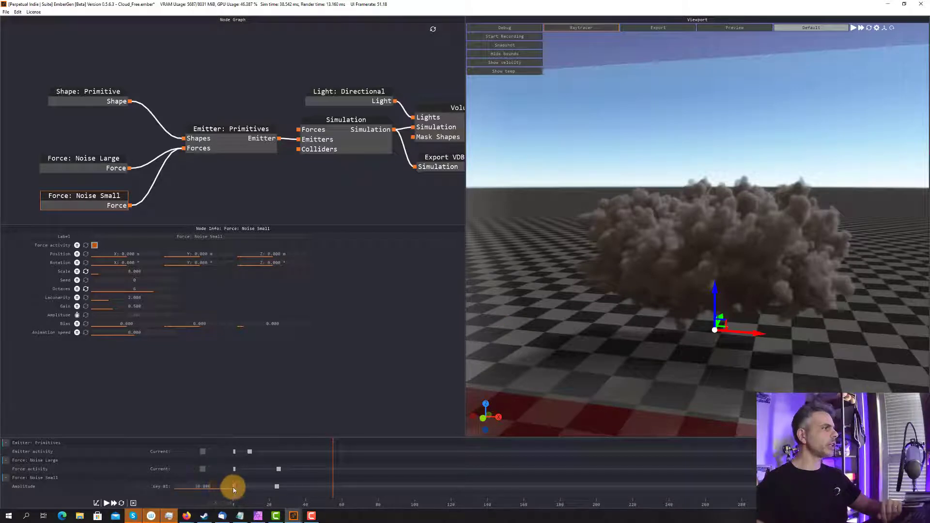
# Set the small noise's first amplitude key to 5, replay the simulation and pause it
pyautogui.moveTo(234, 489)
pyautogui.mouseDown()
pyautogui.moveTo(220, 486)
pyautogui.moveTo(237, 485)
pyautogui.mouseUp()
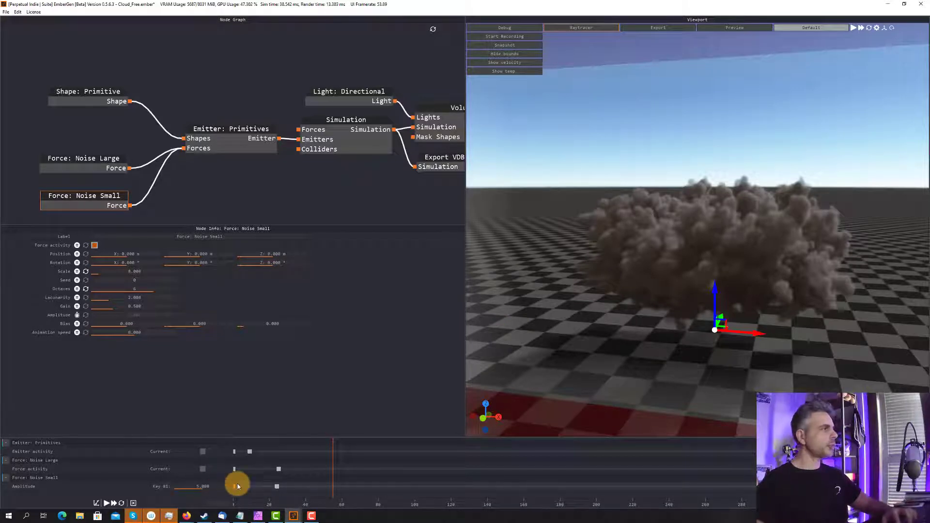
pyautogui.click(107, 504)
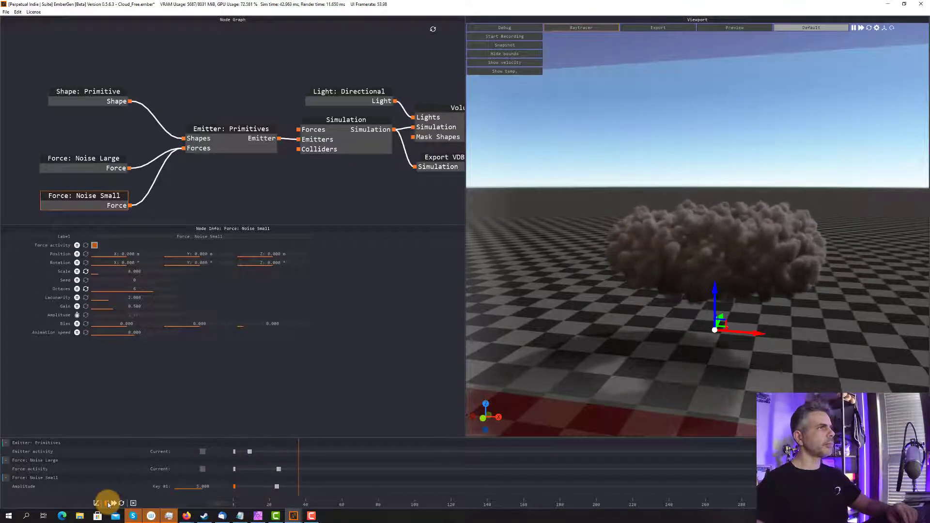
pyautogui.click(108, 504)
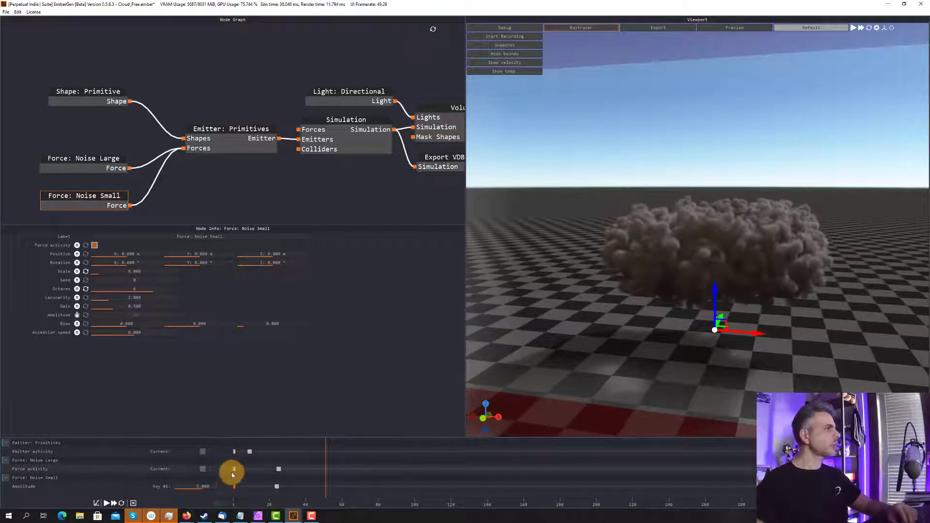
# Set the small noise's second amplitude key to 0.25
pyautogui.doubleClick(217, 486)
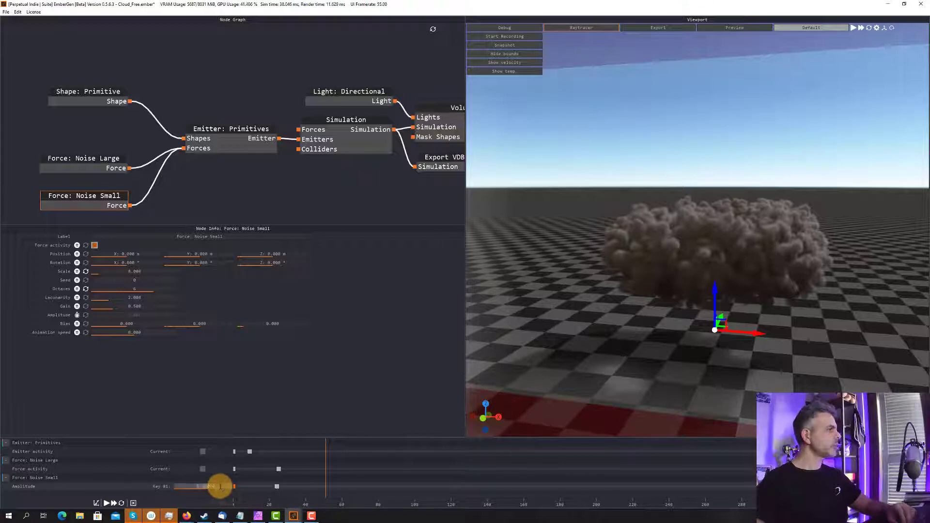
pyautogui.click(277, 487)
pyautogui.doubleClick(216, 486)
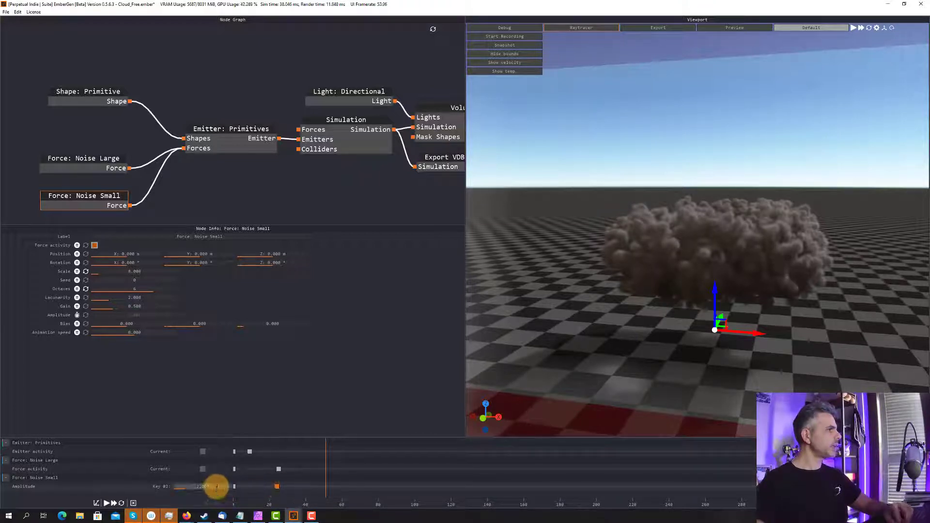
pyautogui.write('0.25')
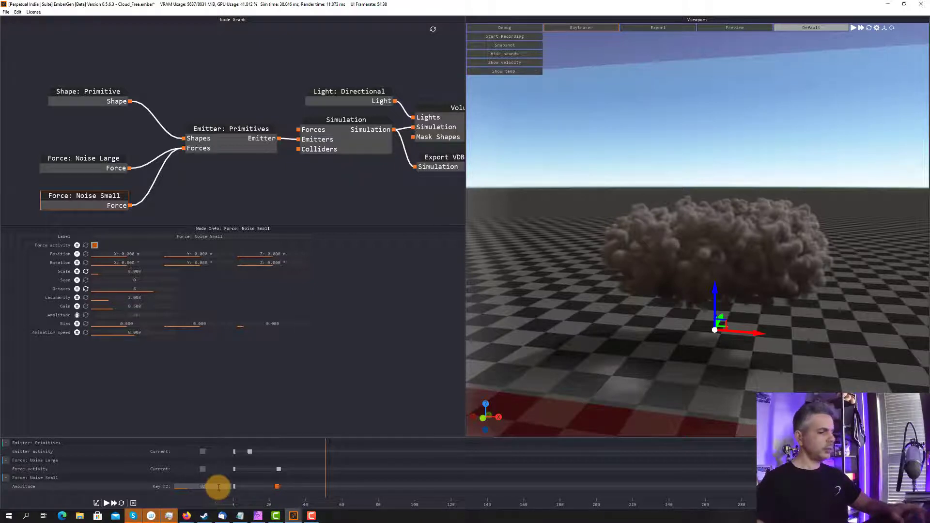
pyautogui.press('Return')
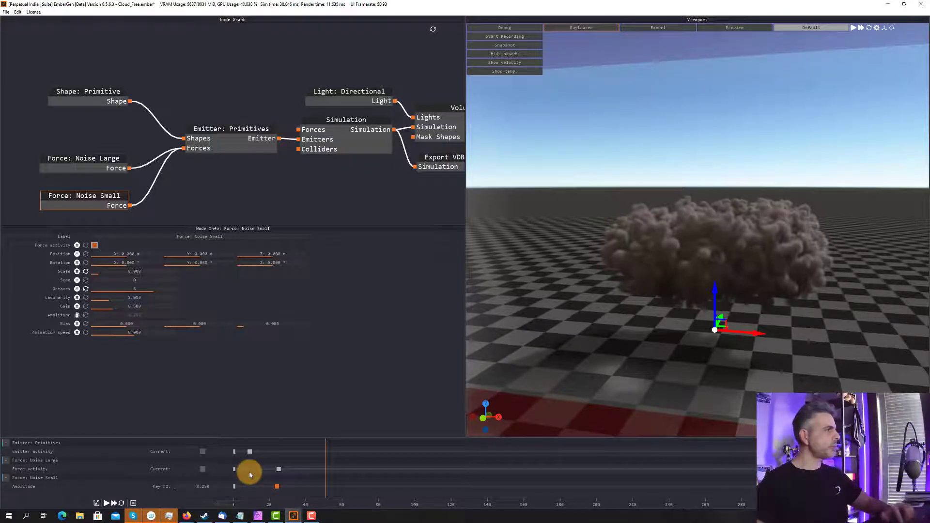
# Restart and play the simulation with the reduced amplitude keys, pause it and save the project
pyautogui.click(121, 503)
pyautogui.click(107, 504)
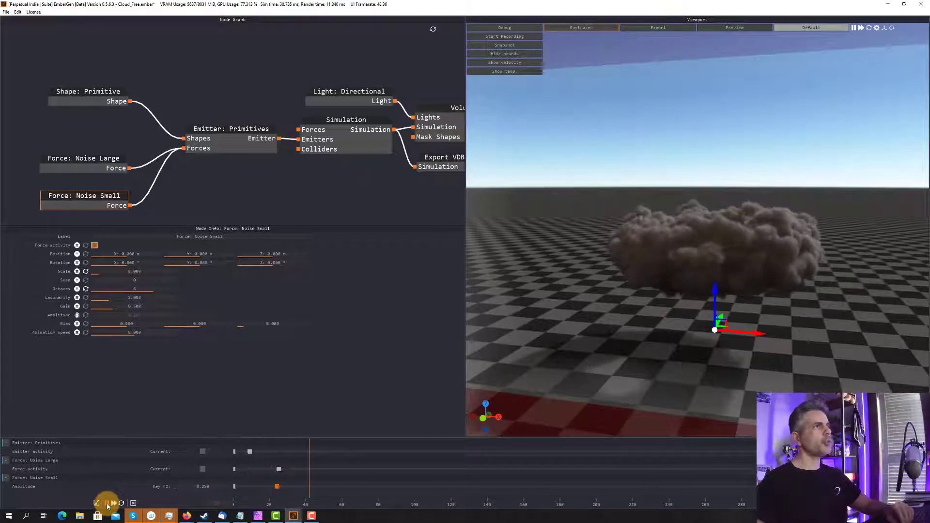
pyautogui.click(107, 504)
pyautogui.hotkey('ctrl', 's')
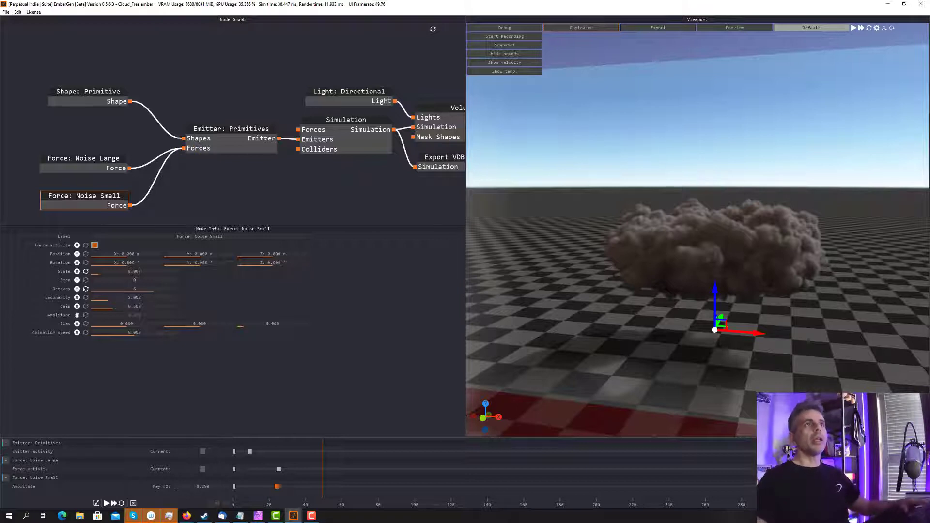
# Review the Simulation node's combustion and dissipation settings, collapsing the Time Control and Combustion sections
pyautogui.hotkey('alt', 'Tab')
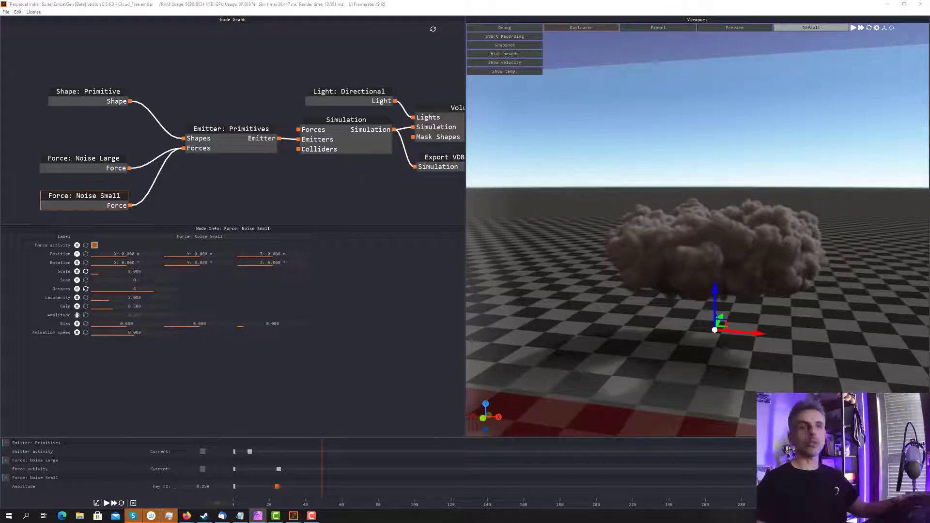
pyautogui.click(366, 122)
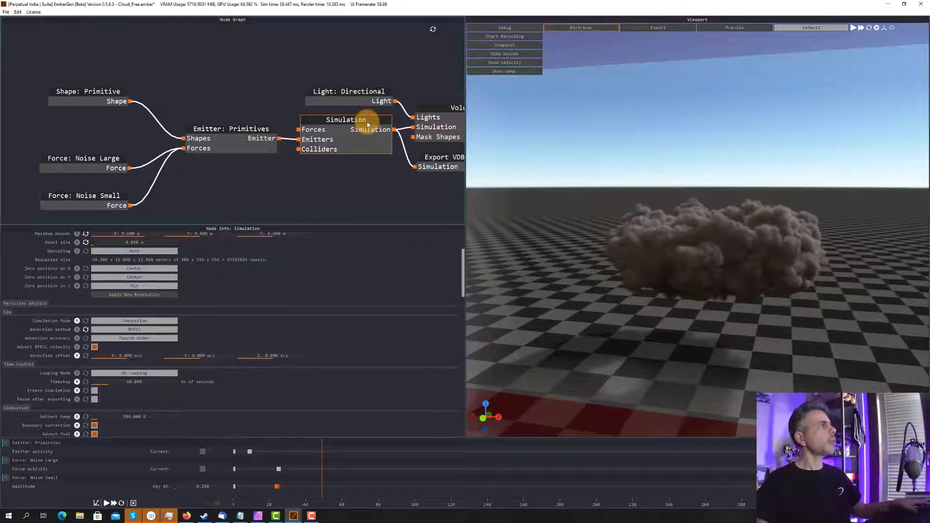
pyautogui.scroll(-3, 216, 298)
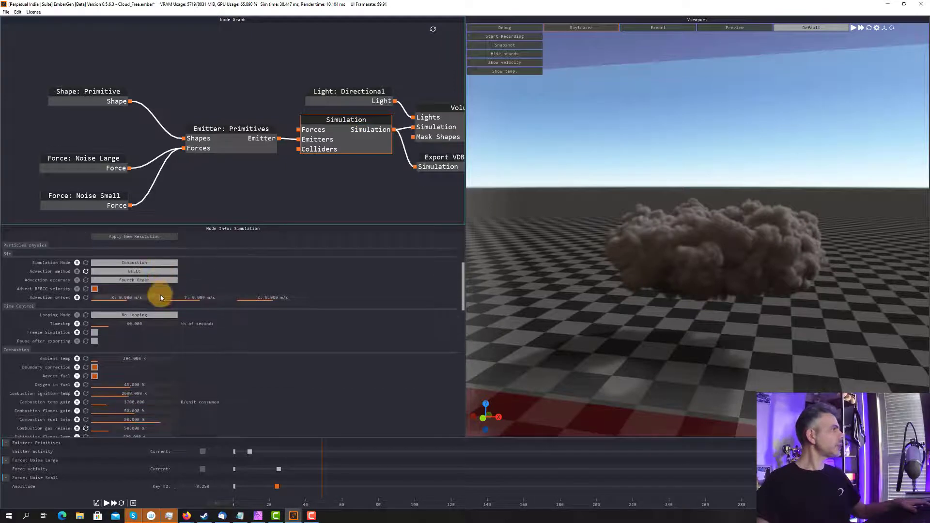
pyautogui.scroll(-1, 161, 297)
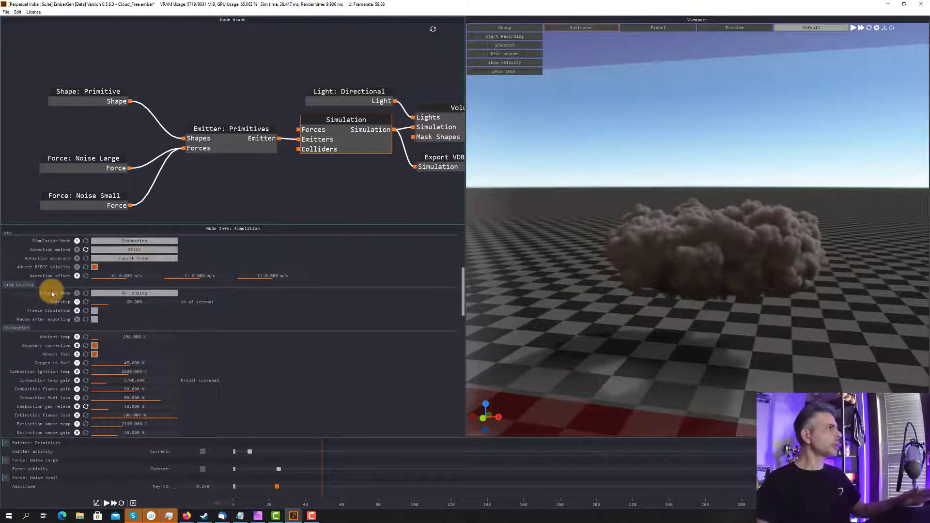
pyautogui.click(22, 284)
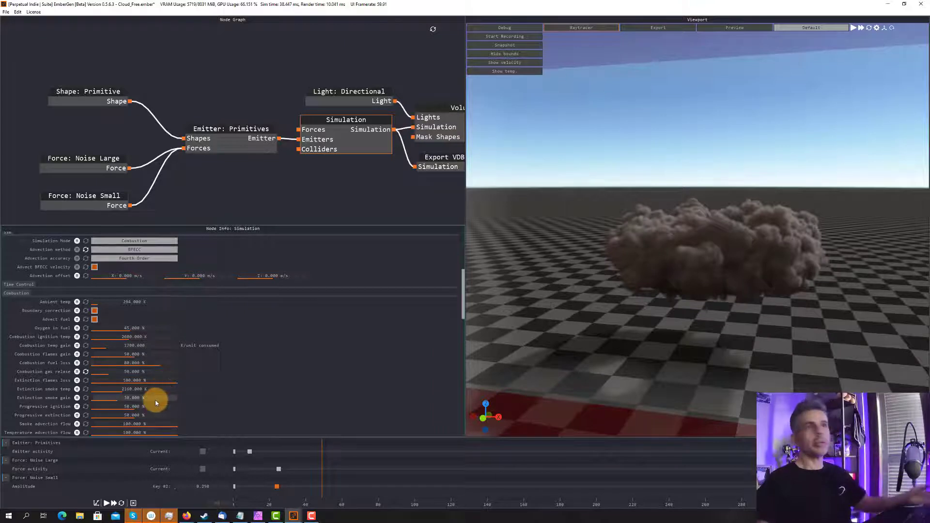
pyautogui.scroll(-3, 155, 400)
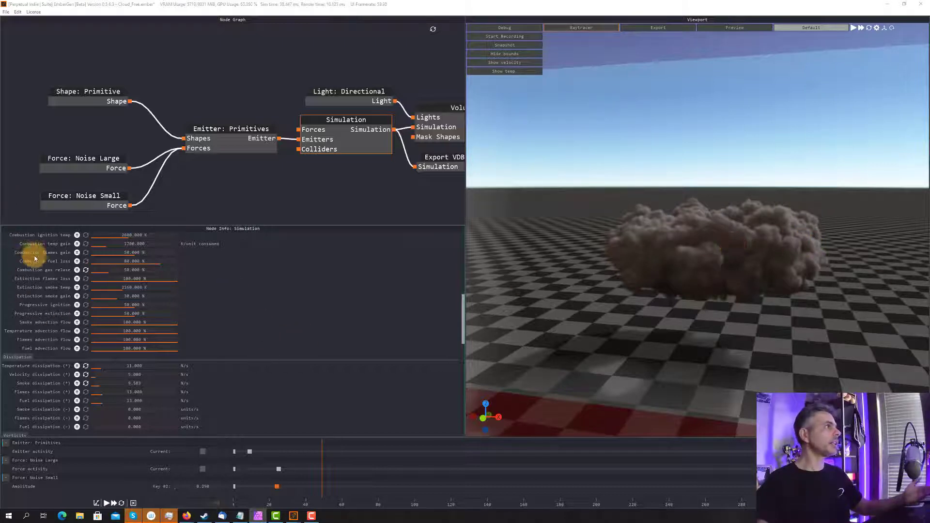
pyautogui.scroll(3, 44, 264)
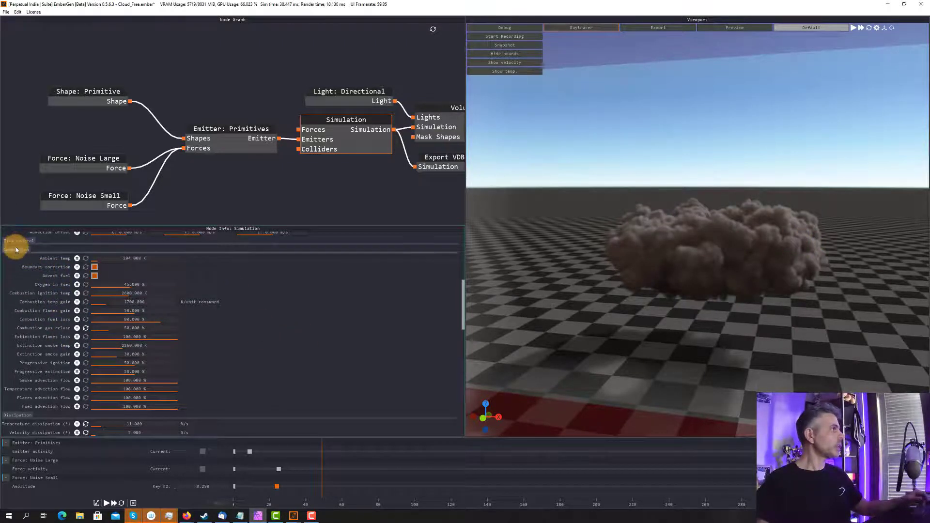
pyautogui.click(17, 249)
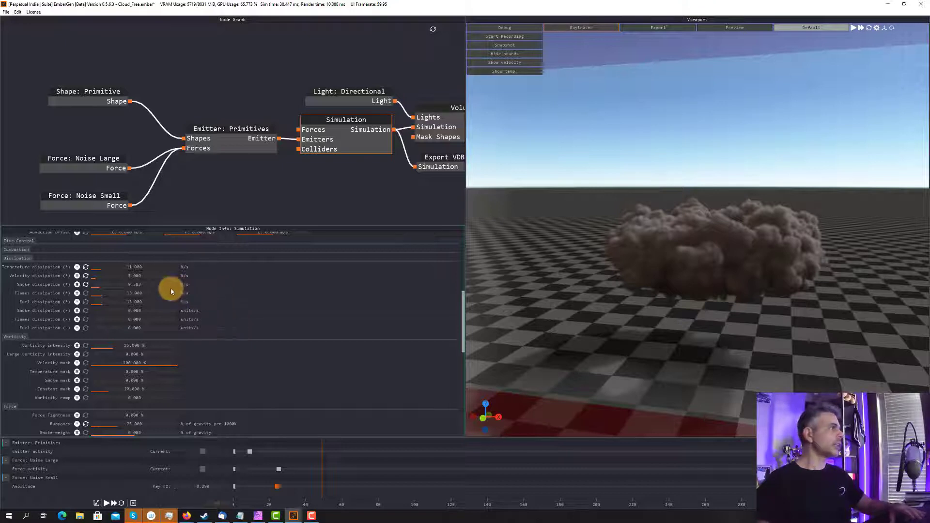
# Reset the simulation and set its temperature dissipation to 0
pyautogui.click(122, 503)
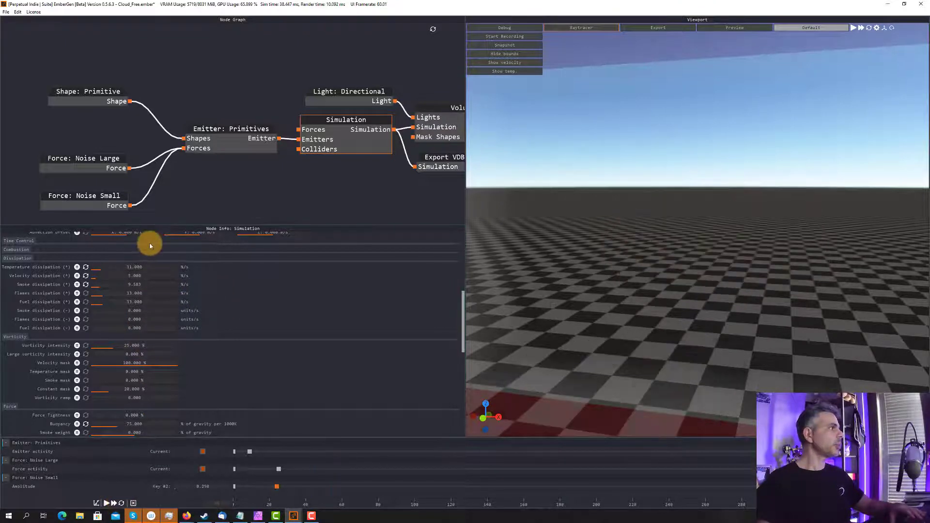
pyautogui.doubleClick(148, 267)
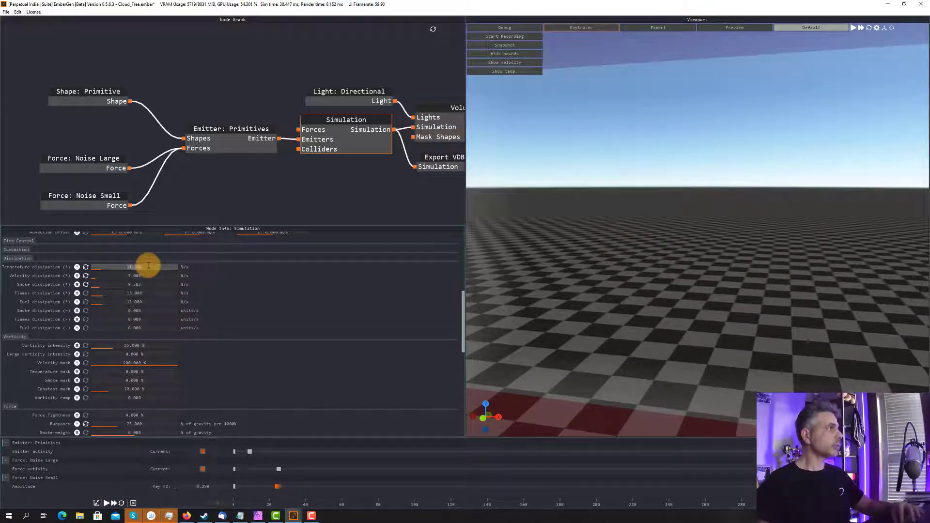
pyautogui.write('0')
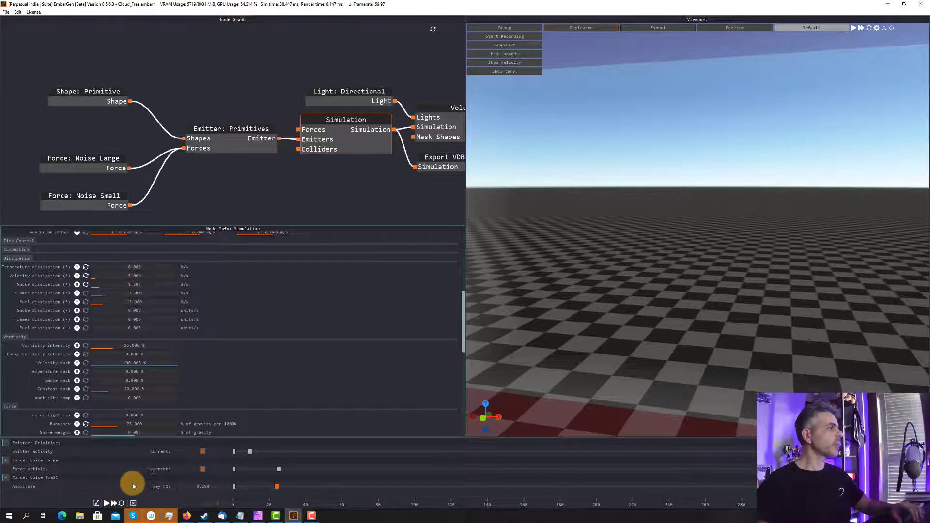
# Play and pause the simulation to check it, and set the velocity dissipation to 10 %/s
pyautogui.click(107, 504)
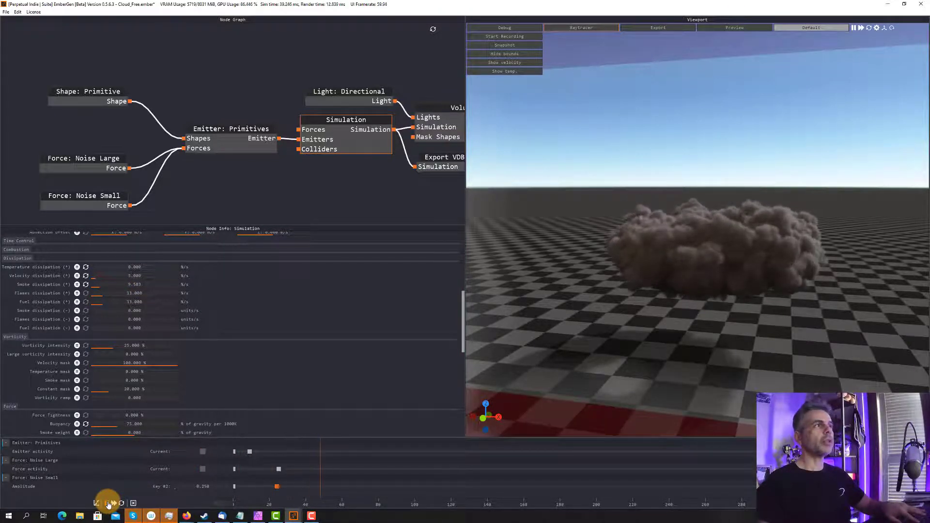
pyautogui.click(107, 504)
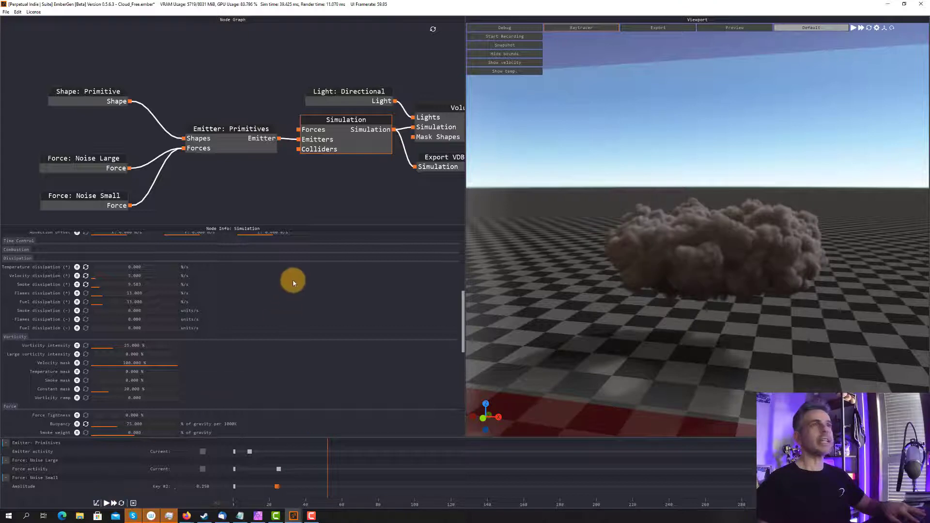
pyautogui.doubleClick(151, 275)
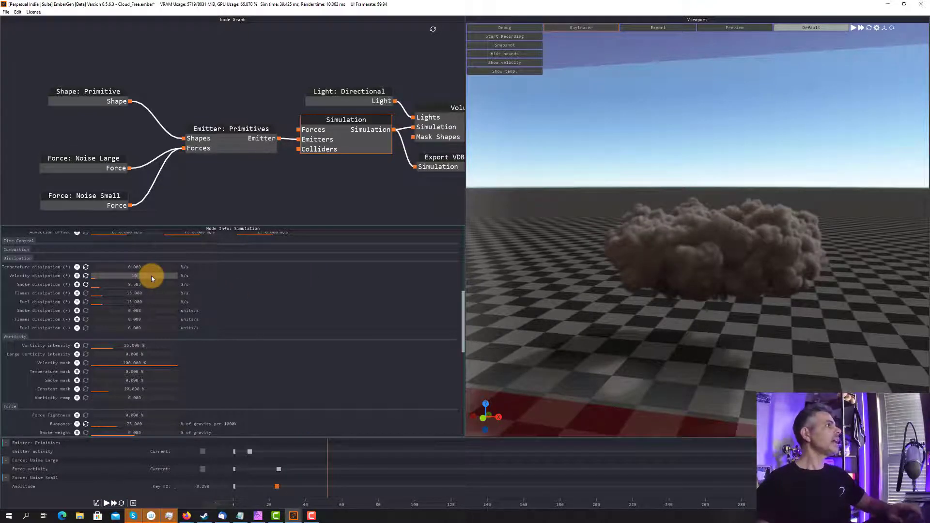
pyautogui.write('10')
pyautogui.press('Return')
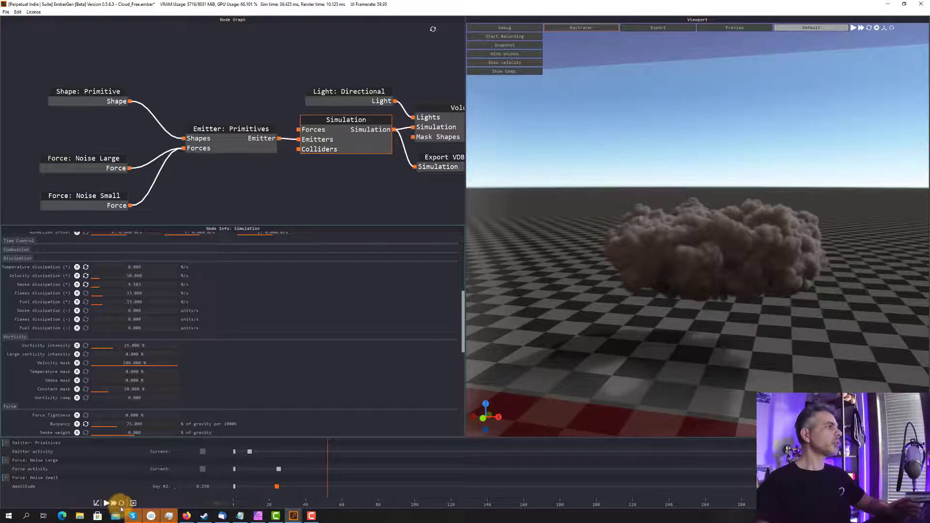
# Replay the simulation from the start to check the new velocity dissipation, pause it and reset it
pyautogui.click(121, 505)
pyautogui.click(106, 504)
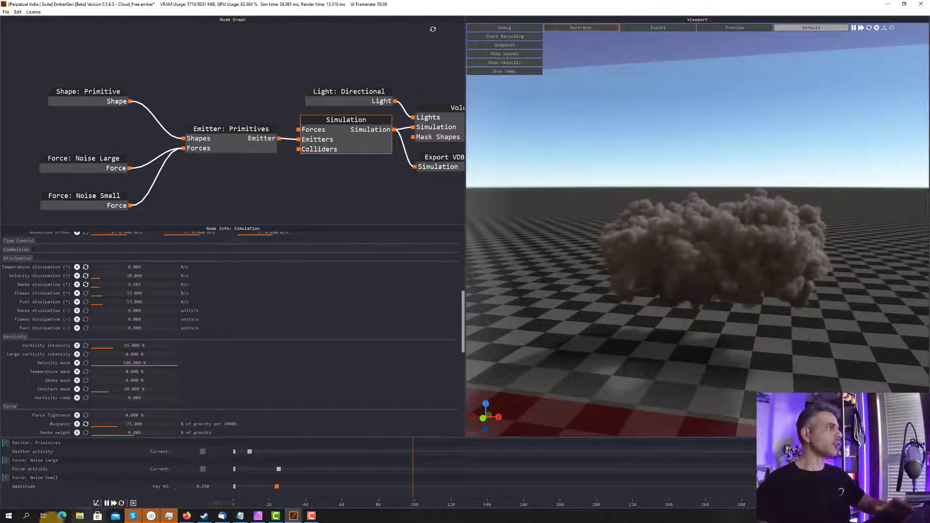
pyautogui.click(107, 504)
pyautogui.click(121, 504)
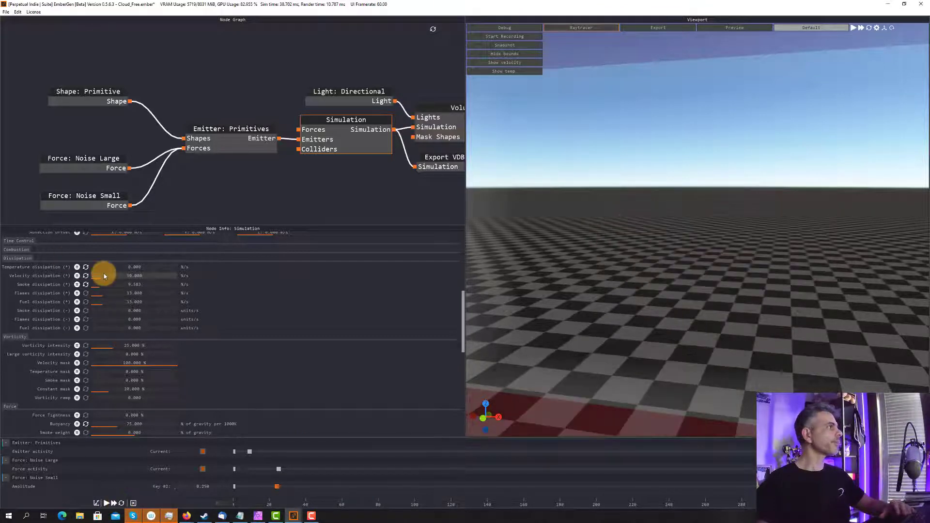
# Set the smoke dissipation to 5 %/s and play the simulation to check it, pausing and resetting it at the end
pyautogui.click(131, 286)
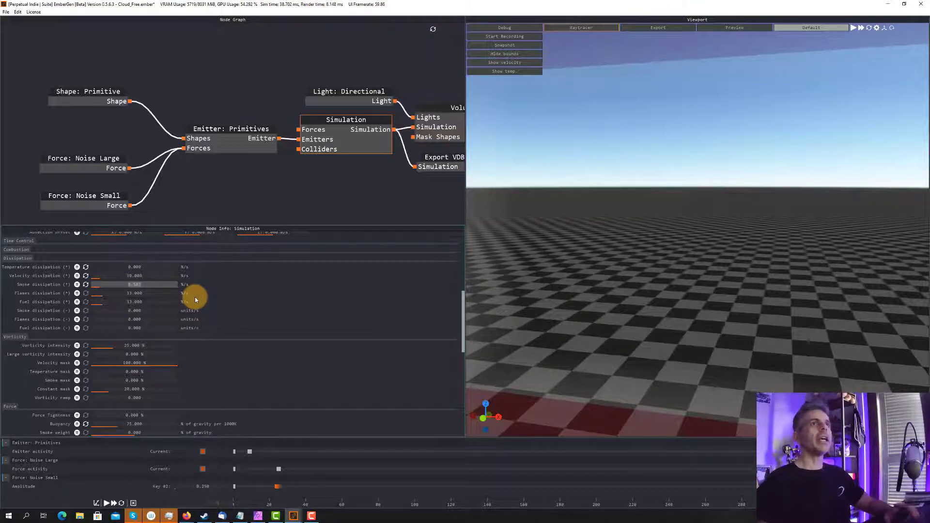
pyautogui.write('5')
pyautogui.press('Return')
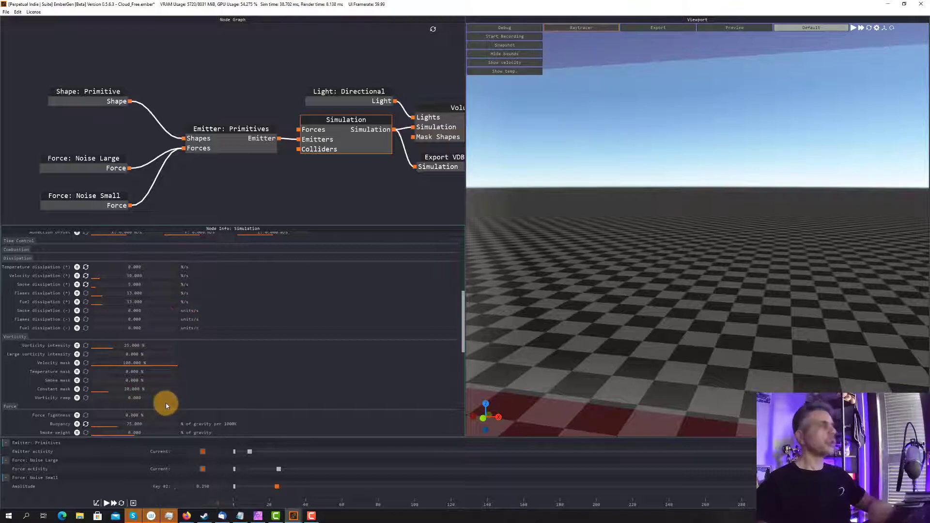
pyautogui.click(106, 503)
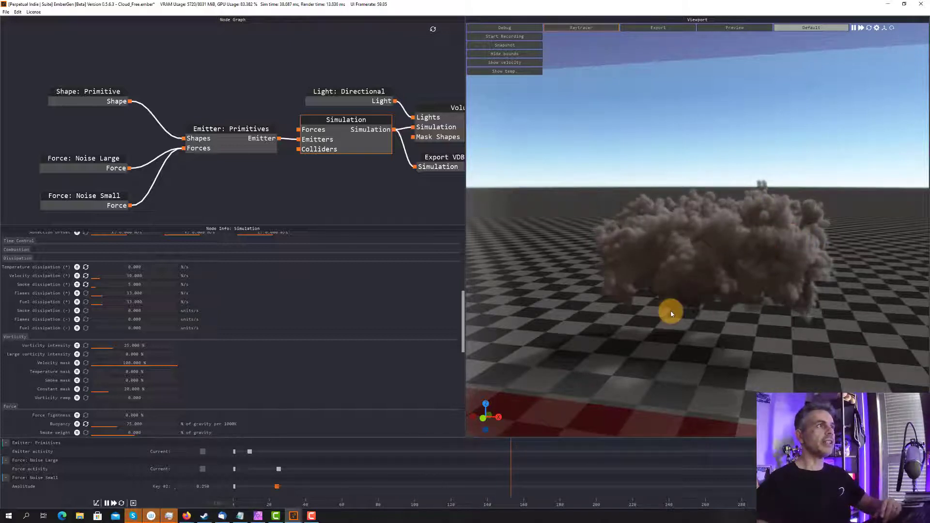
pyautogui.click(107, 503)
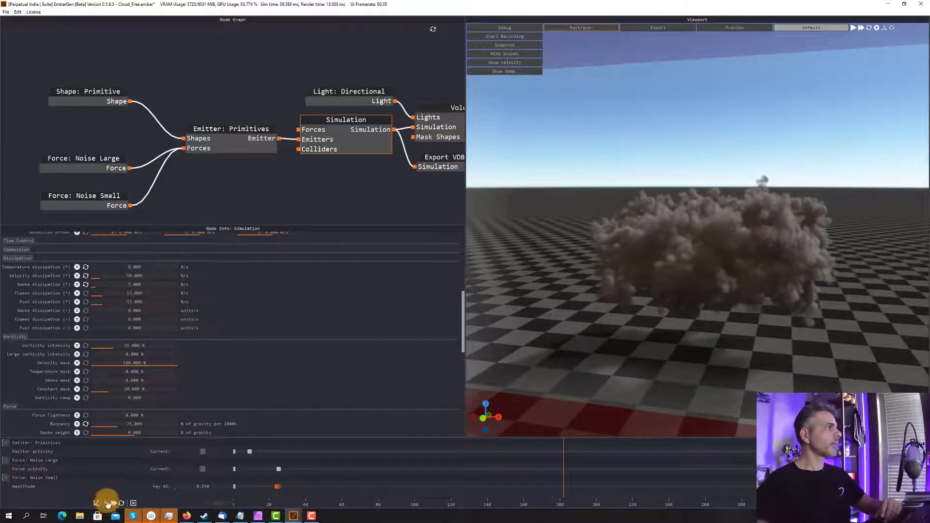
pyautogui.click(121, 503)
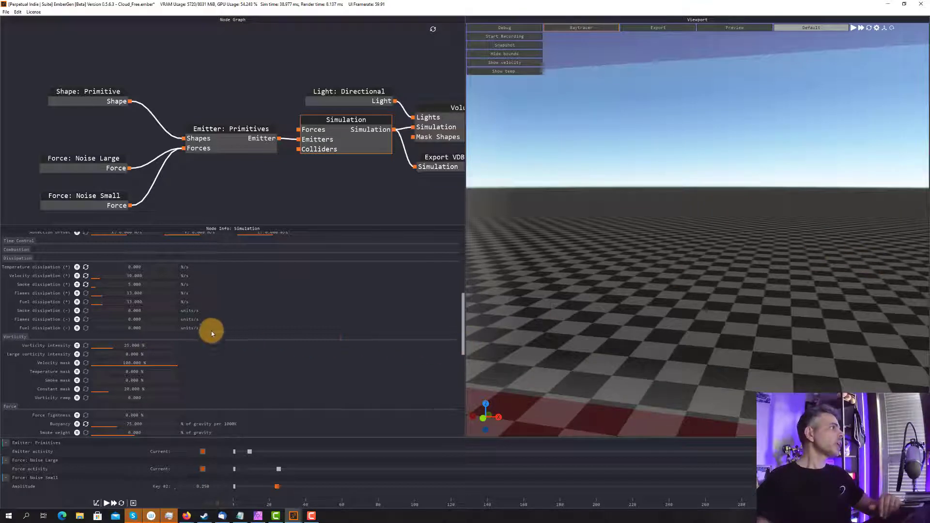
# Set the Simulation node's vorticity intensity to 30 % and play the simulation to preview it, pausing it at the end
pyautogui.scroll(-1, 210, 329)
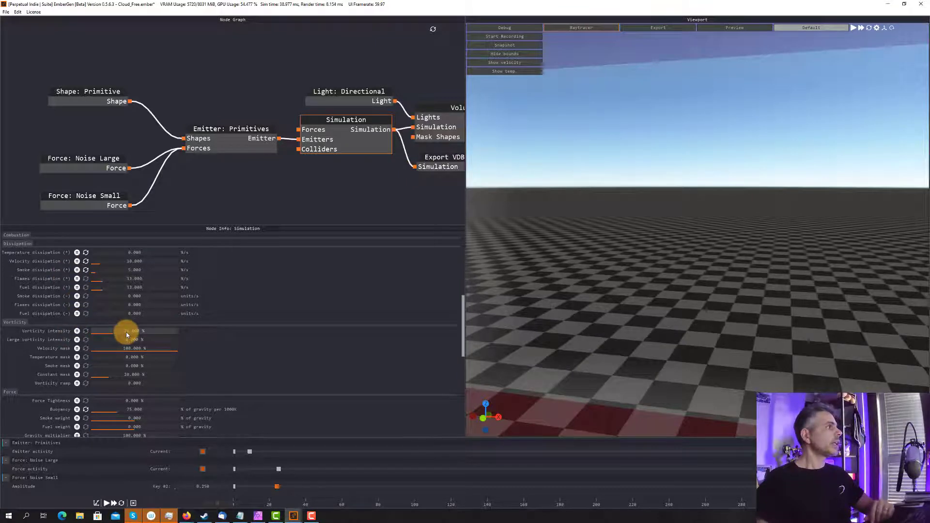
pyautogui.moveTo(55, 332)
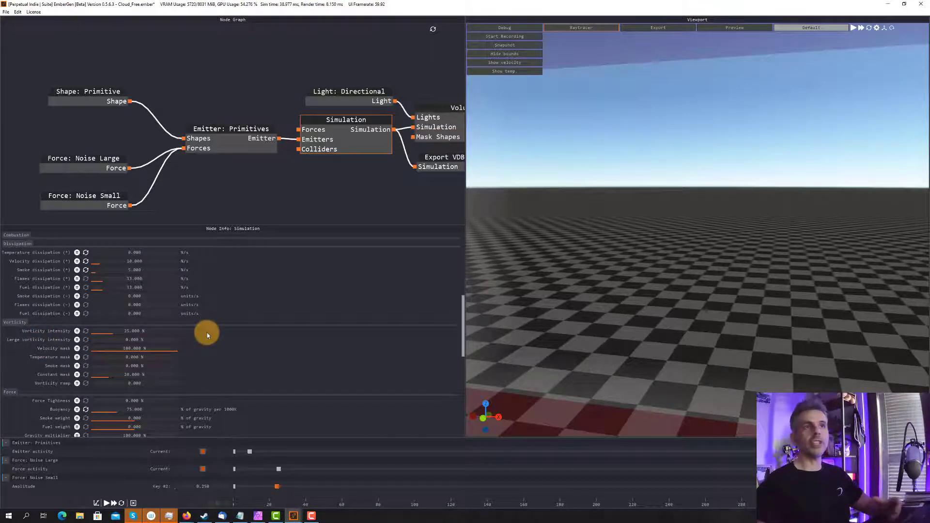
pyautogui.moveTo(165, 330); pyautogui.dragTo(166, 330)
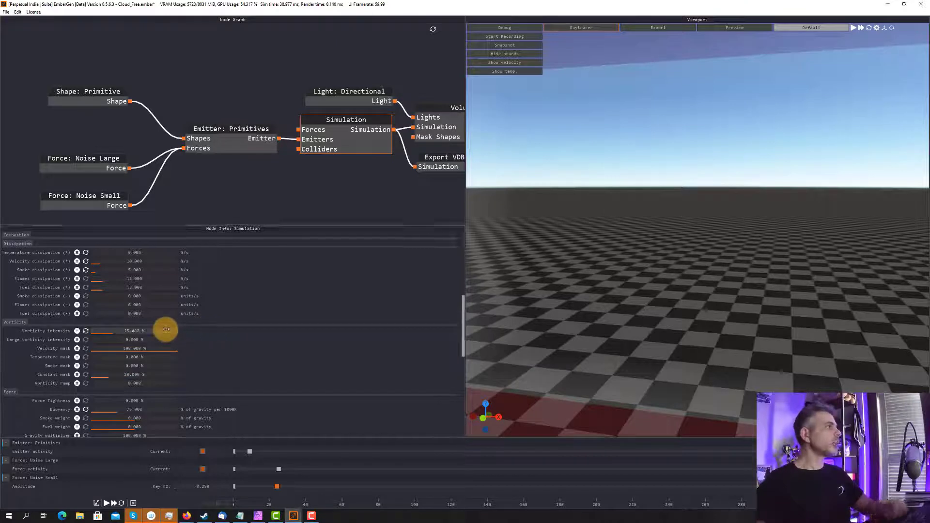
pyautogui.write('30')
pyautogui.press('Return')
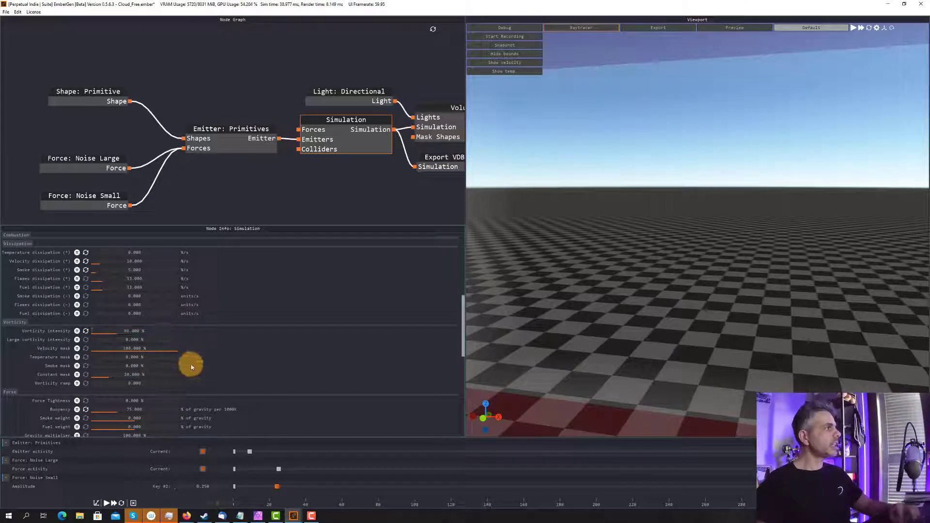
pyautogui.click(107, 504)
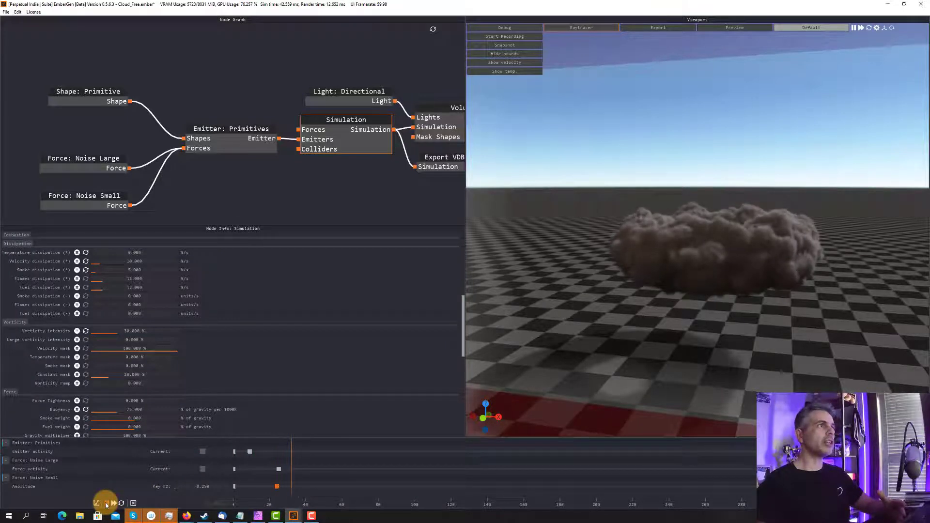
pyautogui.click(107, 504)
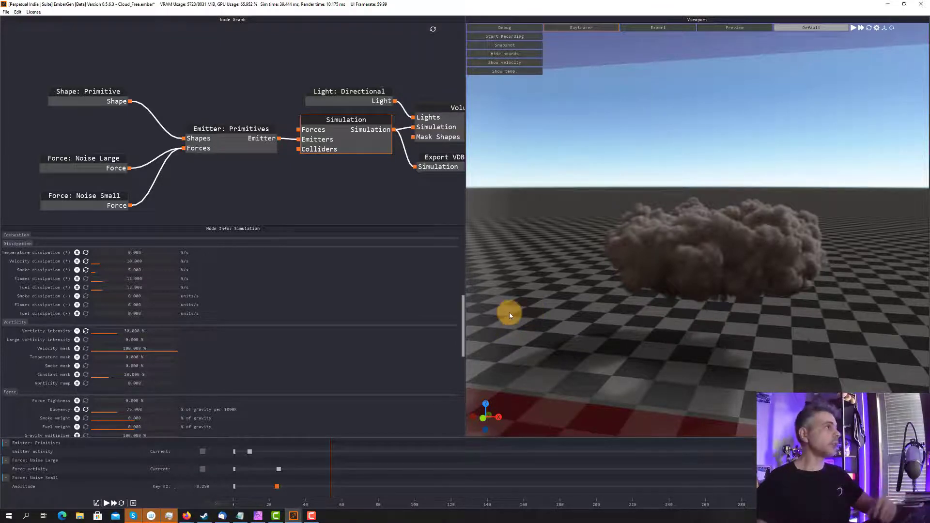
# Set the large vorticity intensity to 45 % and replay the simulation from the start, pausing it to inspect the cloud up close
pyautogui.doubleClick(140, 341)
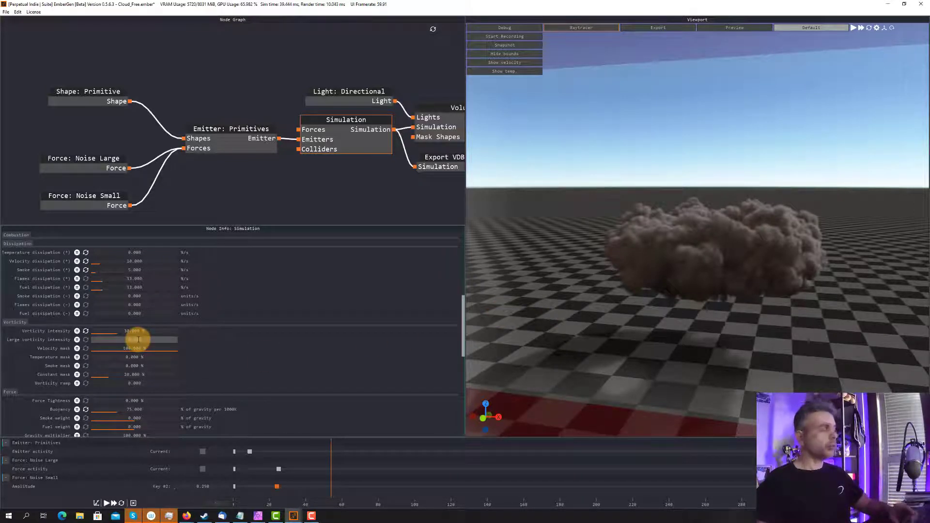
pyautogui.write('45')
pyautogui.press('Return')
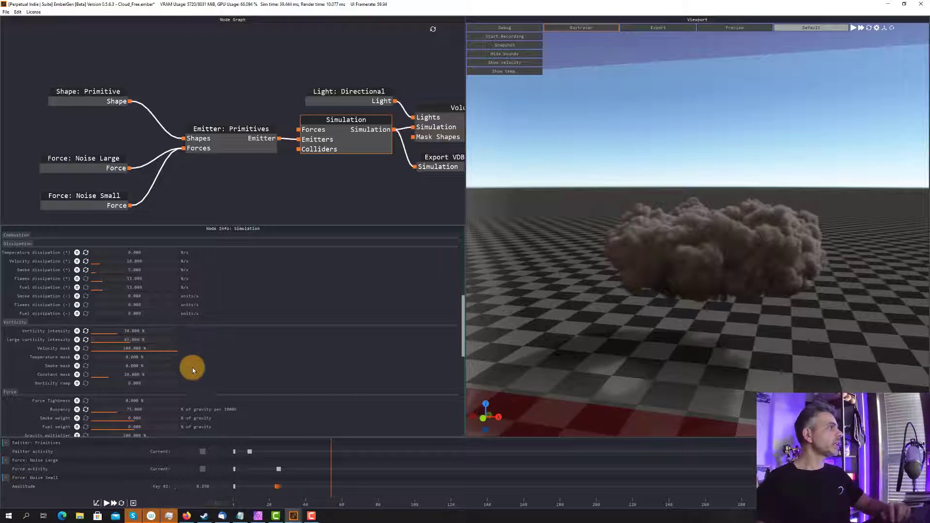
pyautogui.click(121, 503)
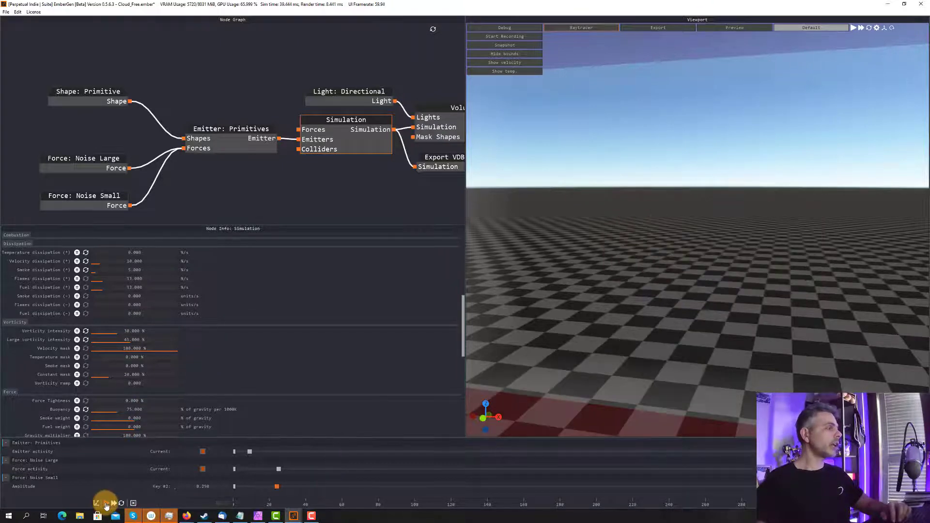
pyautogui.click(107, 504)
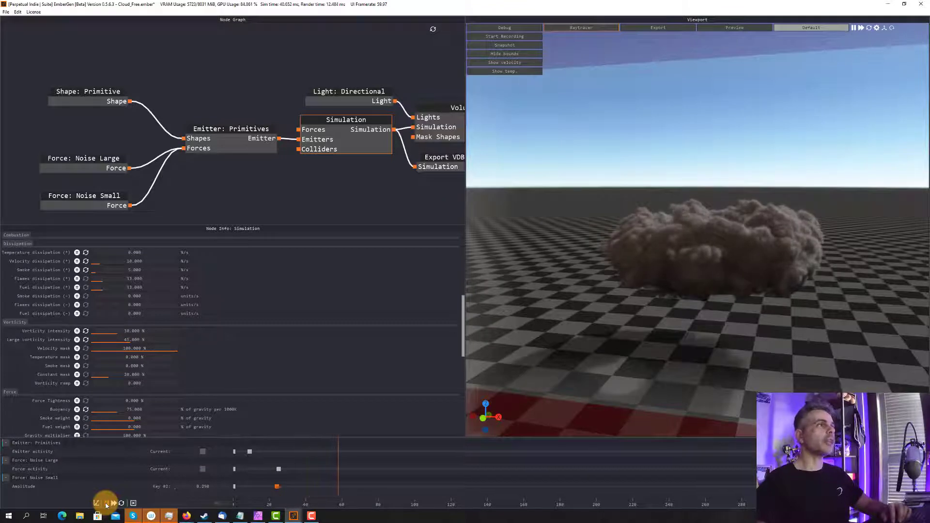
pyautogui.click(106, 505)
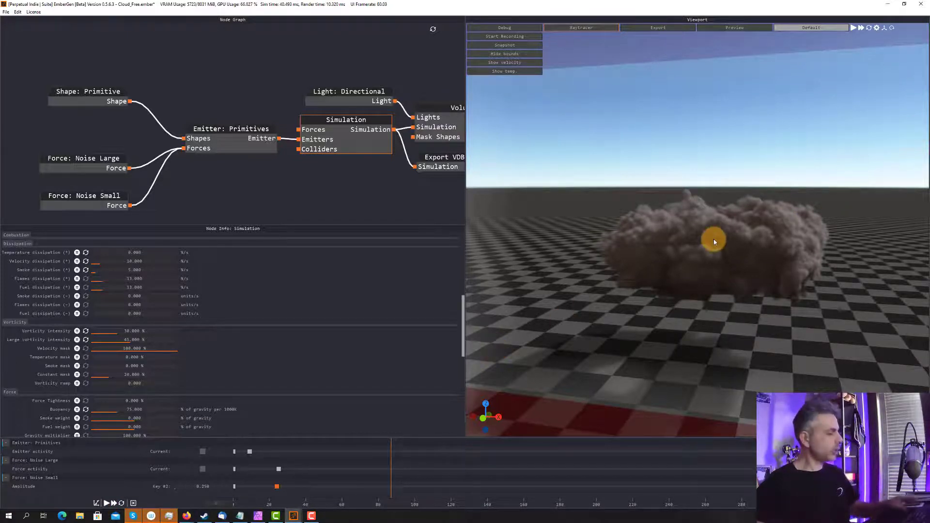
pyautogui.moveTo(714, 239); pyautogui.dragTo(713, 226)
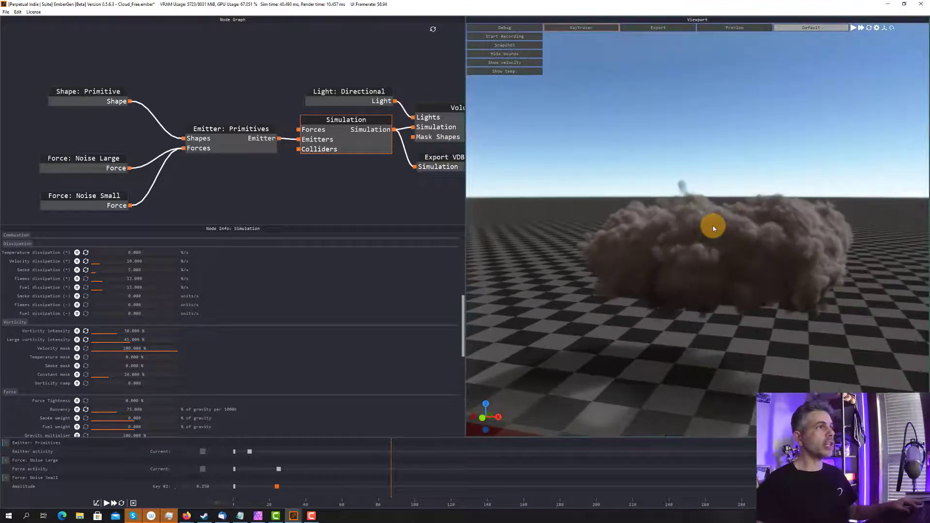
pyautogui.scroll(2, 714, 226)
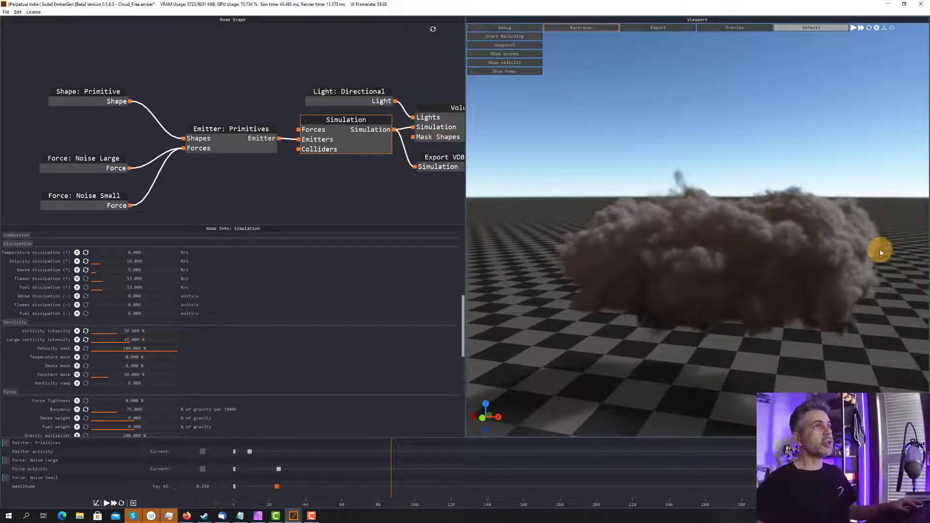
pyautogui.moveTo(700, 257); pyautogui.dragTo(679, 226)
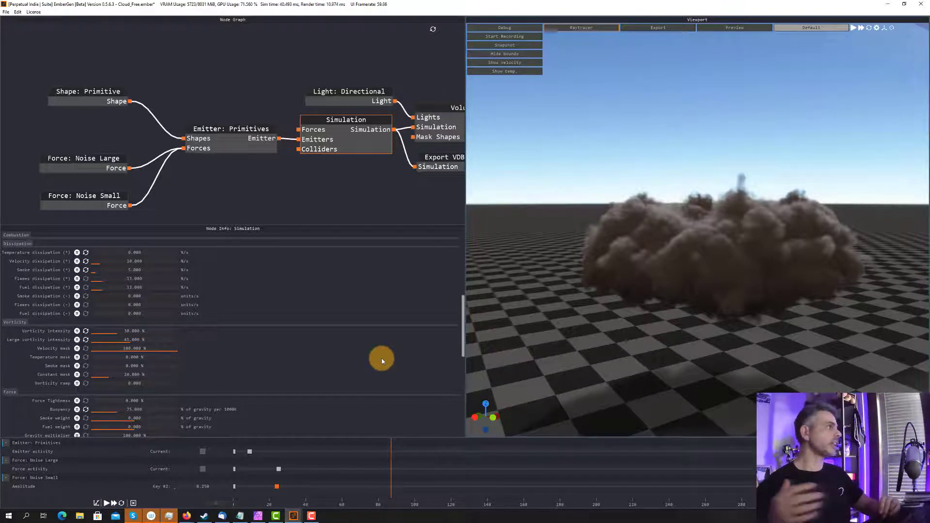
# Set the smoke mask of the Simulation node's vorticity to 50 %
pyautogui.moveTo(170, 353); pyautogui.dragTo(199, 353)
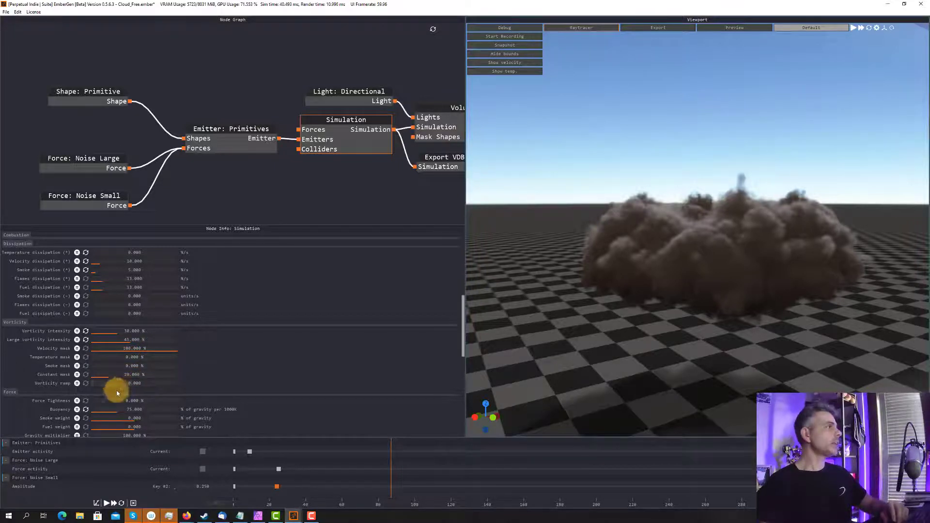
pyautogui.moveTo(56, 365)
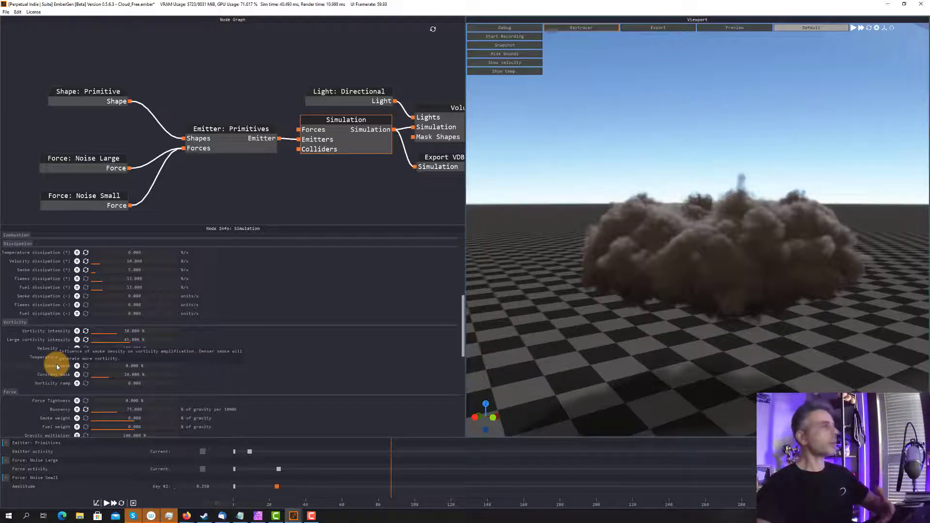
pyautogui.doubleClick(134, 368)
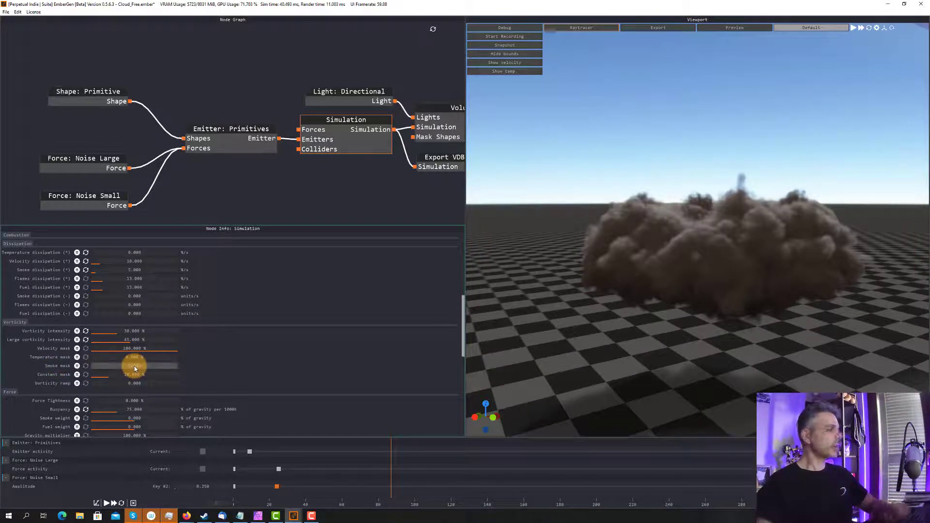
pyautogui.write('50')
pyautogui.press('Return')
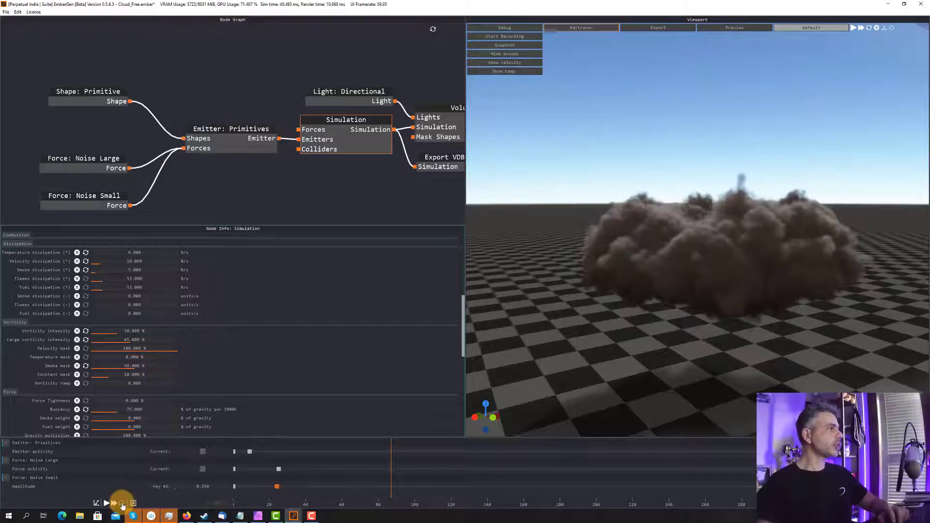
# Replay the simulation to check the smoke mask's effect on the cloud from a lower angle, and pause it
pyautogui.click(98, 504)
pyautogui.click(106, 504)
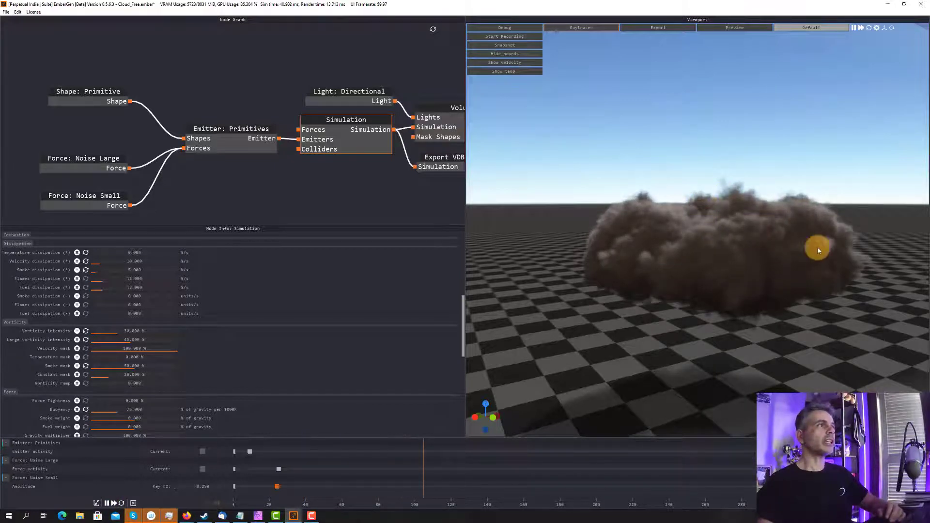
pyautogui.moveTo(819, 250); pyautogui.dragTo(680, 268)
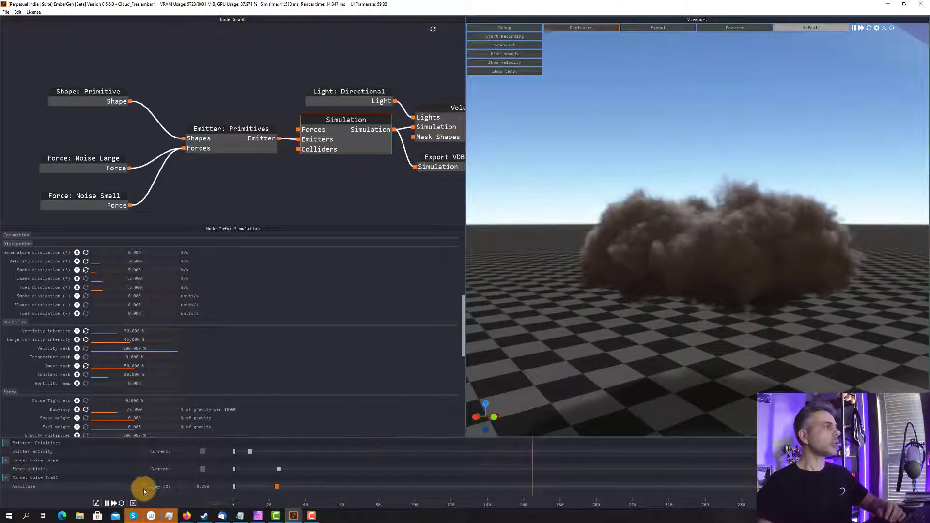
pyautogui.click(107, 503)
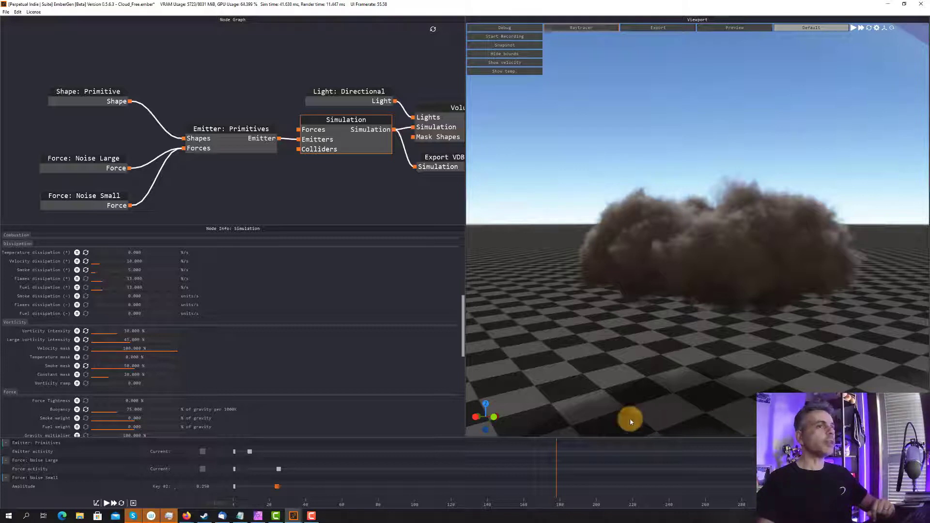
# Make the vorticity velocity mask animatable, enlarge the timeline area and add a velocity mask key at the start of its track
pyautogui.click(77, 348)
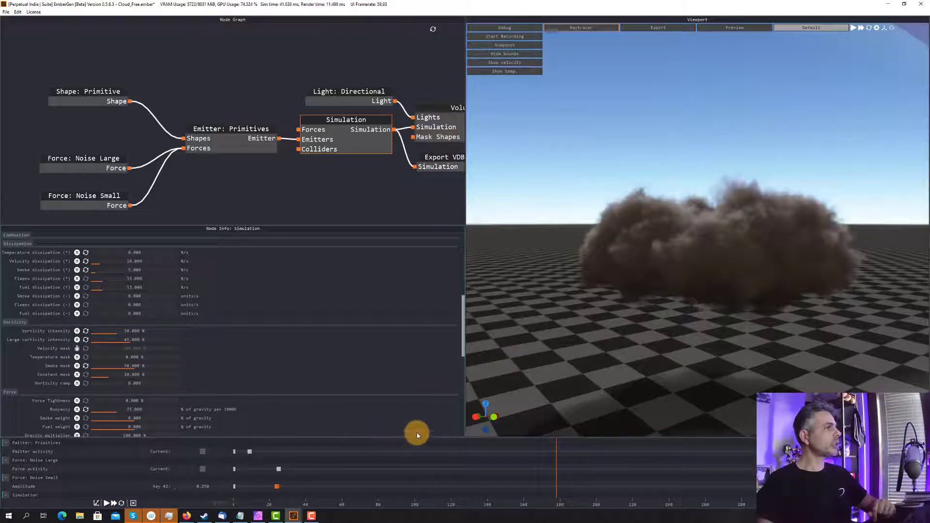
pyautogui.moveTo(416, 439); pyautogui.dragTo(422, 413)
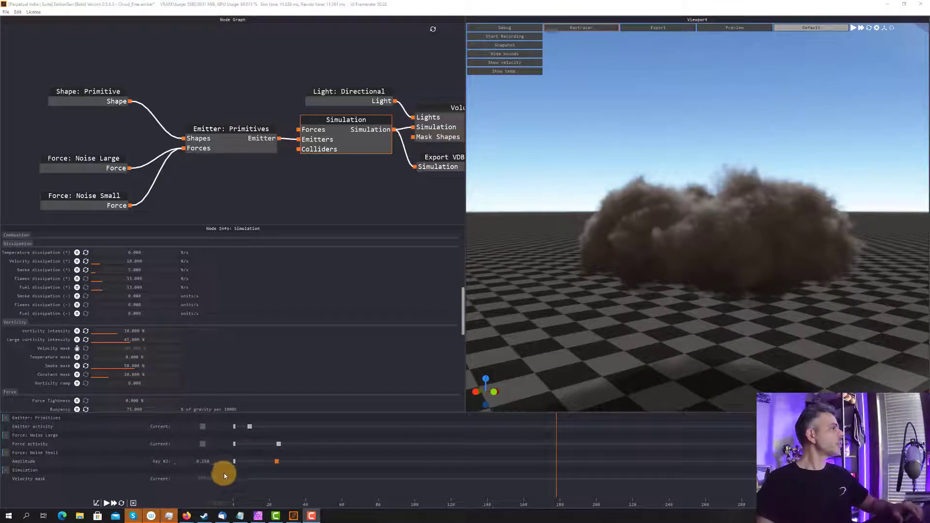
pyautogui.click(235, 480)
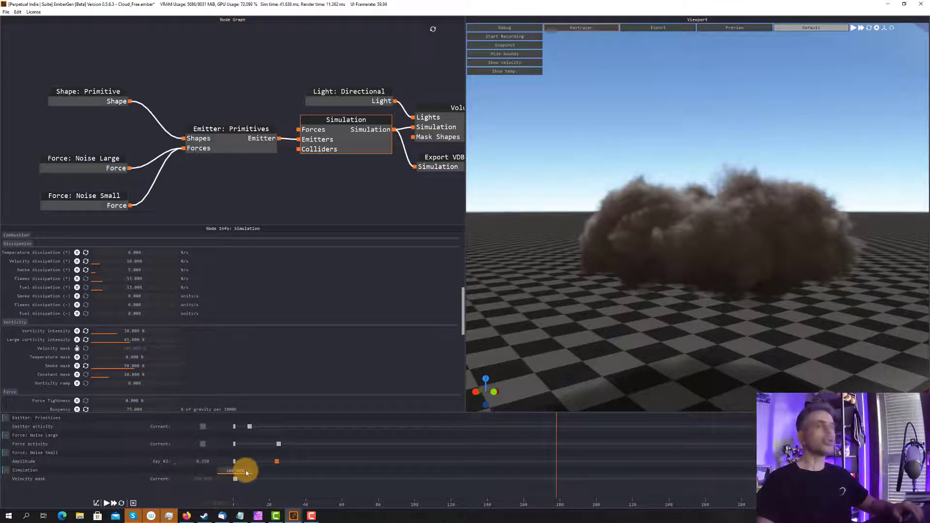
# Add a second velocity mask key of 50 % near frame 23, replay the simulation from the start and pause it to inspect the cloud
pyautogui.click(275, 479)
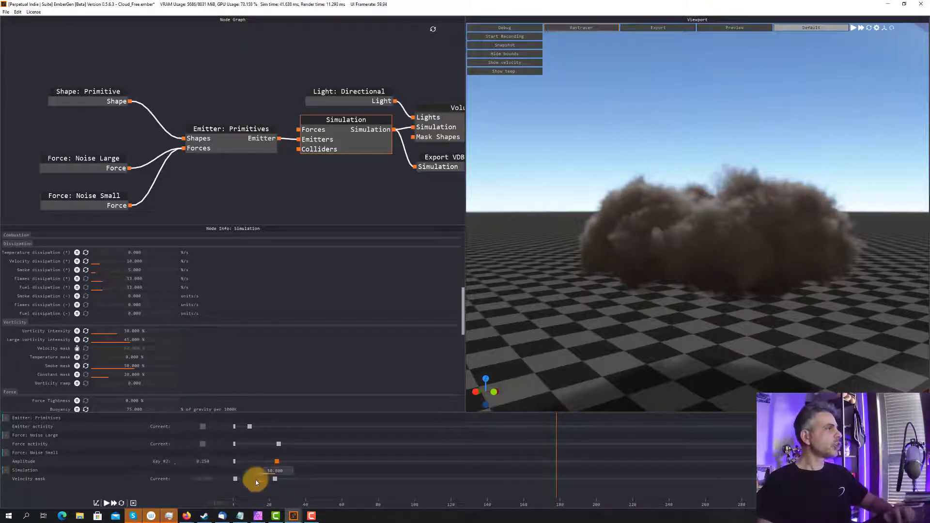
pyautogui.click(121, 503)
pyautogui.click(108, 504)
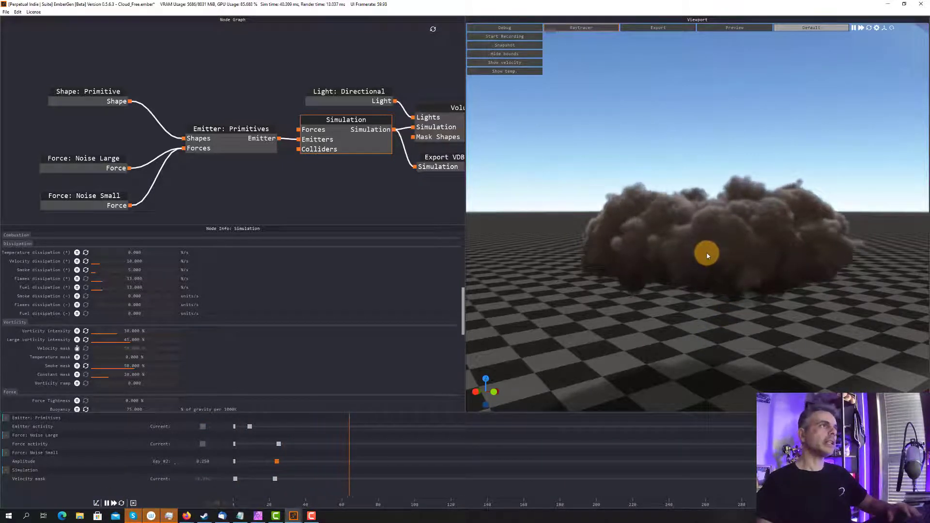
pyautogui.moveTo(711, 254); pyautogui.dragTo(685, 260)
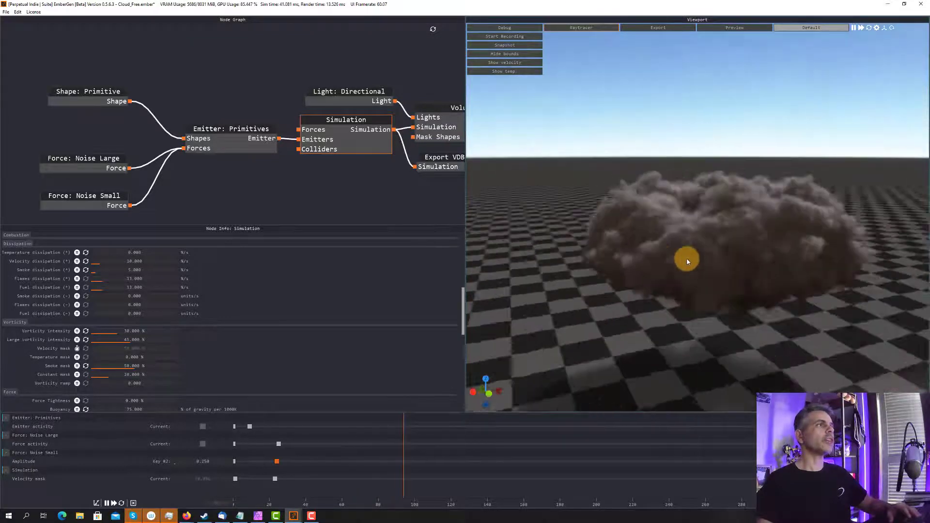
pyautogui.click(108, 503)
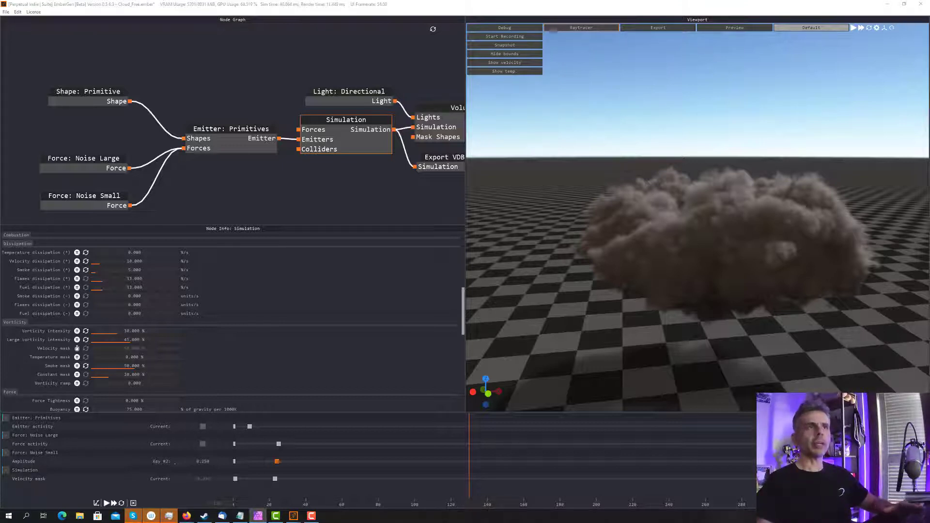
# Set the Simulation node's buoyancy to 0 and its smoke weight to 85 % of gravity
pyautogui.scroll(-2, 305, 356)
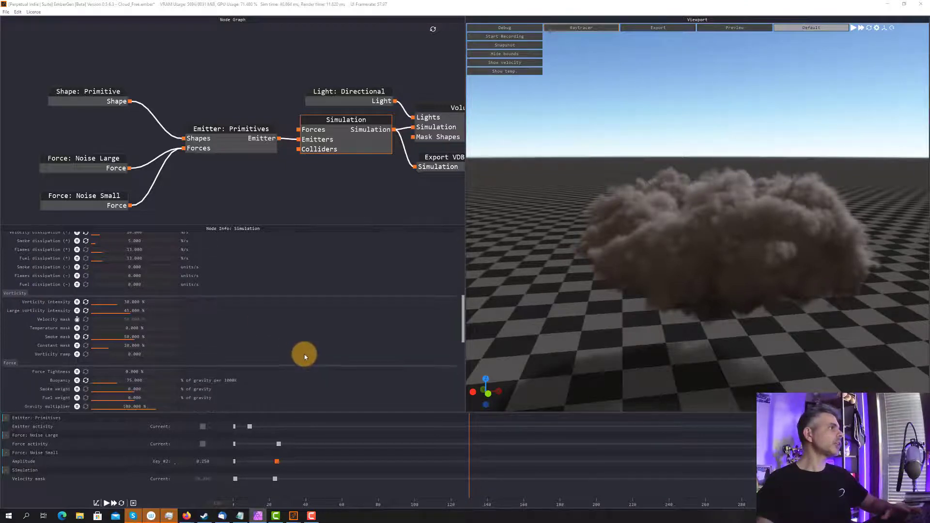
pyautogui.scroll(-5, 244, 354)
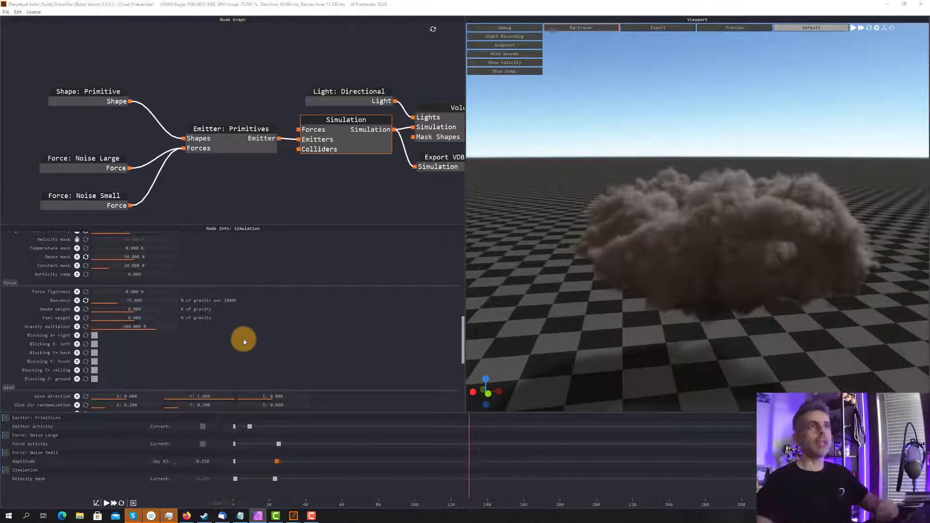
pyautogui.moveTo(66, 303)
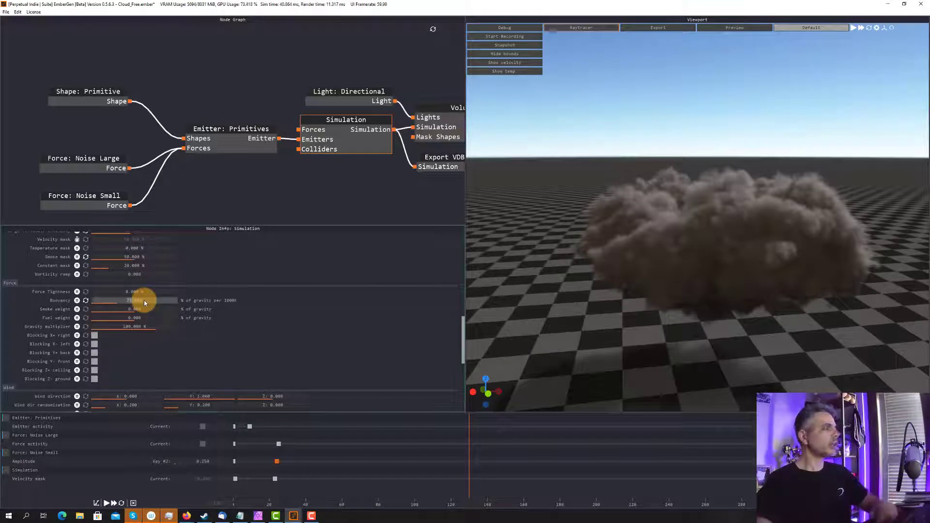
pyautogui.doubleClick(144, 300)
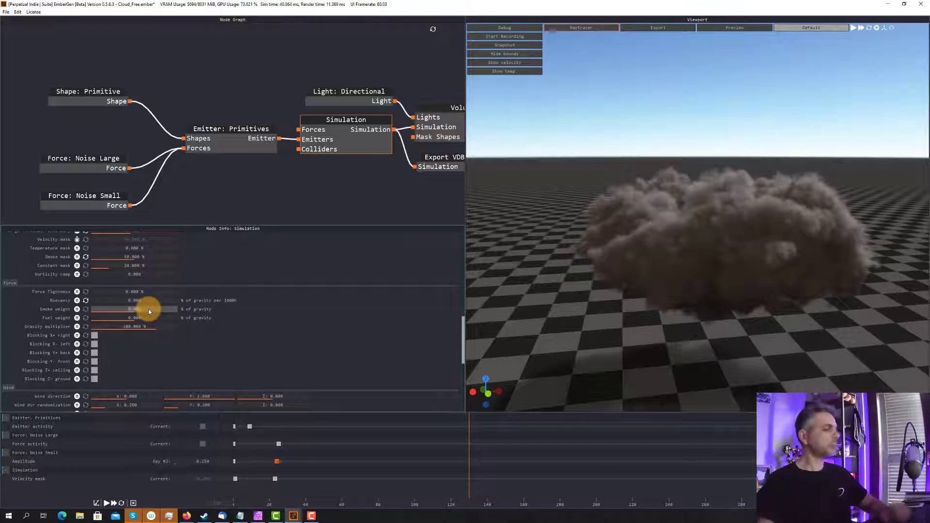
pyautogui.write('85')
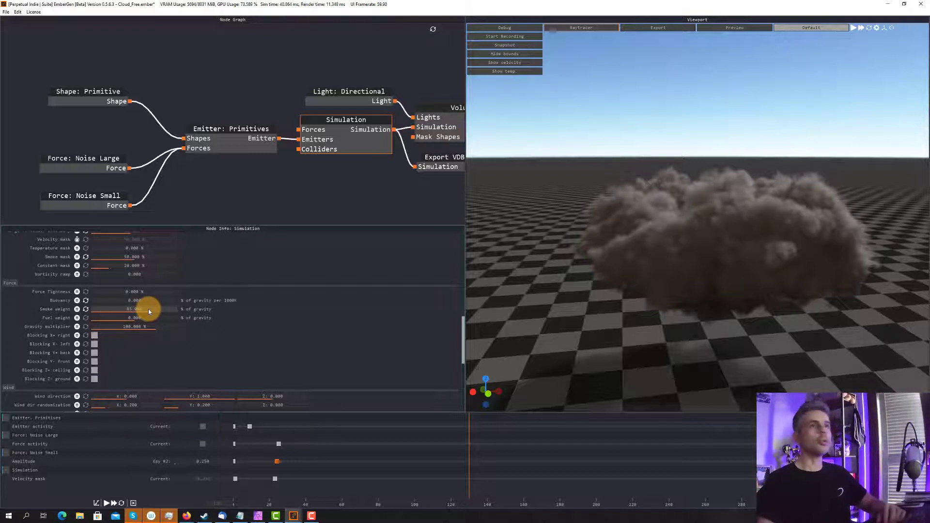
pyautogui.click(136, 368)
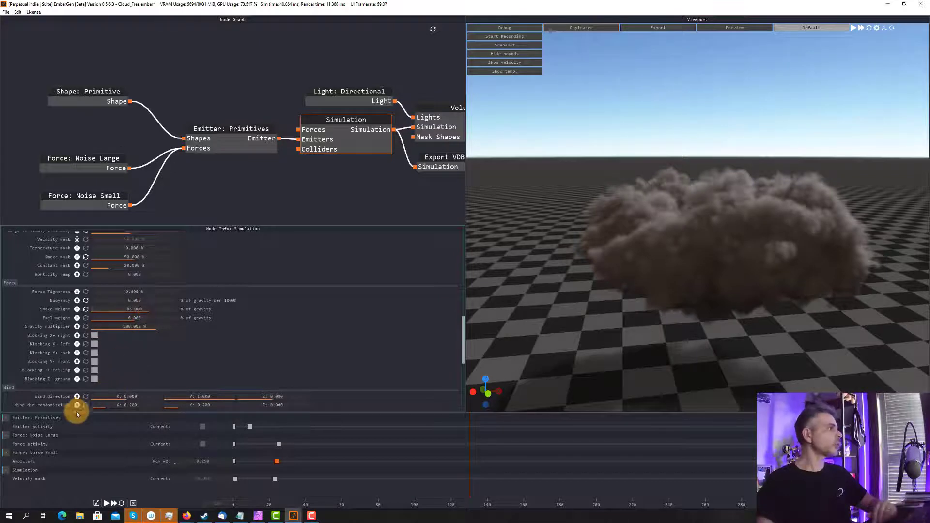
# Replay the simulation to check the new buoyancy and smoke weight from another angle, pause it and reset it to the start
pyautogui.click(107, 504)
pyautogui.click(107, 504)
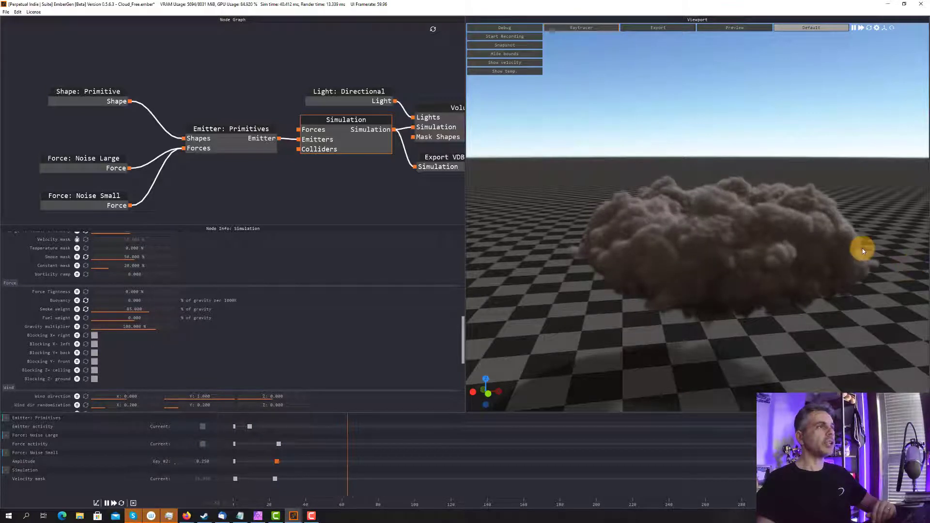
pyautogui.moveTo(777, 276); pyautogui.dragTo(816, 279)
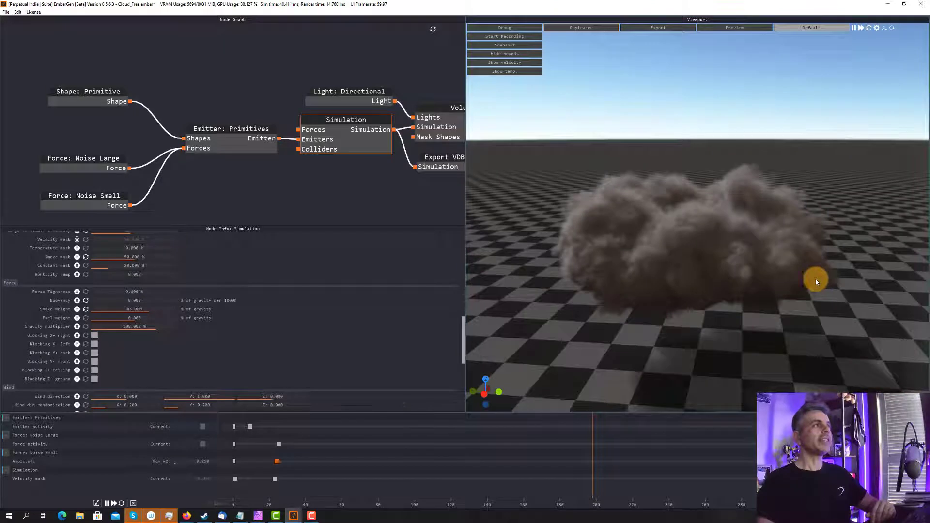
pyautogui.click(107, 503)
pyautogui.click(122, 506)
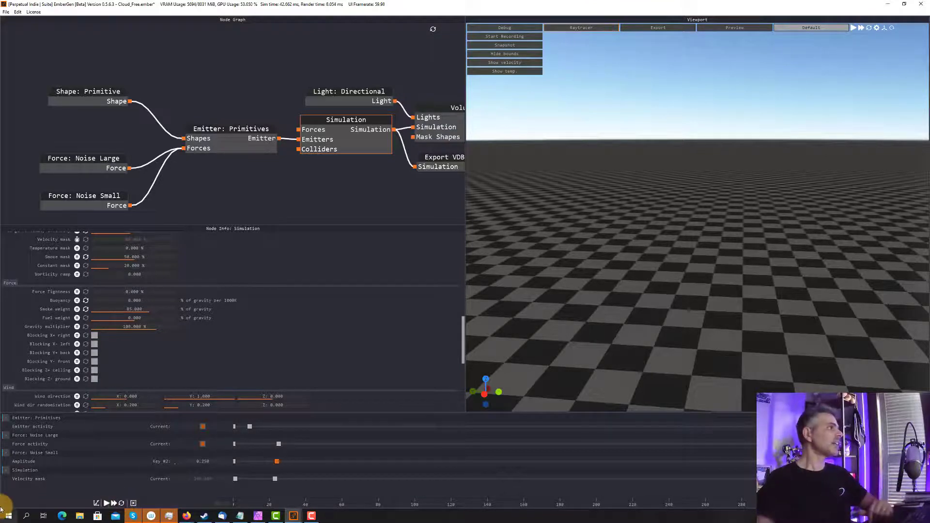
# Set the Simulation node's wind direction to X -1 and Y 0, using the viewport axes for orientation
pyautogui.scroll(-1, 276, 322)
pyautogui.scroll(-1, 275, 322)
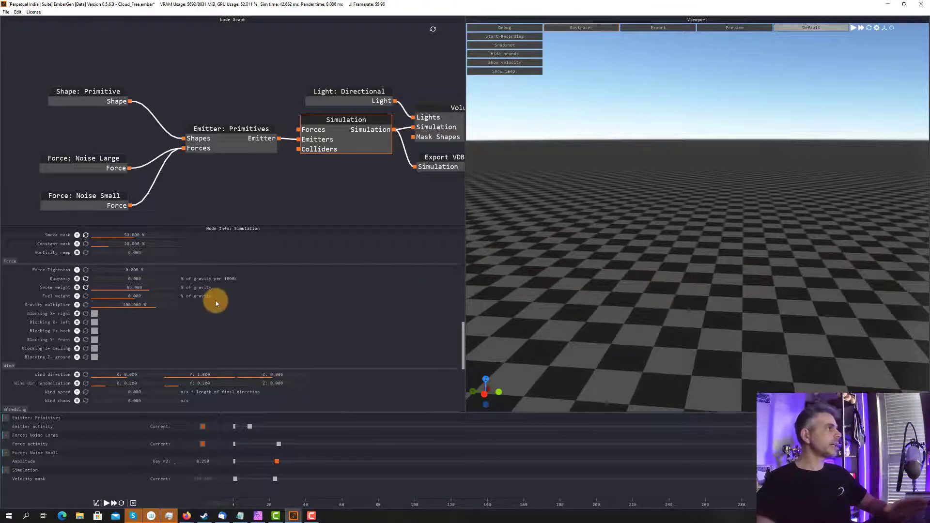
pyautogui.scroll(-1, 250, 315)
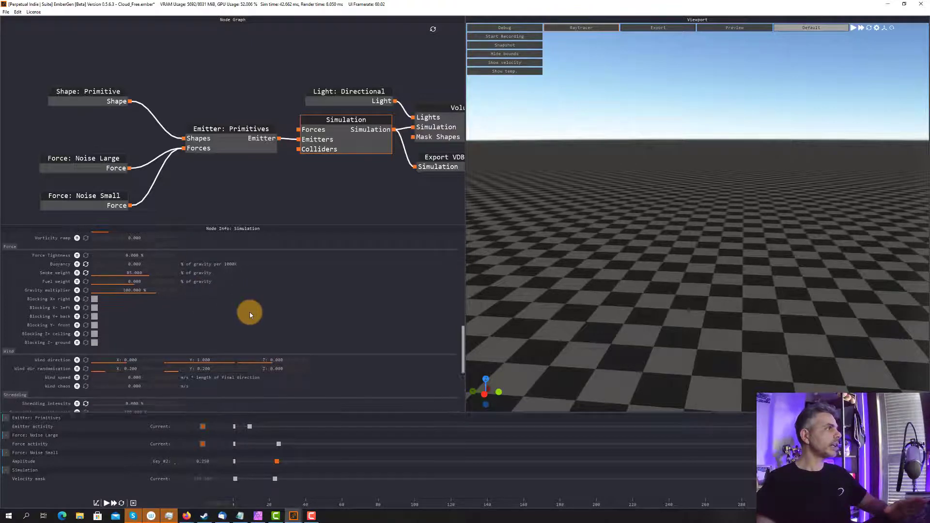
pyautogui.hotkey('alt', 'Tab')
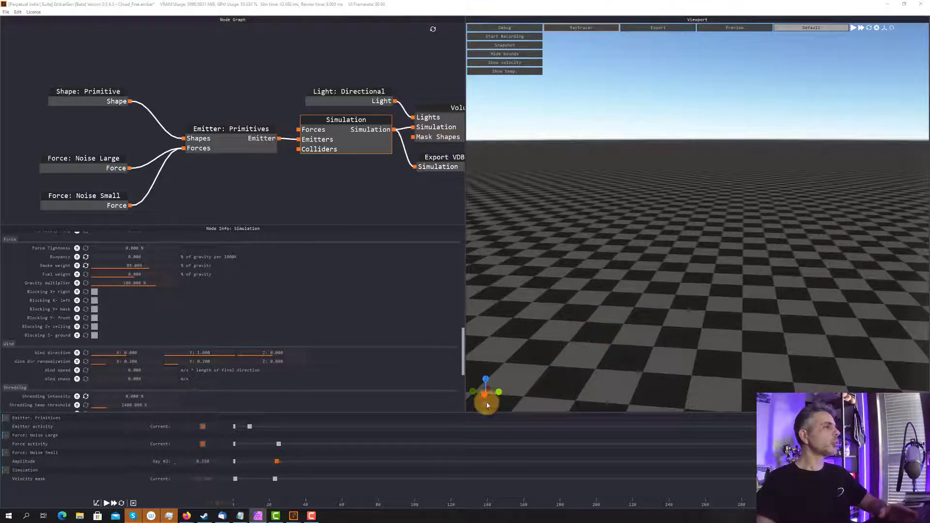
pyautogui.moveTo(586, 333); pyautogui.dragTo(540, 336)
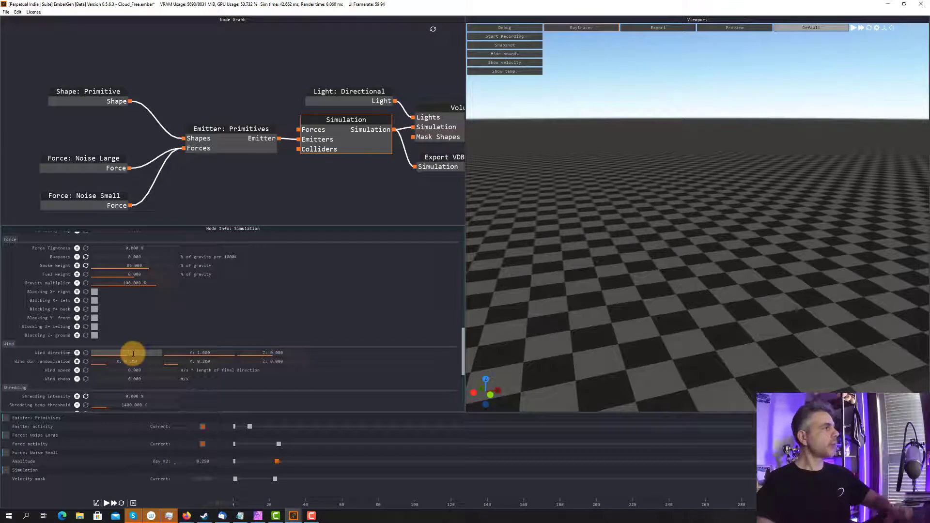
pyautogui.moveTo(134, 355); pyautogui.dragTo(139, 356)
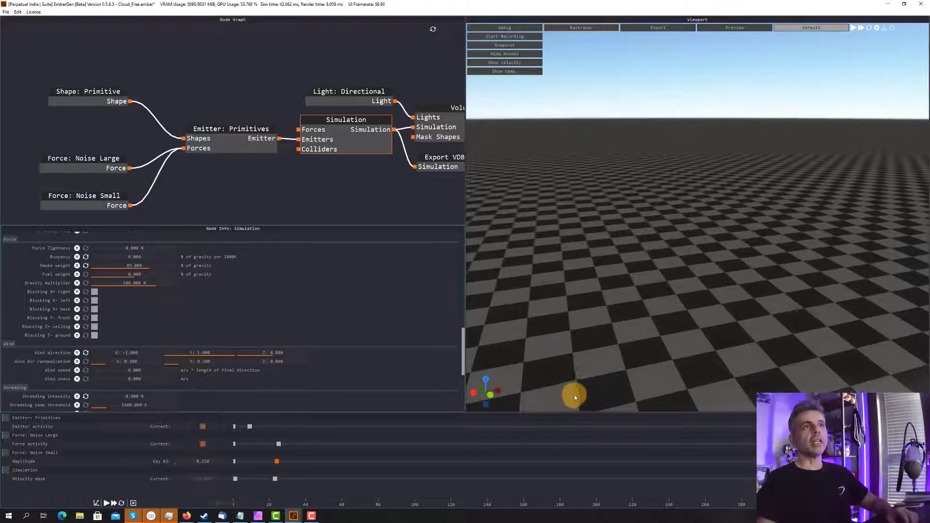
pyautogui.click(214, 352)
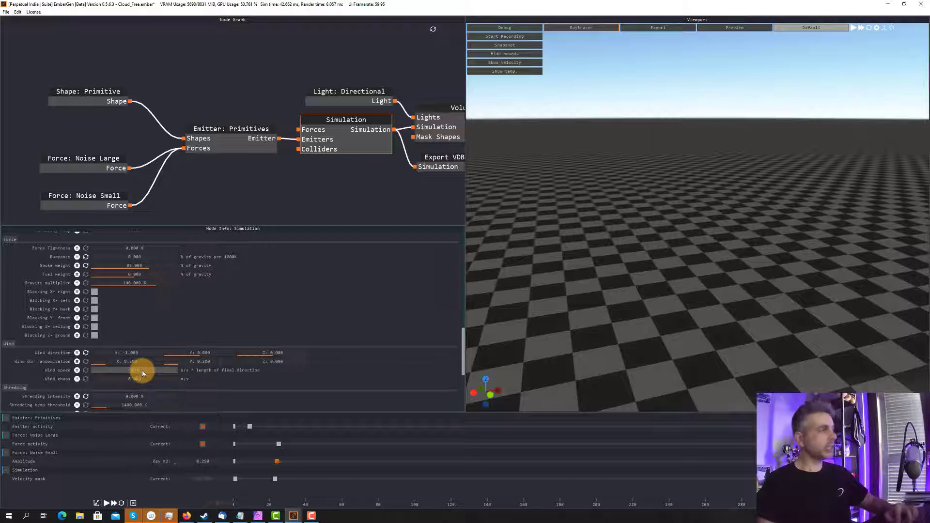
# Try a wind speed of 0.5, run the simulation and pause it to inspect how the cloud drifts
pyautogui.moveTo(142, 371); pyautogui.dragTo(168, 371)
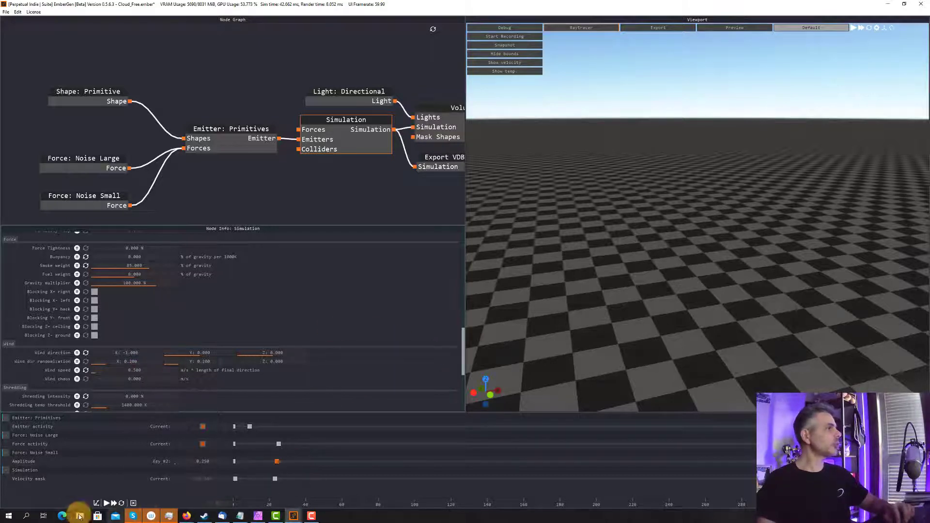
pyautogui.click(108, 504)
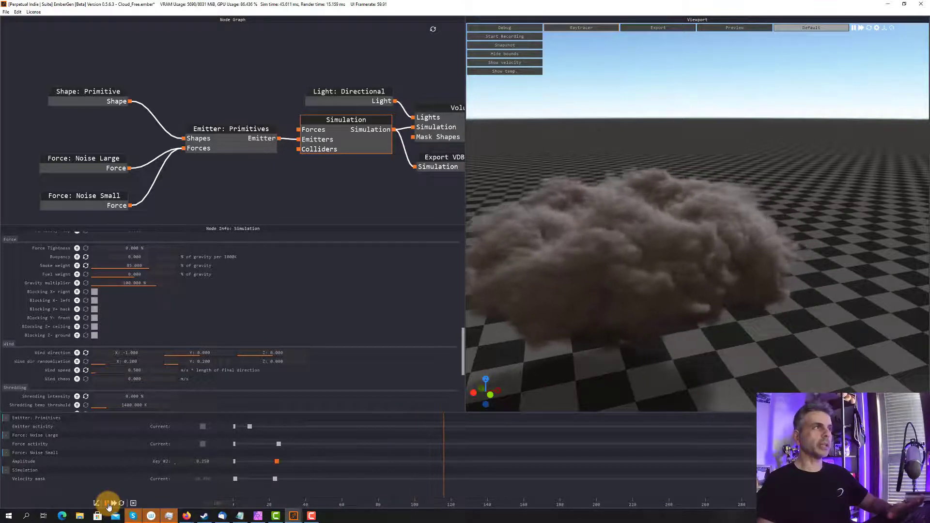
pyautogui.click(107, 503)
pyautogui.moveTo(673, 269); pyautogui.dragTo(649, 281)
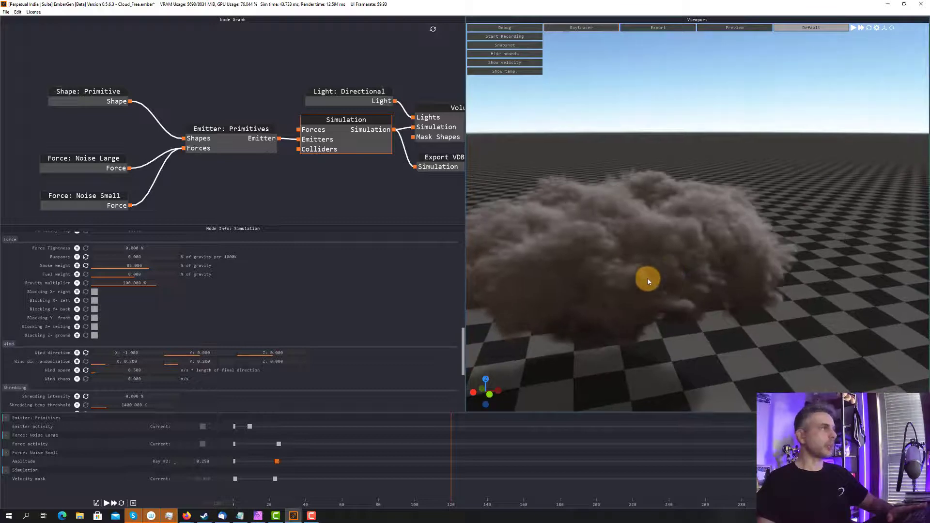
# Set the wind speed to 0.04, replay the simulation to check the drift, pause it and reset it to the start
pyautogui.click(138, 370)
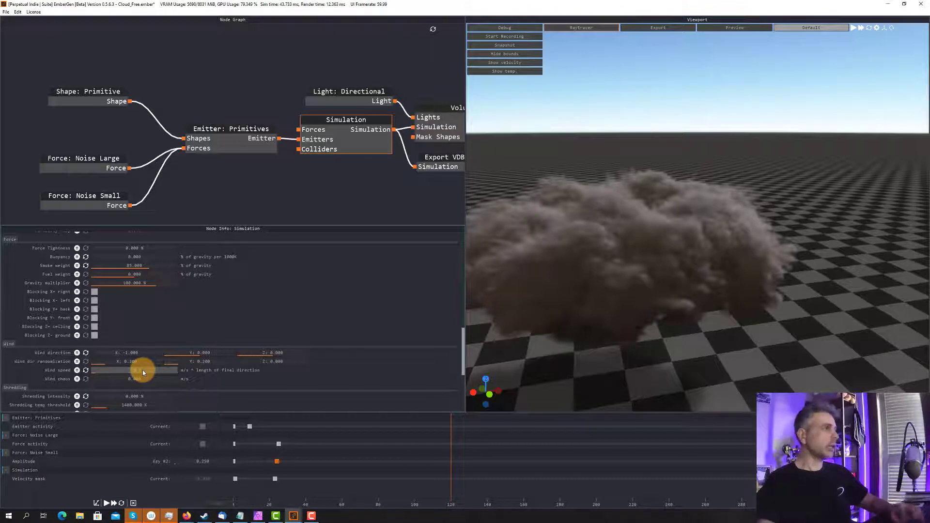
pyautogui.press('Return')
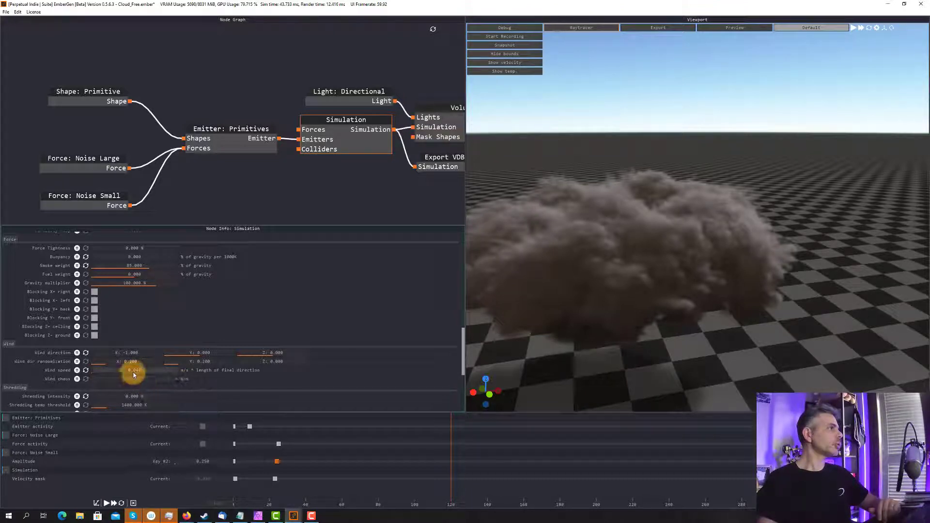
pyautogui.click(122, 503)
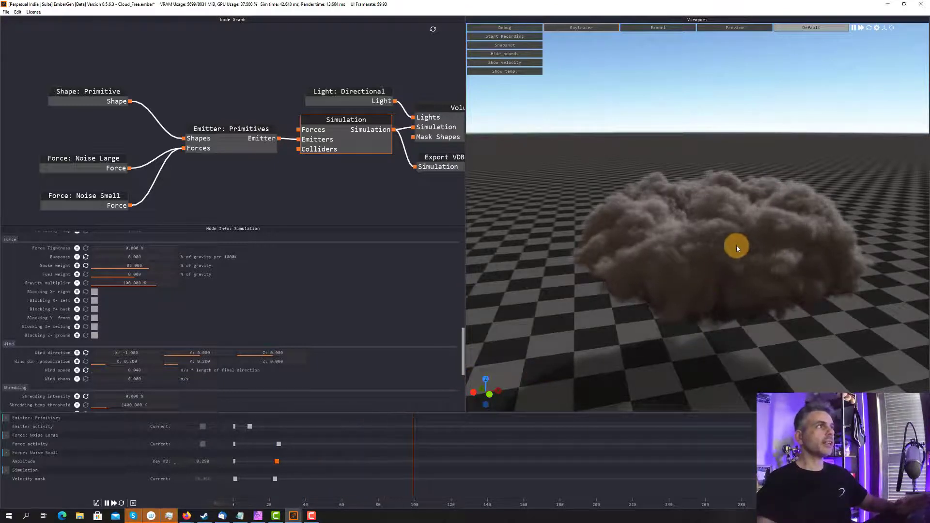
pyautogui.click(107, 504)
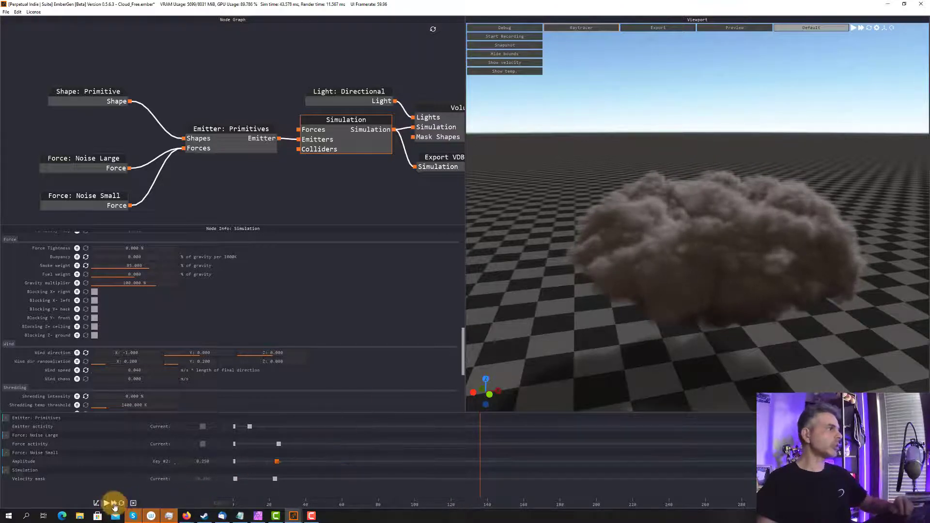
pyautogui.click(121, 504)
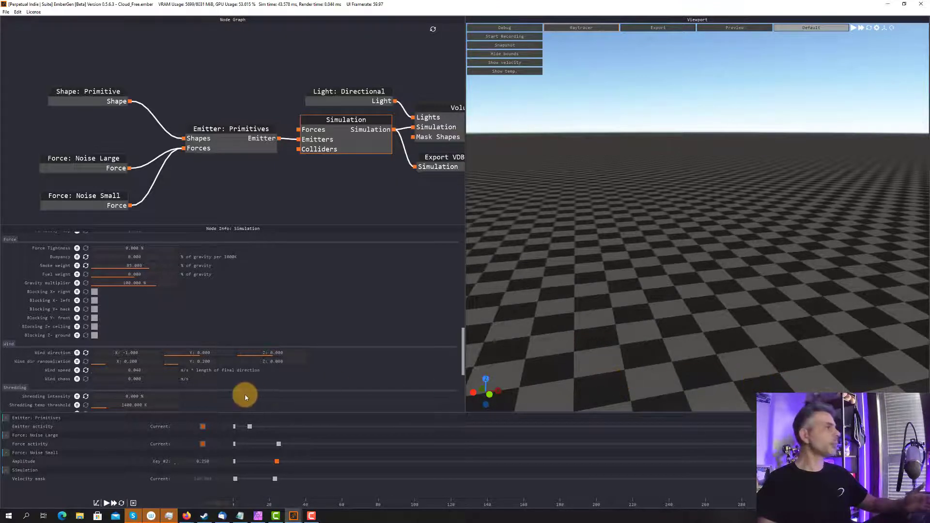
# Set the Simulation node's wind chaos to 0.020 m/s
pyautogui.doubleClick(140, 379)
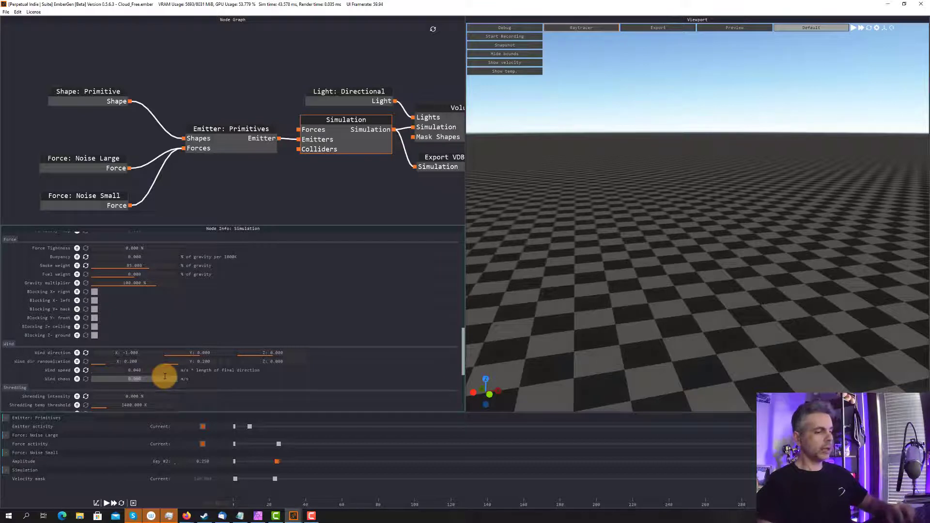
pyautogui.write('2')
pyautogui.press('Return')
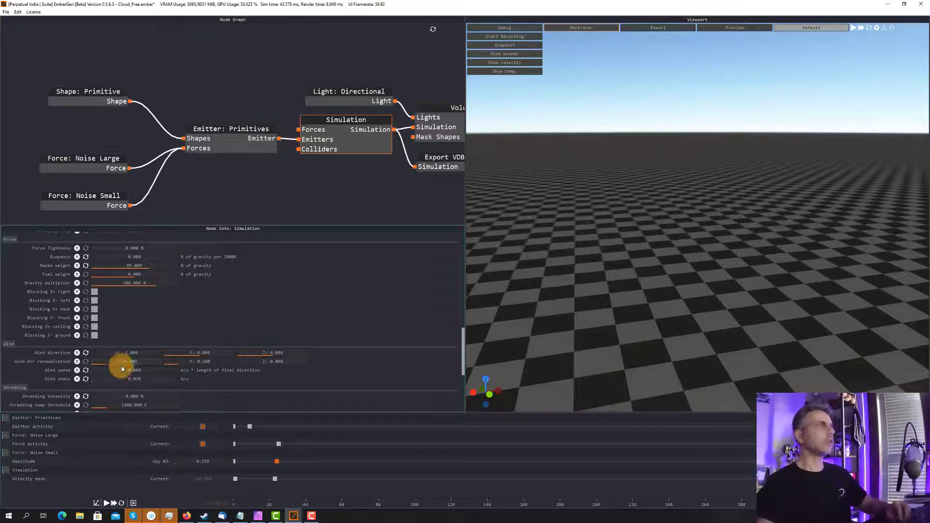
# Collapse the Simulation node's Shredding section and save the project
pyautogui.scroll(-1, 329, 295)
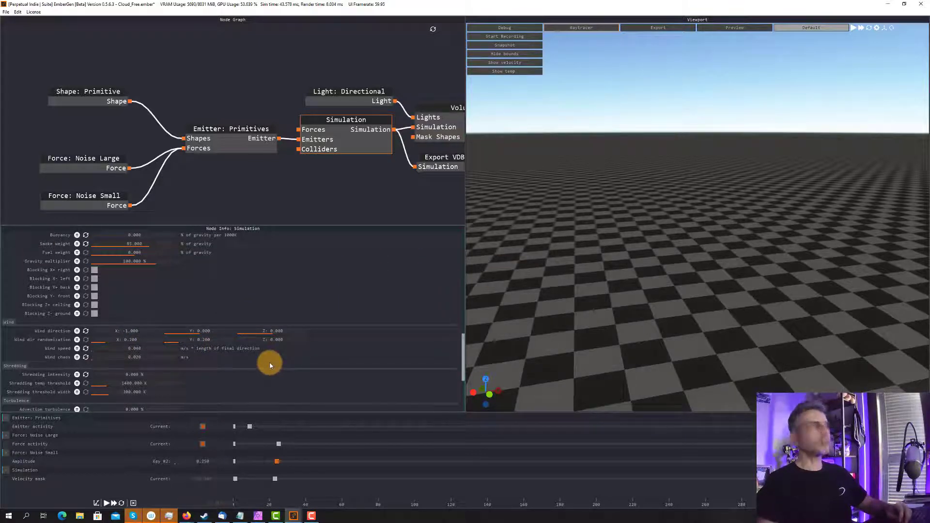
pyautogui.scroll(-1, 166, 376)
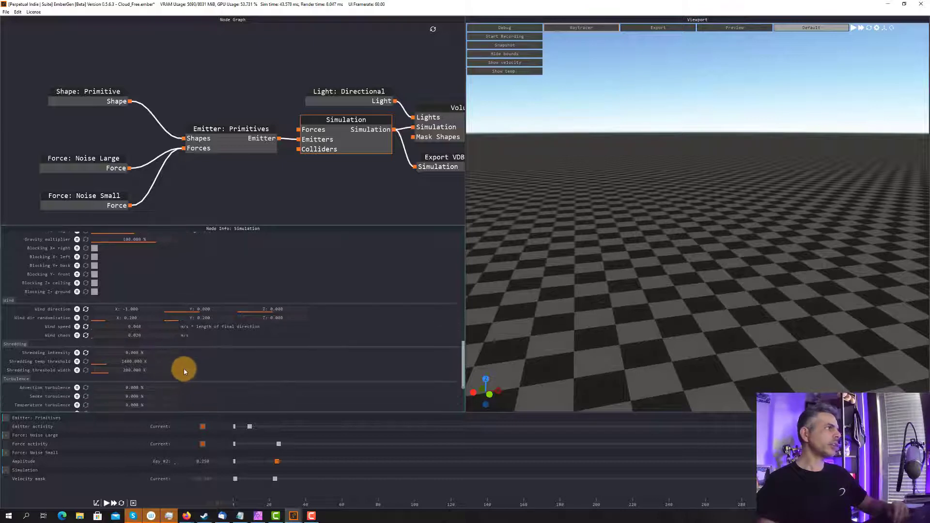
pyautogui.scroll(-1, 184, 371)
pyautogui.click(18, 320)
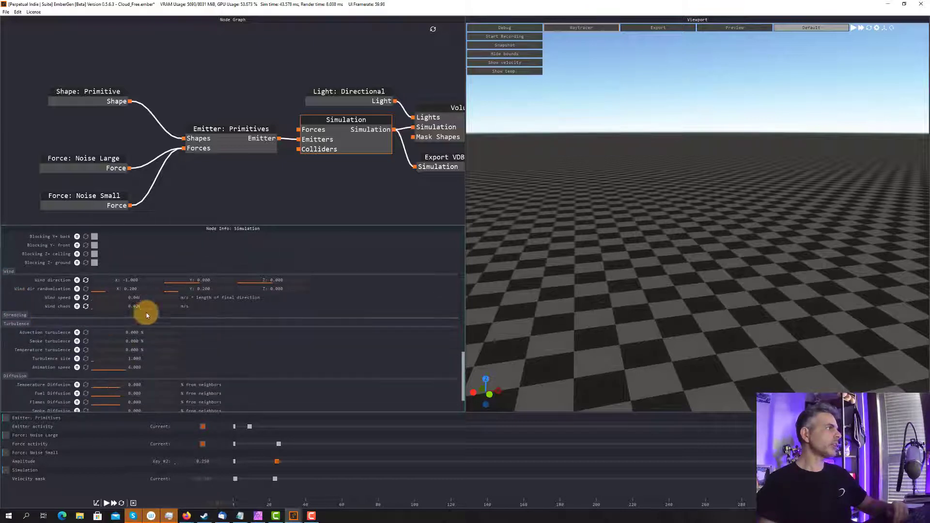
pyautogui.scroll(-1, 217, 316)
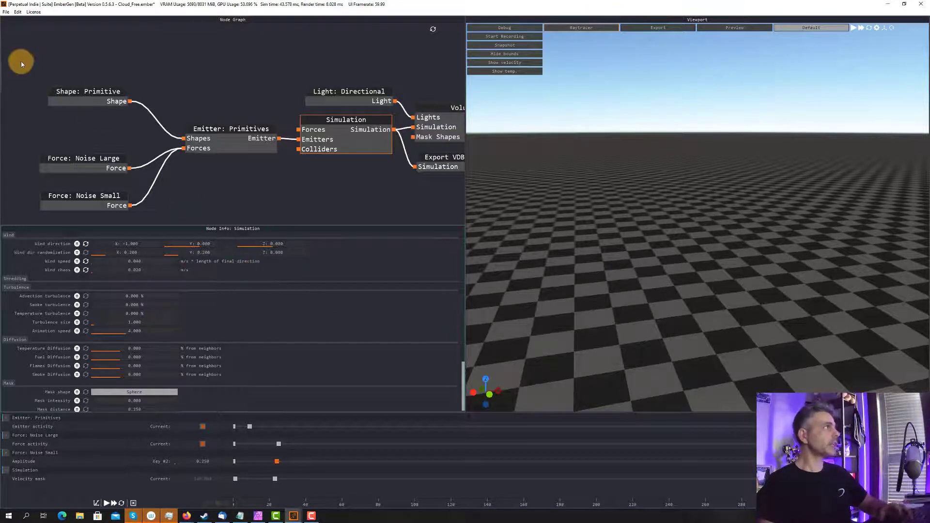
pyautogui.click(6, 12)
pyautogui.click(20, 37)
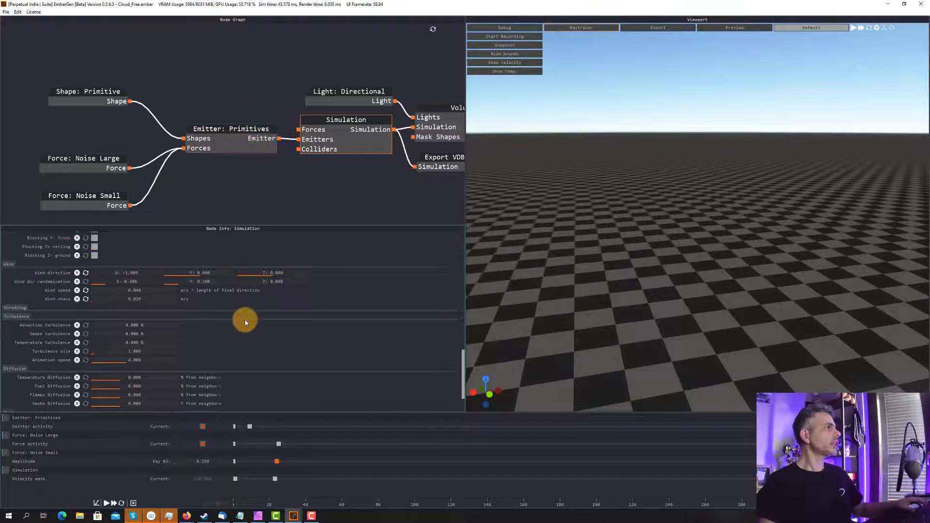
# Set the Simulation node's voxel size to 0.030 m
pyautogui.scroll(10, 246, 320)
pyautogui.scroll(3, 245, 321)
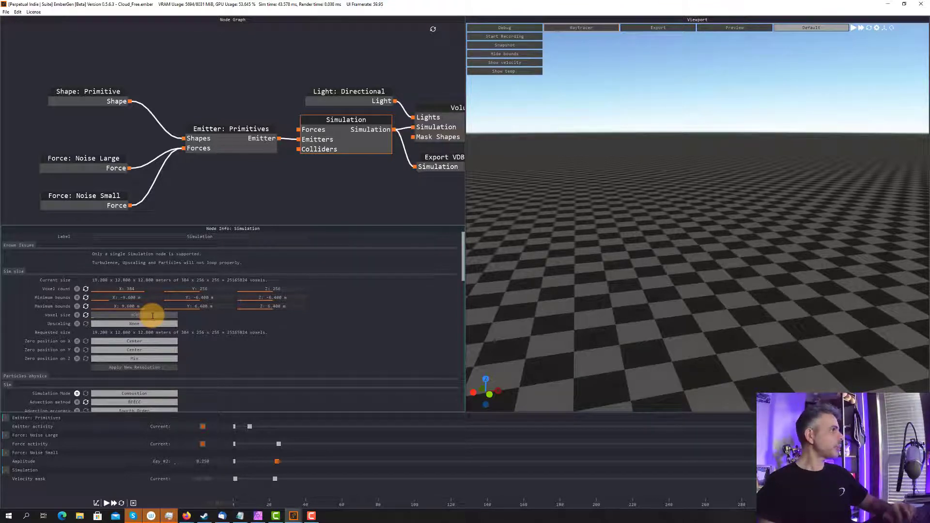
pyautogui.press('Return')
# Set the simulation's X bounds to a minimum of -8.64 m and a maximum of 8.64 m
pyautogui.doubleClick(144, 297)
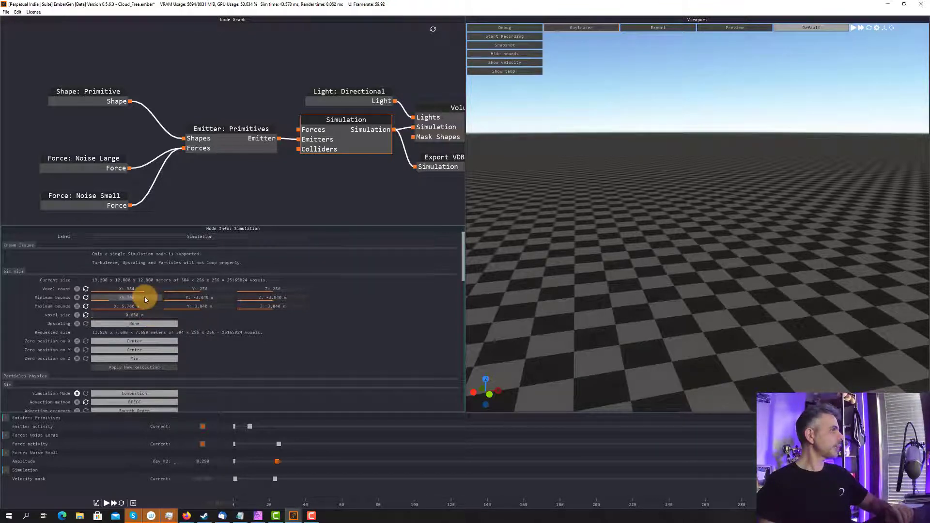
pyautogui.write('-8.64')
pyautogui.press('Return')
pyautogui.doubleClick(147, 306)
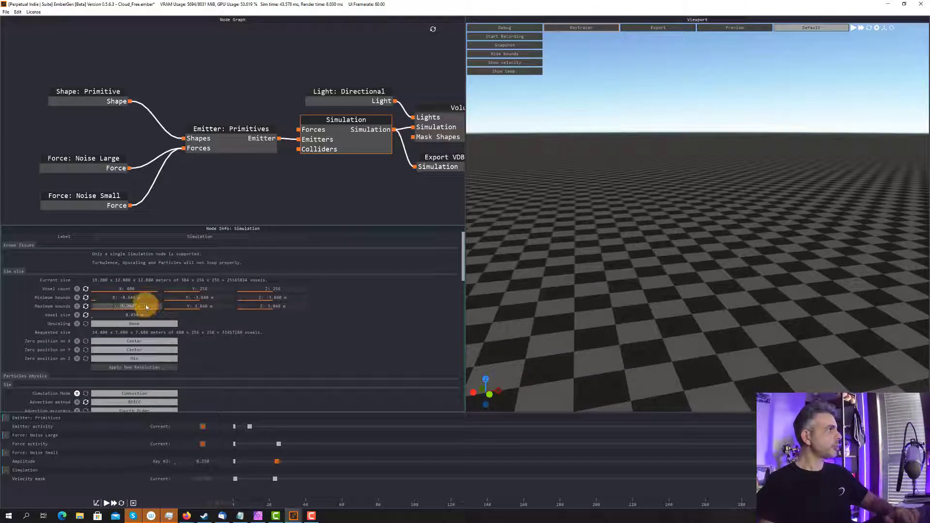
pyautogui.write('9.64')
pyautogui.press('Return')
# Set the simulation's Y and Z bounds to -5.76 m and 5.76 m and apply the new resolution
pyautogui.doubleClick(183, 298)
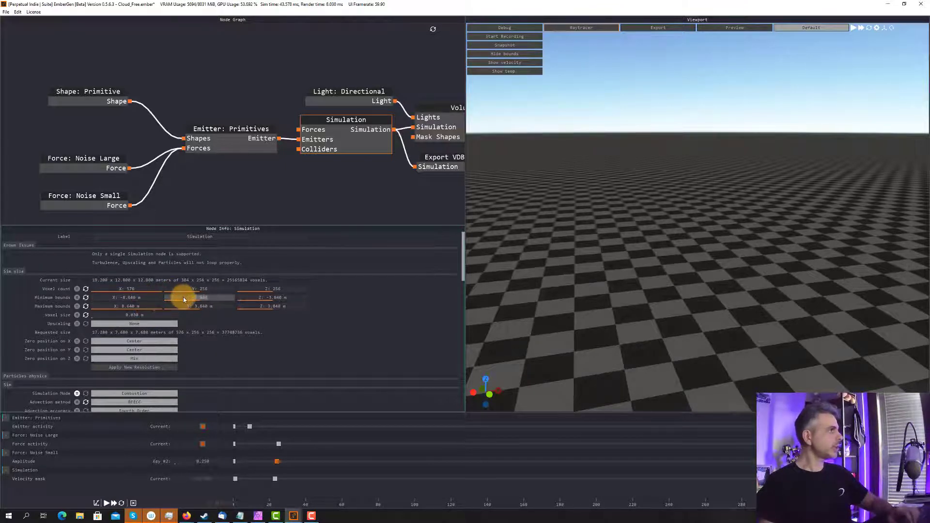
pyautogui.write('-5.76')
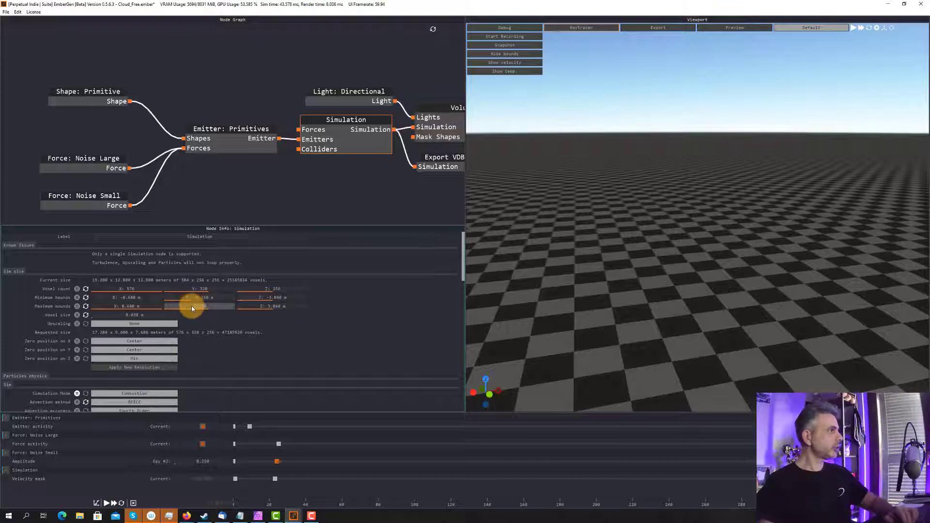
pyautogui.press('Return')
pyautogui.doubleClick(279, 298)
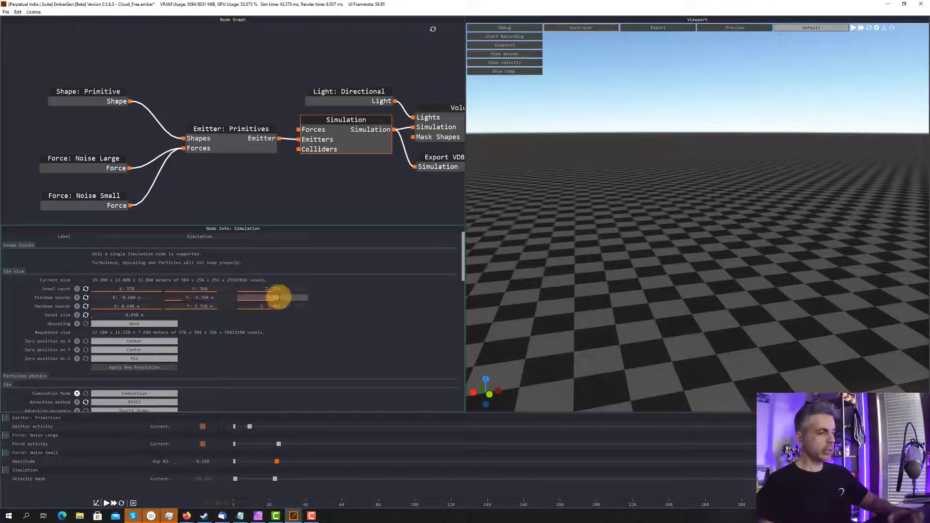
pyautogui.write('-5.76')
pyautogui.press('Return')
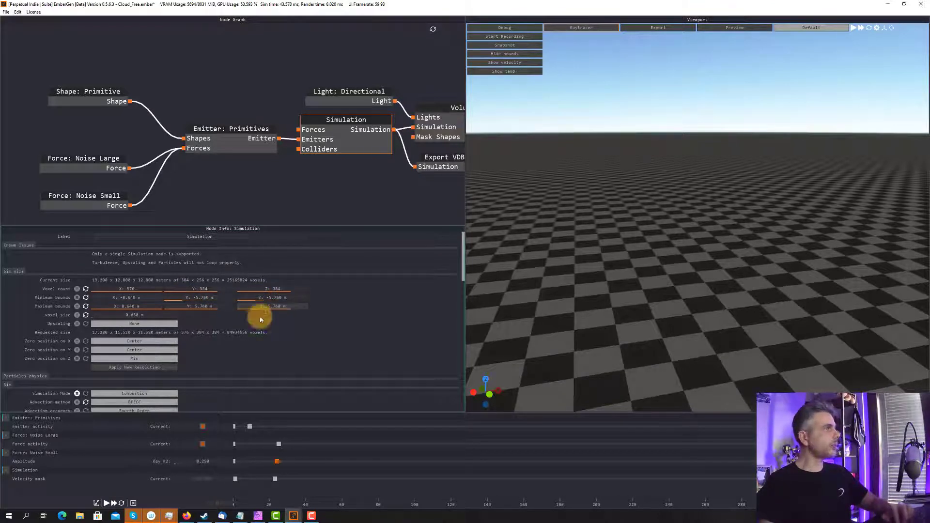
pyautogui.click(162, 371)
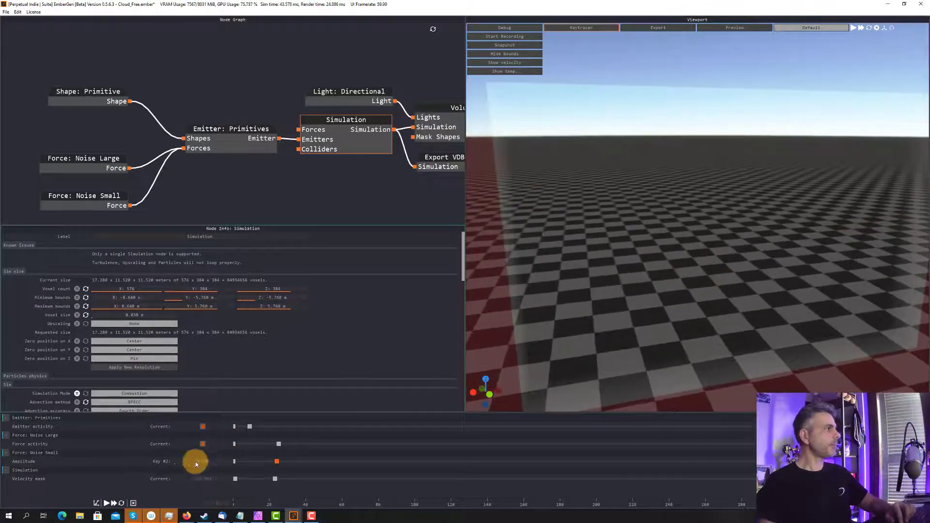
# Run the simulation at the new resolution, examine the cloud from another angle, and pause it
pyautogui.click(106, 503)
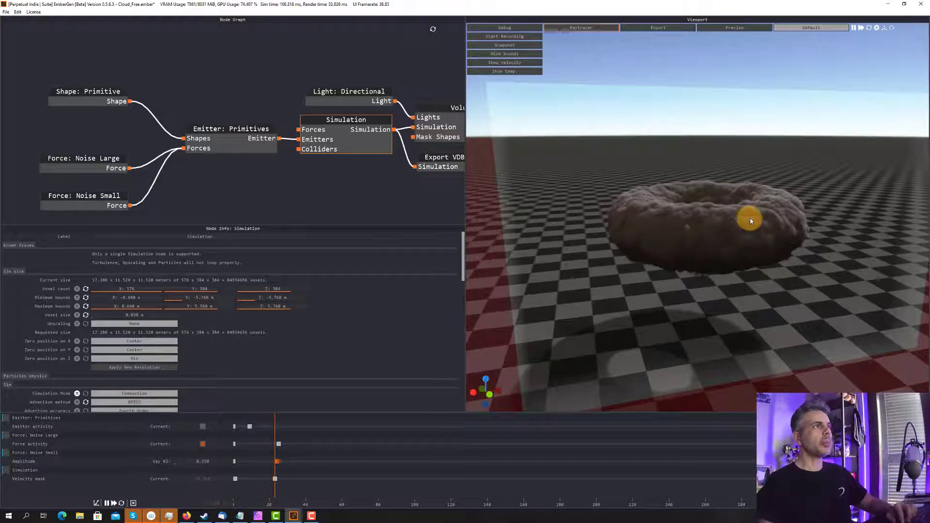
pyautogui.moveTo(693, 247); pyautogui.dragTo(772, 237)
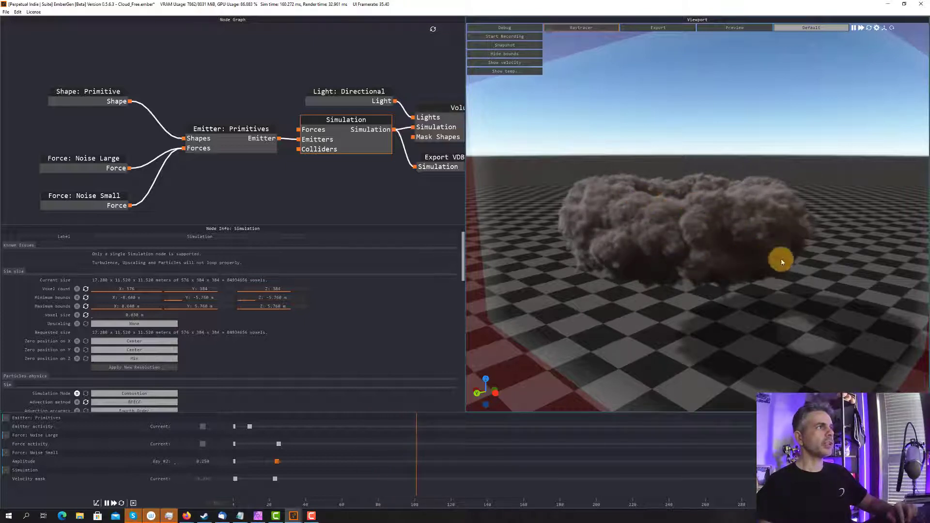
pyautogui.click(107, 503)
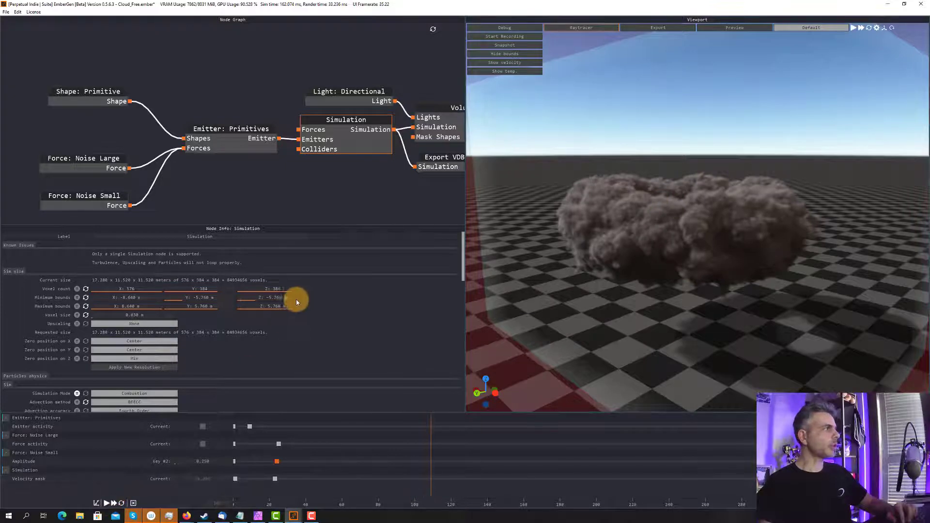
# Set the Simulation node's smoke turbulence to 100%
pyautogui.scroll(-2, 251, 315)
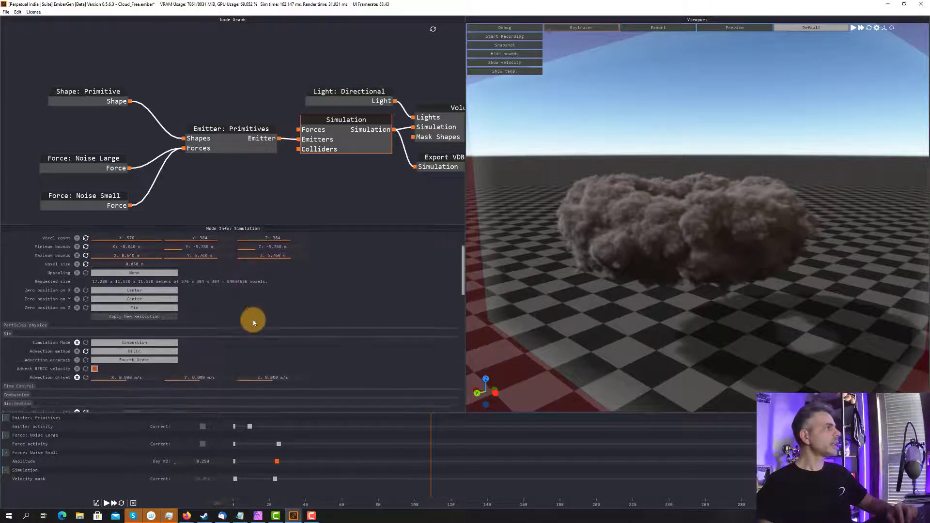
pyautogui.scroll(-10, 252, 322)
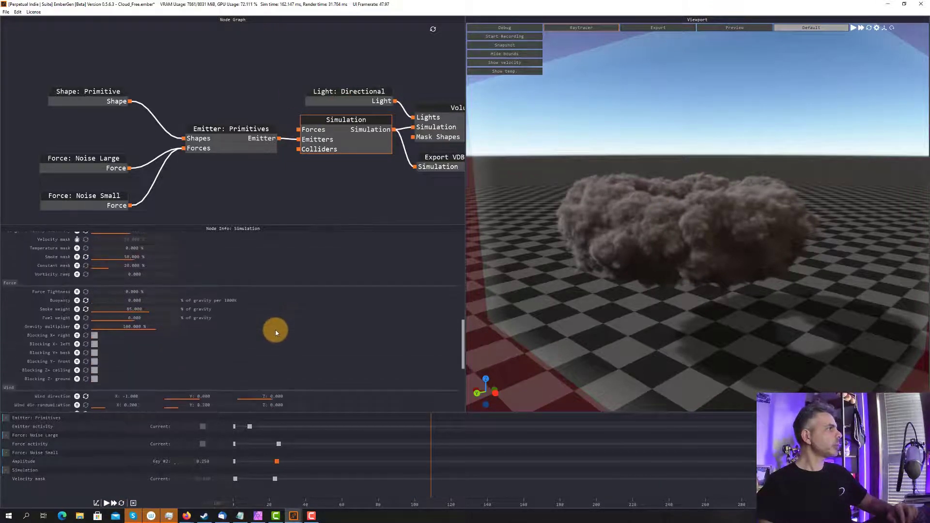
pyautogui.scroll(-6, 277, 333)
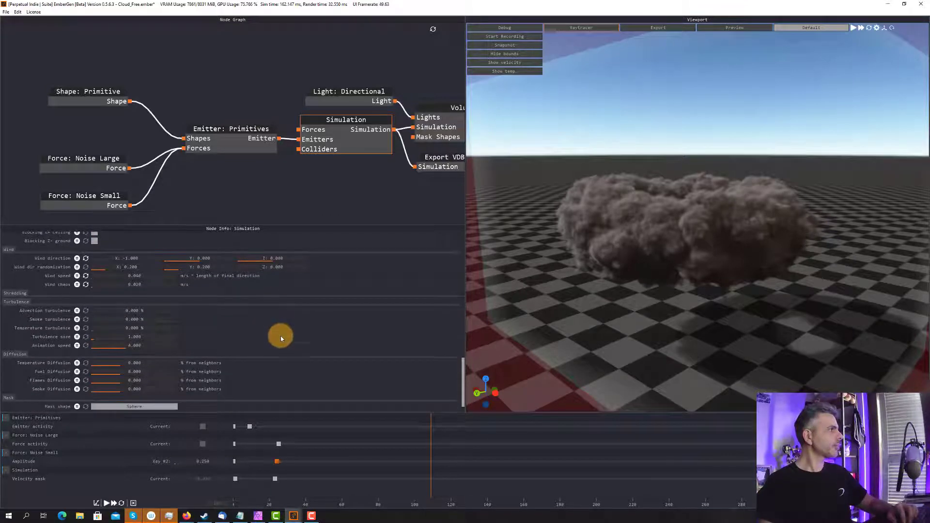
pyautogui.scroll(-1, 281, 338)
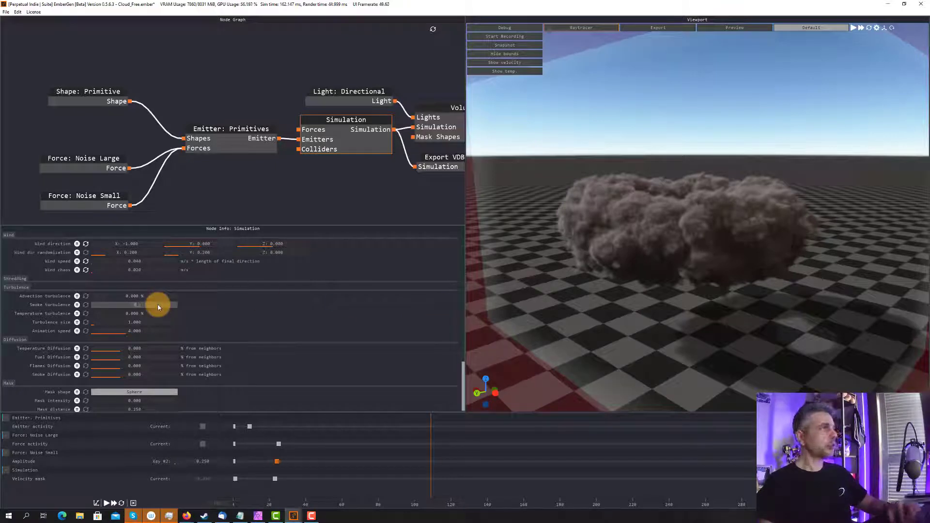
pyautogui.moveTo(161, 305); pyautogui.dragTo(245, 336)
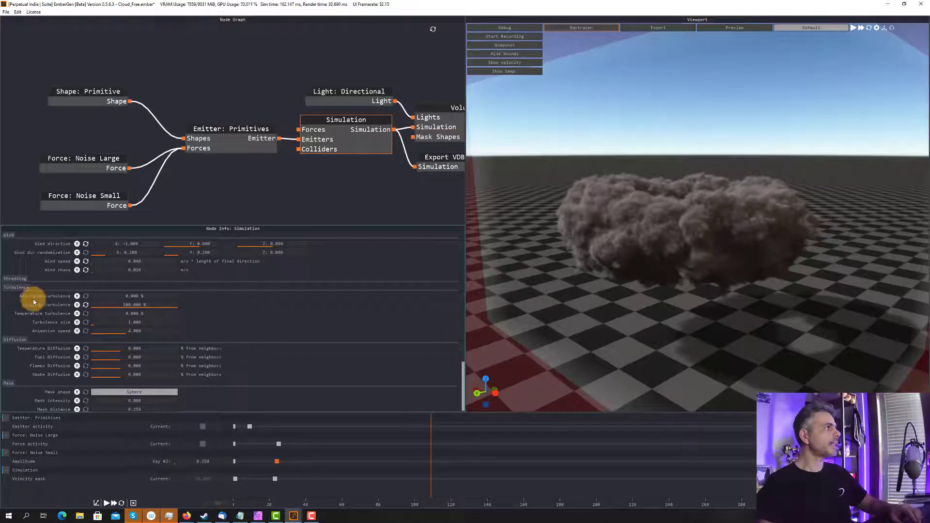
pyautogui.moveTo(60, 309)
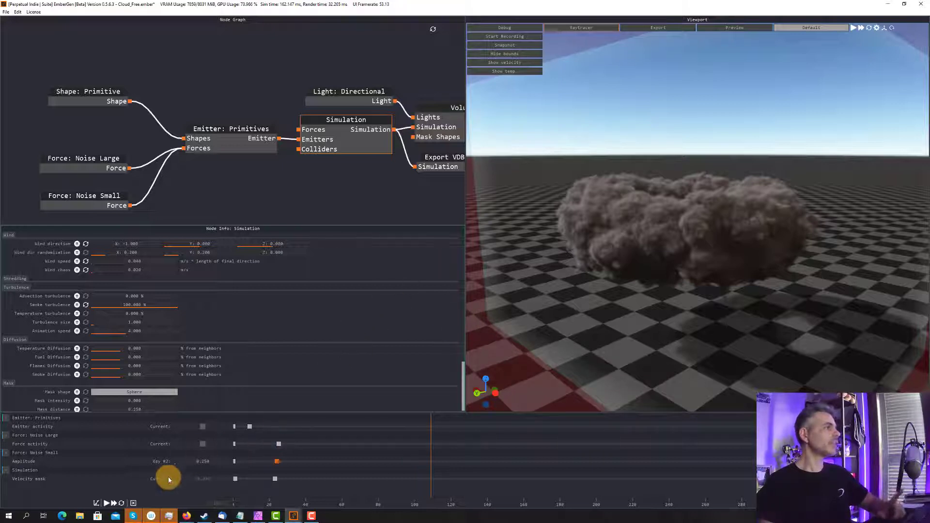
# Run the simulation with smoke turbulence, pause it, and examine the softened cloud detail
pyautogui.click(107, 503)
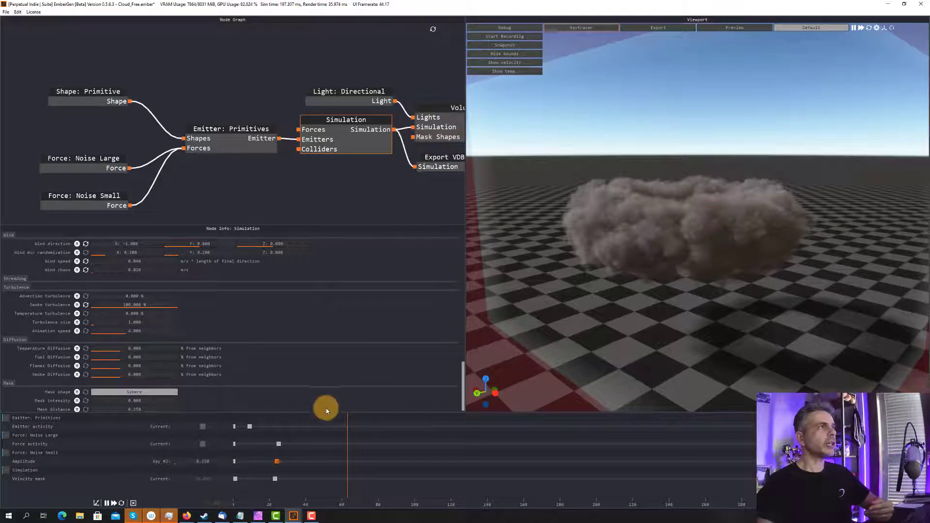
pyautogui.click(107, 504)
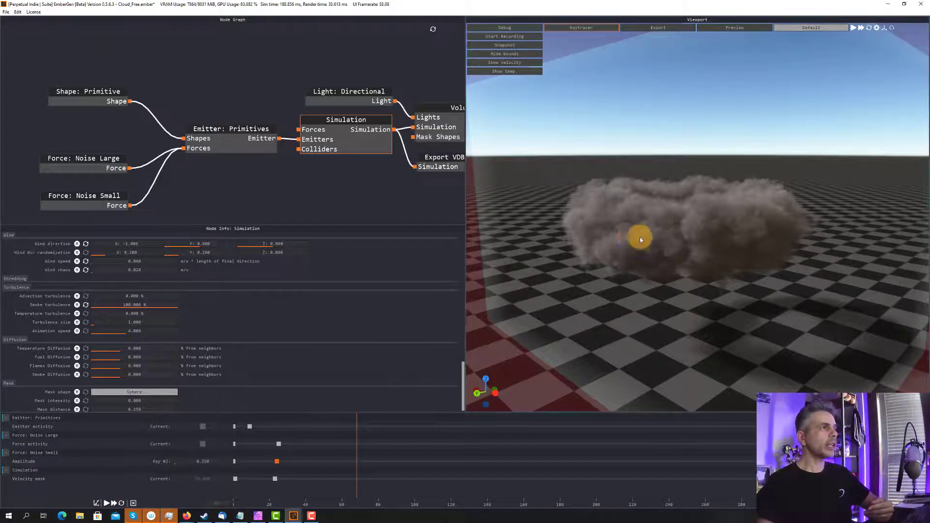
pyautogui.moveTo(639, 235); pyautogui.dragTo(613, 236)
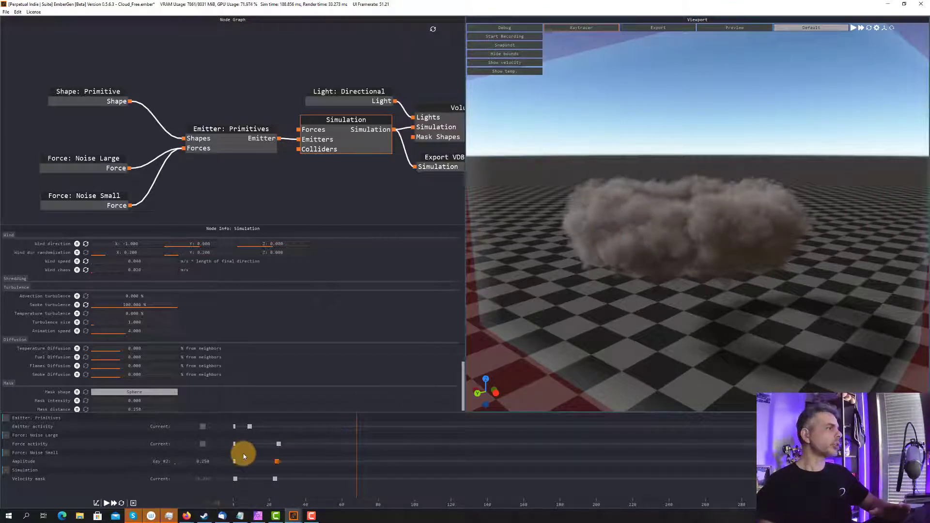
# Reset the simulation and set the turbulence animation speed to 1.000 and the turbulence size to 50.000
pyautogui.click(133, 503)
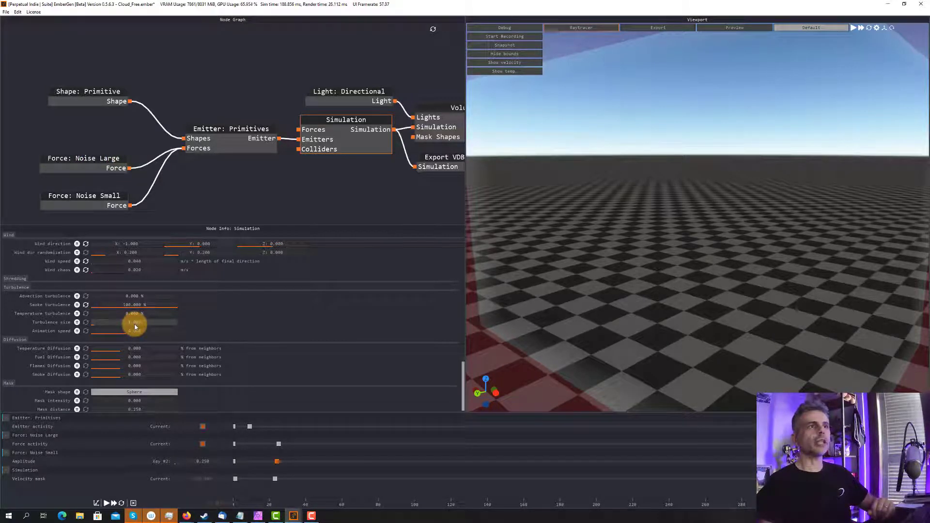
pyautogui.moveTo(135, 327)
pyautogui.mouseDown()
pyautogui.moveTo(139, 317)
pyautogui.moveTo(139, 328)
pyautogui.mouseUp()
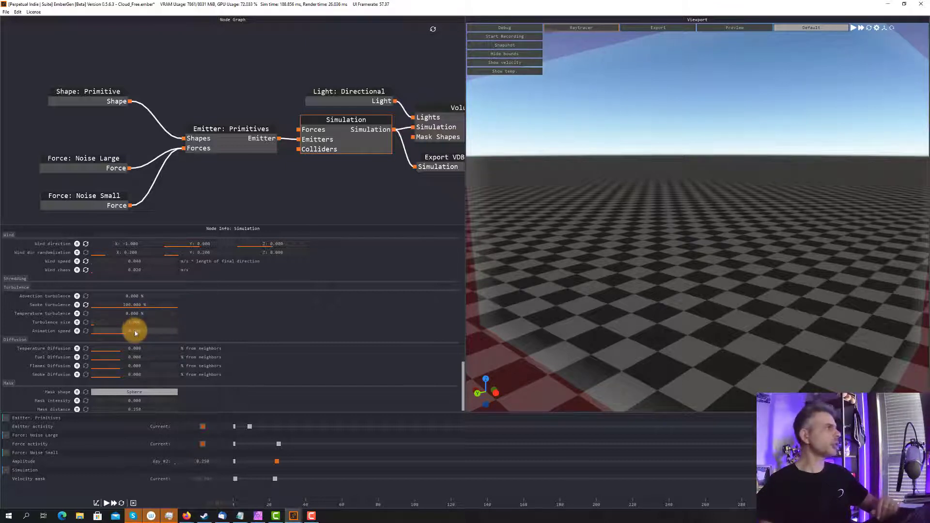
pyautogui.moveTo(135, 333)
pyautogui.mouseDown()
pyautogui.moveTo(175, 332)
pyautogui.moveTo(149, 323)
pyautogui.mouseUp()
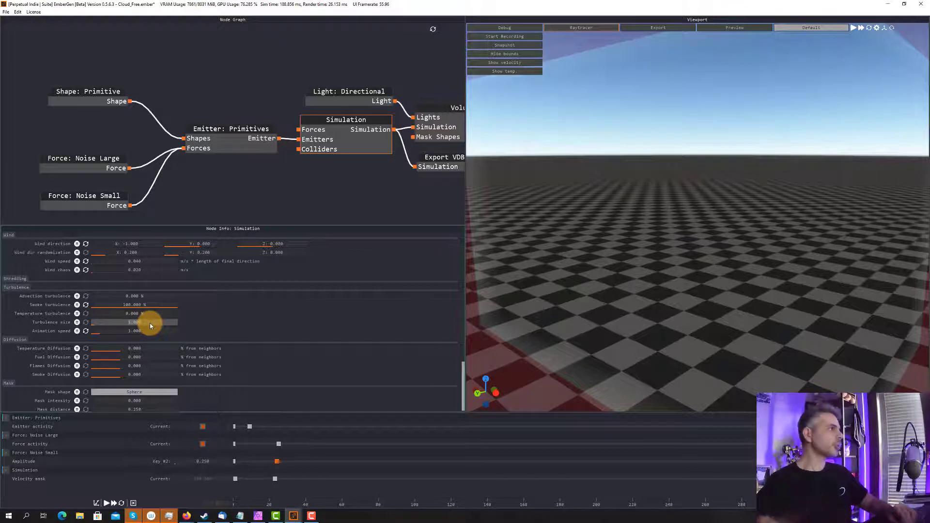
pyautogui.press('Return')
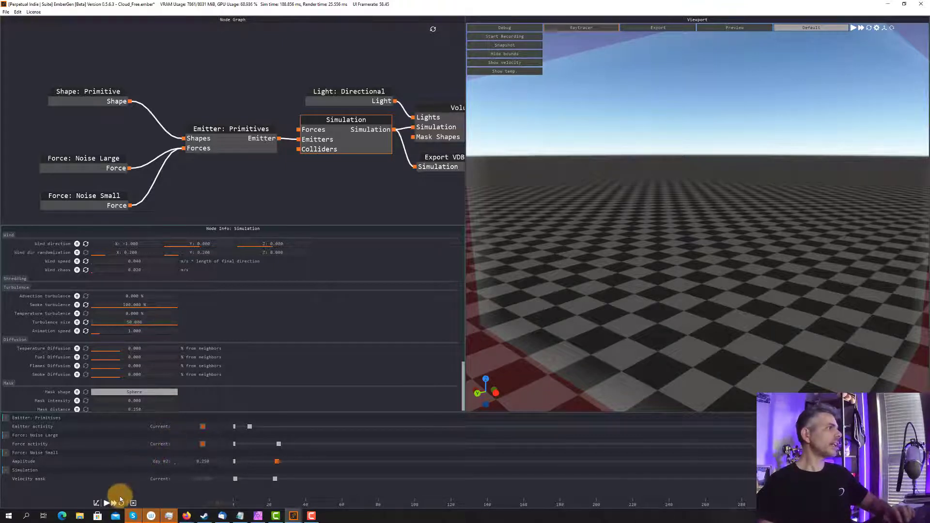
# Run the simulation with the larger turbulence size, pause it, and examine the cloud from above
pyautogui.click(107, 504)
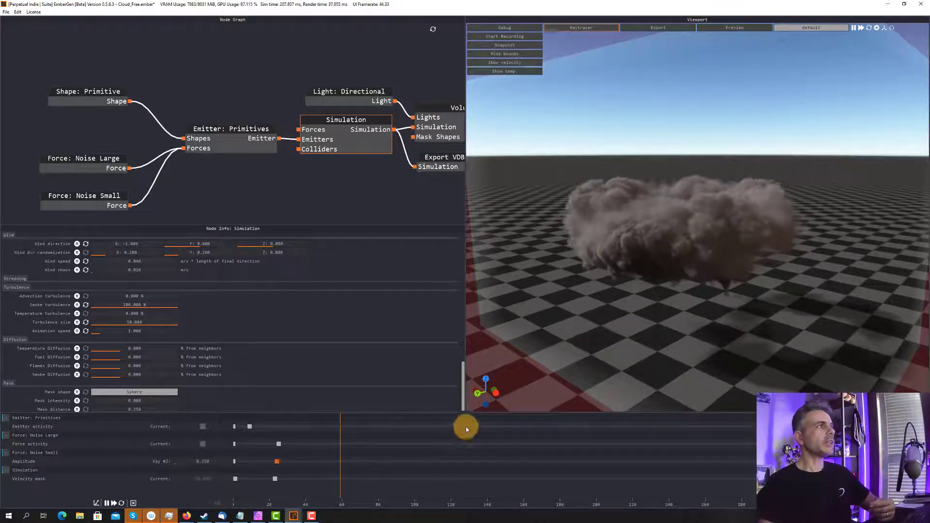
pyautogui.click(108, 503)
pyautogui.moveTo(664, 226); pyautogui.dragTo(637, 292)
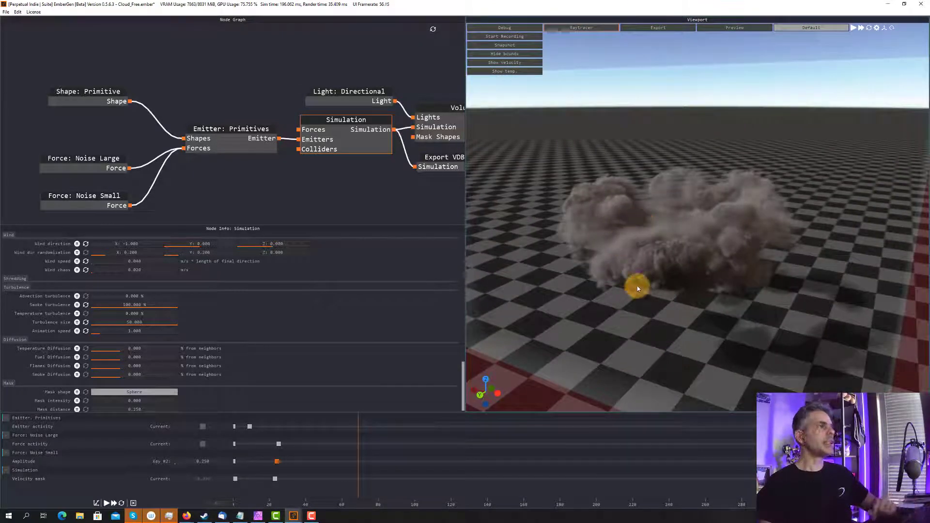
# Set the Simulation node's smoke turbulence to 25%
pyautogui.click(134, 306)
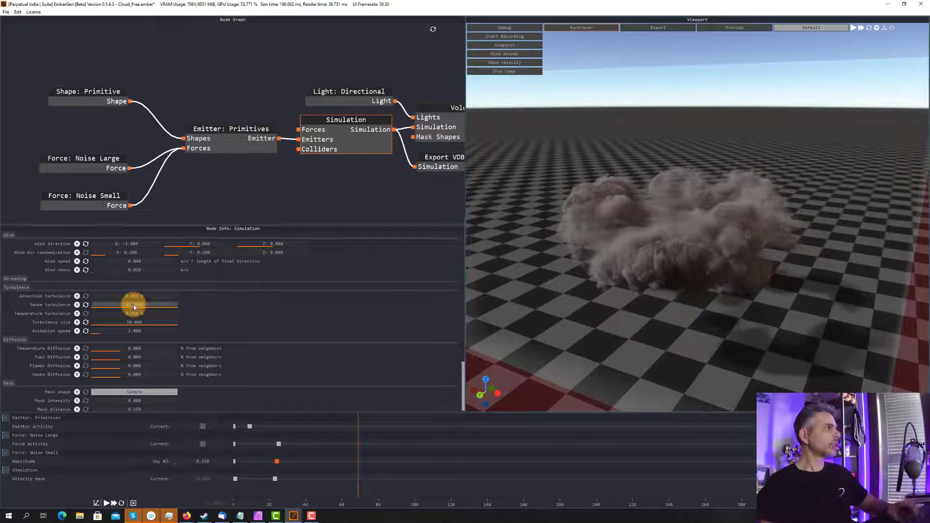
pyautogui.write('25')
pyautogui.press('Return')
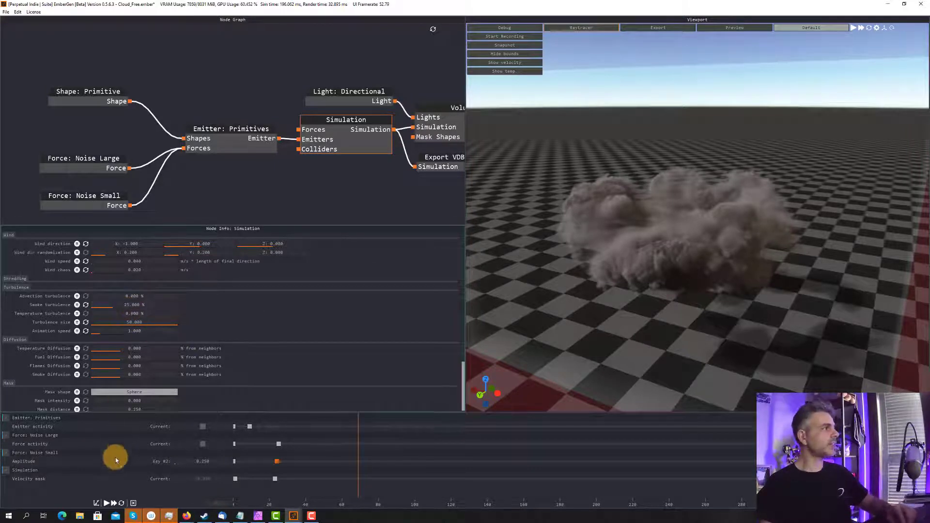
# Rerun the simulation, pause it to check the cloud, and set the Simulation node's smoke turbulence to 50%
pyautogui.click(121, 504)
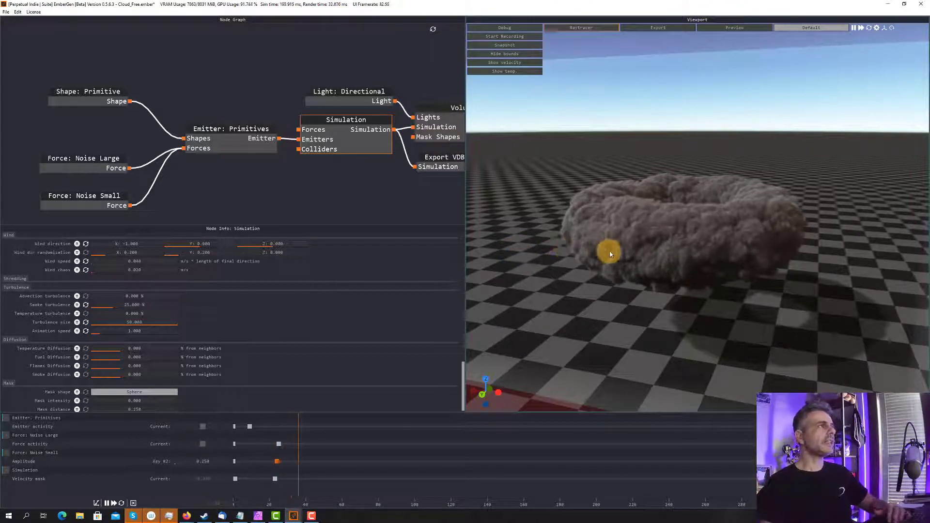
pyautogui.click(107, 503)
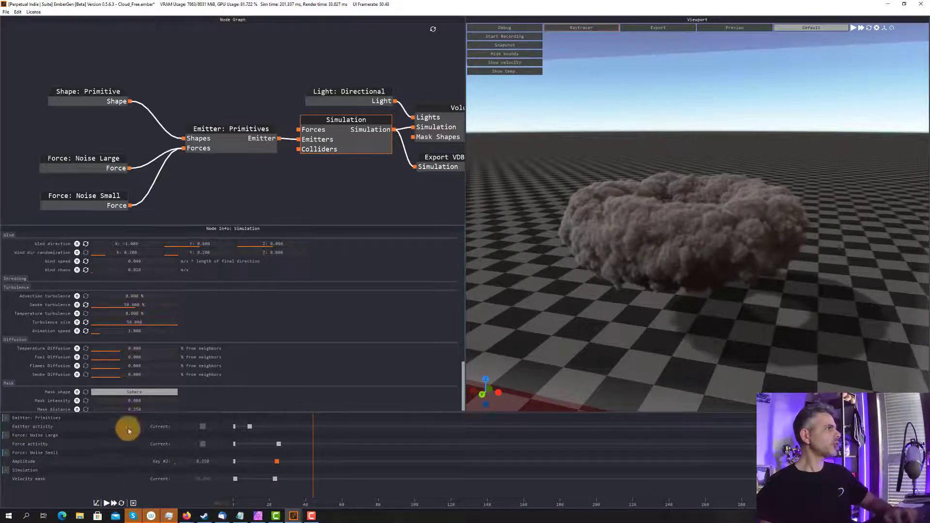
# Rerun the simulation with the stronger turbulence, pause it to examine the cloud, and save the project
pyautogui.click(120, 505)
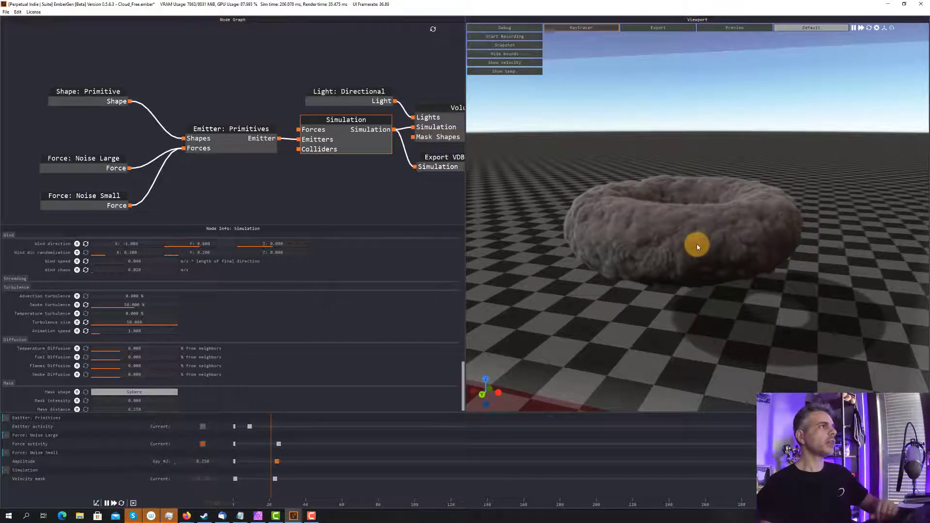
pyautogui.moveTo(695, 244); pyautogui.dragTo(688, 245)
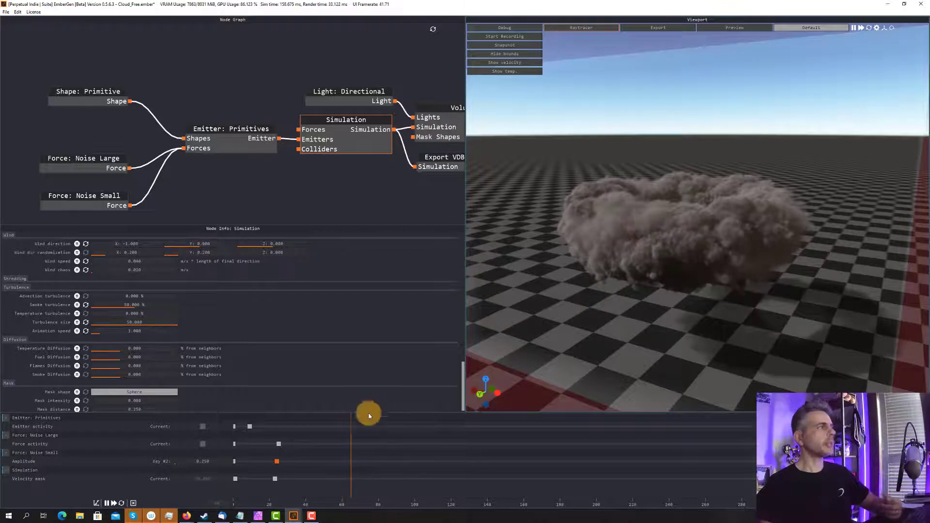
pyautogui.click(109, 504)
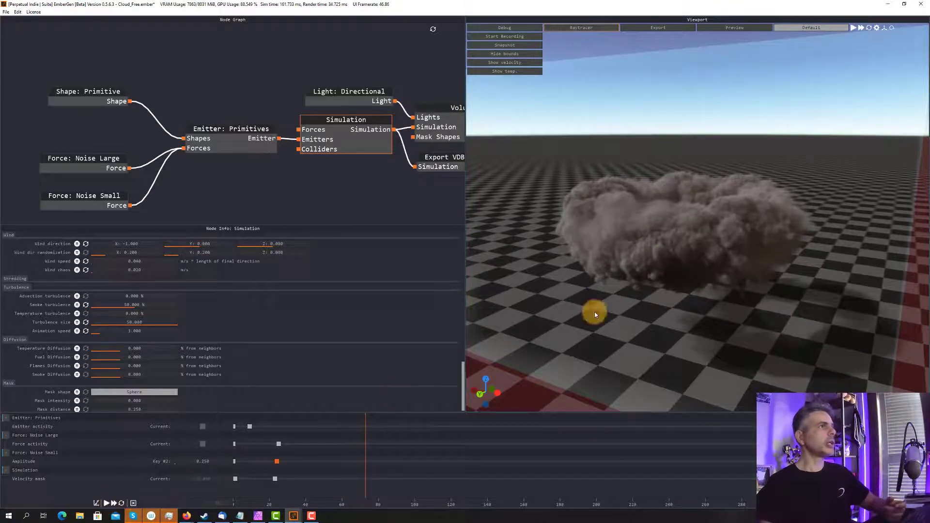
pyautogui.moveTo(667, 247)
pyautogui.mouseDown()
pyautogui.moveTo(691, 272)
pyautogui.moveTo(722, 242)
pyautogui.moveTo(679, 243)
pyautogui.mouseUp()
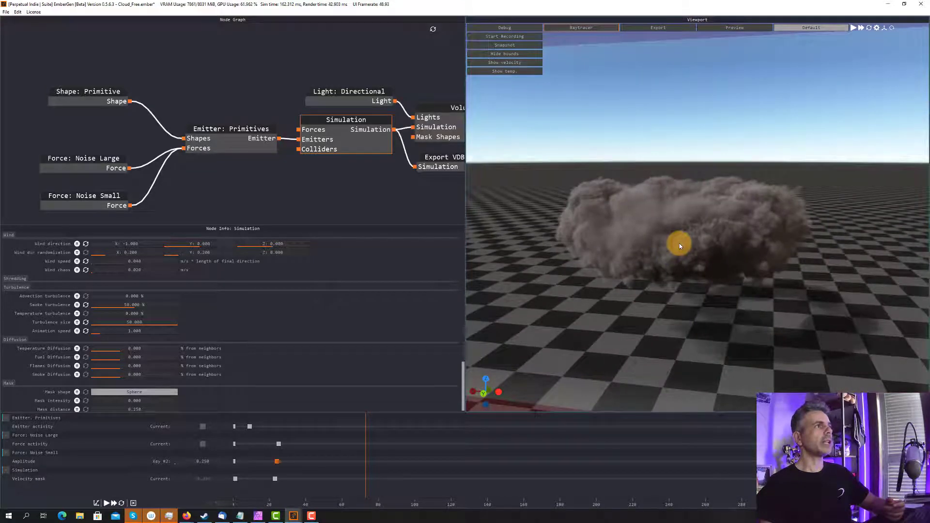
pyautogui.hotkey('ctrl', 's')
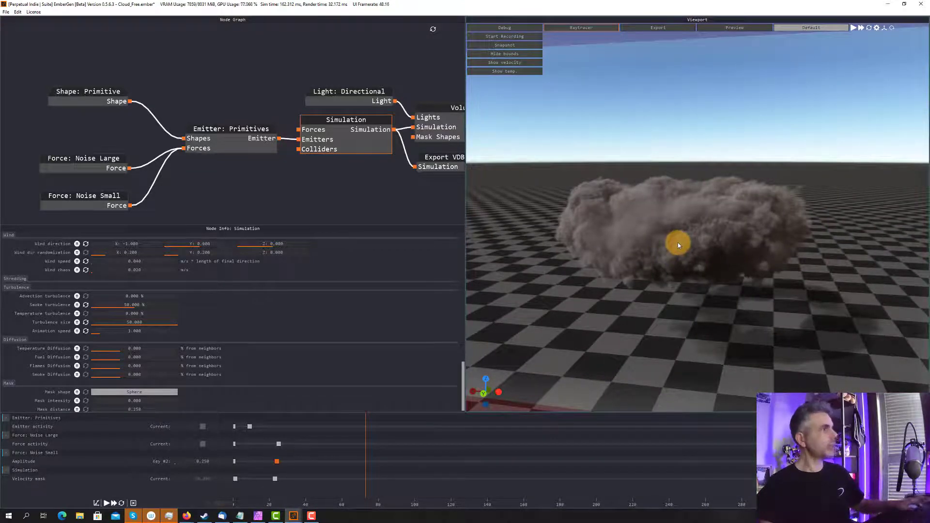
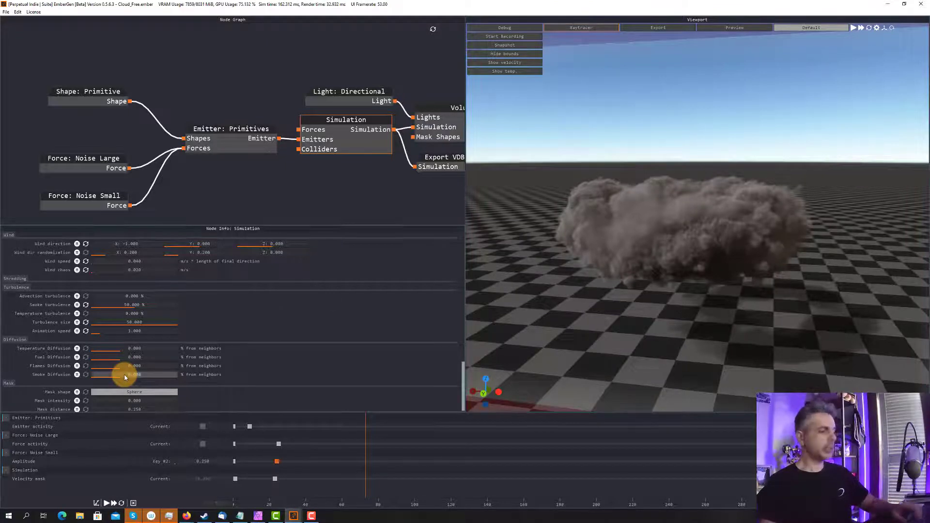
# Set the Simulation node's smoke diffusion to 50, continue the simulation, and examine the paused cloud from another angle
pyautogui.click(145, 380)
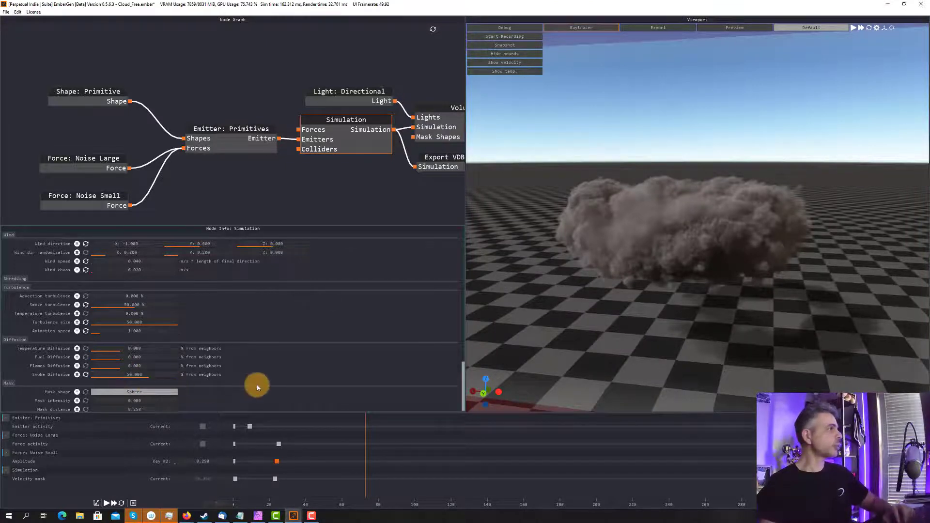
pyautogui.click(112, 504)
pyautogui.click(106, 503)
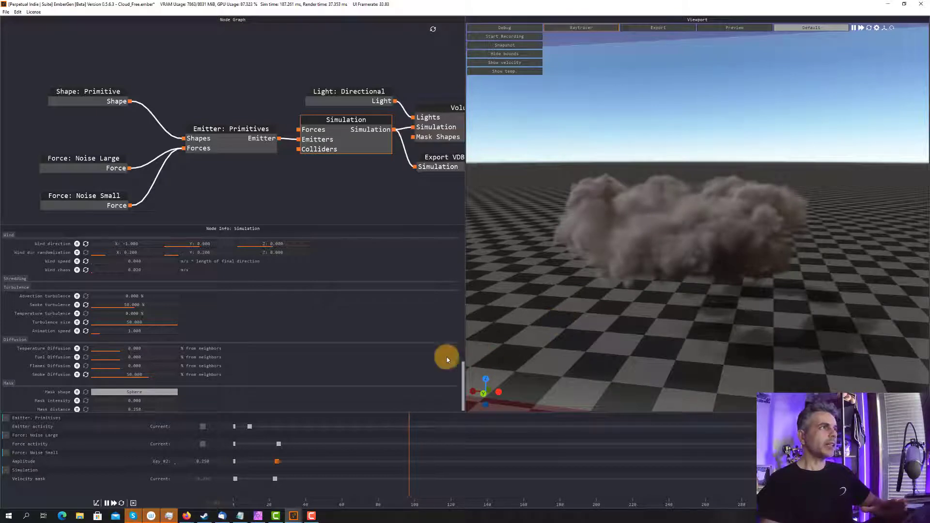
pyautogui.click(107, 503)
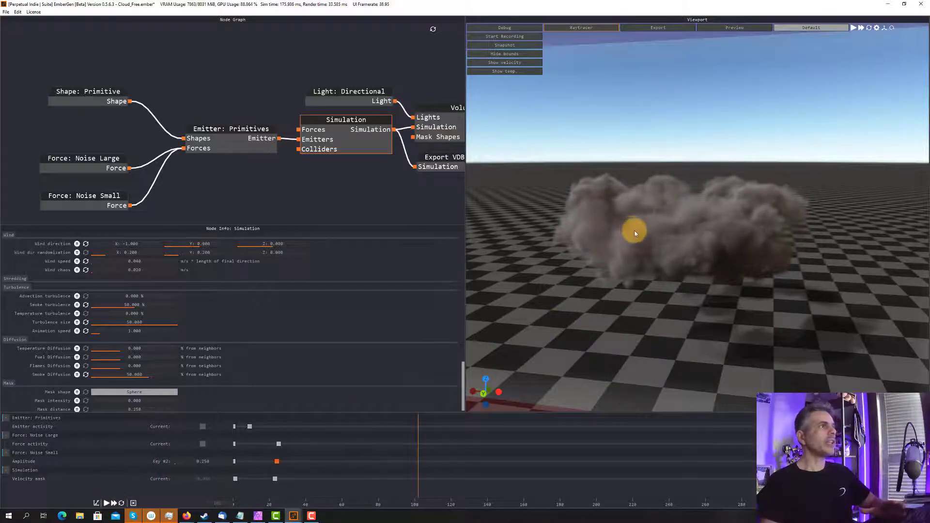
pyautogui.moveTo(635, 231)
pyautogui.mouseDown()
pyautogui.moveTo(642, 275)
pyautogui.moveTo(685, 220)
pyautogui.moveTo(621, 228)
pyautogui.moveTo(650, 225)
pyautogui.mouseUp()
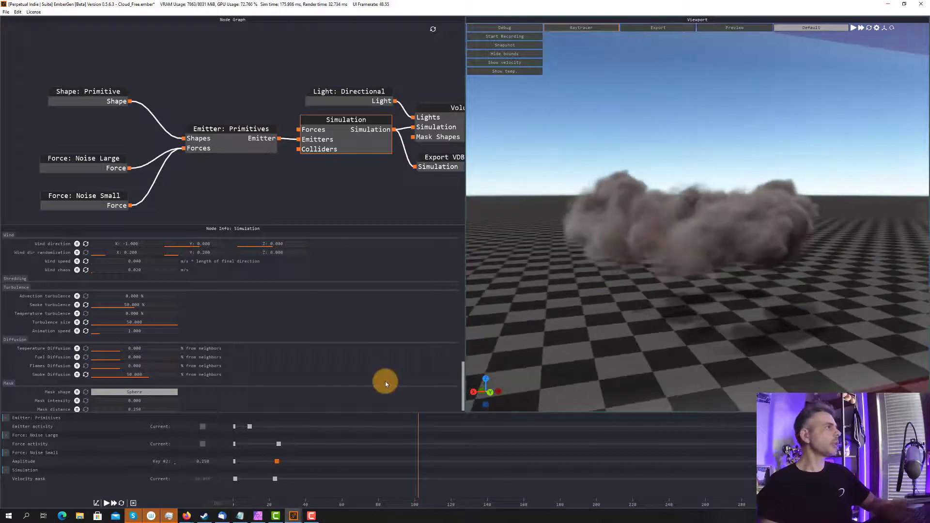
# Animate the smoke diffusion with a key at about frame 50 and a second key set to 0 at about frame 92
pyautogui.click(77, 375)
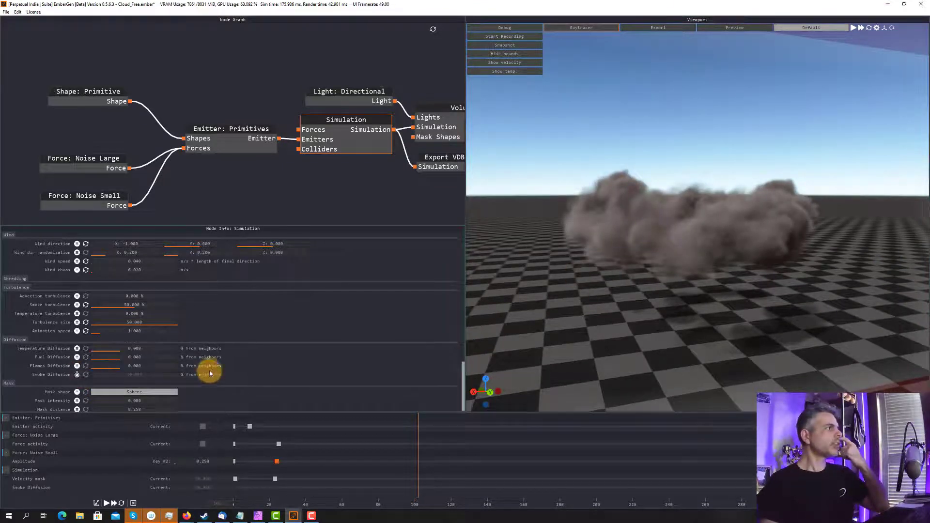
pyautogui.click(391, 458)
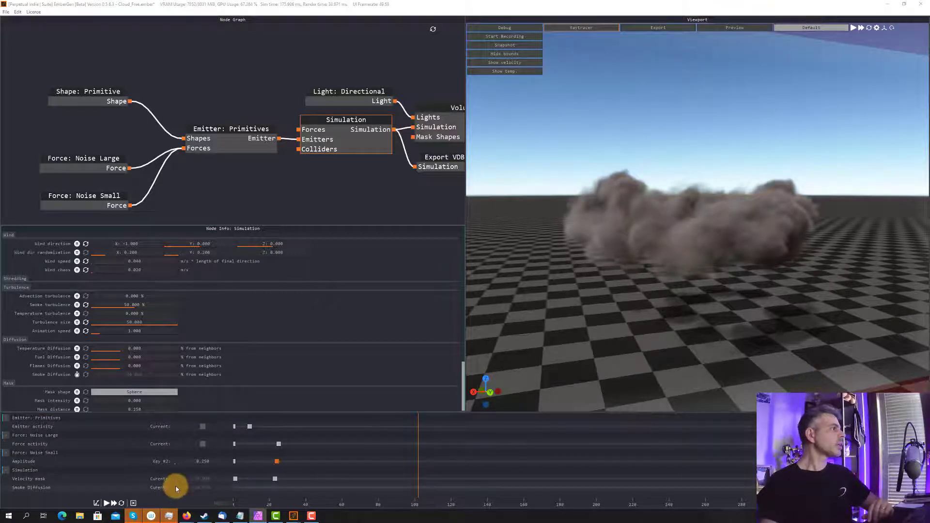
pyautogui.click(323, 488)
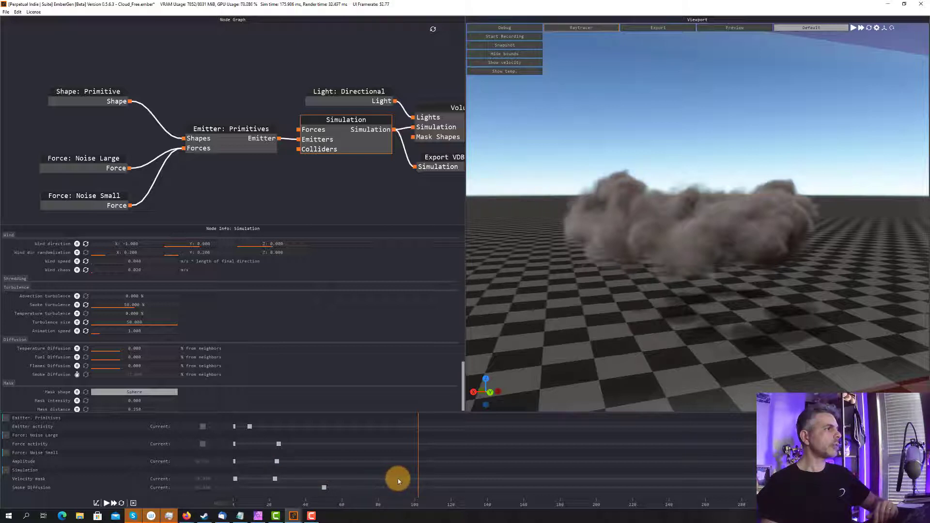
pyautogui.click(397, 479)
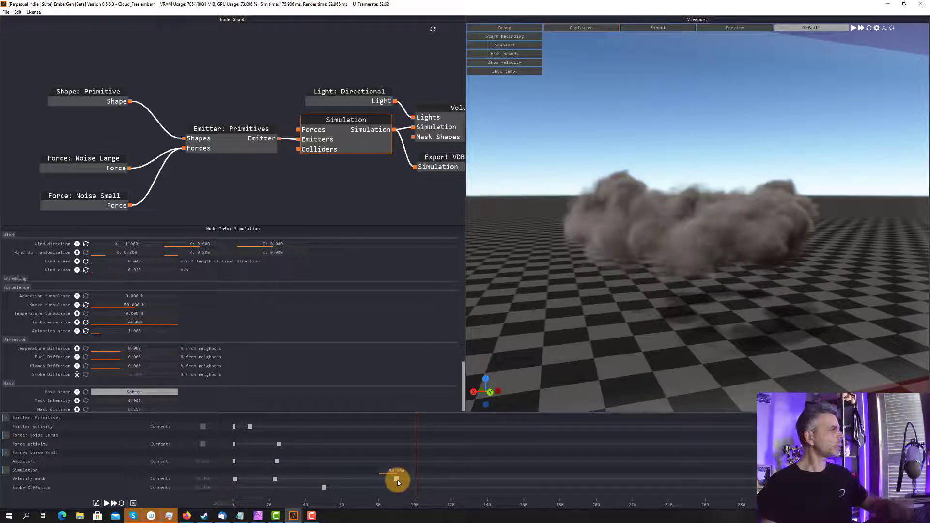
pyautogui.hotkey('ctrl', 'z')
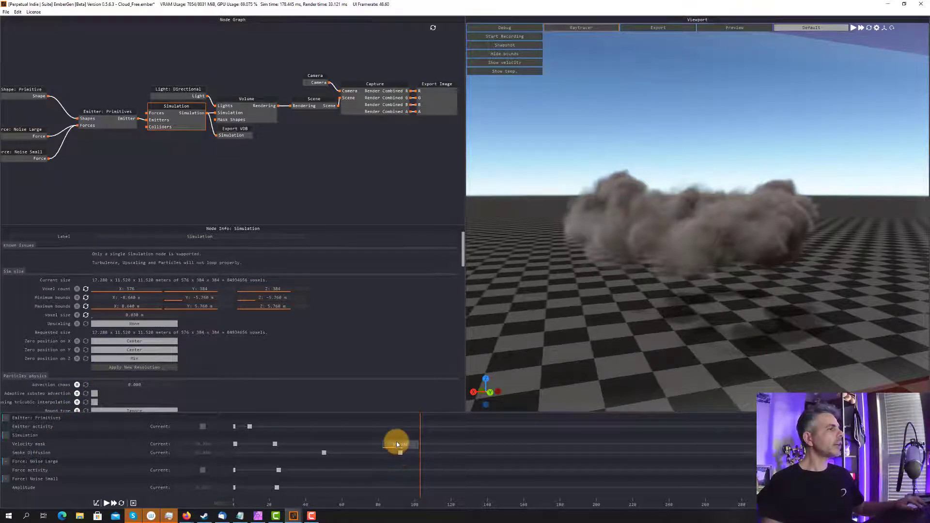
pyautogui.write('0')
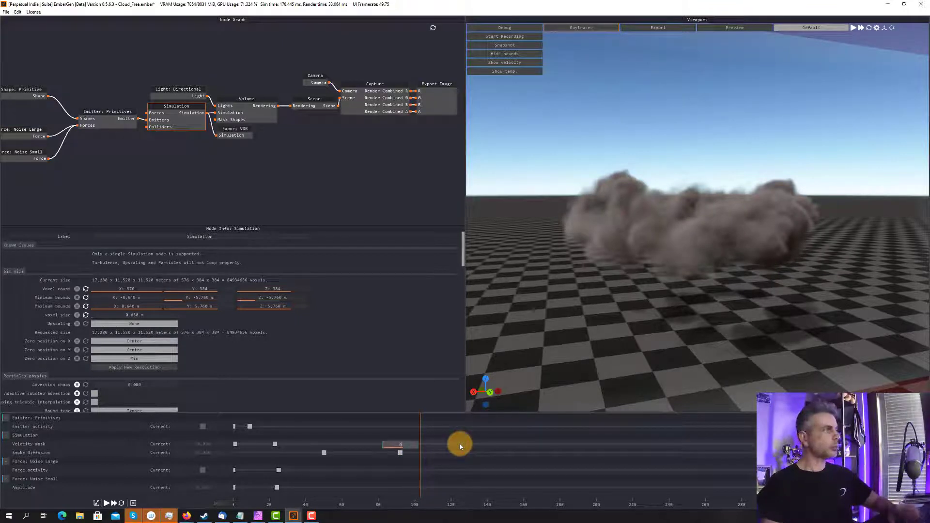
pyautogui.press('Return')
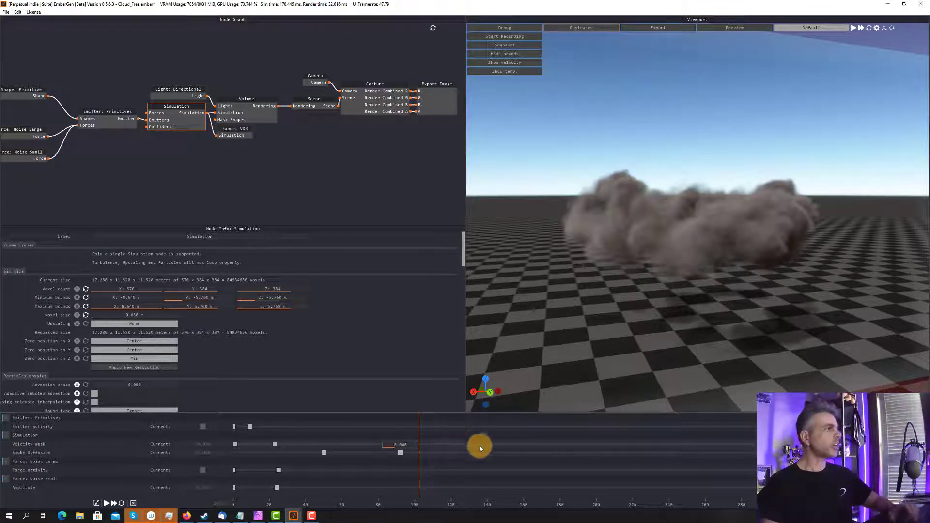
# Rerun the simulation with the animated smoke diffusion and examine the cloud from several angles, including from above
pyautogui.click(121, 504)
pyautogui.click(107, 503)
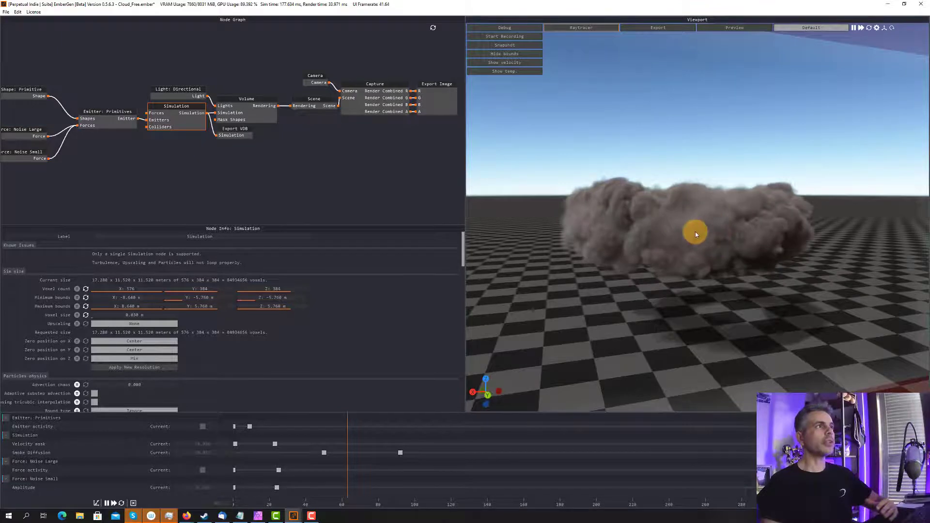
pyautogui.moveTo(696, 232); pyautogui.dragTo(638, 246)
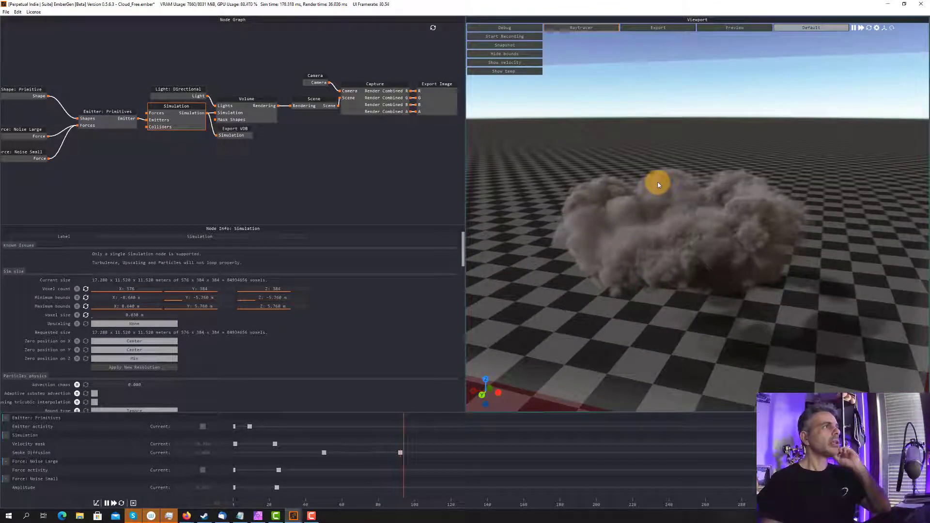
pyautogui.moveTo(656, 213); pyautogui.dragTo(517, 347)
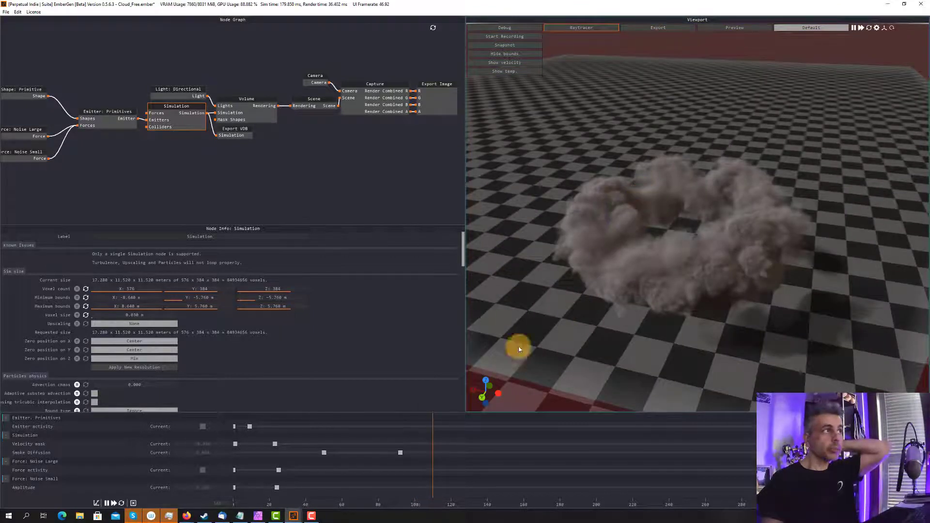
# Pause the simulation and move the two smoke diffusion keys to about frame 35 and frame 60
pyautogui.click(120, 504)
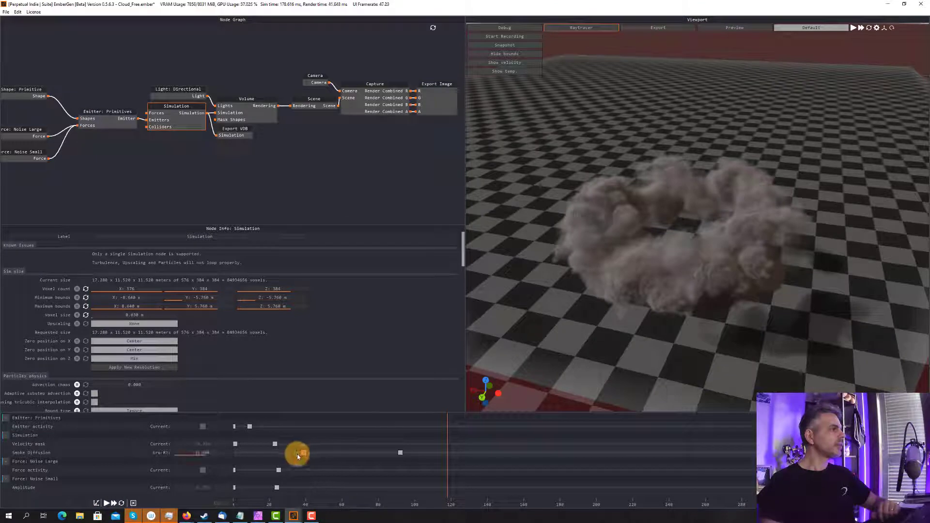
pyautogui.moveTo(297, 456); pyautogui.dragTo(294, 457)
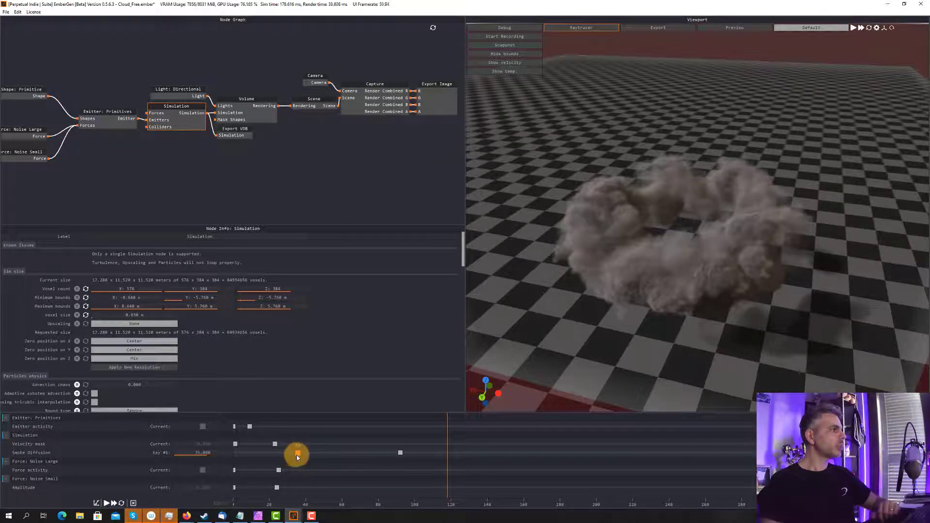
pyautogui.moveTo(400, 455); pyautogui.dragTo(343, 459)
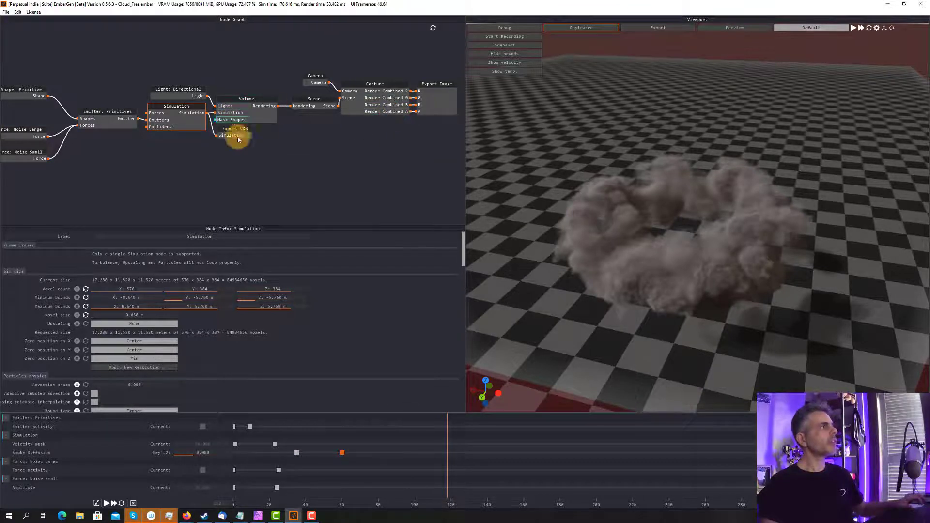
# Enlarge the node settings area and review the Simulation node's parameters from particle physics through to turbulence, diffusion and mask
pyautogui.scroll(-5, 341, 328)
pyautogui.scroll(-3, 305, 219)
pyautogui.moveTo(299, 228); pyautogui.dragTo(291, 97)
pyautogui.scroll(3, 275, 107)
pyautogui.scroll(-3, 276, 107)
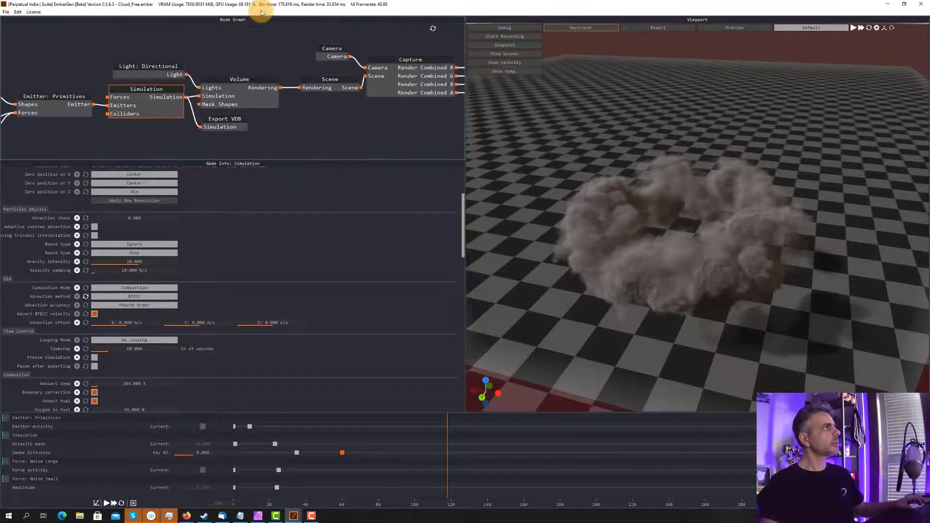
pyautogui.scroll(-2, 266, 320)
pyautogui.scroll(-15, 285, 328)
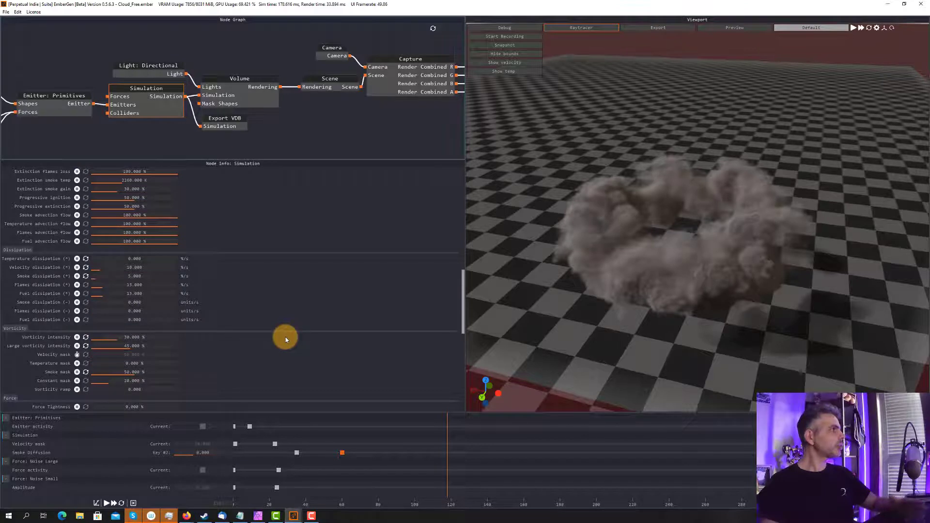
pyautogui.scroll(-3, 287, 339)
pyautogui.scroll(-8, 272, 354)
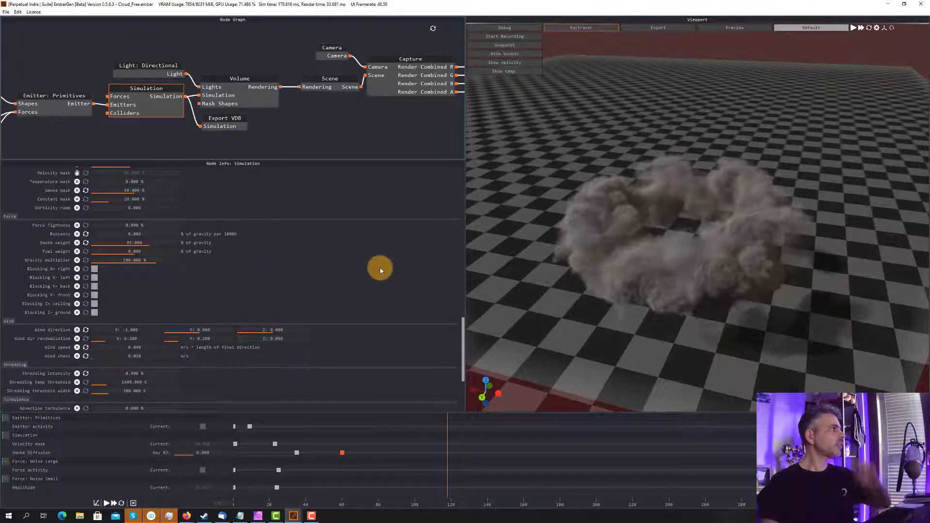
pyautogui.scroll(1, 334, 256)
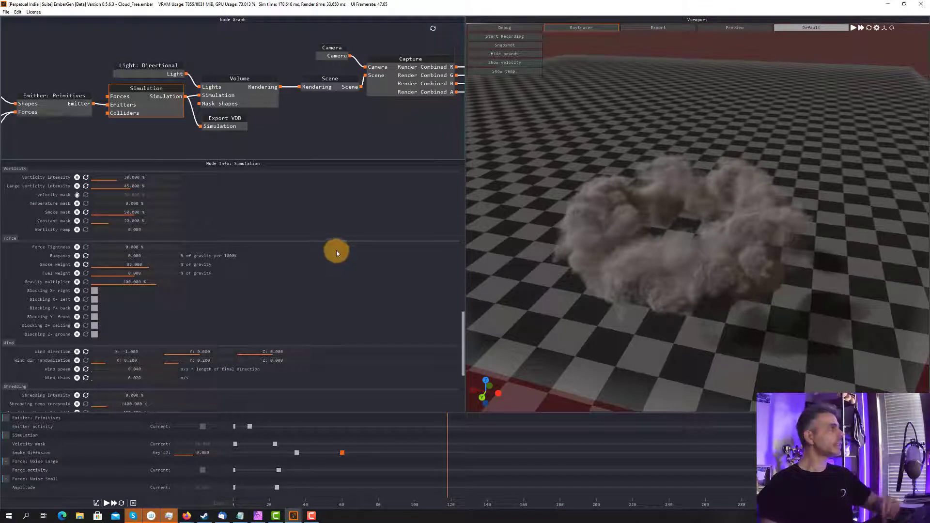
pyautogui.scroll(-6, 339, 293)
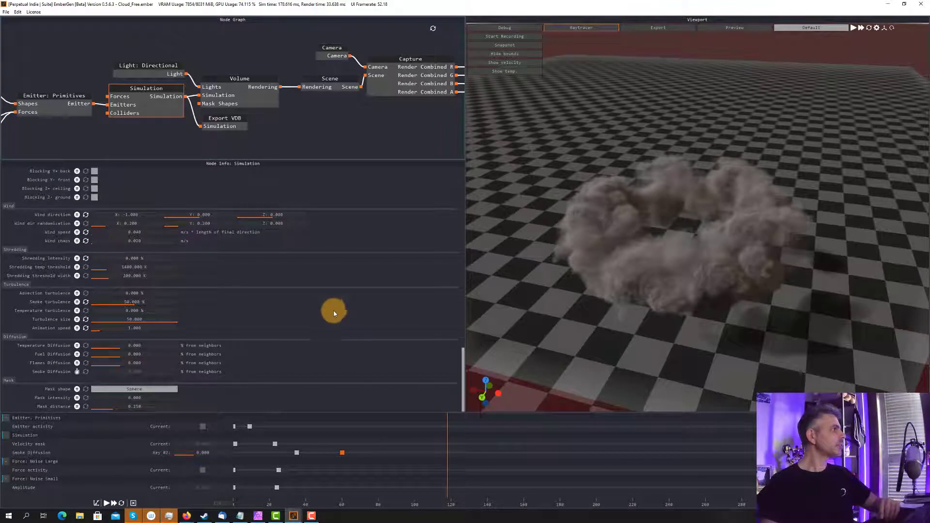
pyautogui.scroll(-1, 330, 354)
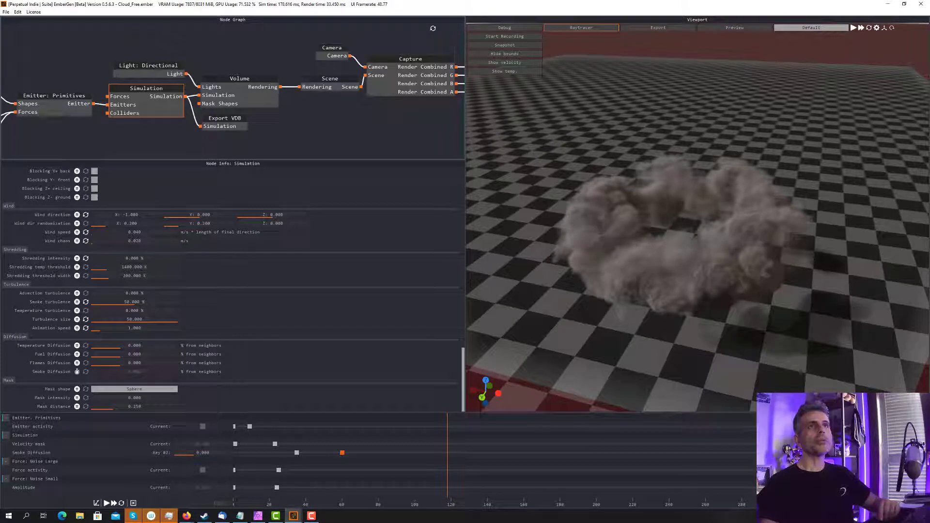
pyautogui.hotkey('alt', 'Tab')
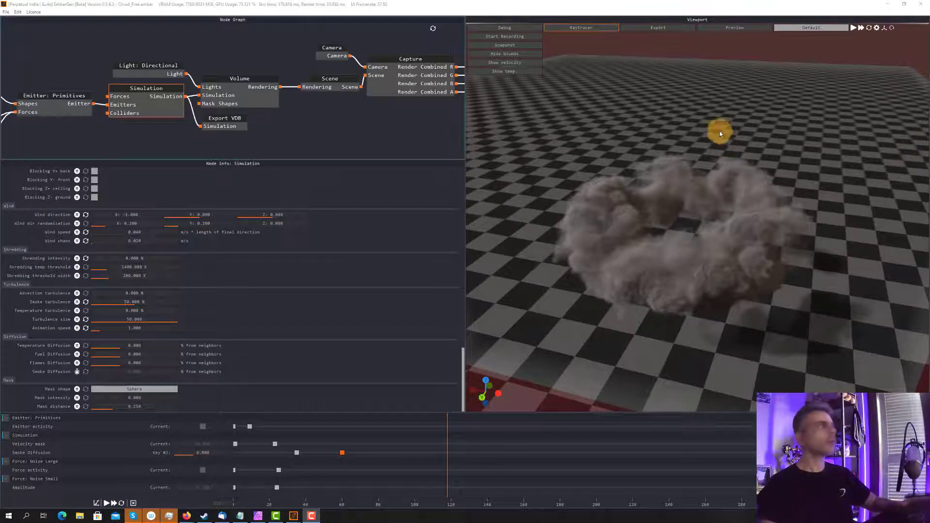
# Look through the Volume and Capture node settings and return to the Volume node, shifting it slightly in the graph
pyautogui.click(255, 81)
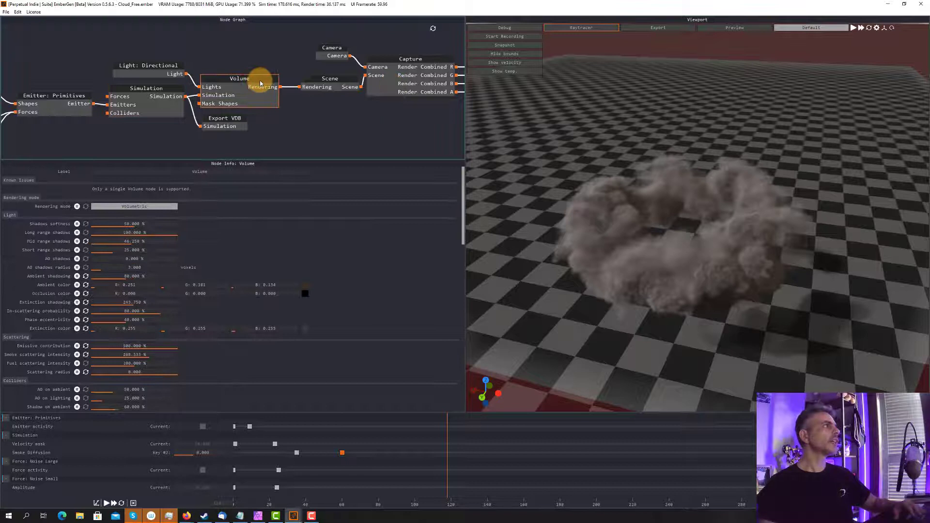
pyautogui.click(378, 72)
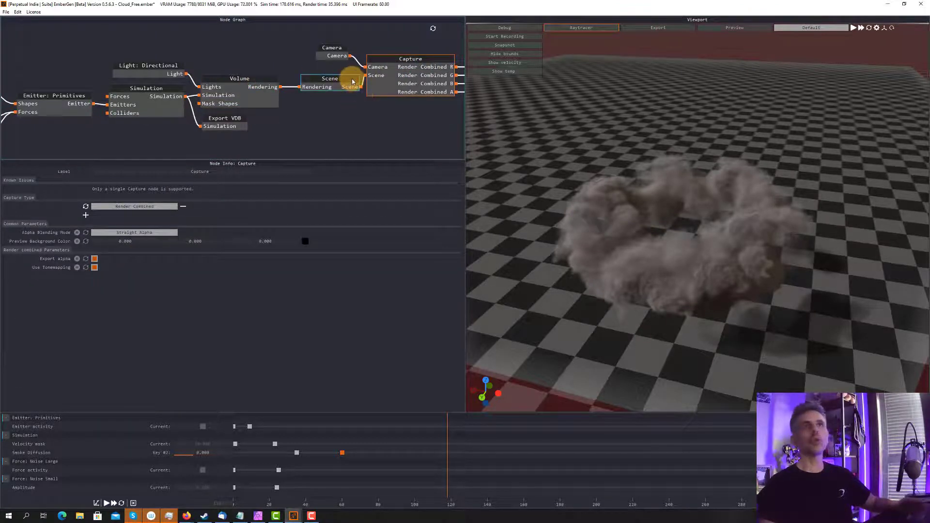
pyautogui.moveTo(237, 81); pyautogui.dragTo(246, 74)
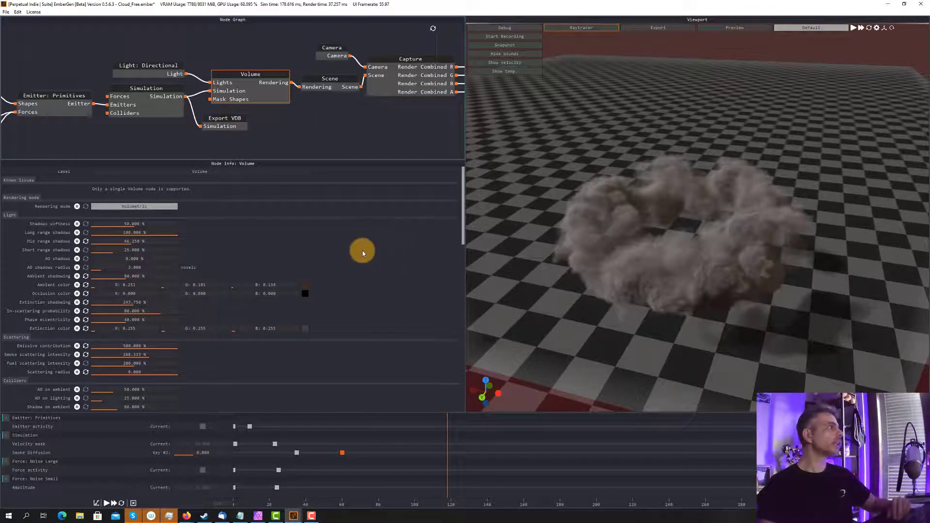
# Restart the simulation, pause it at about frame 48 and view the cloud from a lower angle
pyautogui.click(122, 505)
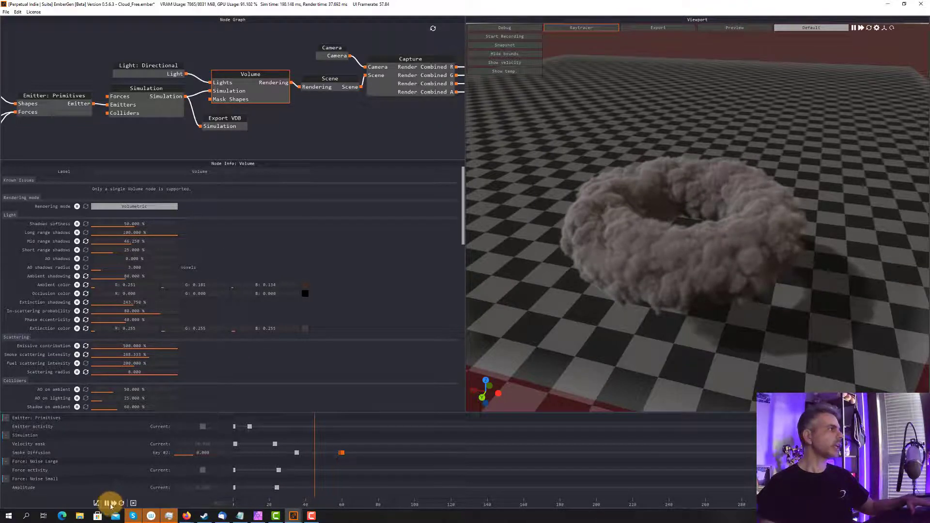
pyautogui.click(107, 504)
pyautogui.click(432, 371)
pyautogui.moveTo(650, 228)
pyautogui.mouseDown()
pyautogui.moveTo(652, 245)
pyautogui.moveTo(588, 250)
pyautogui.moveTo(499, 235)
pyautogui.moveTo(490, 247)
pyautogui.moveTo(654, 228)
pyautogui.mouseUp()
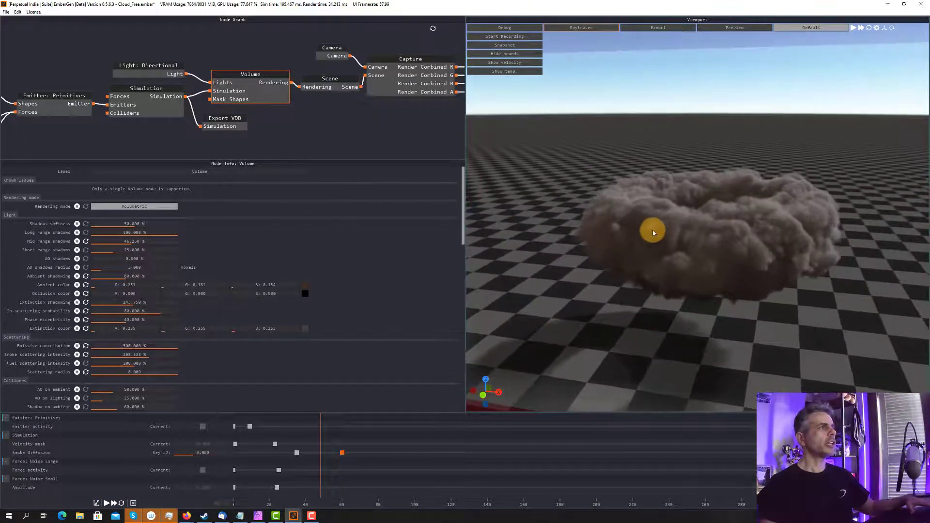
# Raise the directional light's intensity to 1.5 and check the brighter cloud with the Volume node selected
pyautogui.click(167, 65)
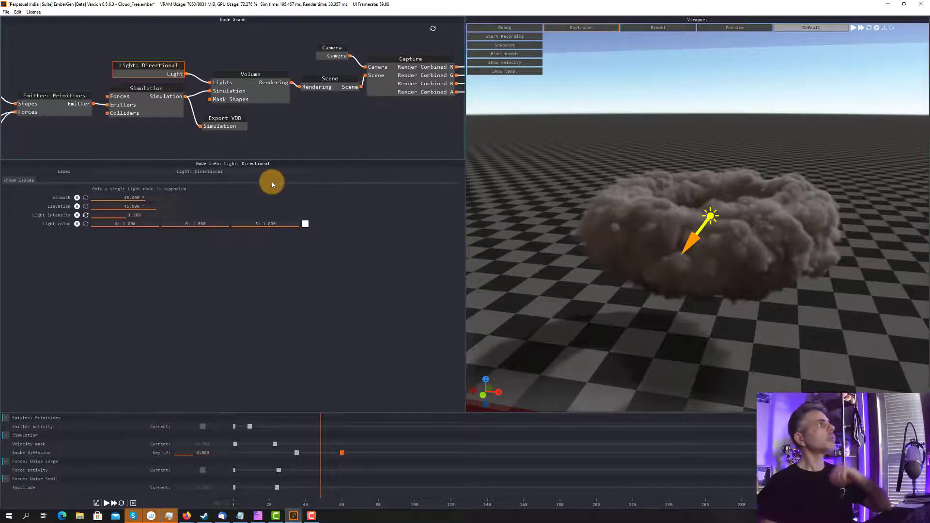
pyautogui.click(144, 216)
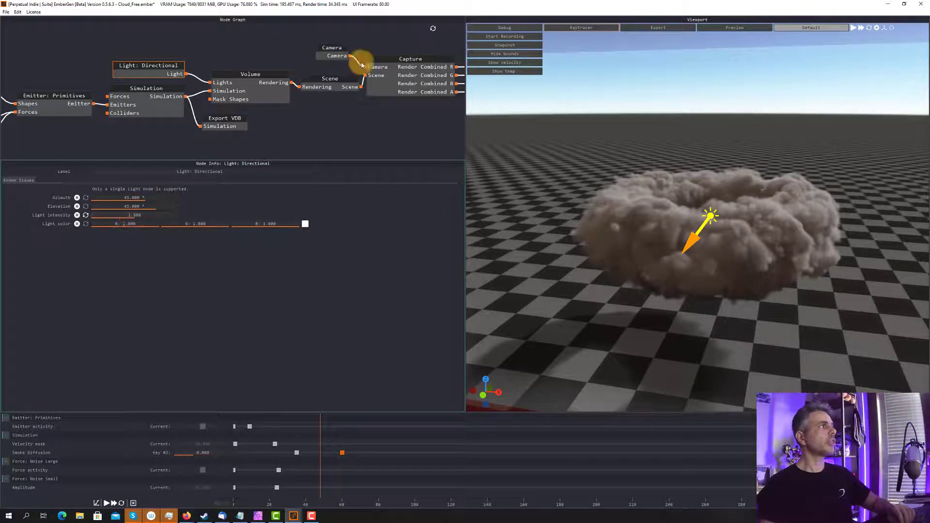
pyautogui.click(272, 74)
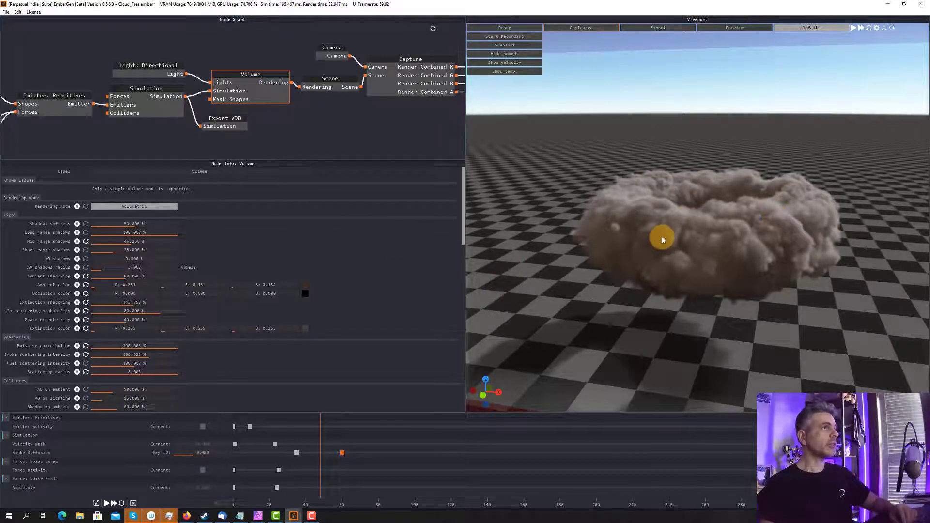
pyautogui.moveTo(662, 234); pyautogui.dragTo(662, 234)
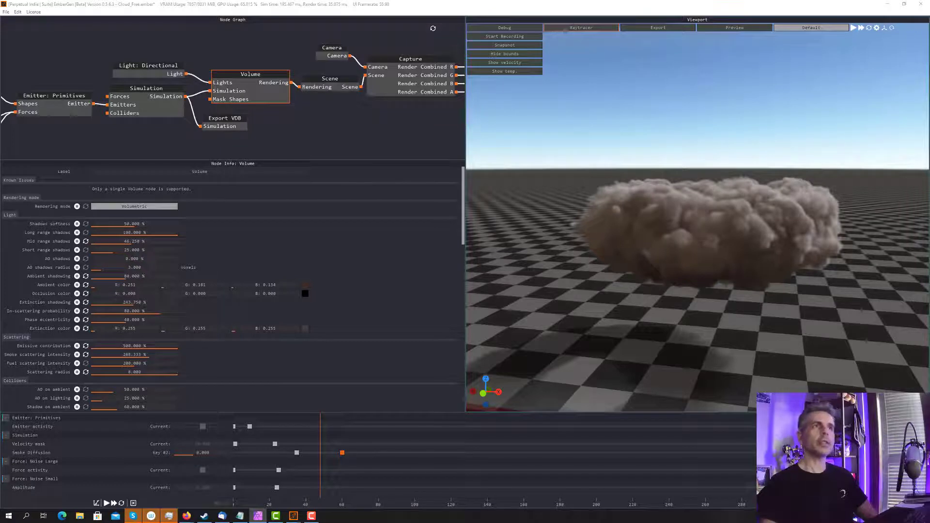
# Raise the viewport rendering quality, trying level 5 and settling on level 4 (High)
pyautogui.click(879, 31)
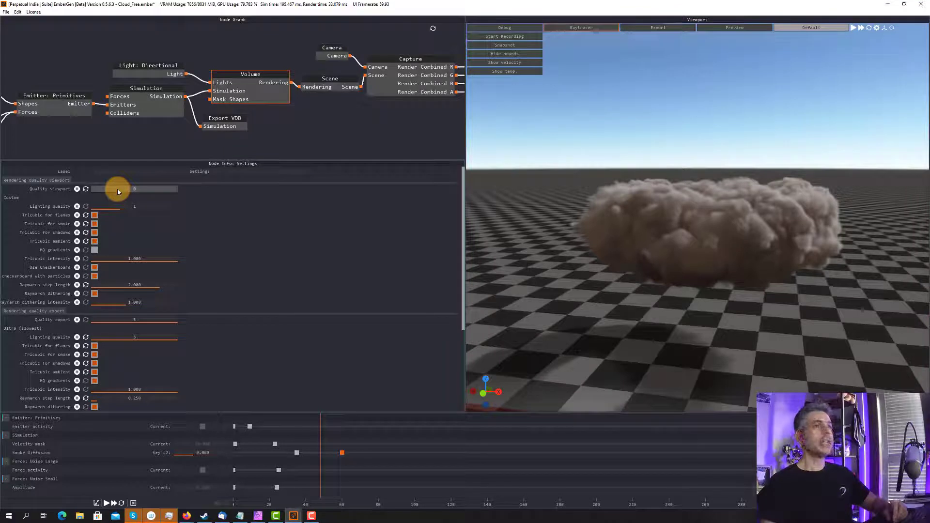
pyautogui.moveTo(117, 192); pyautogui.dragTo(187, 187)
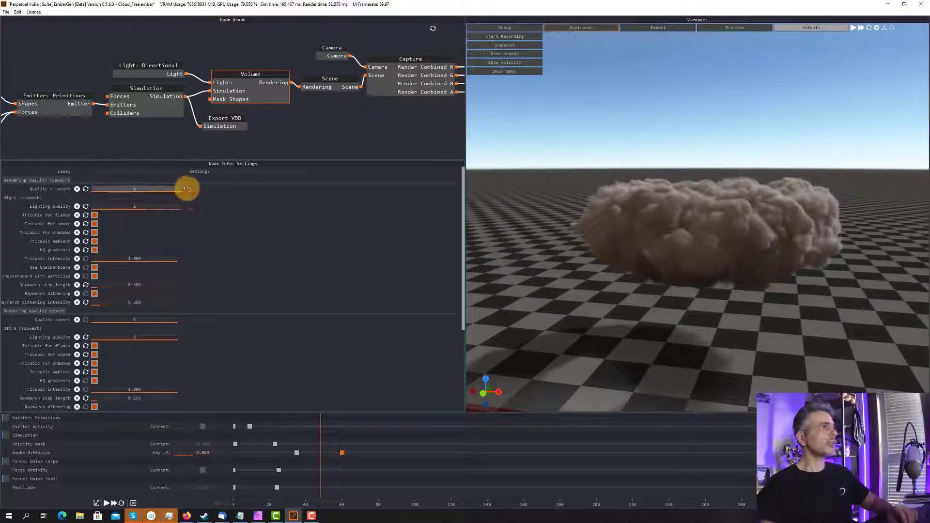
pyautogui.click(149, 187)
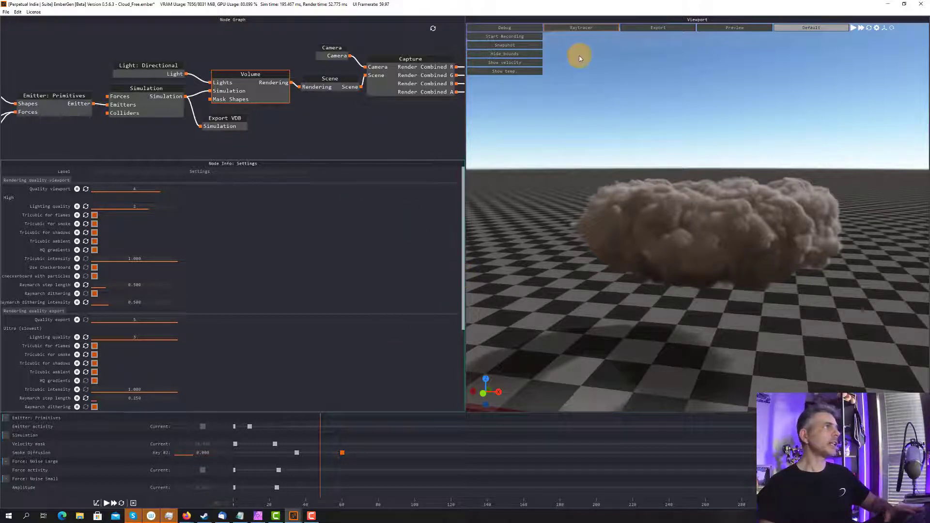
# Try several shadow softness values on the Volume node and return the setting to 50%
pyautogui.click(224, 83)
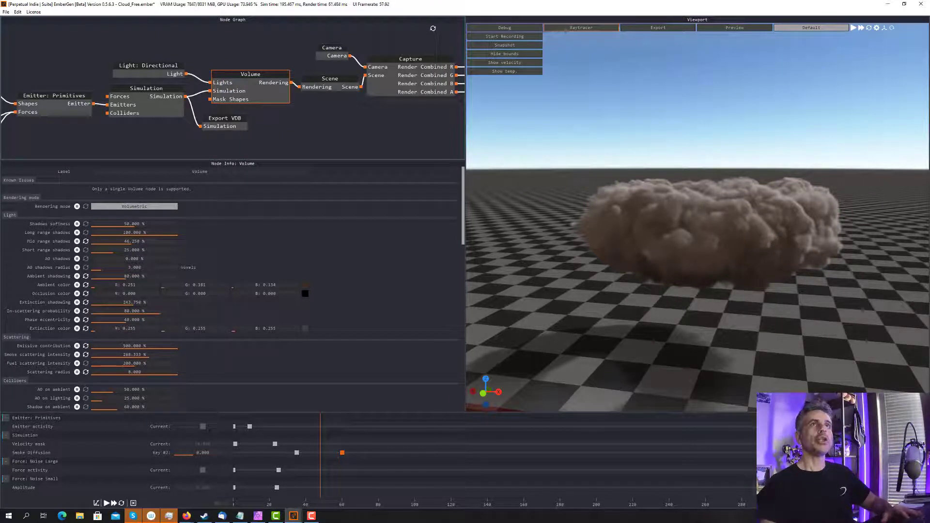
pyautogui.hotkey('alt', 'Tab')
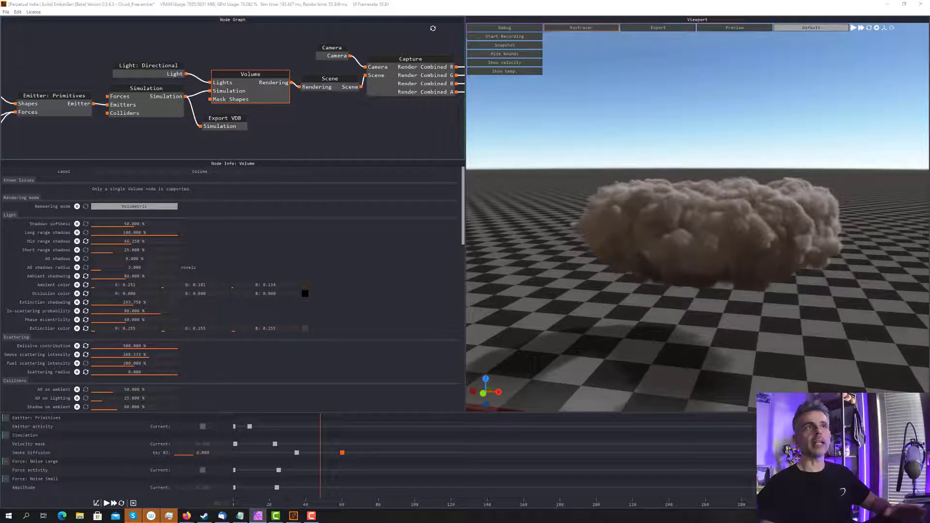
pyautogui.doubleClick(148, 224)
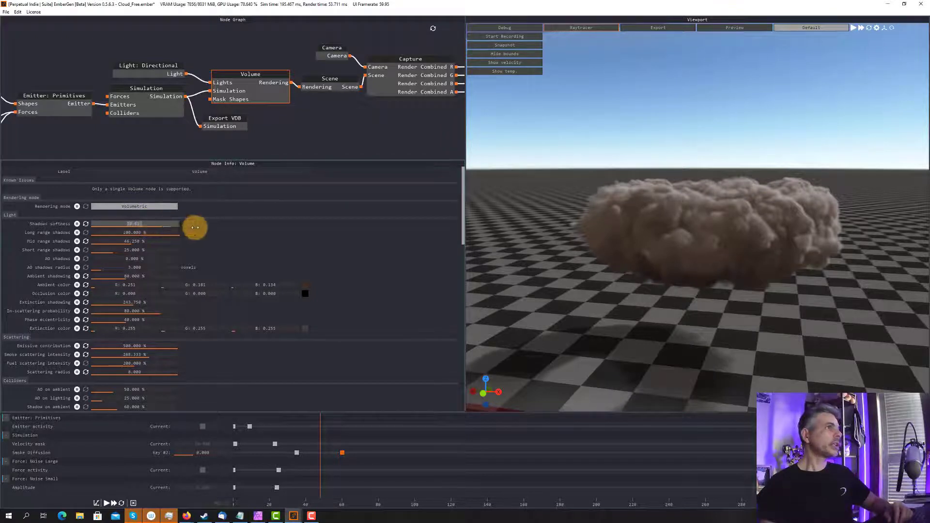
pyautogui.click(257, 225)
pyautogui.moveTo(99, 223); pyautogui.dragTo(172, 224)
pyautogui.doubleClick(154, 224)
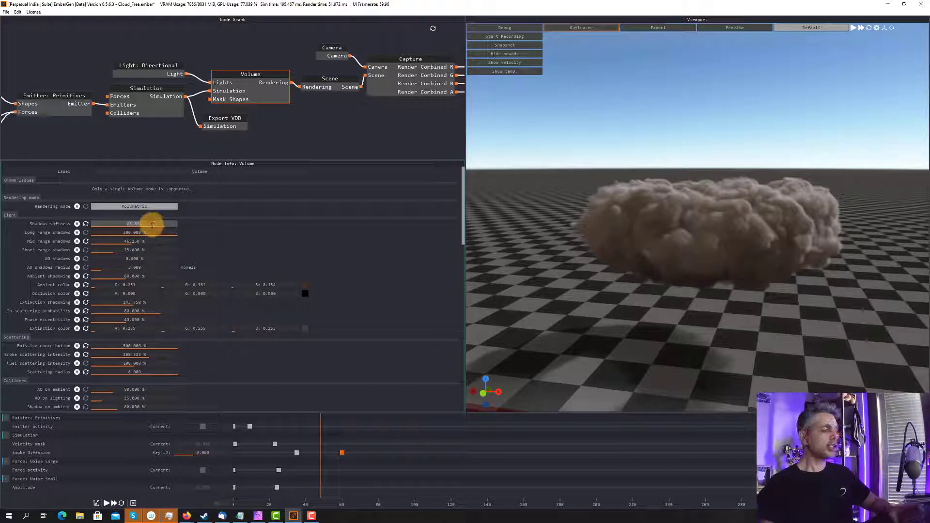
pyautogui.write('50')
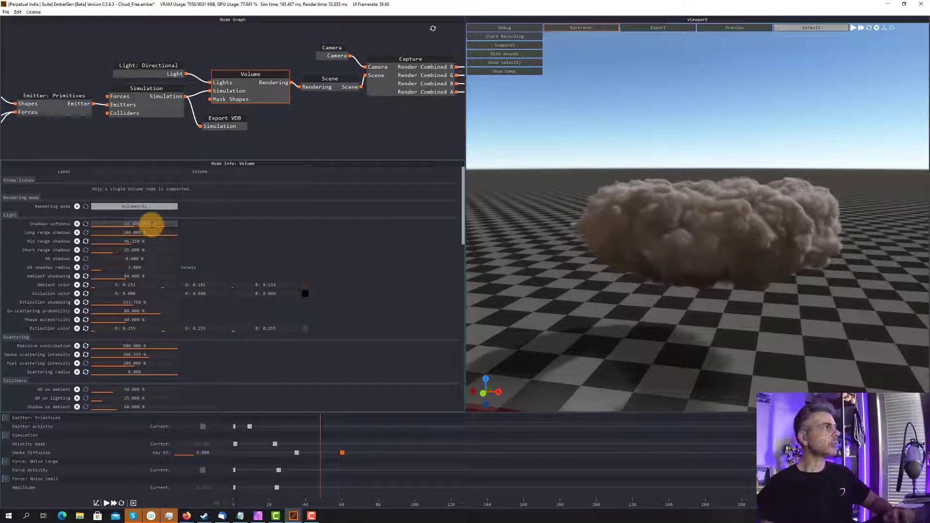
pyautogui.press('Return')
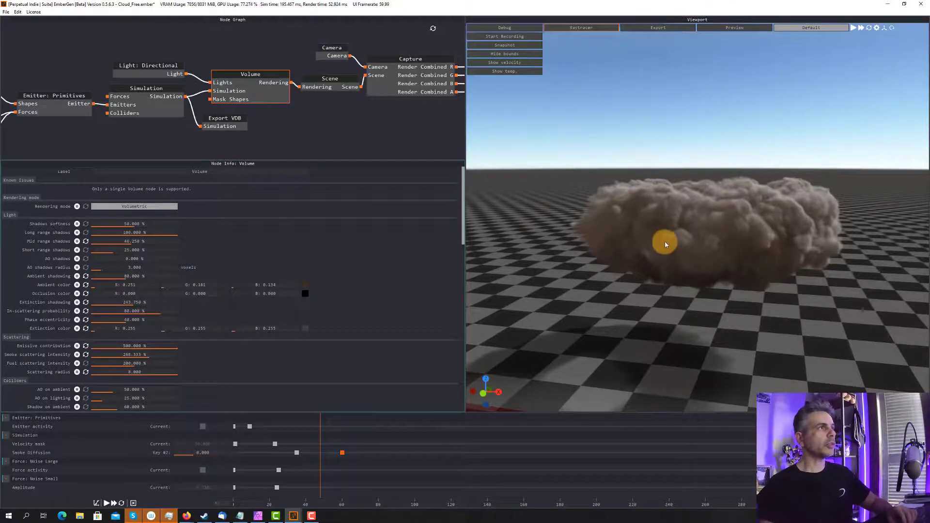
# Test shadow softness again from the cloud's shaded side and restore it to 50%
pyautogui.moveTo(666, 244); pyautogui.dragTo(726, 251)
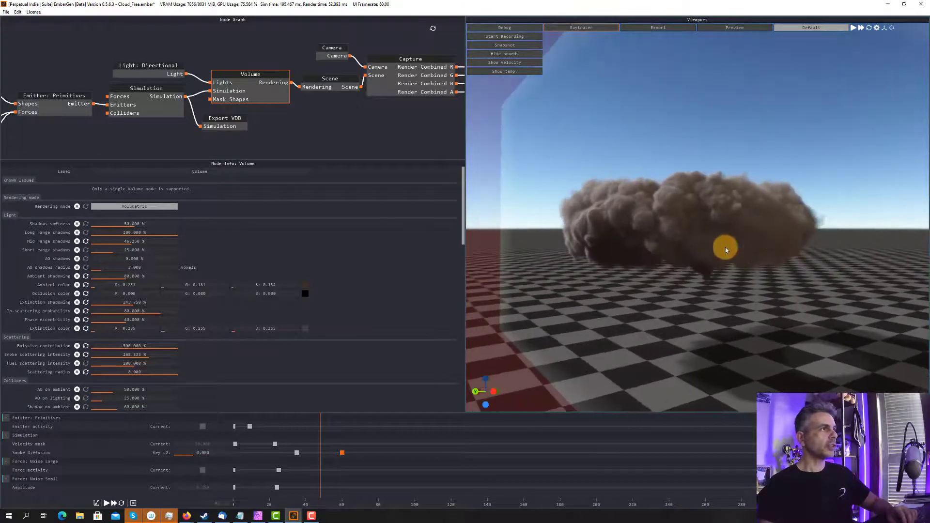
pyautogui.moveTo(141, 223)
pyautogui.mouseDown()
pyautogui.moveTo(51, 223)
pyautogui.moveTo(248, 238)
pyautogui.moveTo(39, 216)
pyautogui.moveTo(244, 229)
pyautogui.moveTo(105, 231)
pyautogui.moveTo(183, 218)
pyautogui.moveTo(157, 223)
pyautogui.mouseUp()
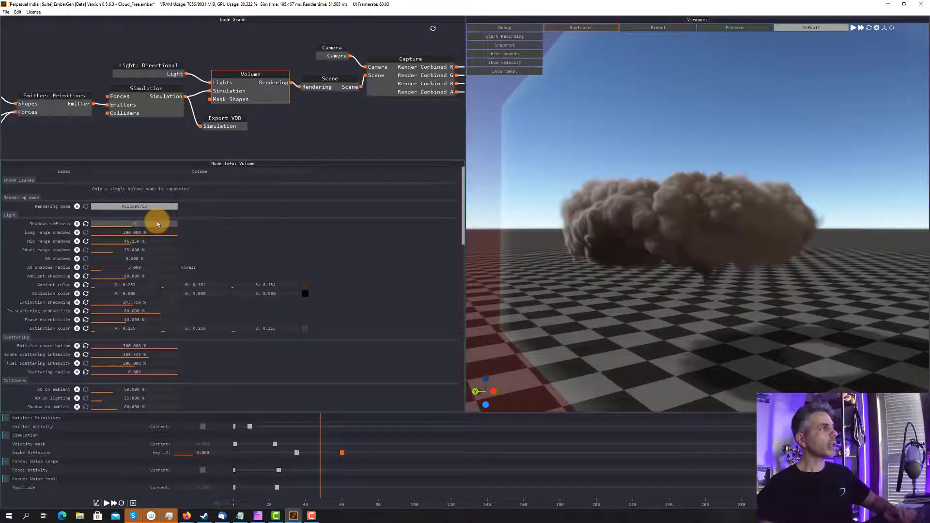
pyautogui.press('BackSpace')
pyautogui.write('50')
pyautogui.press('Return')
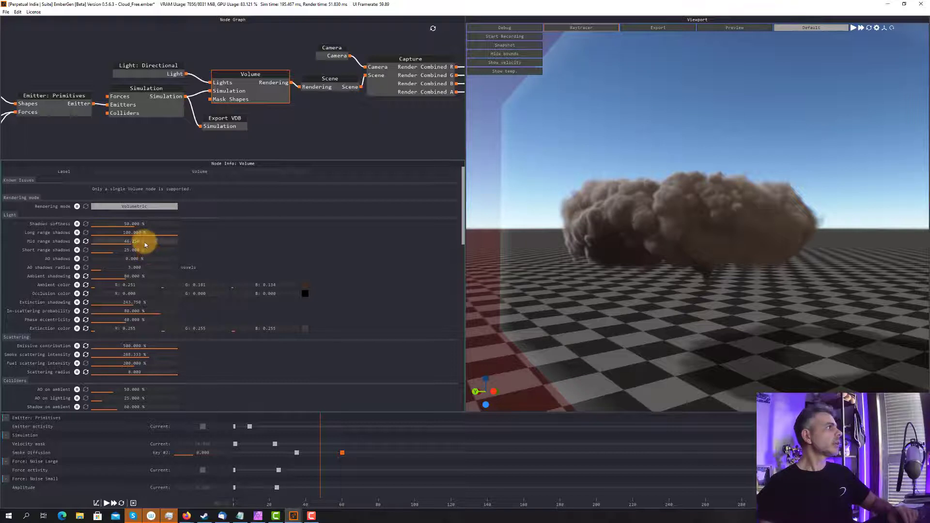
# Try different mid range shadow strengths on the Volume node and set the value to 16%
pyautogui.moveTo(141, 241)
pyautogui.mouseDown()
pyautogui.moveTo(104, 241)
pyautogui.moveTo(162, 243)
pyautogui.moveTo(109, 246)
pyautogui.mouseUp()
pyautogui.moveTo(120, 245)
pyautogui.mouseDown()
pyautogui.moveTo(135, 243)
pyautogui.moveTo(84, 244)
pyautogui.moveTo(146, 245)
pyautogui.mouseUp()
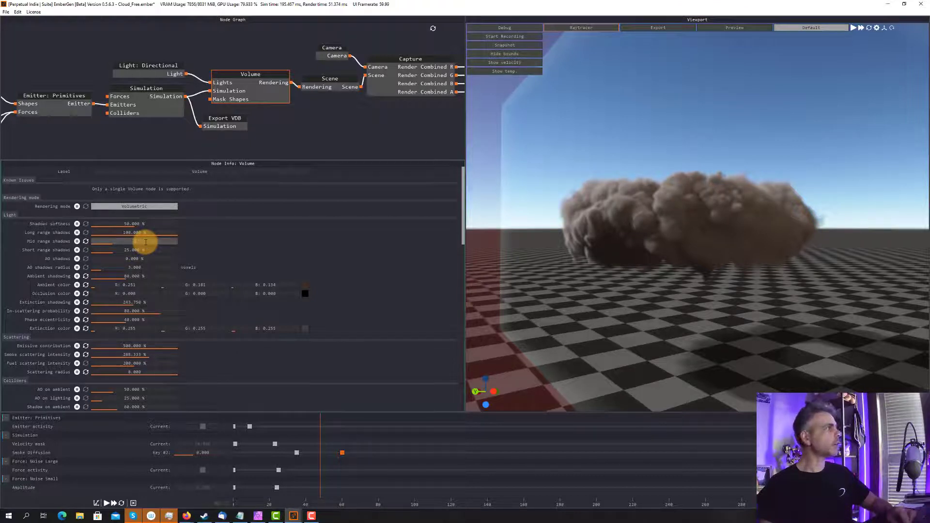
pyautogui.write('16')
pyautogui.press('Return')
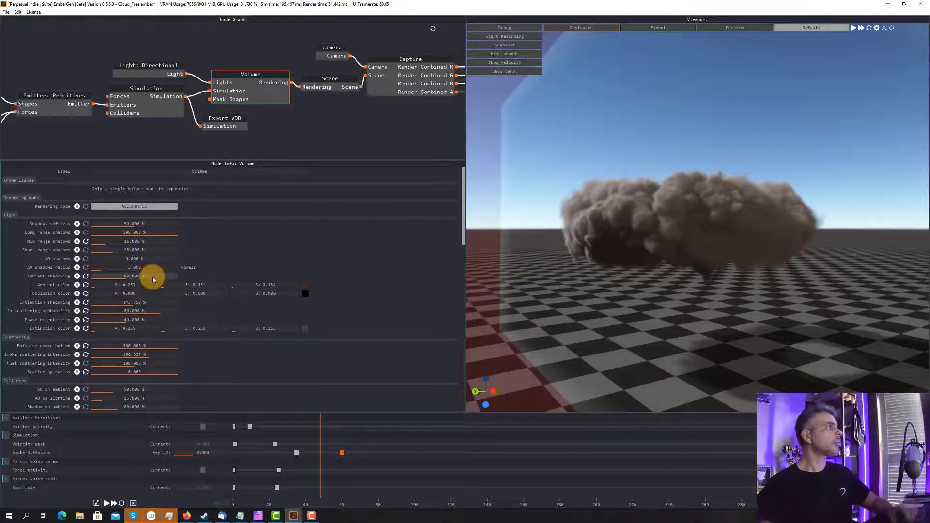
# Adjust the Volume node's ambient shadowing and set it to 90%
pyautogui.moveTo(149, 277)
pyautogui.mouseDown()
pyautogui.moveTo(97, 275)
pyautogui.moveTo(160, 277)
pyautogui.moveTo(144, 283)
pyautogui.mouseUp()
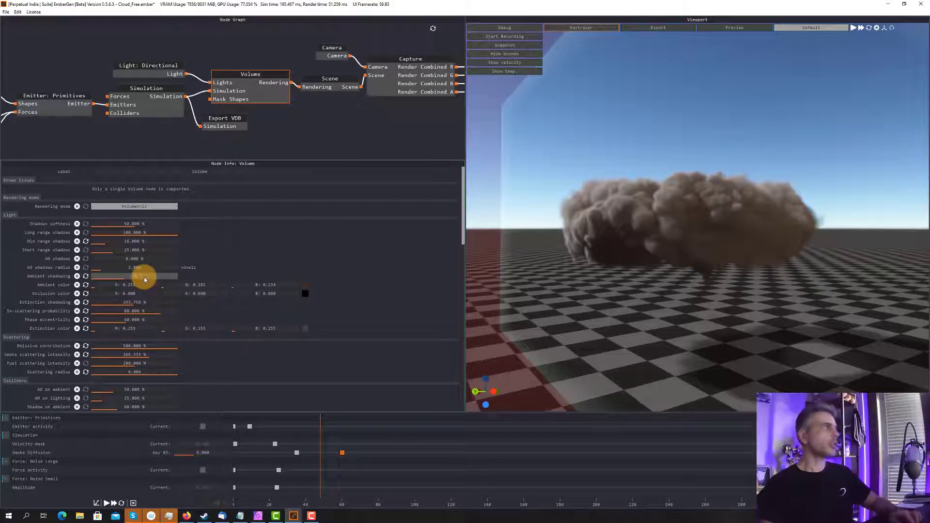
pyautogui.keyDown('ctrl'); pyautogui.click(144, 277); pyautogui.keyUp('ctrl')
pyautogui.write('90')
pyautogui.press('Return')
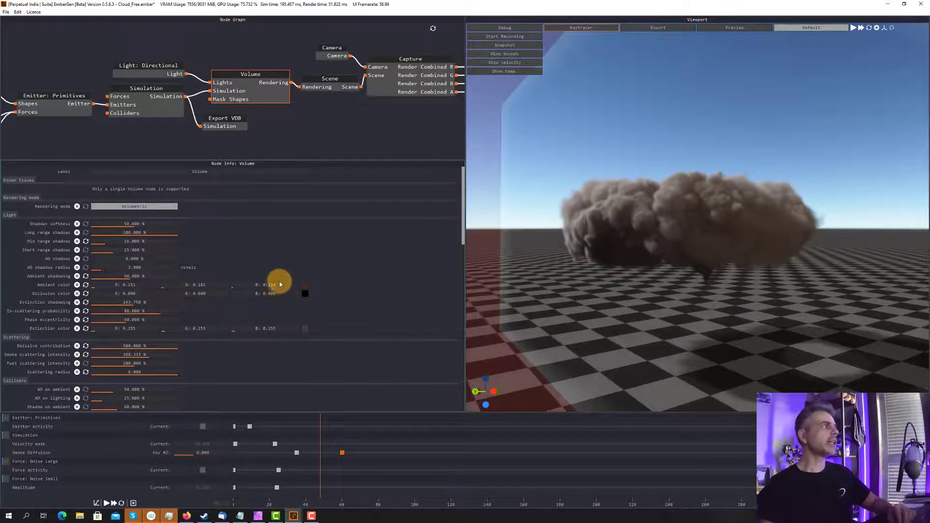
# Set the Volume node's ambient color to R 0.5, G 0.544 and B 0.572
pyautogui.doubleClick(120, 287)
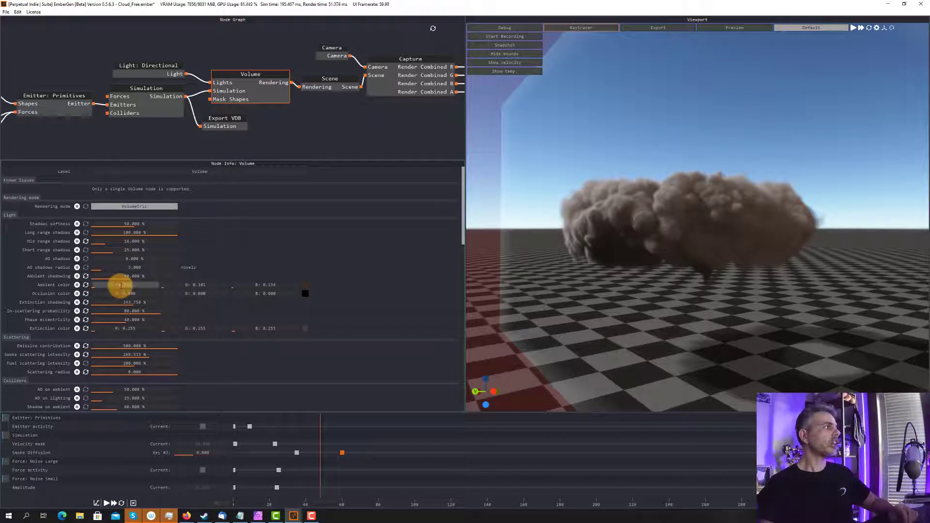
pyautogui.write('0.5')
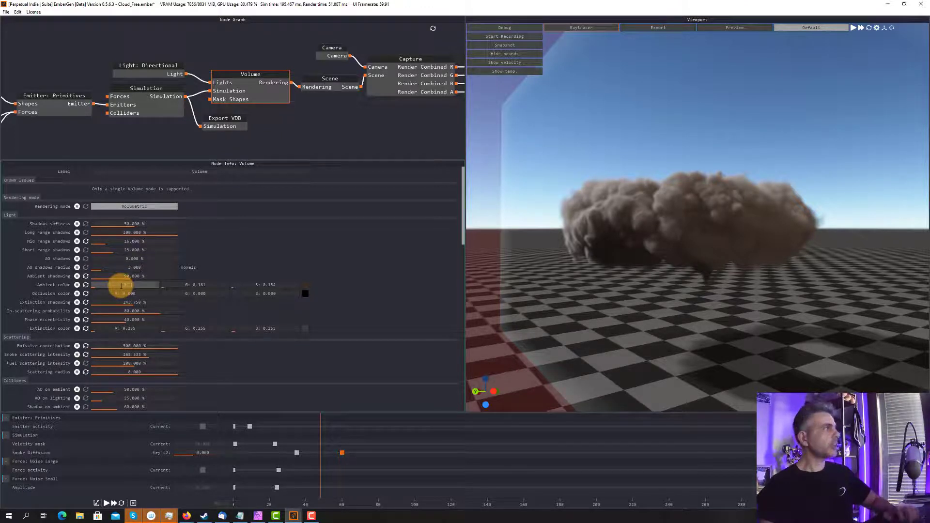
pyautogui.press('Return')
pyautogui.doubleClick(192, 286)
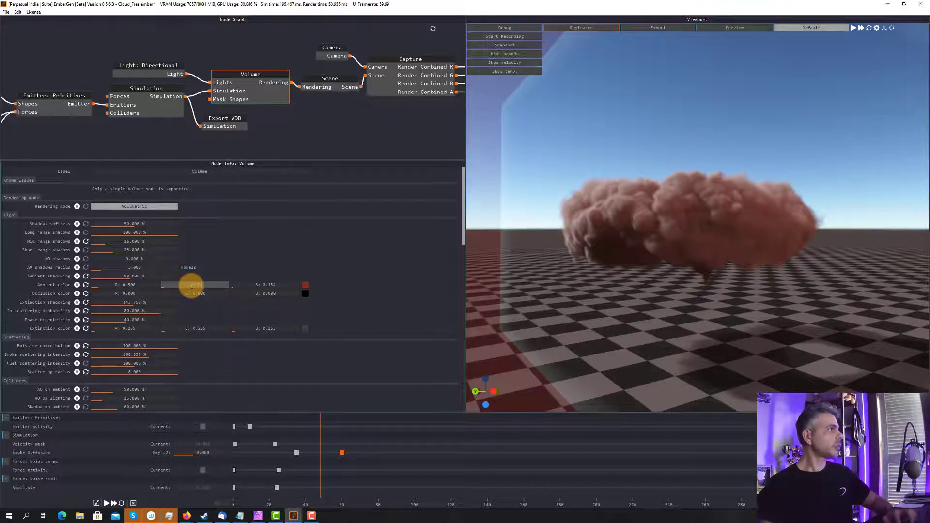
pyautogui.write('0.544')
pyautogui.press('Return')
pyautogui.doubleClick(260, 286)
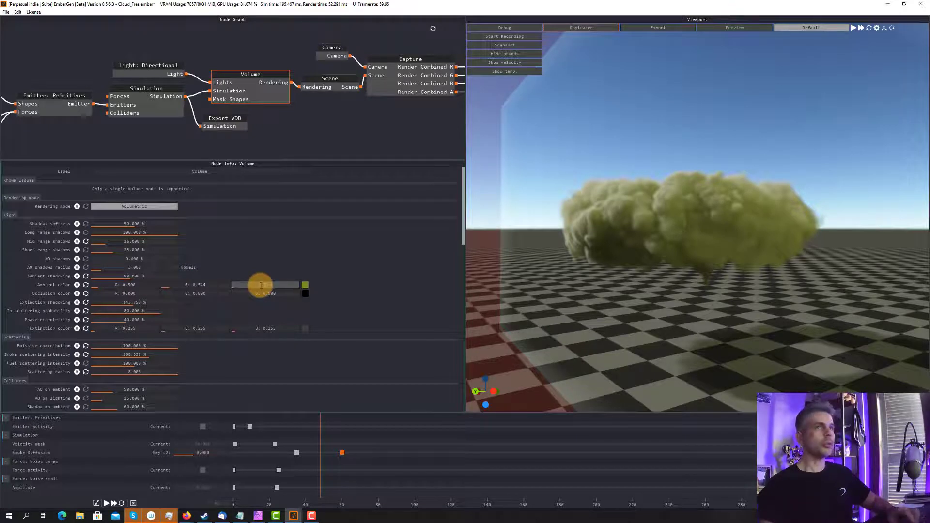
pyautogui.write('0.572')
pyautogui.press('Return')
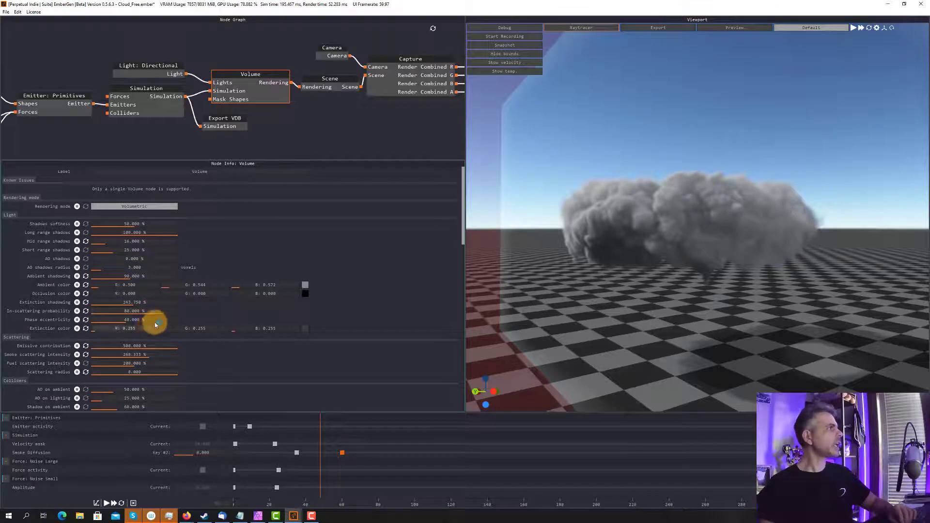
# Lower the phase eccentricity to about 28.6%, then test smoke scattering intensities and settle on 200%
pyautogui.moveTo(145, 324)
pyautogui.mouseDown()
pyautogui.moveTo(114, 321)
pyautogui.moveTo(179, 322)
pyautogui.moveTo(91, 322)
pyautogui.moveTo(171, 320)
pyautogui.moveTo(136, 326)
pyautogui.mouseUp()
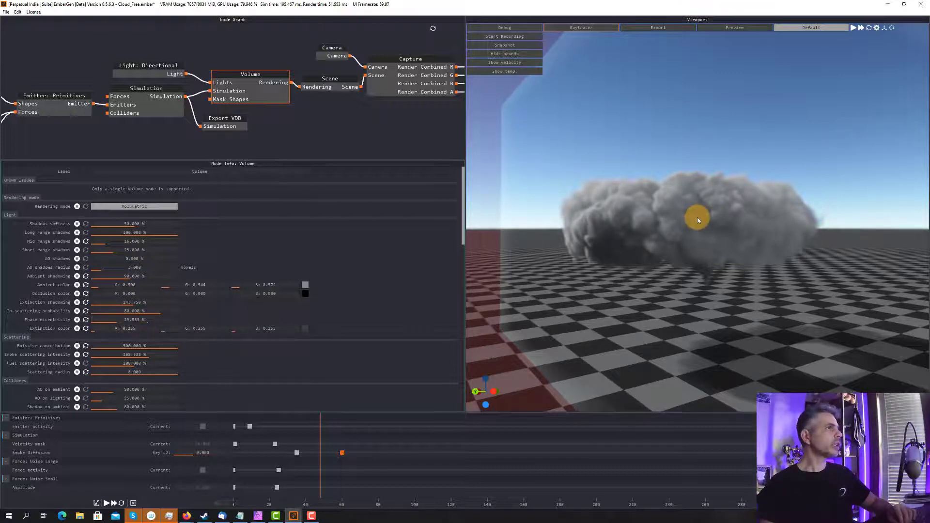
pyautogui.moveTo(698, 218); pyautogui.dragTo(672, 214)
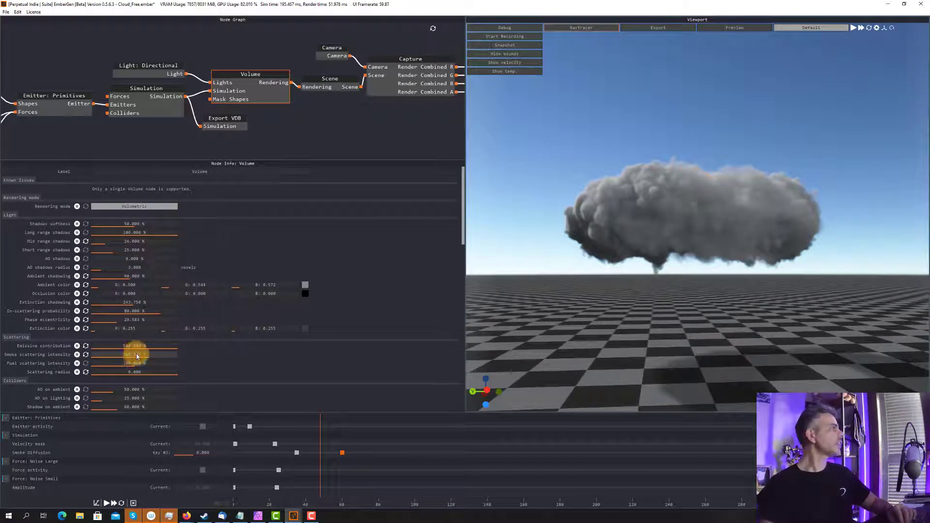
pyautogui.moveTo(135, 358)
pyautogui.mouseDown()
pyautogui.moveTo(56, 353)
pyautogui.moveTo(249, 359)
pyautogui.moveTo(3, 346)
pyautogui.moveTo(226, 348)
pyautogui.moveTo(129, 351)
pyautogui.moveTo(181, 369)
pyautogui.moveTo(152, 358)
pyautogui.mouseUp()
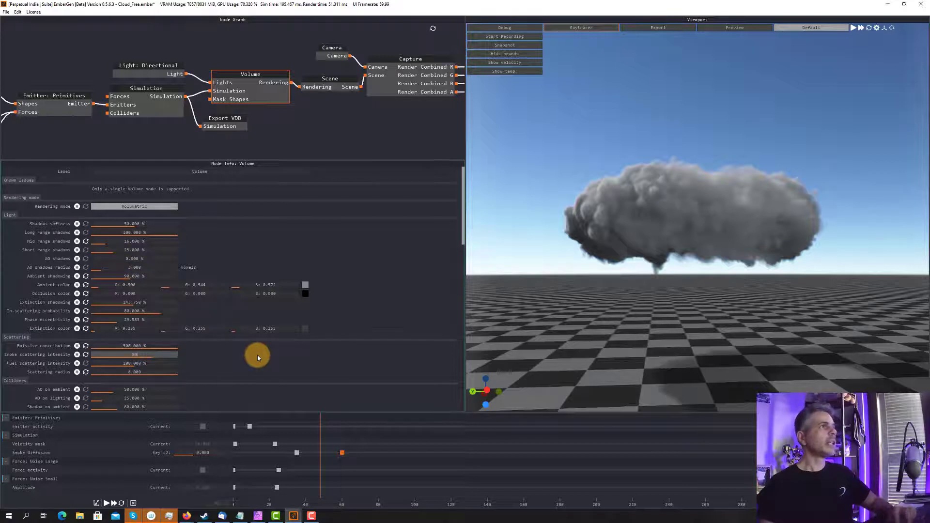
pyautogui.write('50')
pyautogui.press('Return')
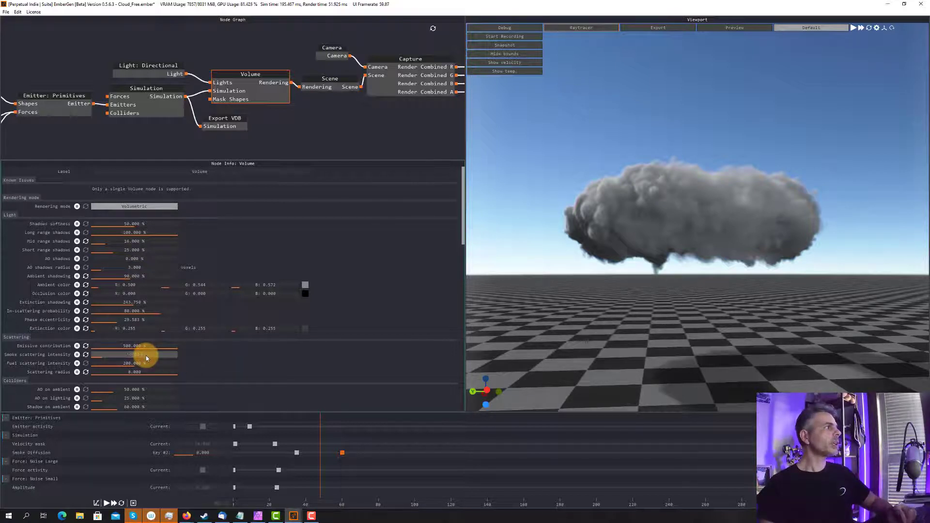
pyautogui.moveTo(146, 357); pyautogui.dragTo(342, 336)
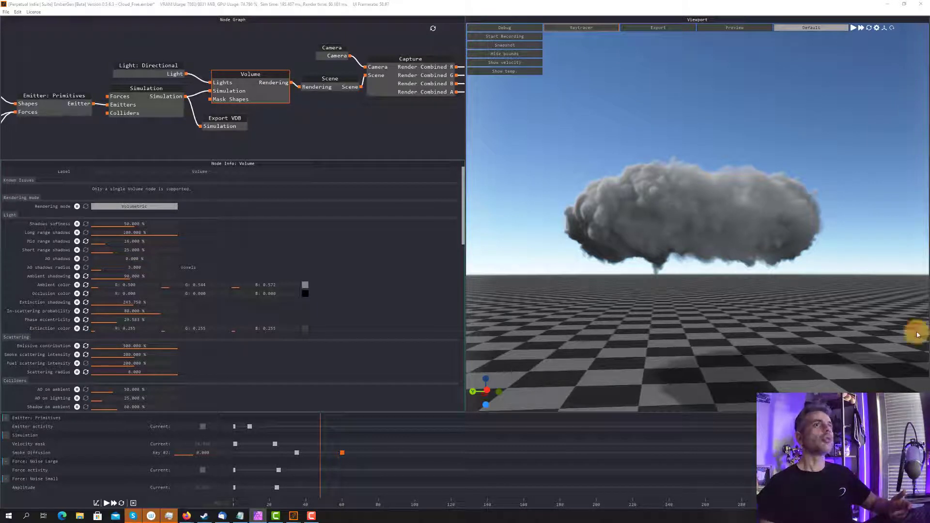
# Set the Volume node's dense color to R 0.87, G 0.87 and B 0.87
pyautogui.scroll(-2, 252, 329)
pyautogui.scroll(-2, 322, 305)
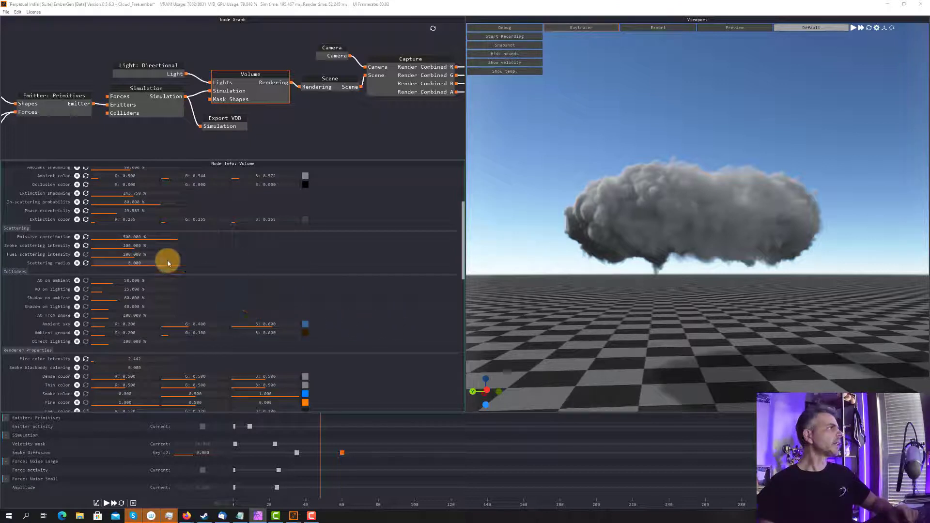
pyautogui.scroll(-2, 236, 308)
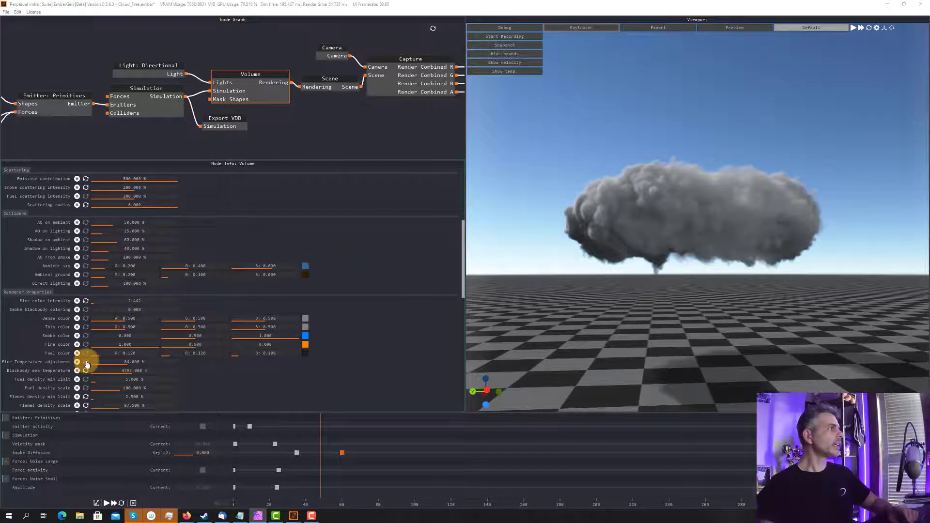
pyautogui.click(120, 318)
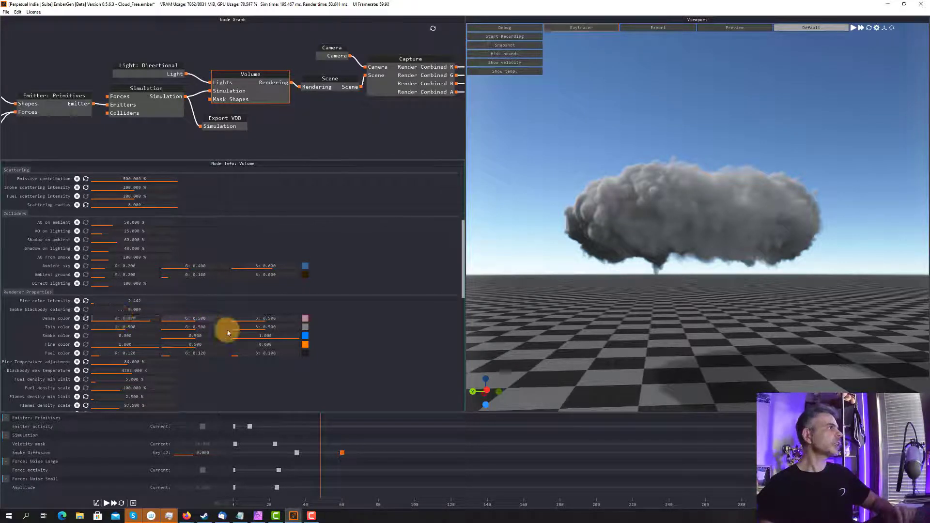
pyautogui.doubleClick(203, 318)
pyautogui.write('0.87')
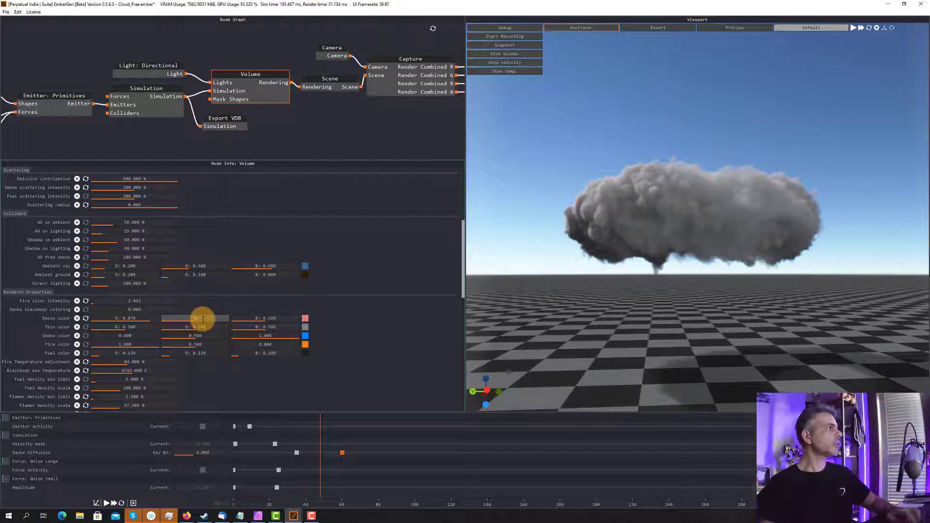
pyautogui.press('Return')
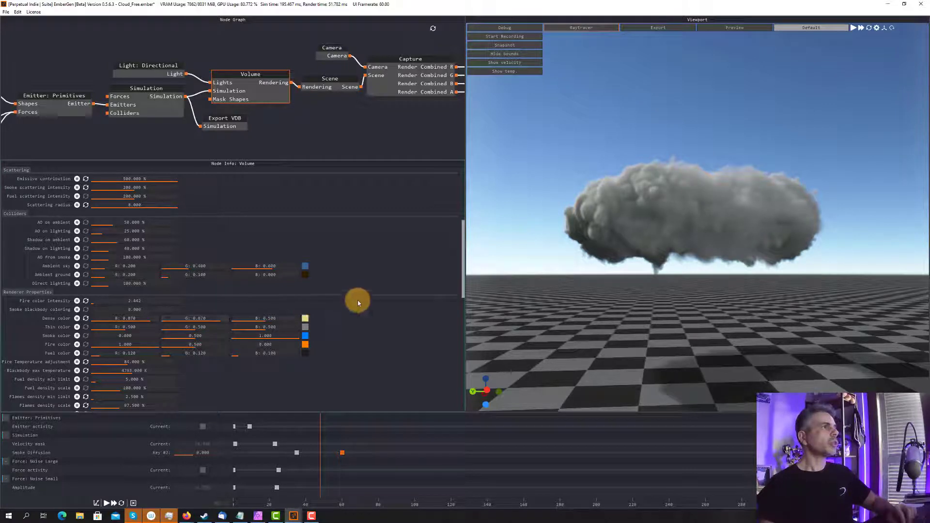
pyautogui.doubleClick(278, 318)
pyautogui.write('0.87')
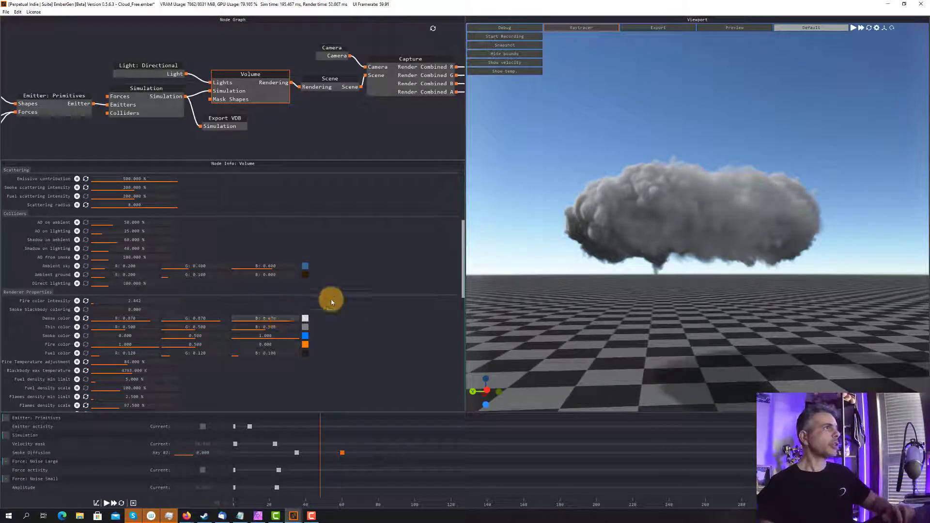
pyautogui.press('Return')
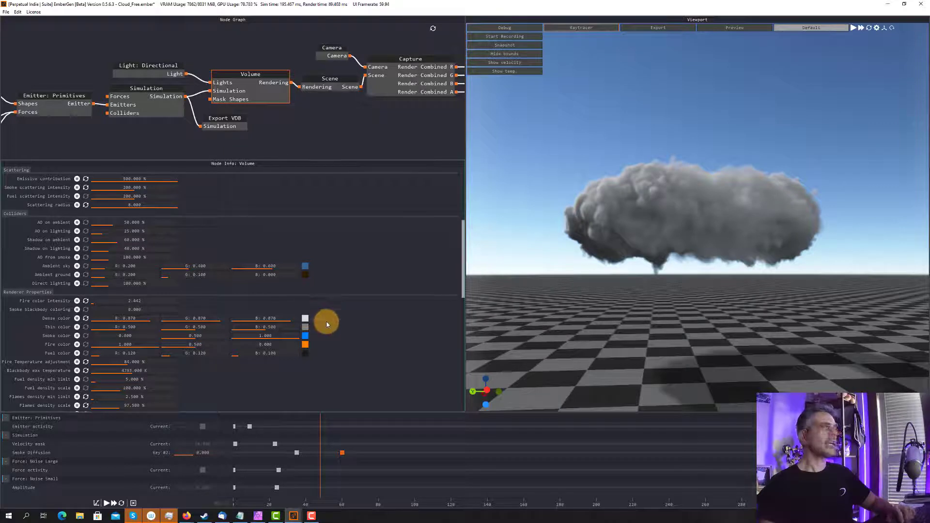
# Set the Volume node's thin color to 0.987 for red, green and blue
pyautogui.doubleClick(130, 327)
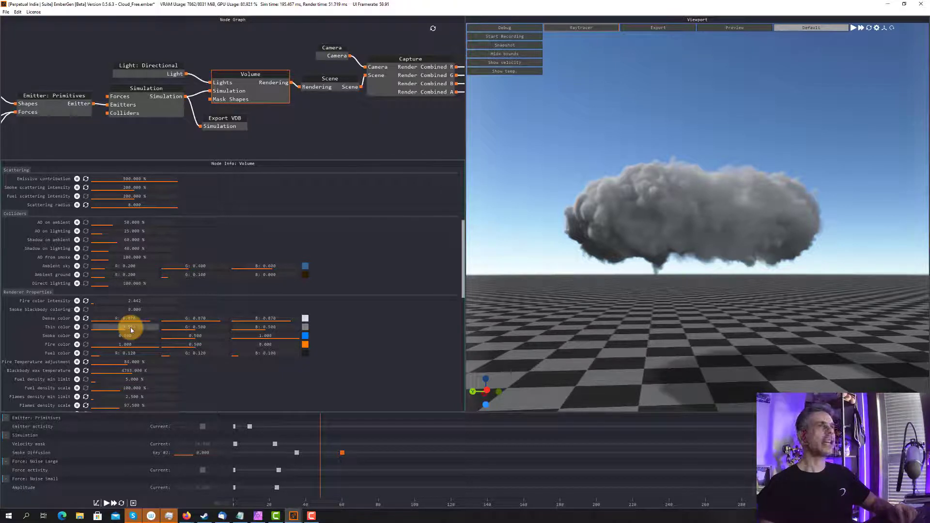
pyautogui.write('1')
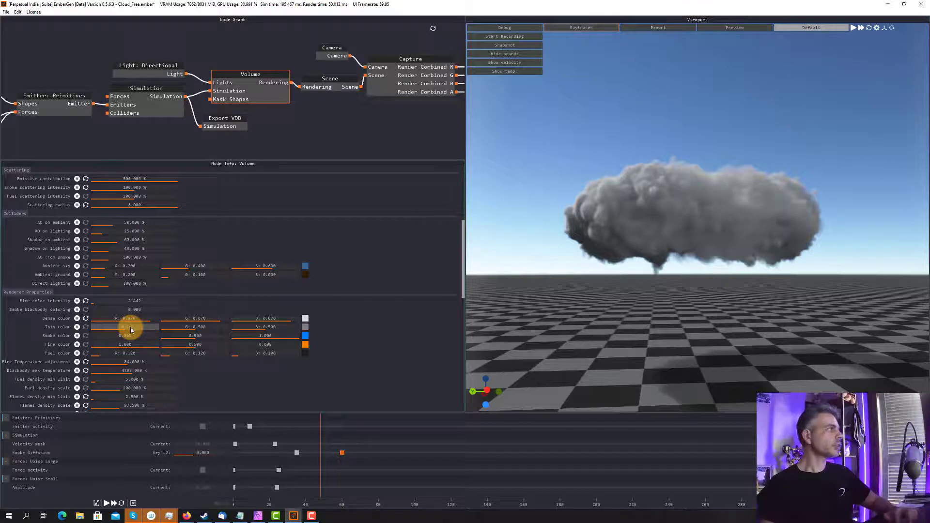
pyautogui.doubleClick(209, 329)
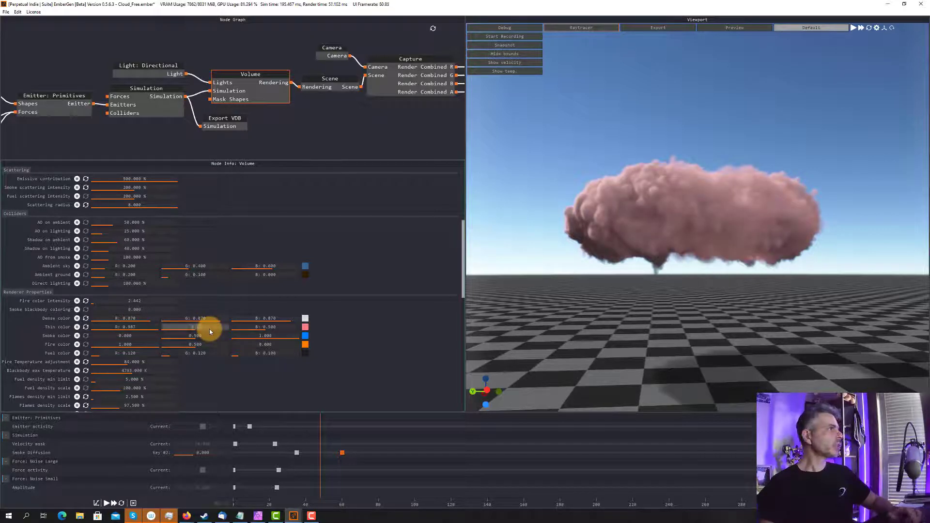
pyautogui.write('0.987')
pyautogui.press('Return')
pyautogui.doubleClick(273, 327)
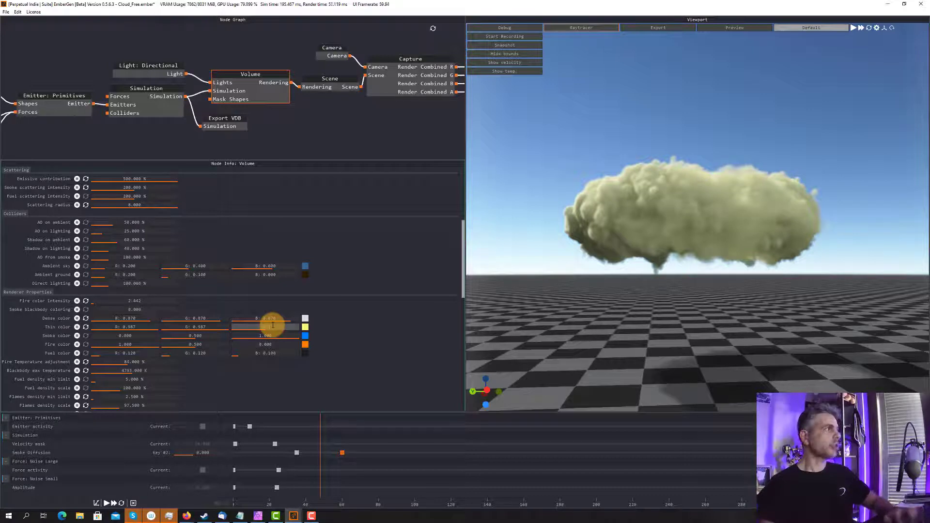
pyautogui.write('0.987')
pyautogui.press('Return')
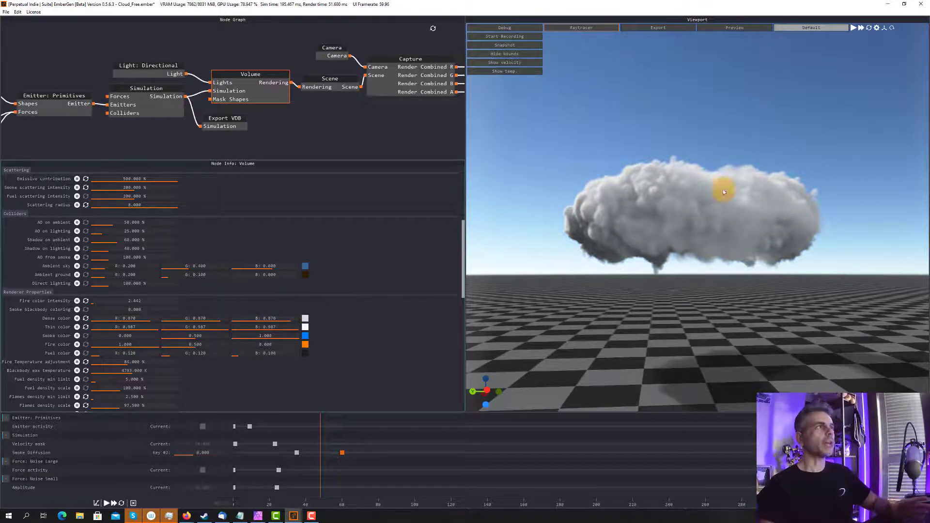
# Tune the smoke density min limit to about 11.8% while checking the cloud's shape, and save the project
pyautogui.moveTo(692, 197)
pyautogui.mouseDown()
pyautogui.moveTo(649, 217)
pyautogui.moveTo(660, 202)
pyautogui.moveTo(710, 189)
pyautogui.moveTo(685, 193)
pyautogui.mouseUp()
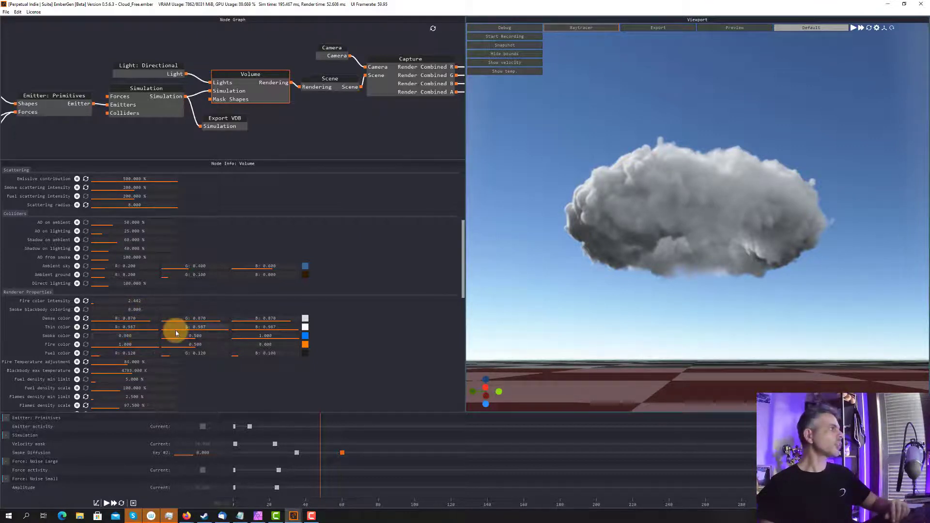
pyautogui.scroll(-3, 146, 364)
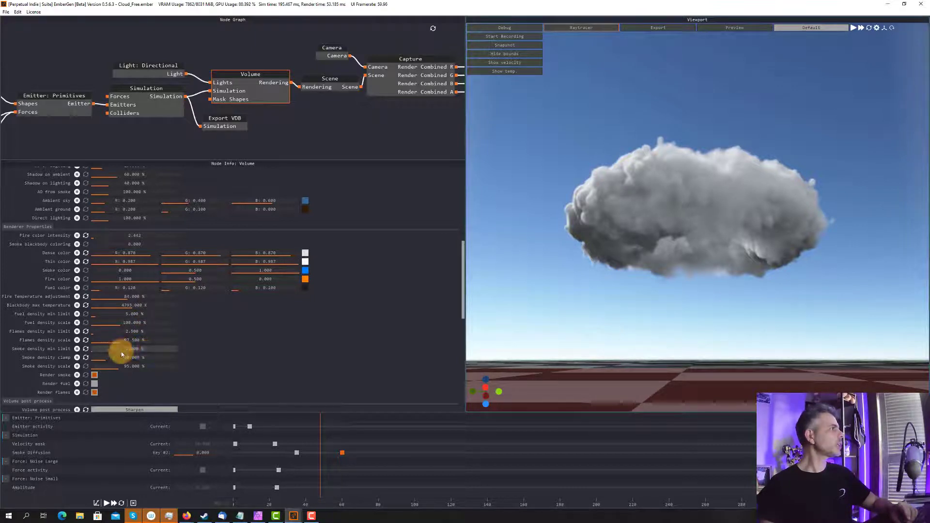
pyautogui.moveTo(118, 353)
pyautogui.mouseDown()
pyautogui.moveTo(162, 349)
pyautogui.moveTo(123, 349)
pyautogui.mouseUp()
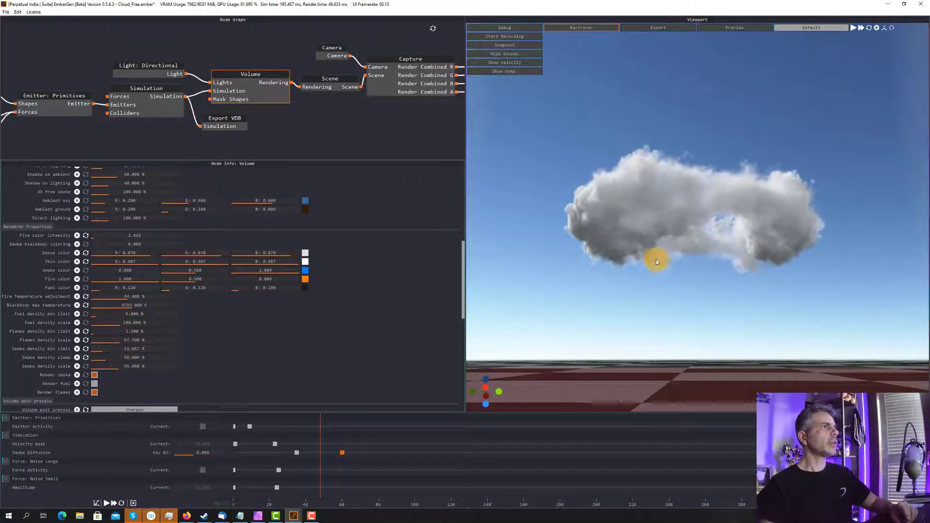
pyautogui.moveTo(656, 259); pyautogui.dragTo(683, 219)
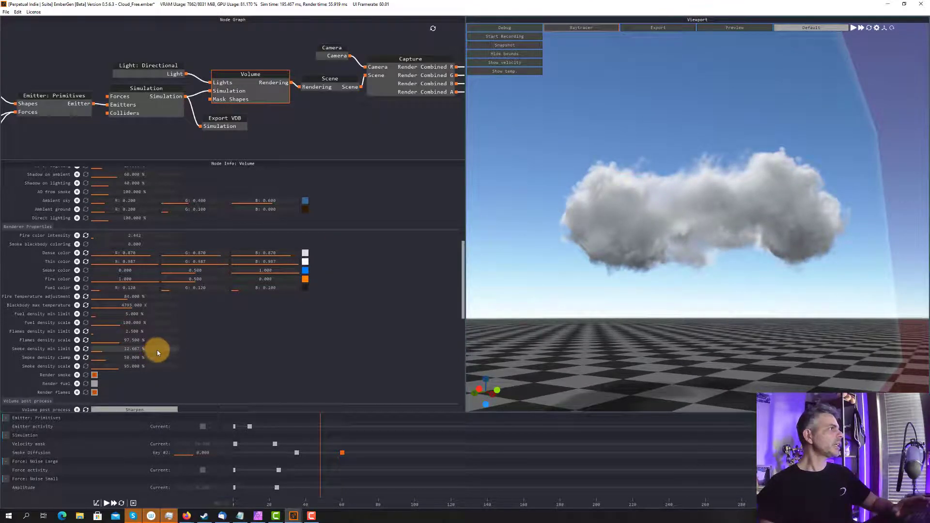
pyautogui.moveTo(142, 352)
pyautogui.mouseDown()
pyautogui.moveTo(110, 349)
pyautogui.moveTo(137, 349)
pyautogui.mouseUp()
pyautogui.moveTo(689, 206); pyautogui.dragTo(728, 186)
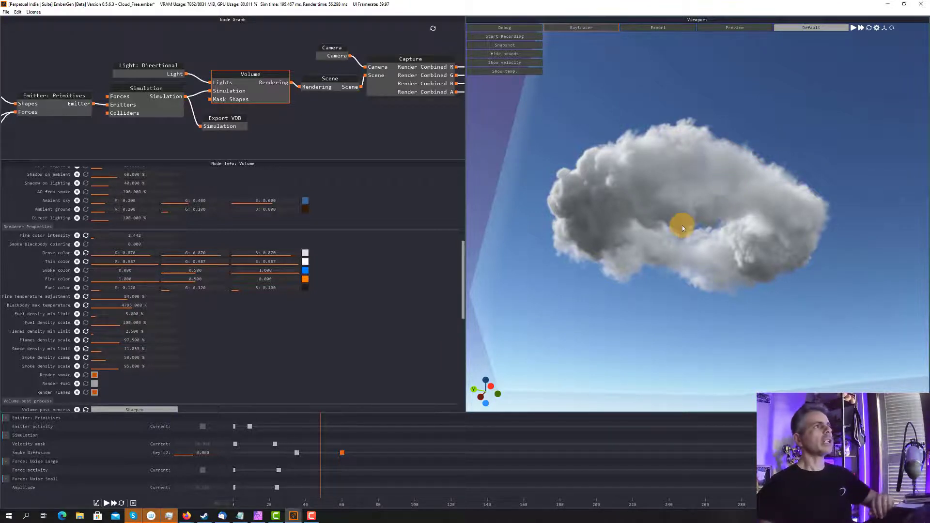
pyautogui.hotkey('ctrl', 's')
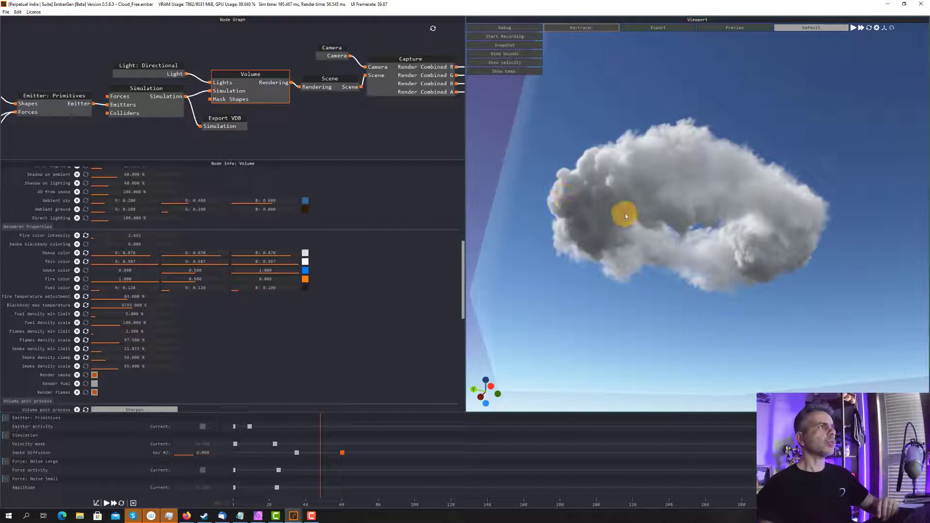
# Try a smoke density scale of about 151% on the Volume node and set it back to 95%
pyautogui.moveTo(720, 173); pyautogui.dragTo(644, 187)
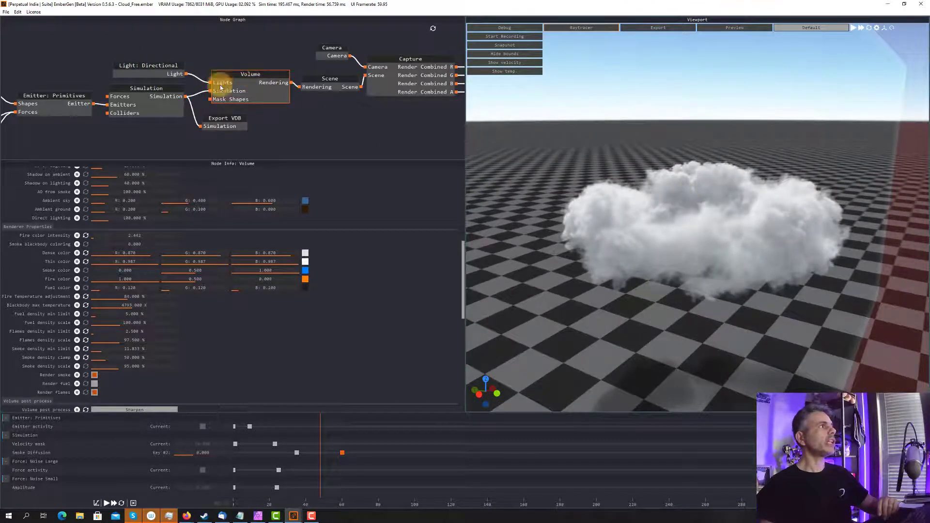
pyautogui.moveTo(605, 254); pyautogui.dragTo(750, 220)
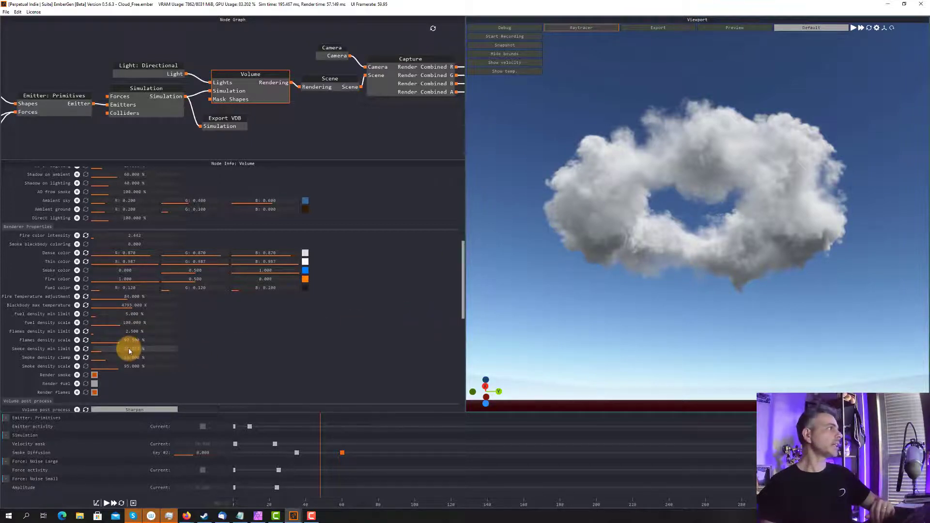
pyautogui.moveTo(130, 355); pyautogui.dragTo(162, 363)
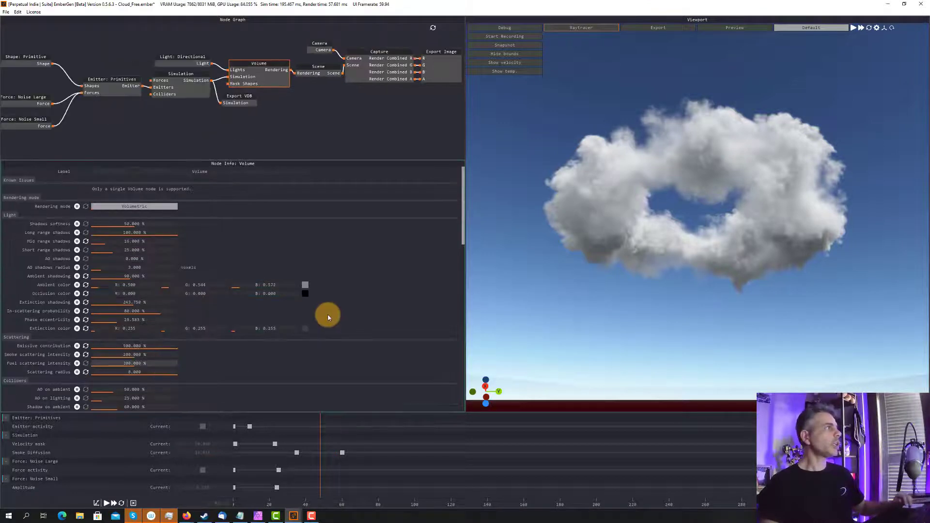
pyautogui.scroll(-2, 172, 335)
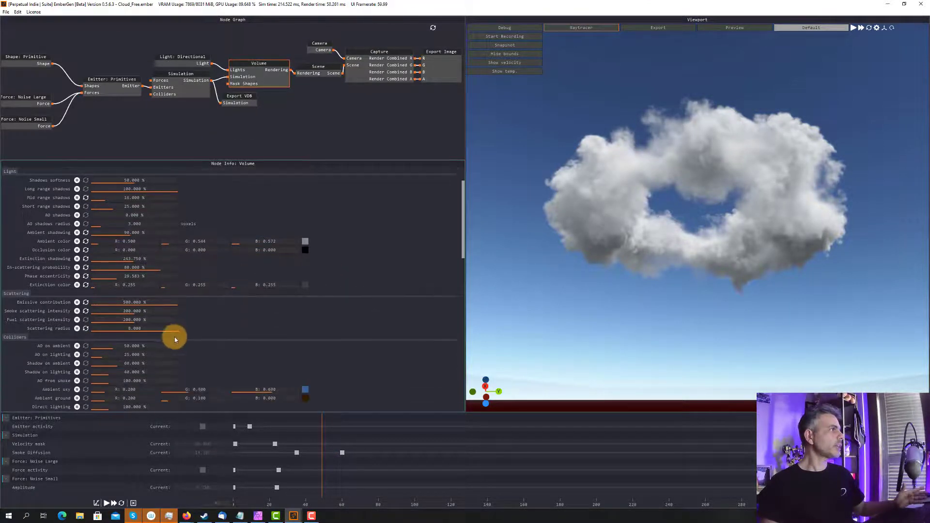
pyautogui.scroll(-8, 175, 340)
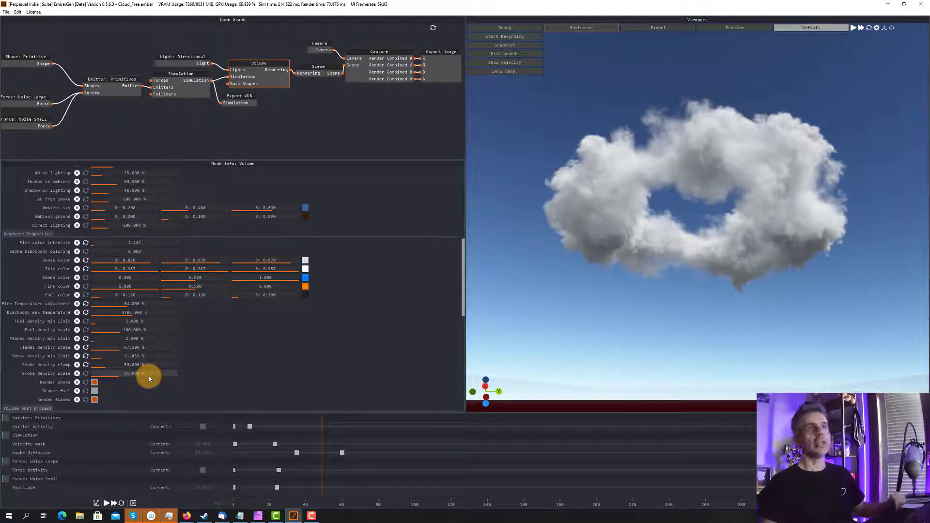
pyautogui.moveTo(148, 377)
pyautogui.mouseDown()
pyautogui.moveTo(133, 378)
pyautogui.moveTo(237, 373)
pyautogui.moveTo(114, 367)
pyautogui.moveTo(173, 361)
pyautogui.moveTo(133, 357)
pyautogui.moveTo(170, 359)
pyautogui.moveTo(152, 359)
pyautogui.mouseUp()
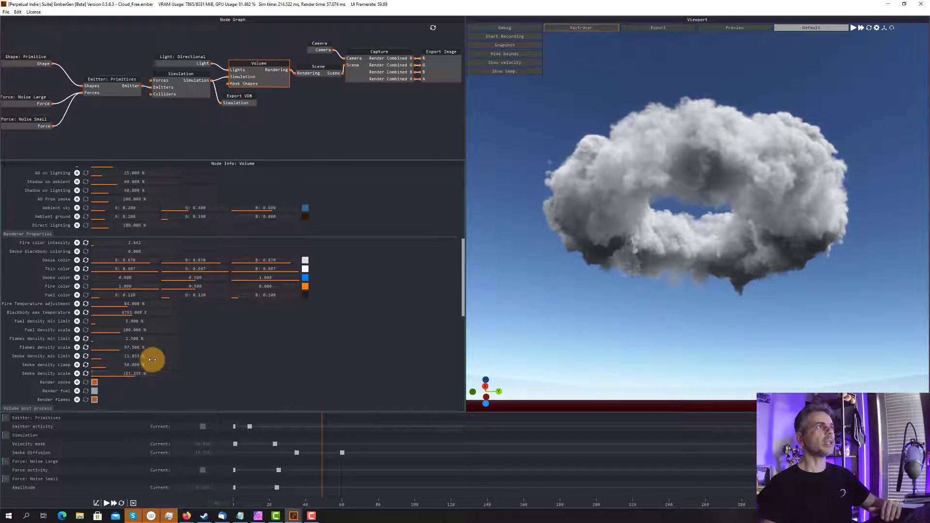
pyautogui.doubleClick(145, 372)
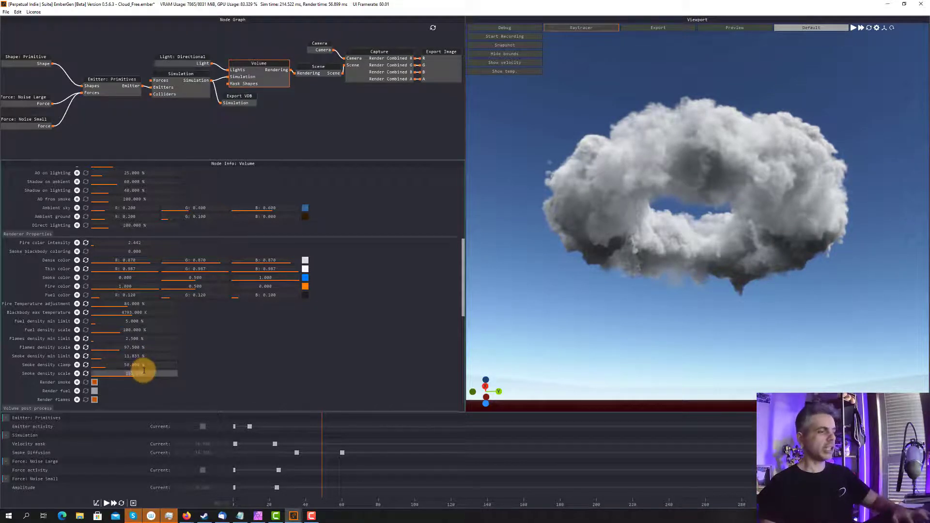
pyautogui.write('95')
pyautogui.press('Return')
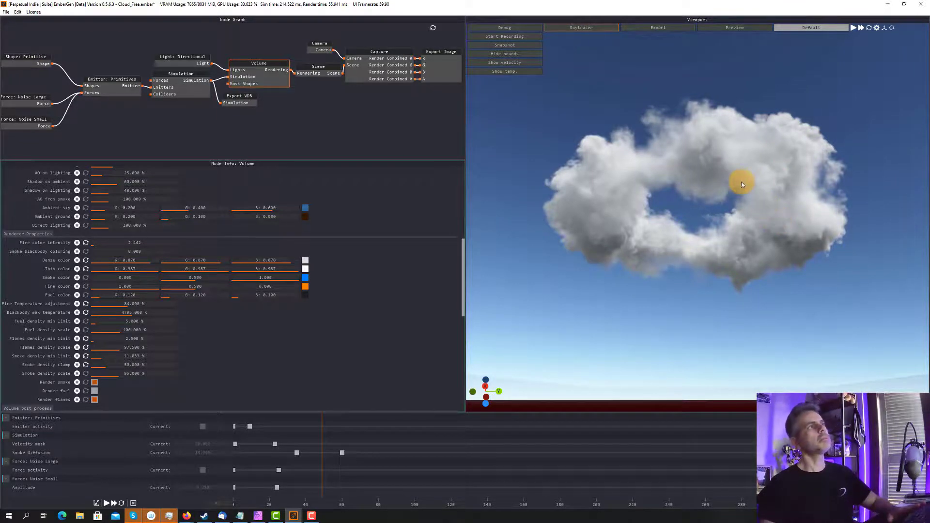
# Lower the Volume node's sharpen smoke value to about 28%
pyautogui.moveTo(741, 181); pyautogui.dragTo(669, 188)
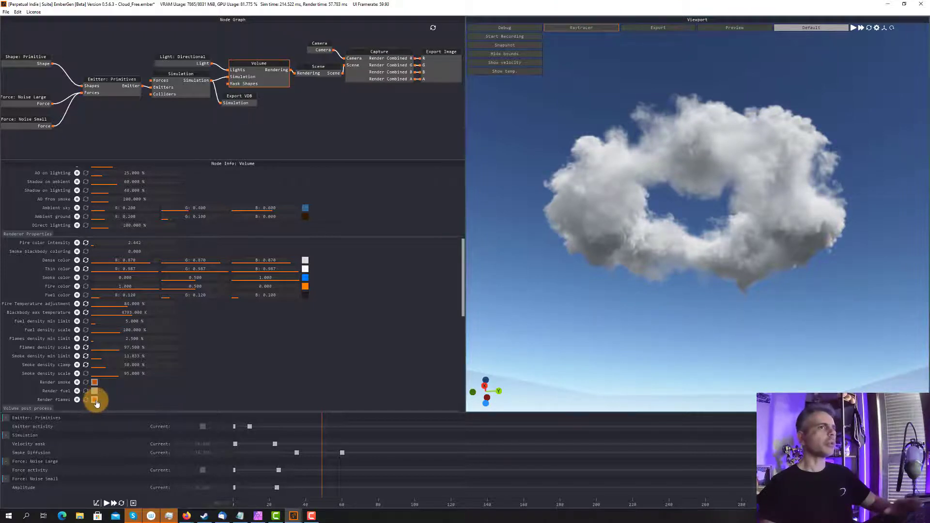
pyautogui.scroll(-3, 194, 359)
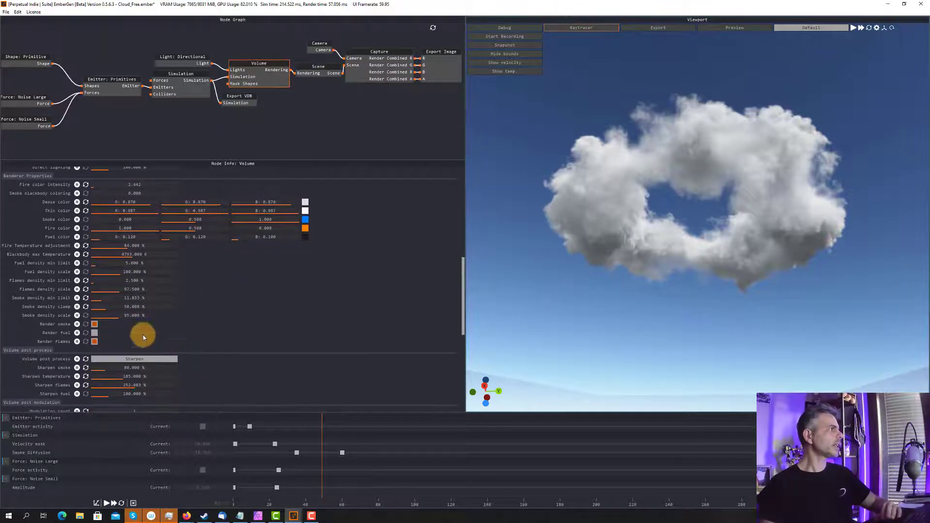
pyautogui.scroll(-2, 101, 343)
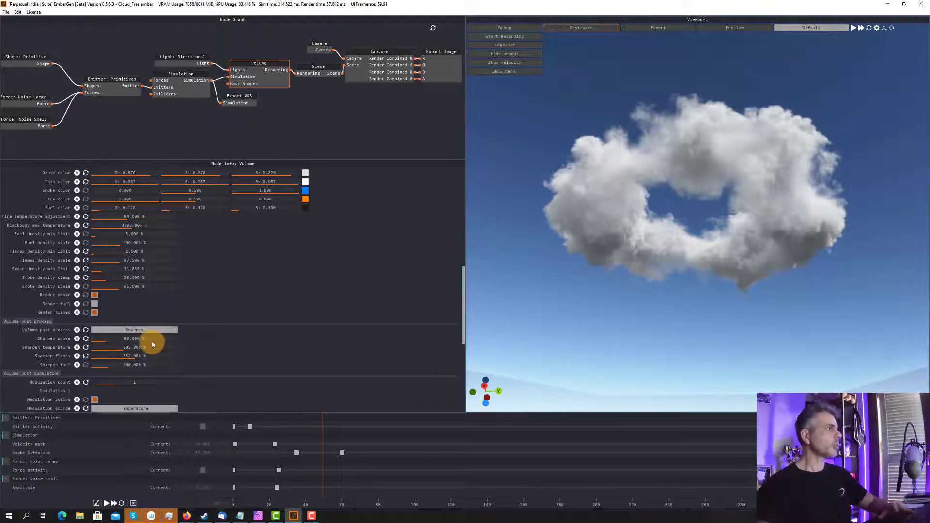
pyautogui.moveTo(144, 338); pyautogui.dragTo(97, 331)
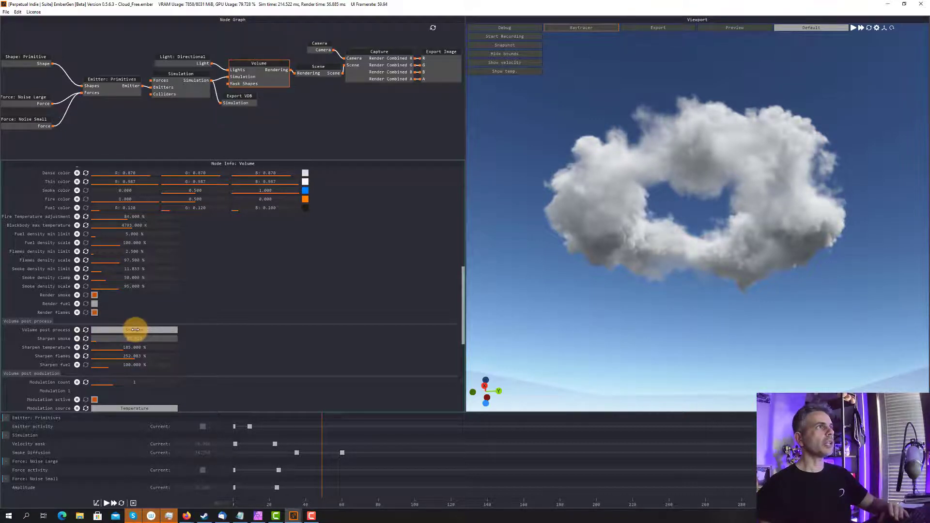
pyautogui.moveTo(136, 330); pyautogui.dragTo(151, 315)
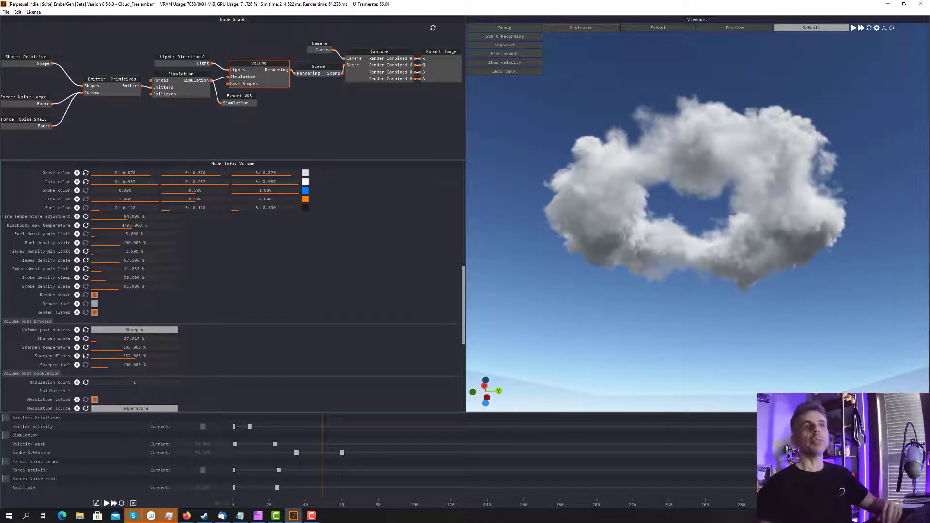
# Save the cloud project under its current file name
pyautogui.hotkey('alt', 'Tab')
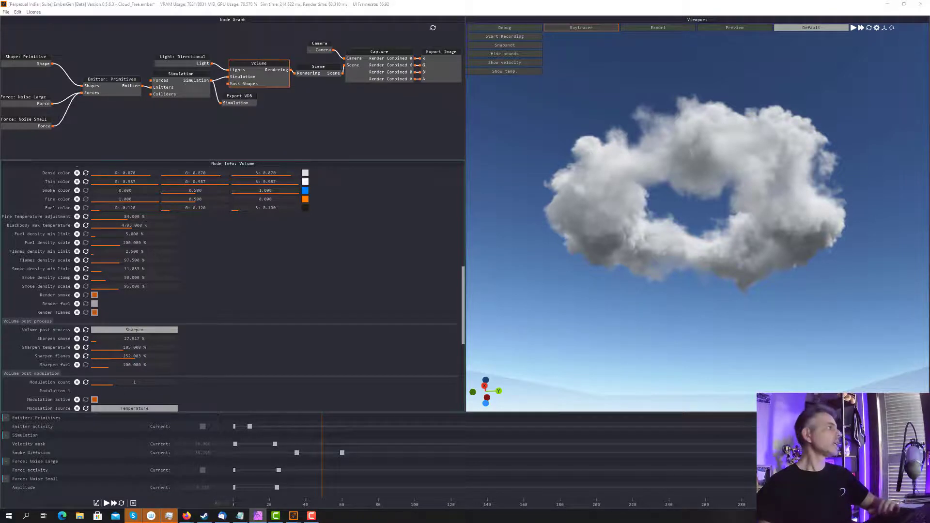
pyautogui.scroll(-3, 323, 301)
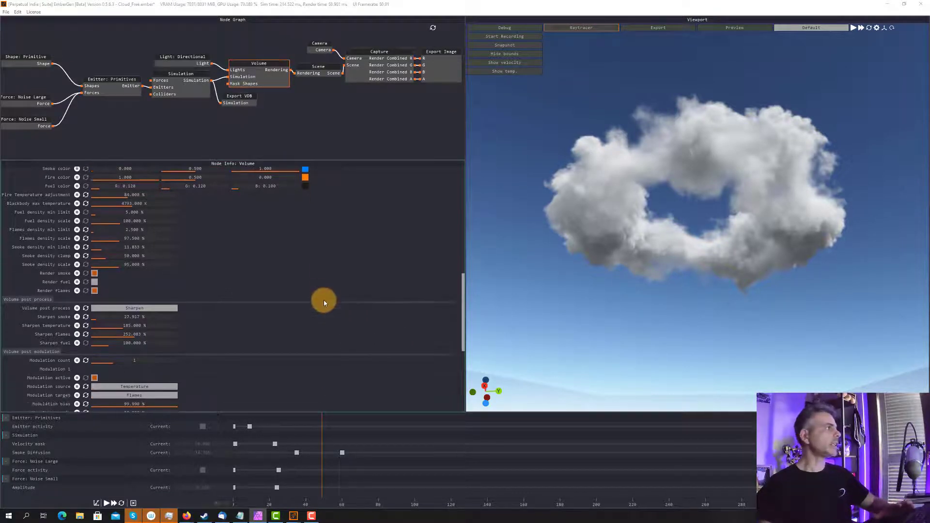
pyautogui.scroll(-4, 324, 300)
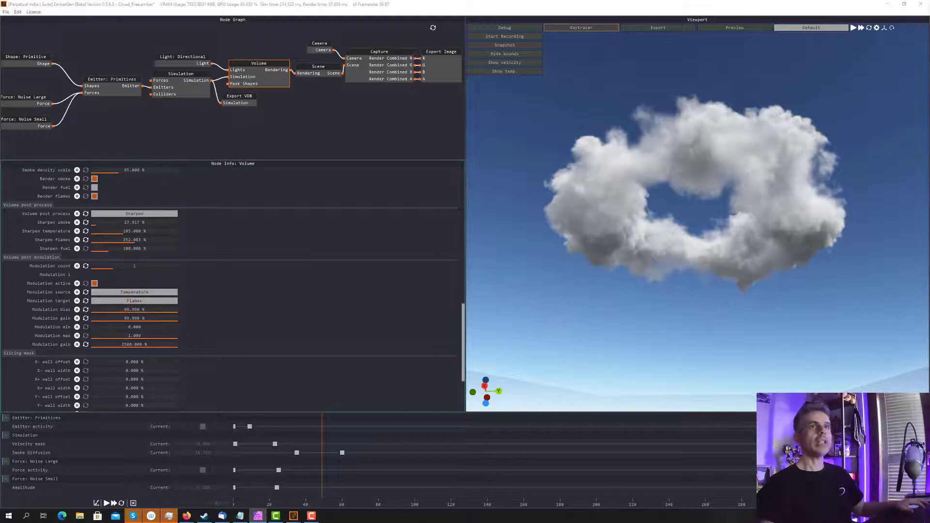
pyautogui.click(5, 12)
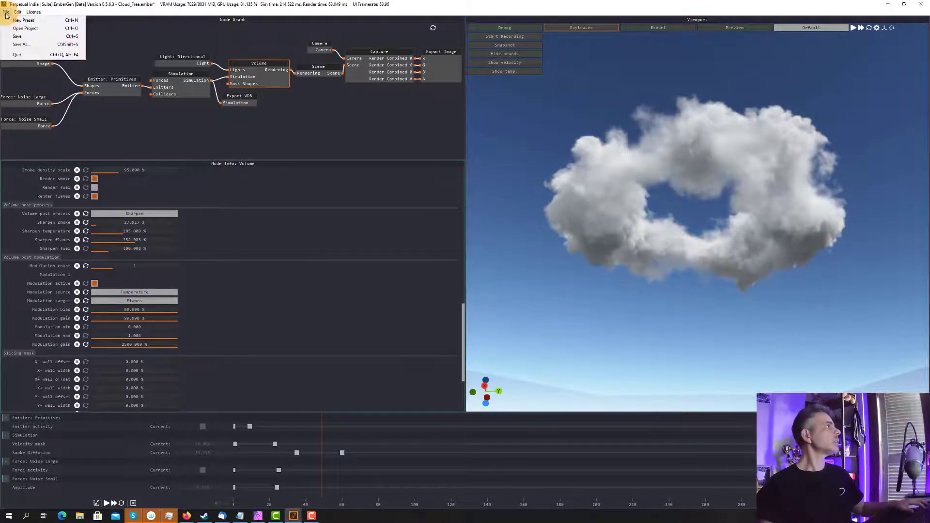
pyautogui.click(17, 36)
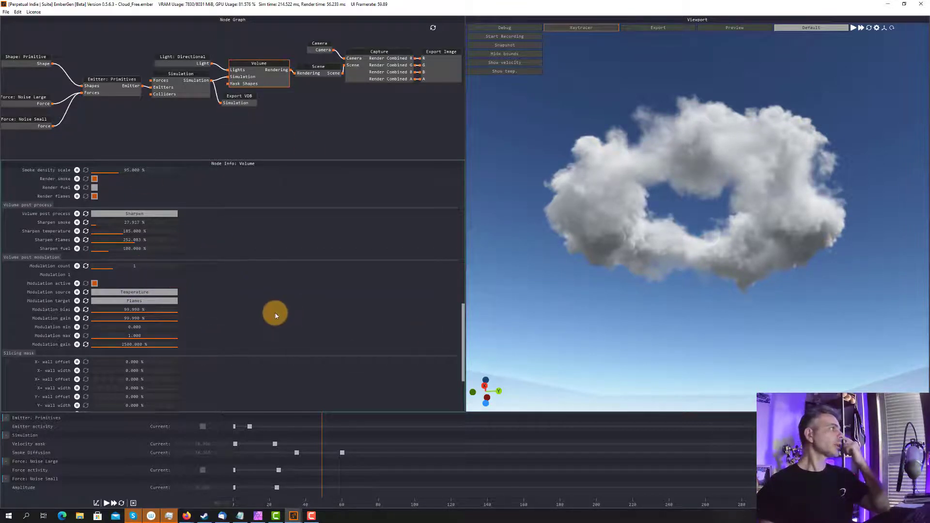
# Review the Volume node's modulation source options and its slicing mask settings
pyautogui.click(141, 293)
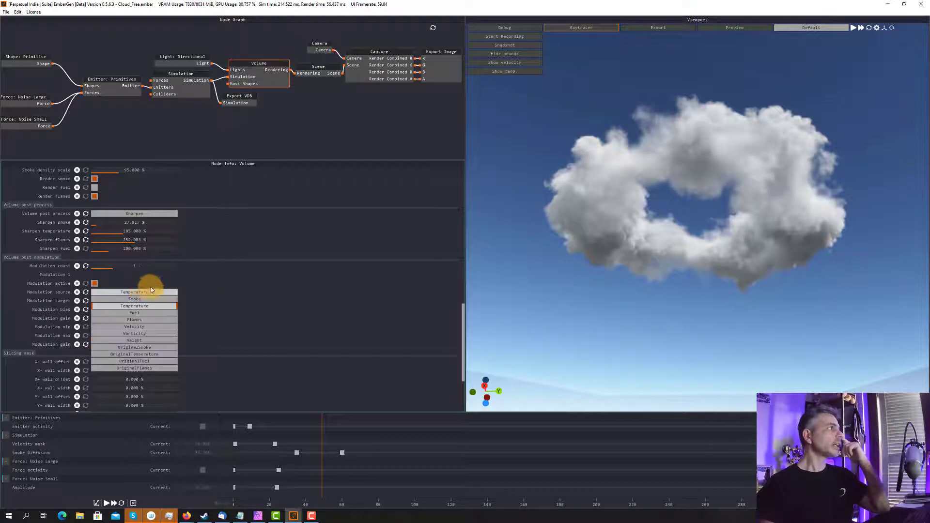
pyautogui.click(265, 301)
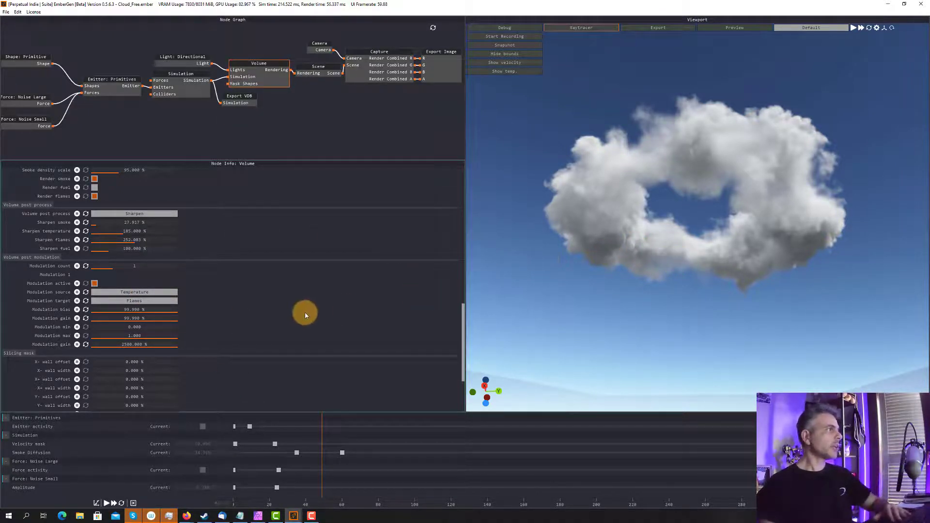
pyautogui.scroll(-5, 304, 314)
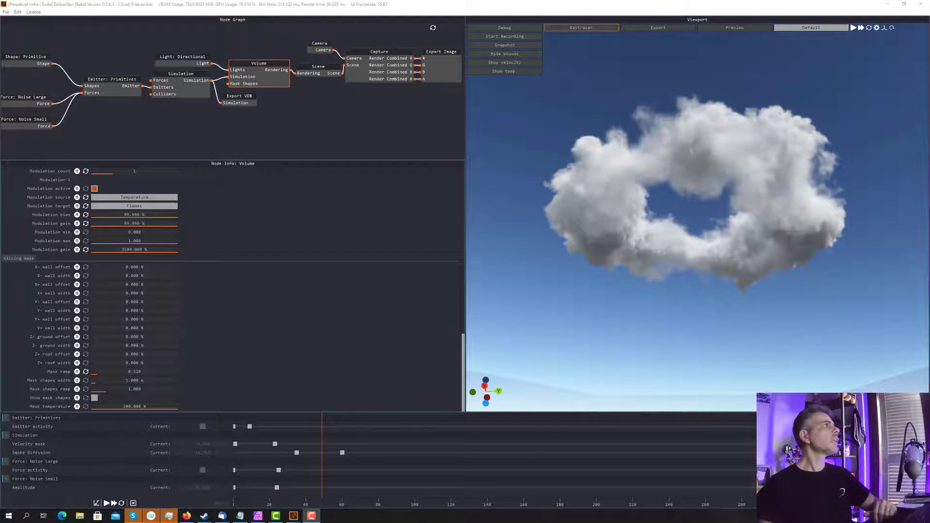
# Raise the Scene node's color vibrance to about 0.242
pyautogui.click(314, 68)
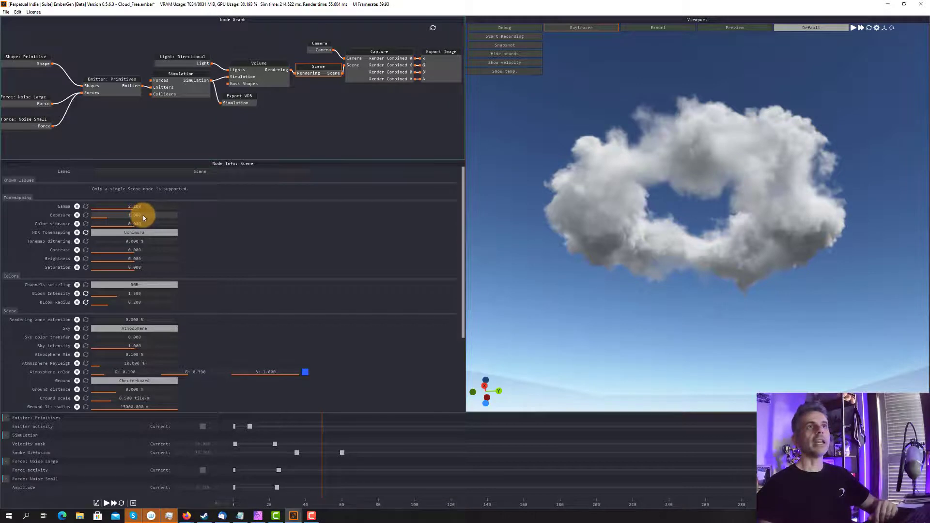
pyautogui.moveTo(141, 227)
pyautogui.mouseDown()
pyautogui.moveTo(208, 228)
pyautogui.moveTo(125, 231)
pyautogui.moveTo(237, 236)
pyautogui.moveTo(100, 234)
pyautogui.moveTo(161, 241)
pyautogui.moveTo(136, 214)
pyautogui.moveTo(177, 214)
pyautogui.moveTo(122, 213)
pyautogui.moveTo(145, 214)
pyautogui.moveTo(145, 231)
pyautogui.moveTo(144, 213)
pyautogui.moveTo(154, 224)
pyautogui.moveTo(140, 224)
pyautogui.moveTo(159, 225)
pyautogui.mouseUp()
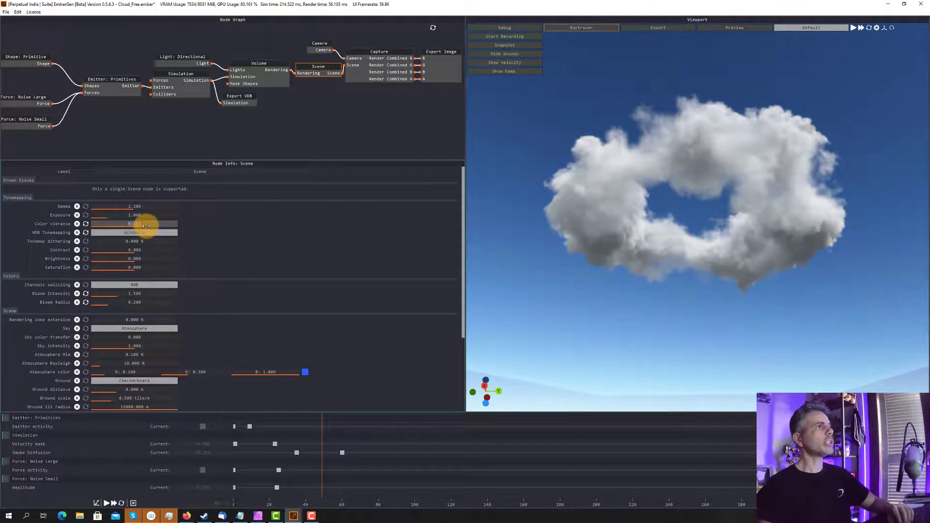
pyautogui.moveTo(146, 225); pyautogui.dragTo(145, 224)
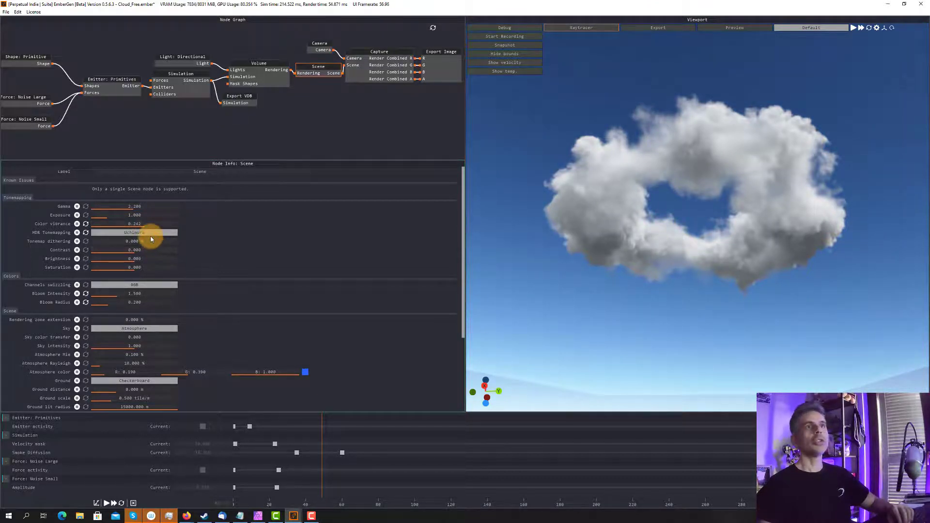
# Try different tonemap dithering and contrast values on the Scene node
pyautogui.moveTo(143, 242); pyautogui.dragTo(62, 245)
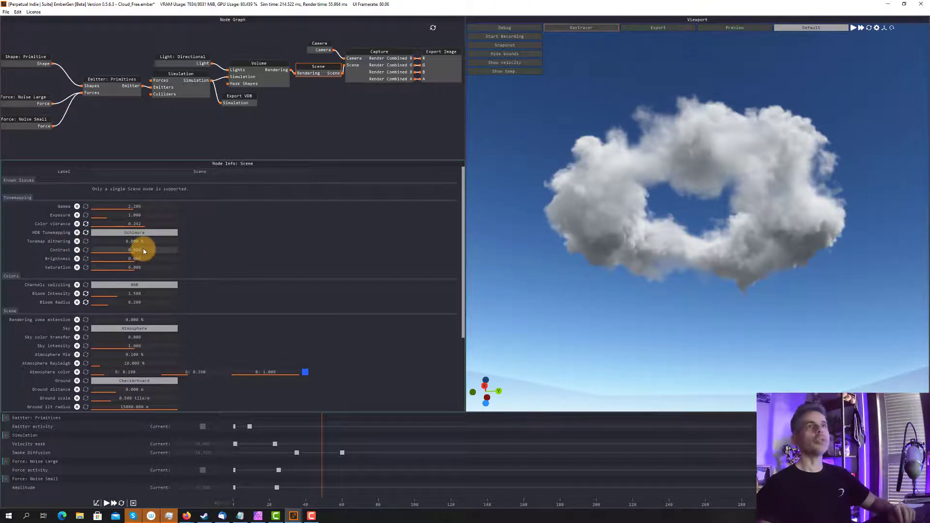
pyautogui.moveTo(142, 250)
pyautogui.mouseDown()
pyautogui.moveTo(156, 250)
pyautogui.moveTo(123, 250)
pyautogui.moveTo(135, 250)
pyautogui.mouseUp()
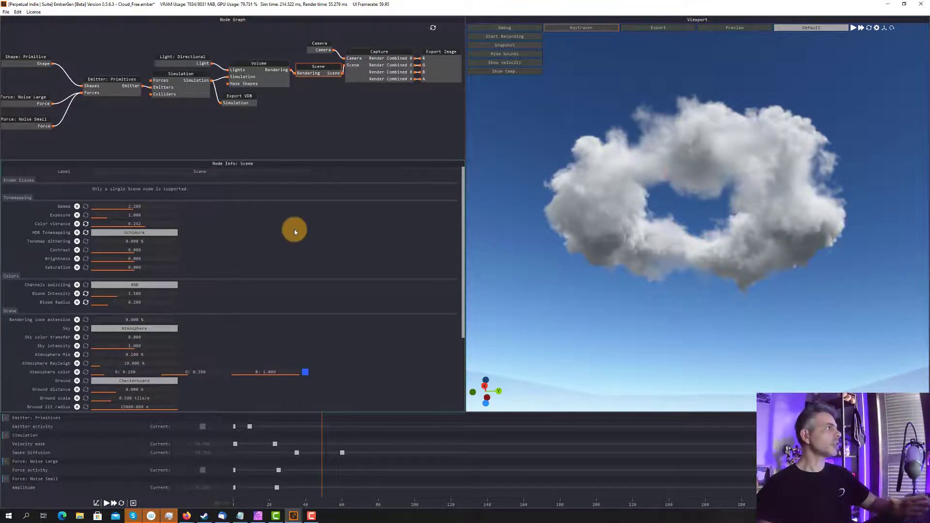
# Look through the Scene node's color, sky, ground and rendering style settings
pyautogui.scroll(-3, 321, 281)
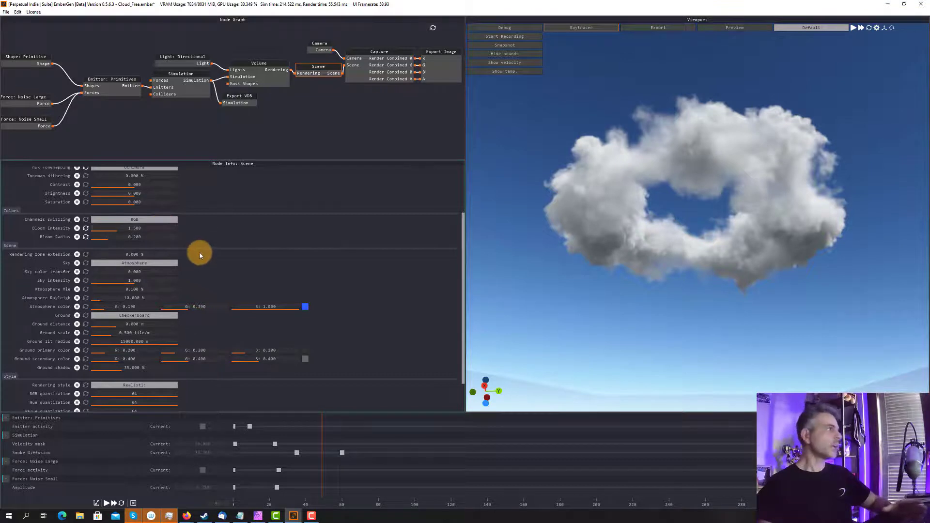
pyautogui.scroll(-1, 282, 327)
pyautogui.scroll(-1, 282, 328)
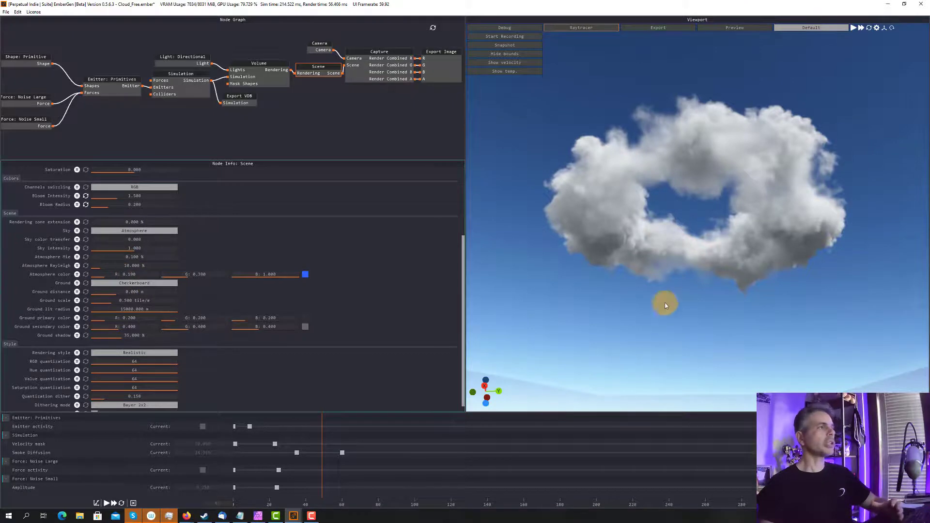
# Replay the simulation to about frame 49 and inspect the cloud from below and from directly above against its bounds
pyautogui.moveTo(665, 303); pyautogui.dragTo(691, 287)
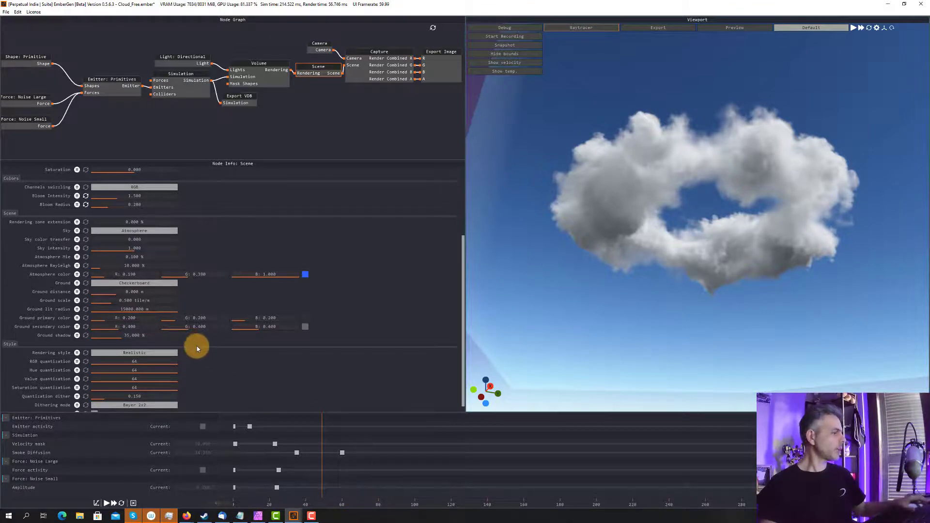
pyautogui.click(108, 504)
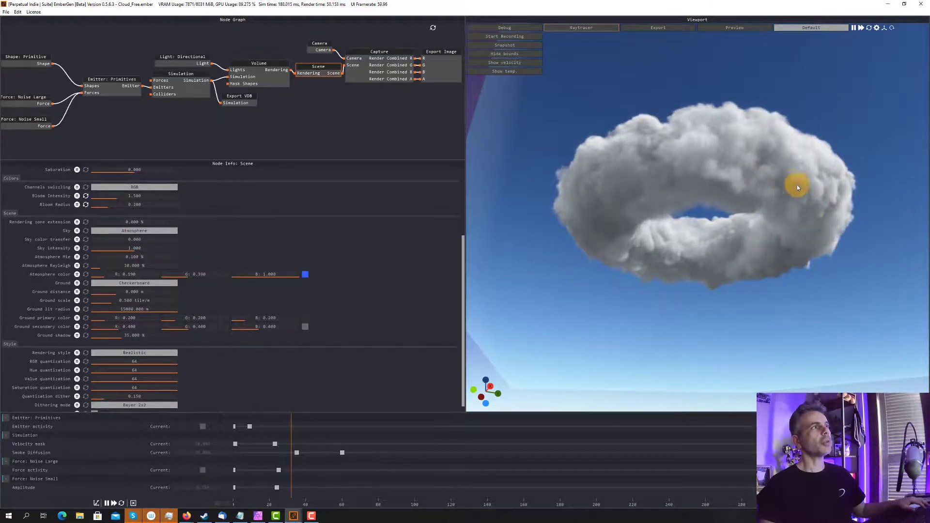
pyautogui.click(107, 504)
pyautogui.moveTo(654, 197); pyautogui.dragTo(749, 201)
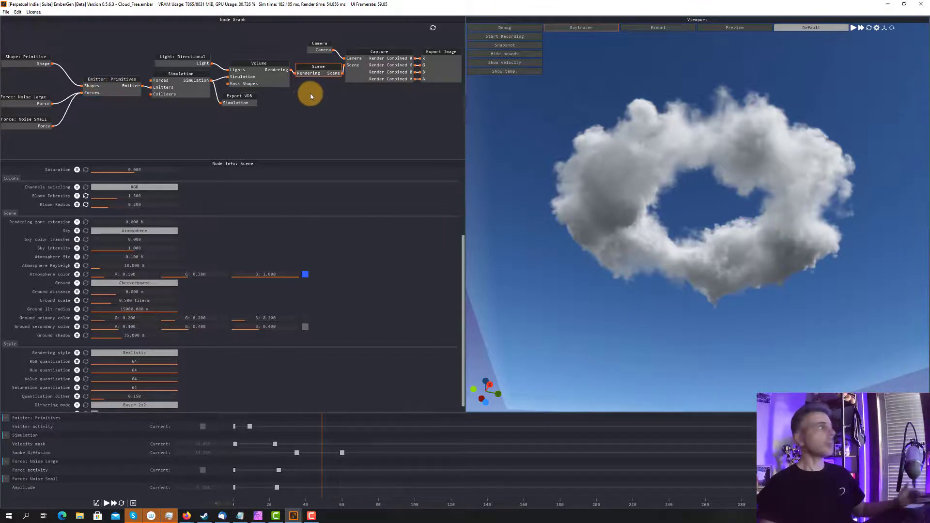
pyautogui.moveTo(735, 129); pyautogui.dragTo(679, 212)
pyautogui.click(503, 250)
pyautogui.moveTo(502, 250); pyautogui.dragTo(638, 305)
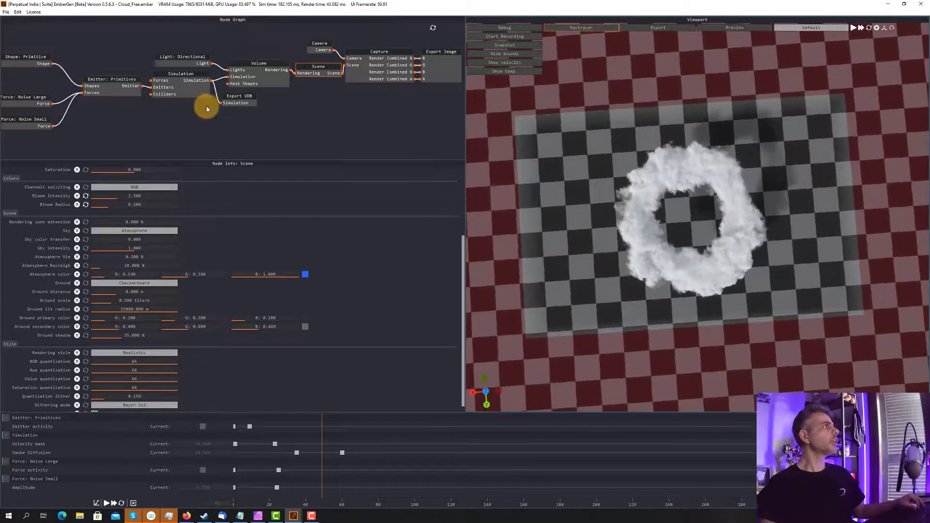
# Set the Simulation node's X bounds to -5.76 m and 5.76 m and apply the new resolution
pyautogui.click(177, 74)
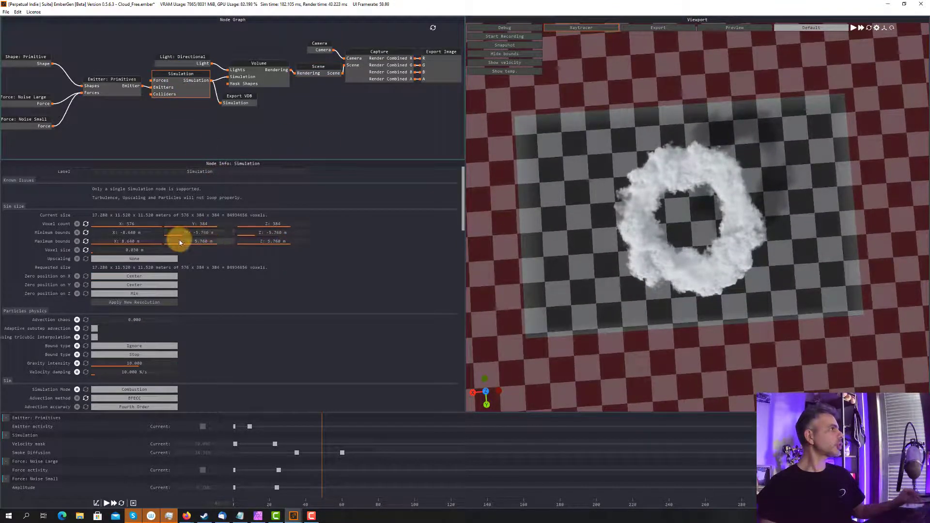
pyautogui.doubleClick(146, 233)
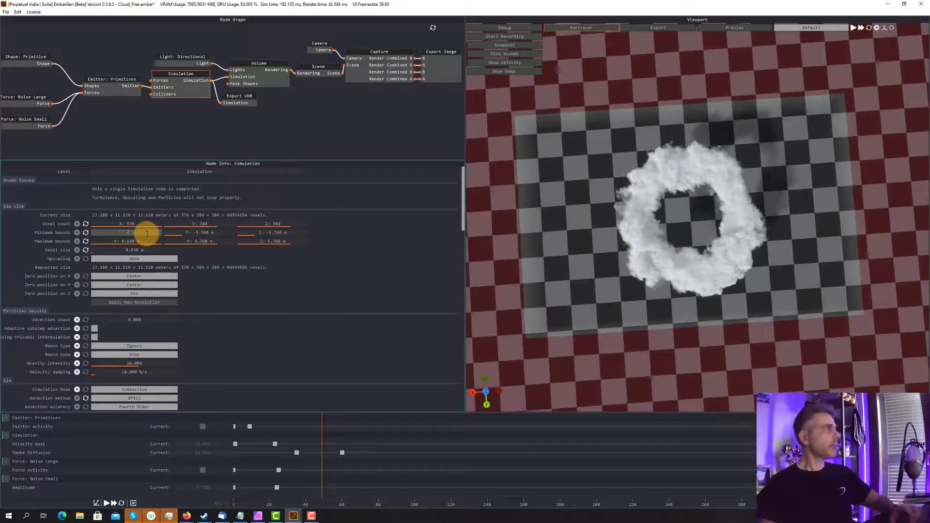
pyautogui.write('-5.76')
pyautogui.press('Return')
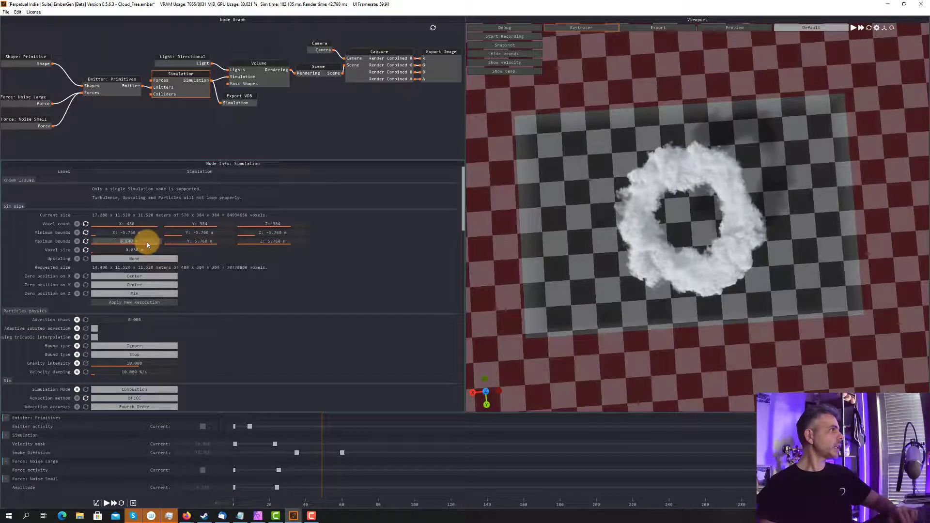
pyautogui.click(135, 301)
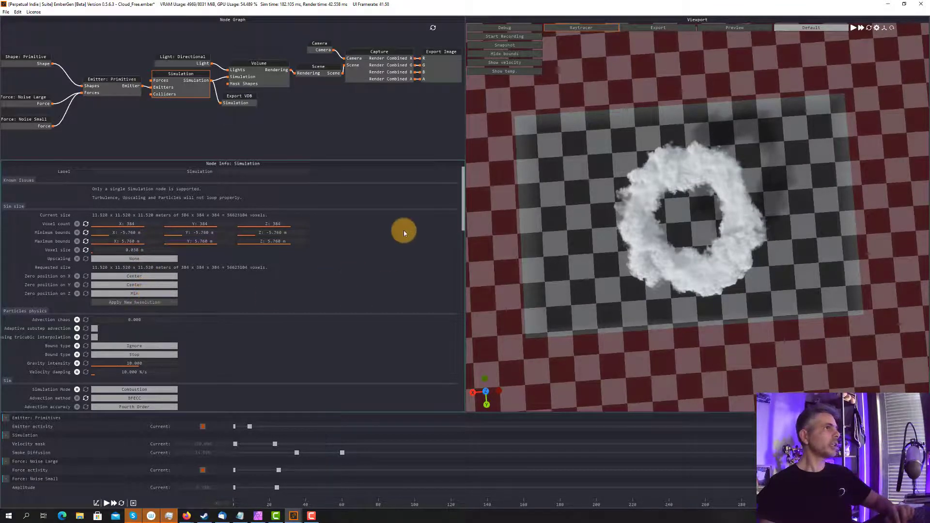
# Run the simulation to about frame 50 and check from the side how much empty height the bounds leave around the cloud
pyautogui.click(106, 503)
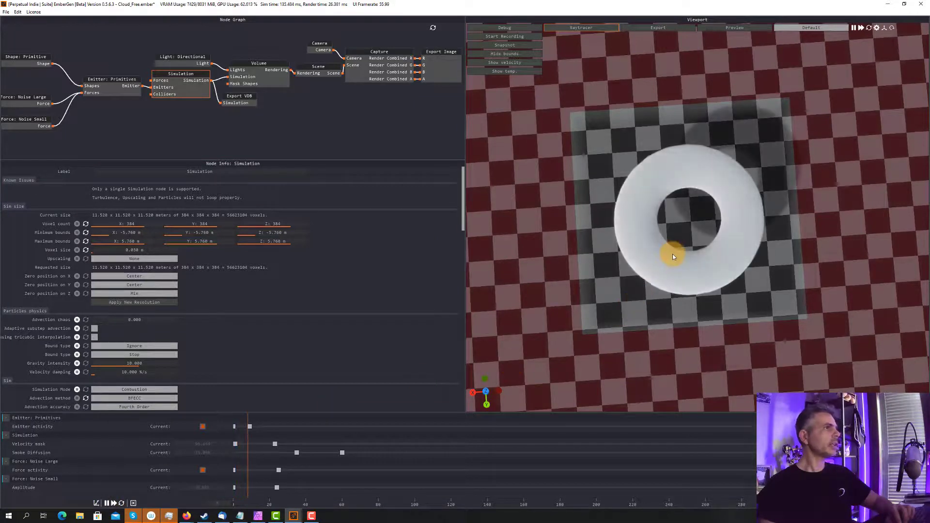
pyautogui.moveTo(673, 254); pyautogui.dragTo(505, 345)
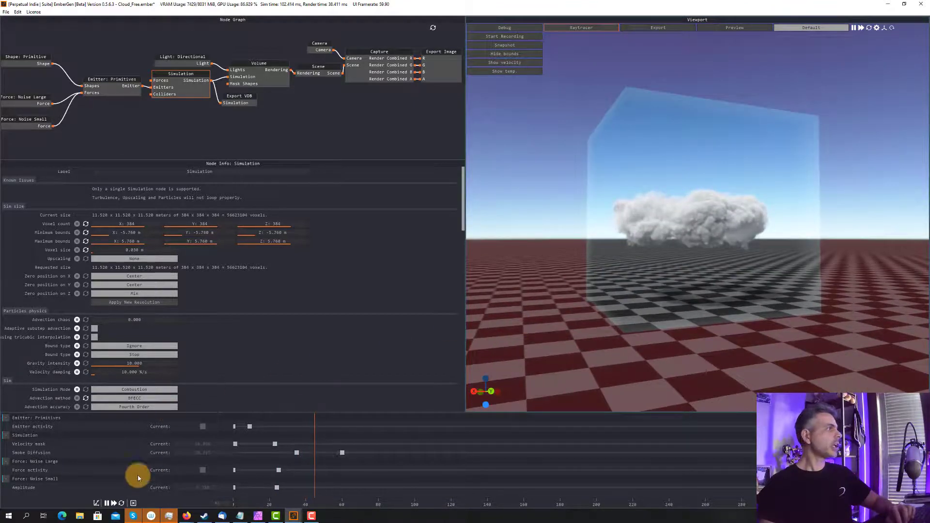
pyautogui.click(107, 504)
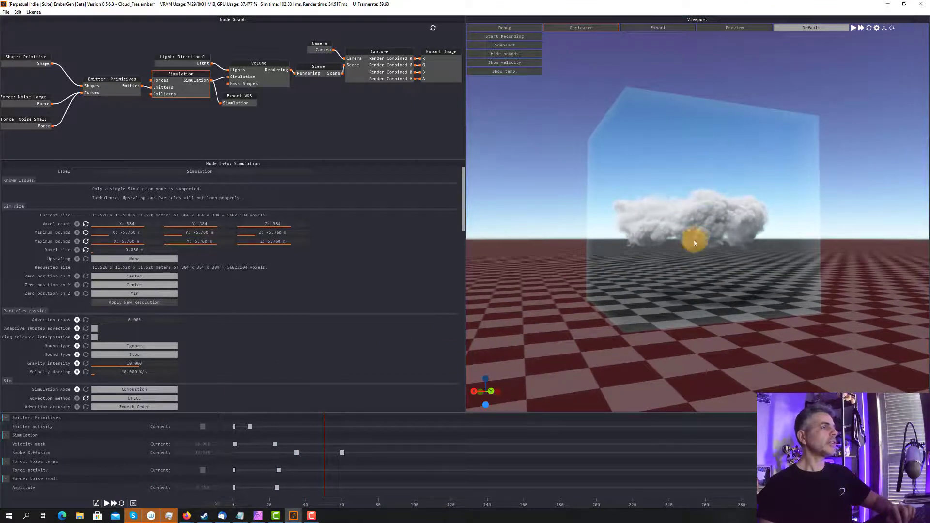
# Apply Z bounds of -2.88 m and 2.88 m to the simulation and run it briefly to check the cloud's placement
pyautogui.doubleClick(290, 234)
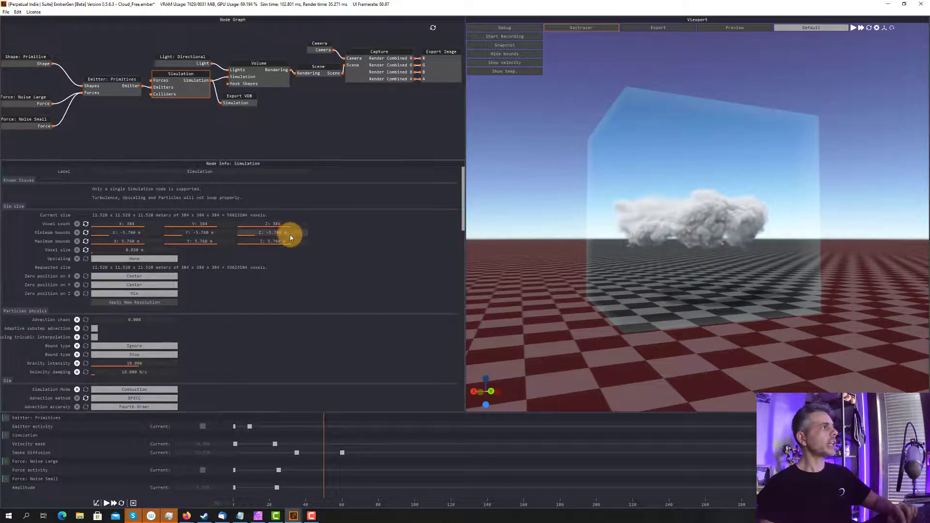
pyautogui.press('Return')
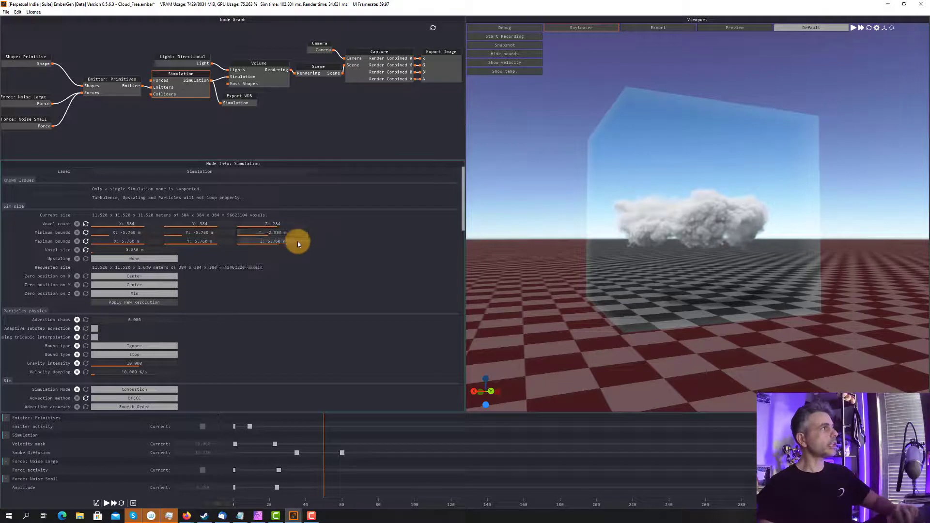
pyautogui.write('3')
pyautogui.press('Return')
pyautogui.click(135, 302)
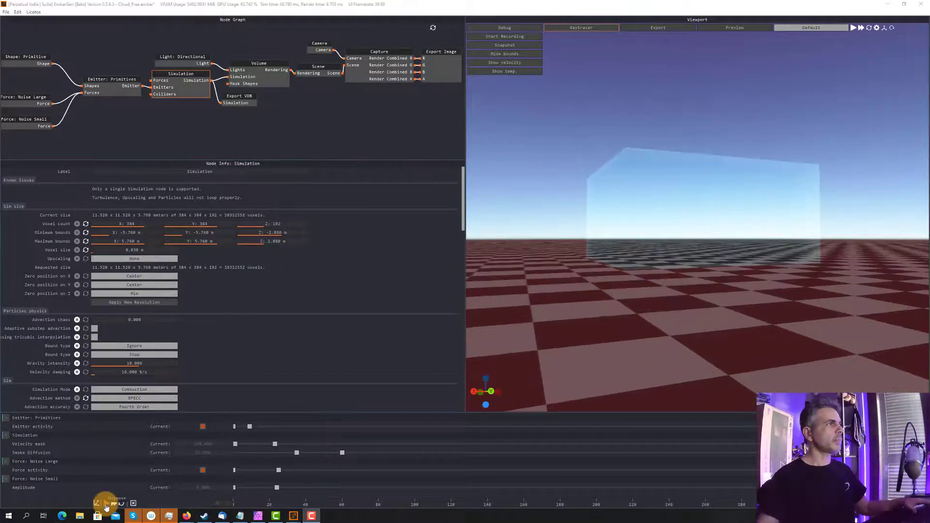
pyautogui.click(107, 503)
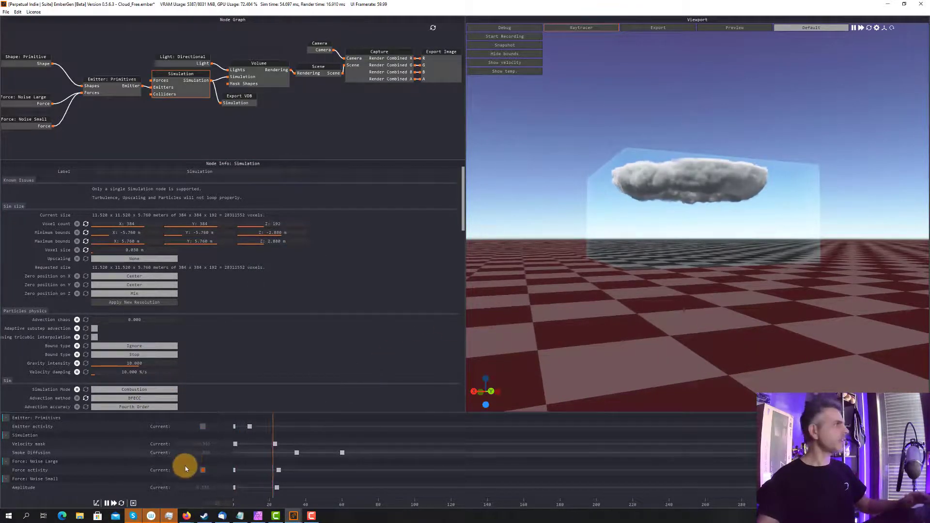
pyautogui.click(107, 503)
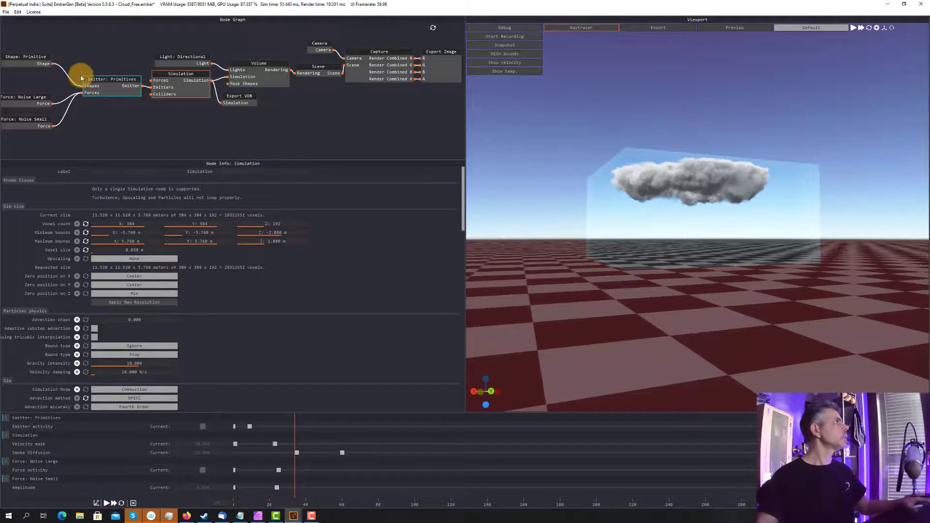
# Lower the torus emitter shape to a Z position of about 1.675 m and reset the simulation
pyautogui.click(20, 63)
pyautogui.moveTo(696, 138); pyautogui.dragTo(690, 197)
pyautogui.click(121, 503)
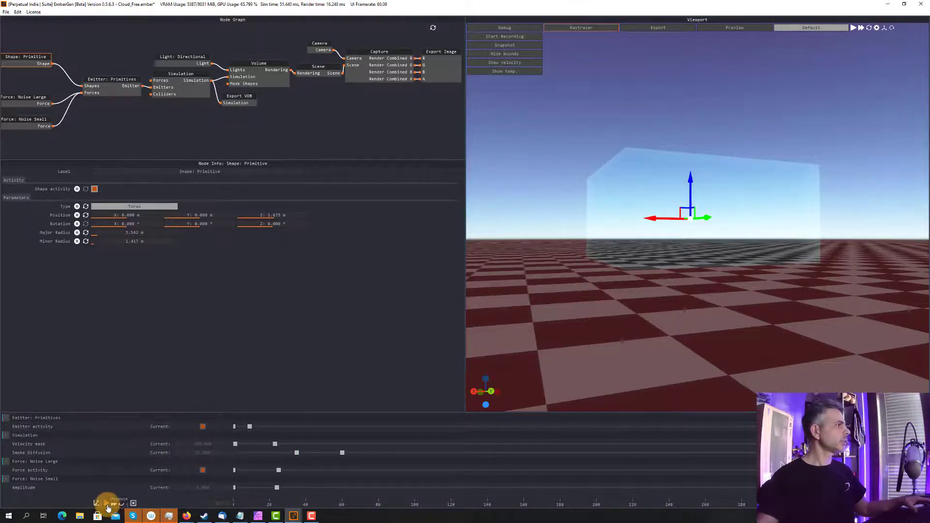
# Run the simulation and inspect up close how the lowered cloud fits inside the reduced bounds
pyautogui.click(107, 503)
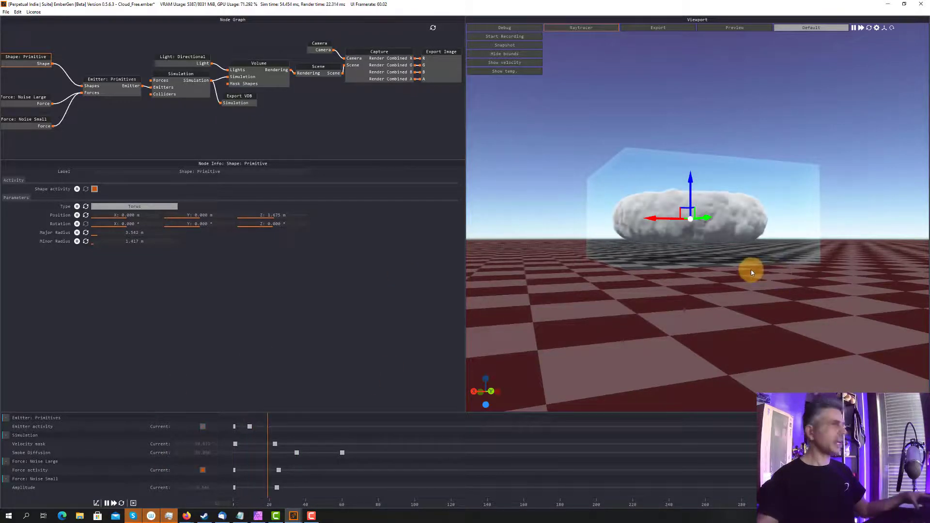
pyautogui.scroll(2, 725, 273)
pyautogui.scroll(3, 688, 227)
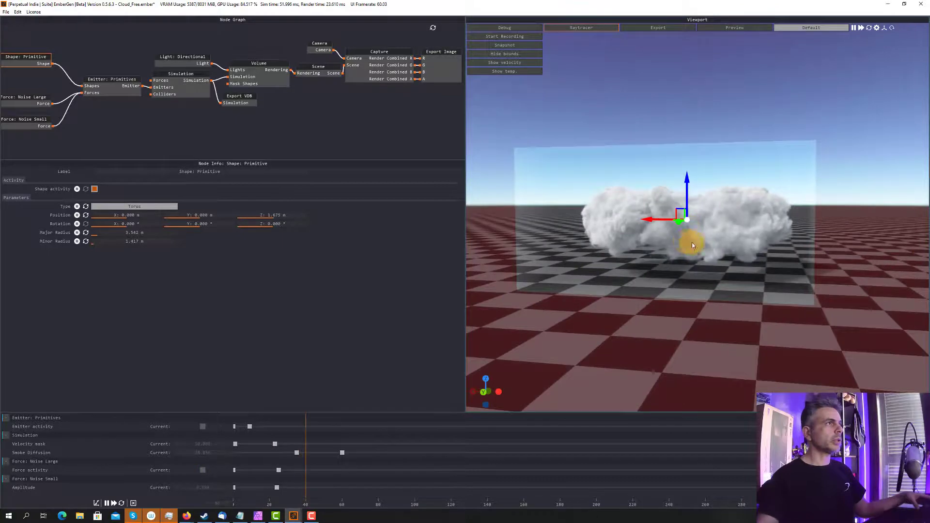
pyautogui.moveTo(692, 246)
pyautogui.mouseDown()
pyautogui.moveTo(732, 243)
pyautogui.moveTo(707, 244)
pyautogui.mouseUp()
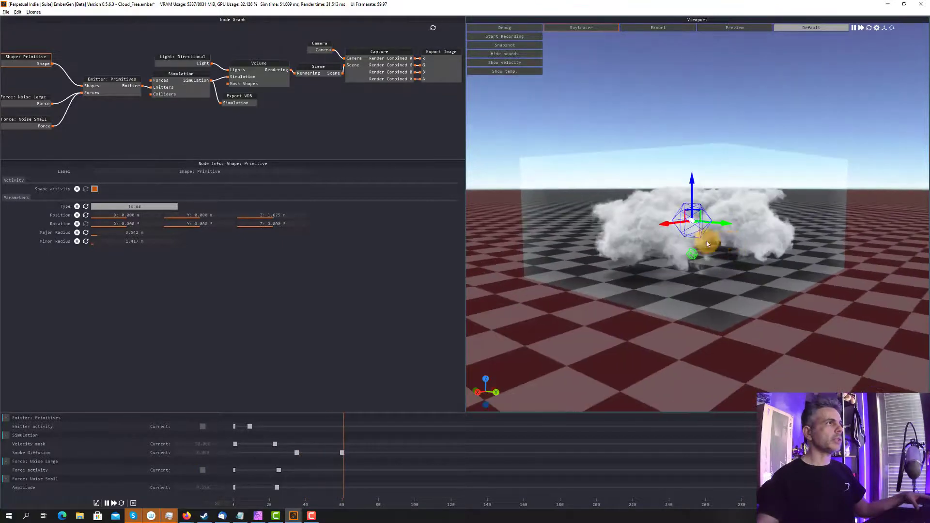
# View the cloud up close from underneath and pause the simulation at about frame 100
pyautogui.press('1')
pyautogui.scroll(3, 687, 229)
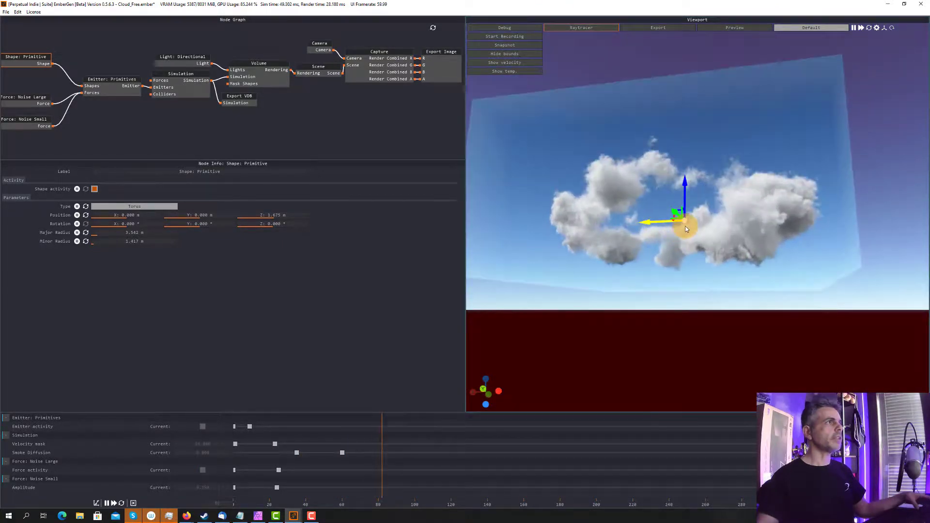
pyautogui.click(107, 503)
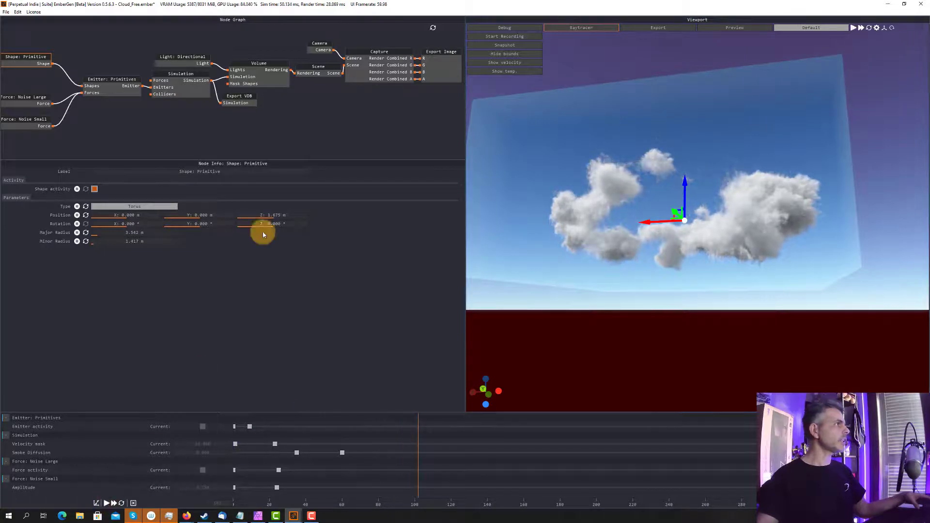
# Bring up the Simulation node's settings, save the project and reset the simulation
pyautogui.click(170, 77)
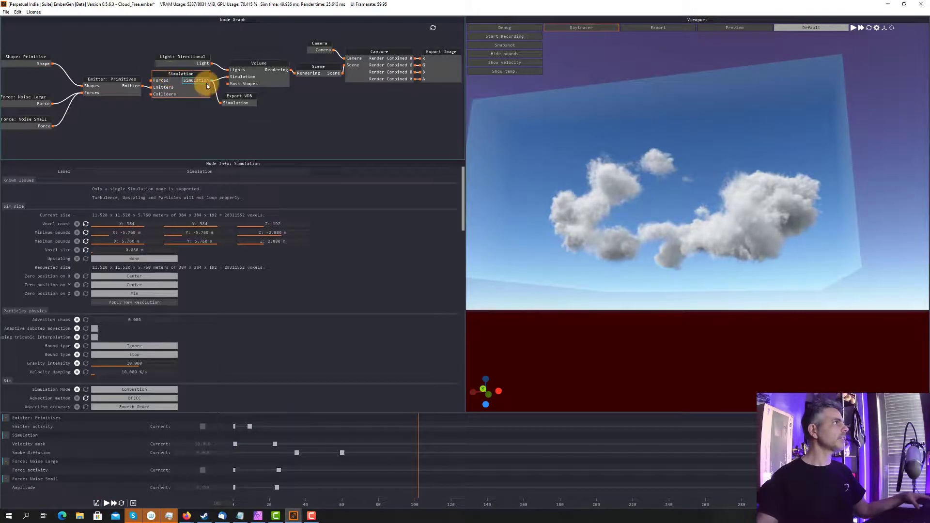
pyautogui.click(5, 12)
pyautogui.click(21, 34)
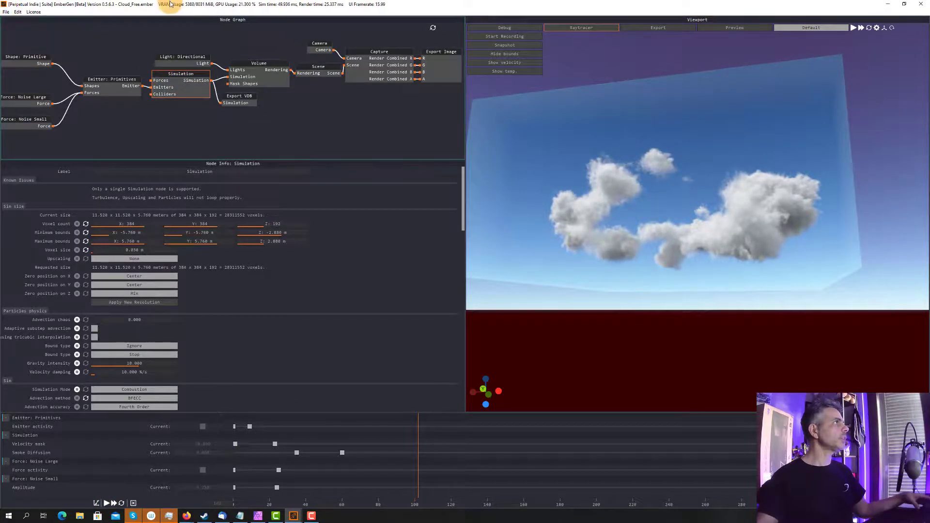
pyautogui.click(121, 503)
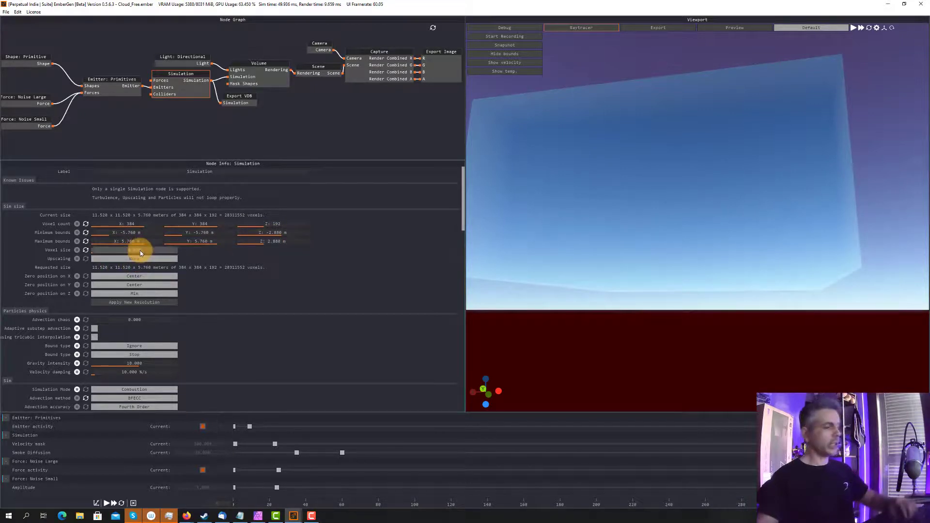
# Set the simulation's voxel size to 0.02 m and its X bounds to -5.76 m and 5.76 m
pyautogui.doubleClick(140, 251)
pyautogui.write('0.03')
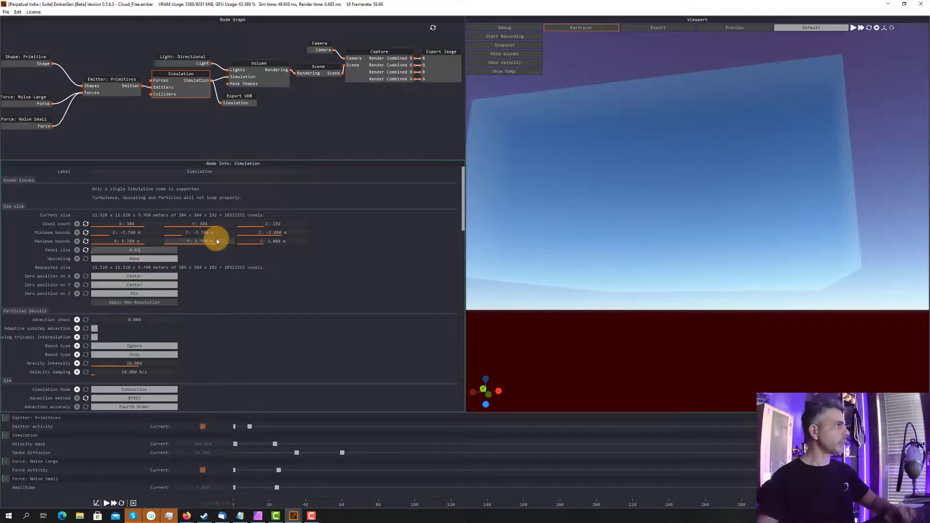
pyautogui.press('Return')
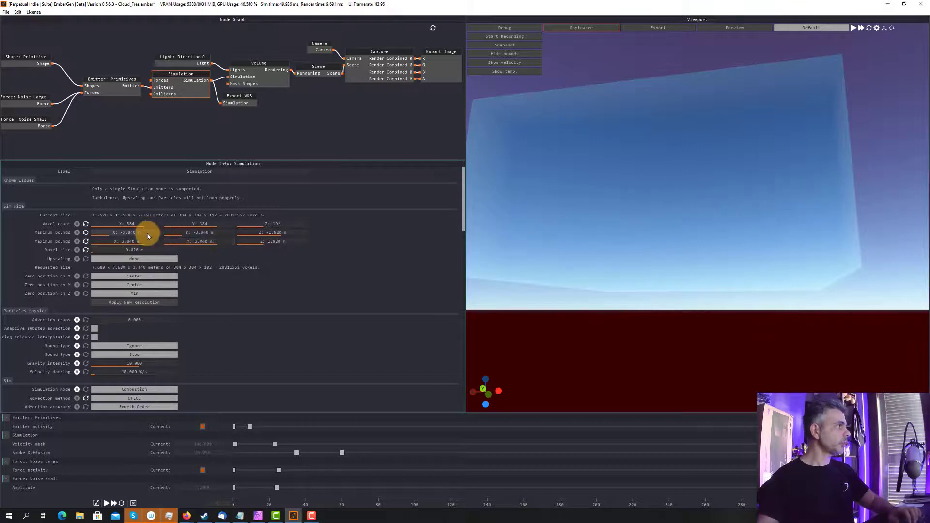
pyautogui.doubleClick(148, 234)
pyautogui.write('-5.76')
pyautogui.press('Return')
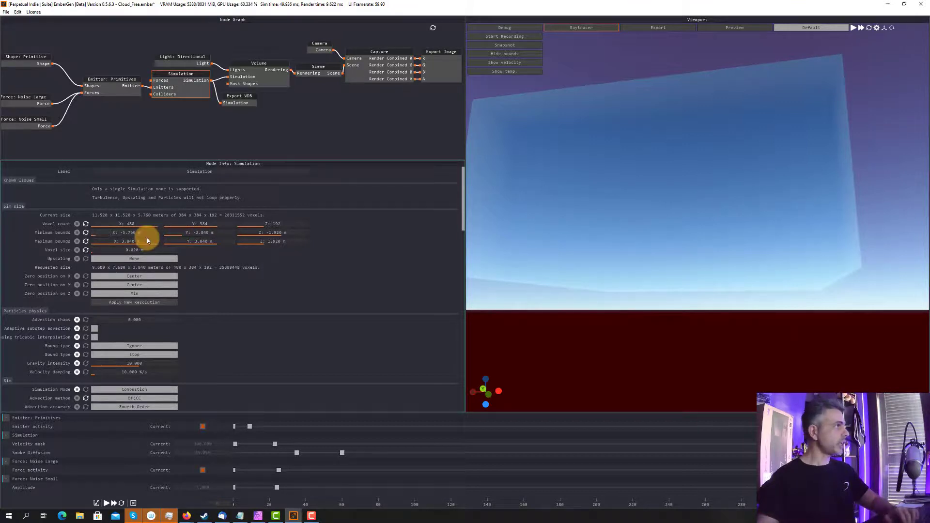
pyautogui.doubleClick(147, 240)
pyautogui.write('5.76')
pyautogui.press('Return')
# Set the simulation's Y bounds to -5.76 m and 5.76 m
pyautogui.doubleClick(201, 235)
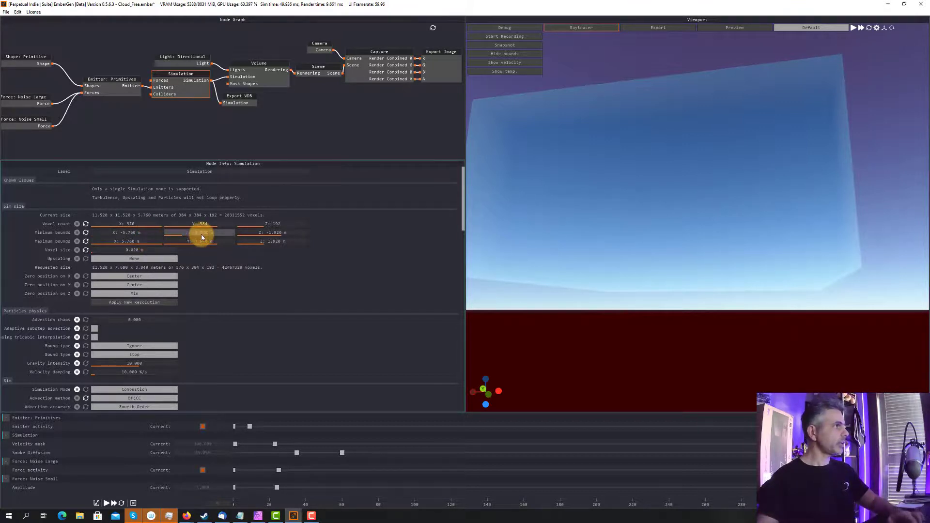
pyautogui.write('-')
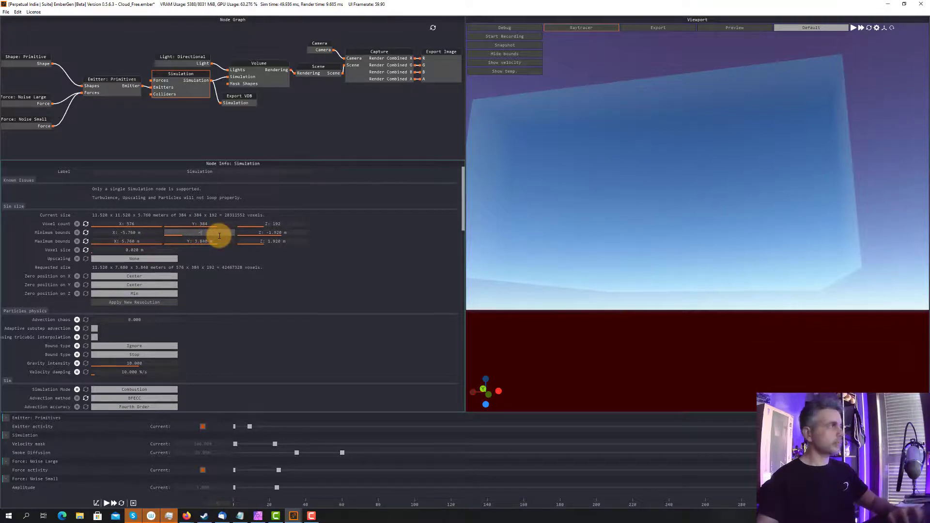
pyautogui.write('35.76')
pyautogui.press('Return')
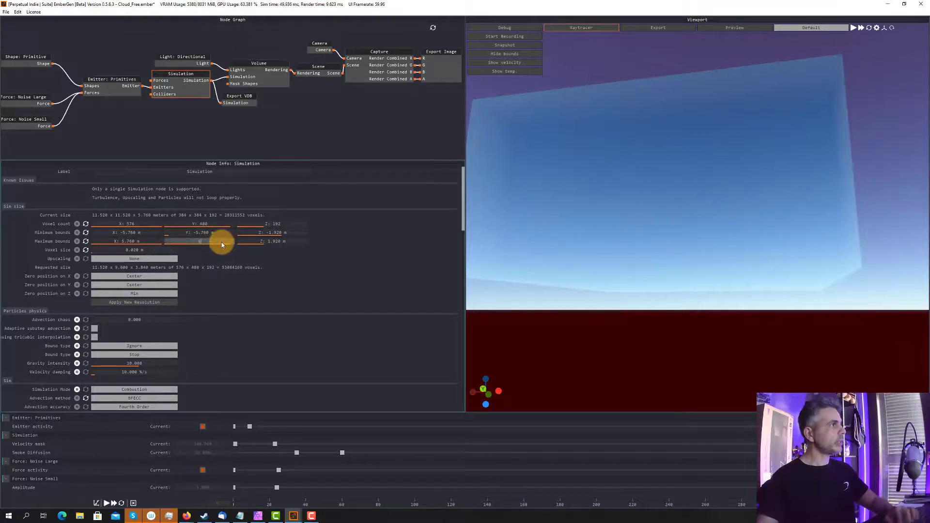
pyautogui.write('5.76')
pyautogui.press('Return')
# Set the simulation's Z bounds to -3.2 m and 3.2 m and apply the new resolution
pyautogui.doubleClick(266, 233)
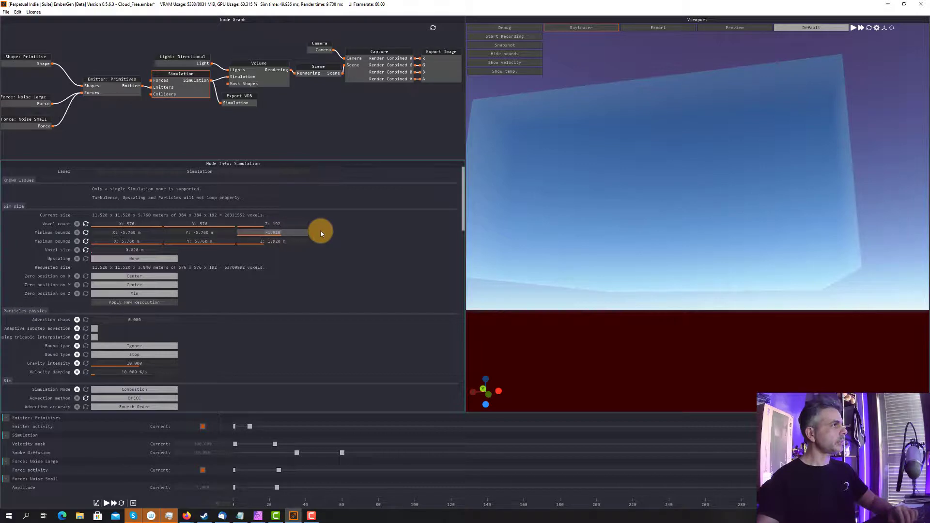
pyautogui.write('-3.2')
pyautogui.press('Return')
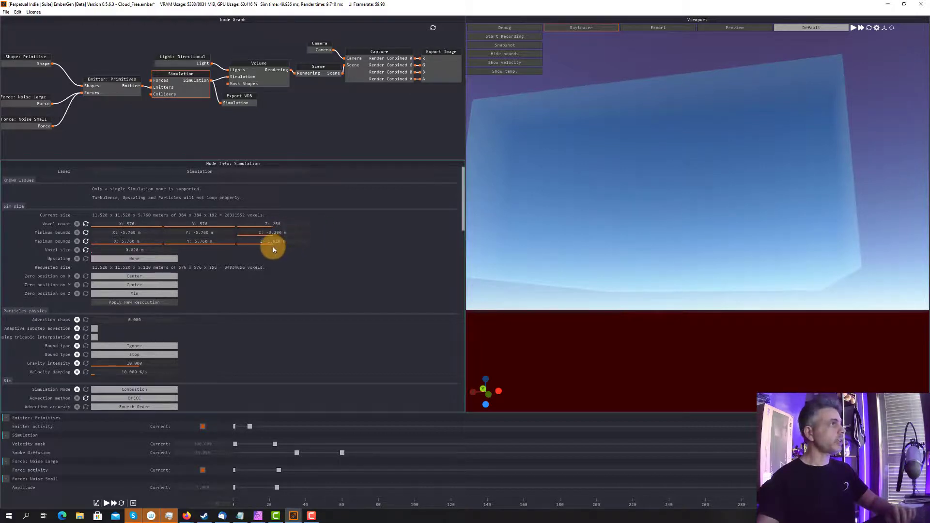
pyautogui.doubleClick(272, 245)
pyautogui.write('3.2')
pyautogui.press('Return')
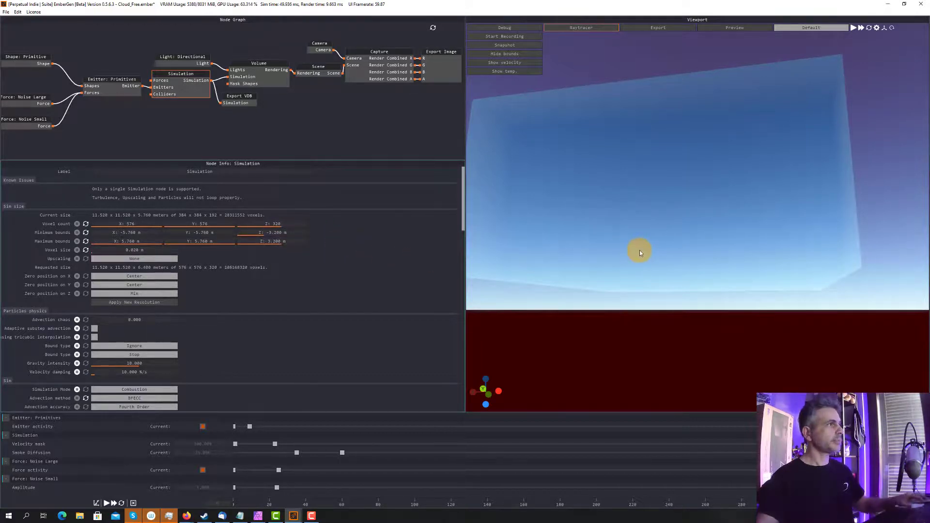
pyautogui.scroll(-2, 646, 246)
pyautogui.moveTo(647, 248)
pyautogui.mouseDown()
pyautogui.moveTo(633, 249)
pyautogui.moveTo(654, 264)
pyautogui.mouseUp()
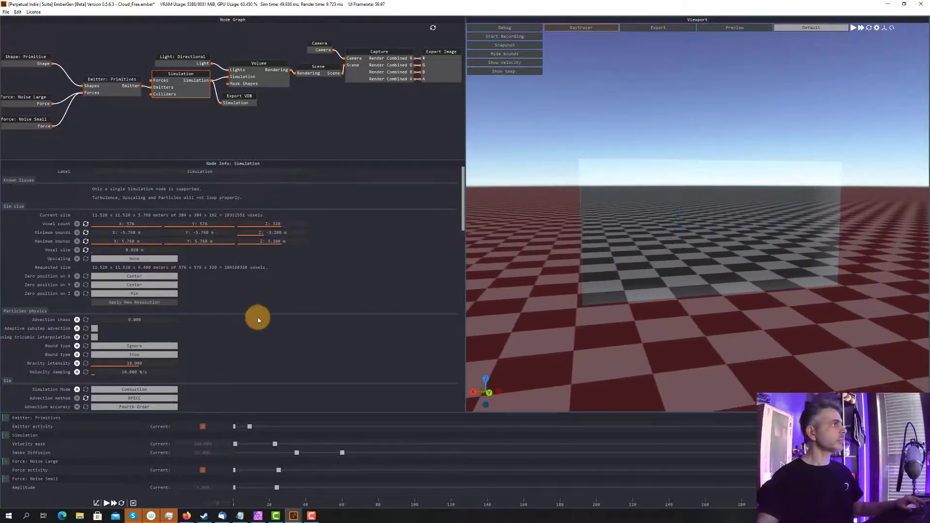
pyautogui.click(156, 304)
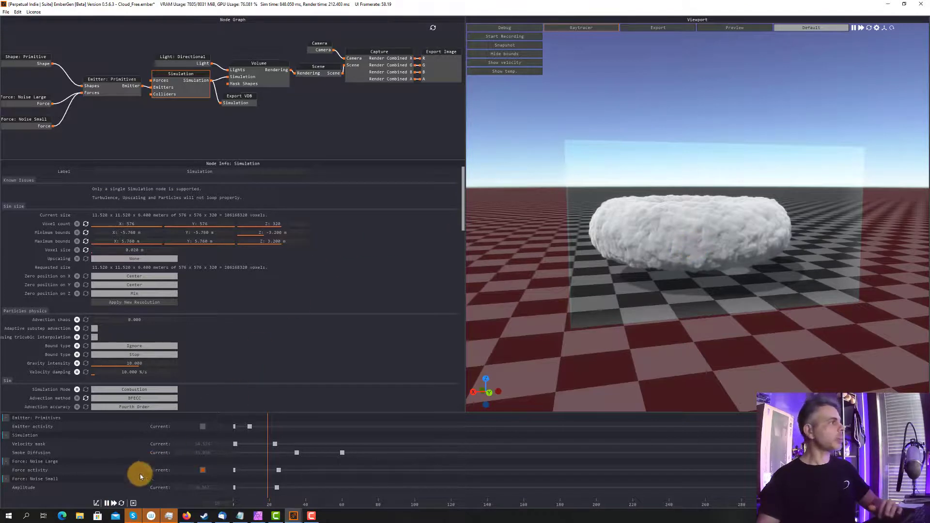
# Run the simulation to about frame 25 to check the spare height in the bounds, then reset it
pyautogui.click(107, 505)
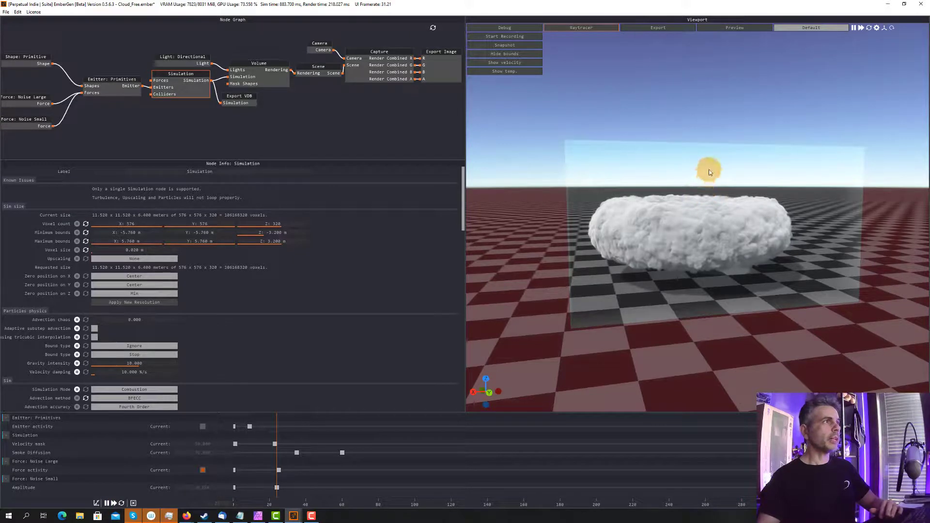
pyautogui.click(106, 505)
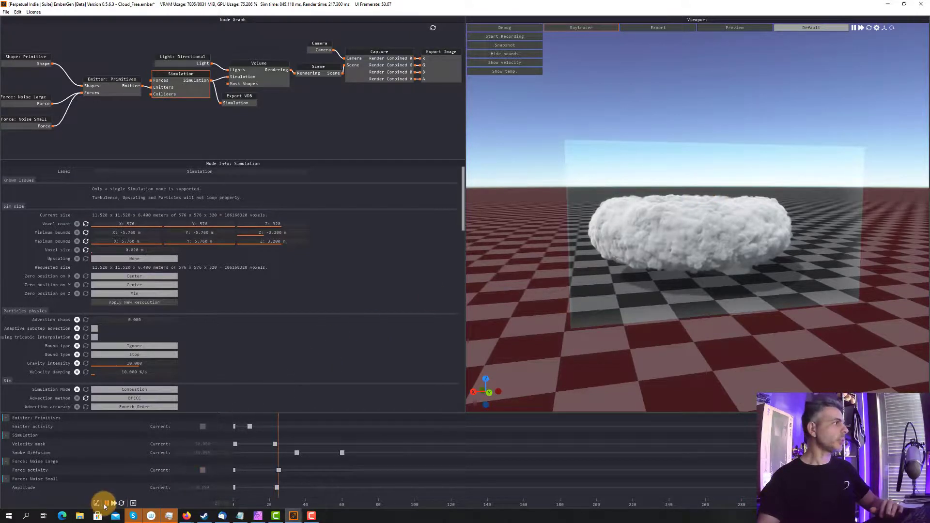
pyautogui.click(106, 504)
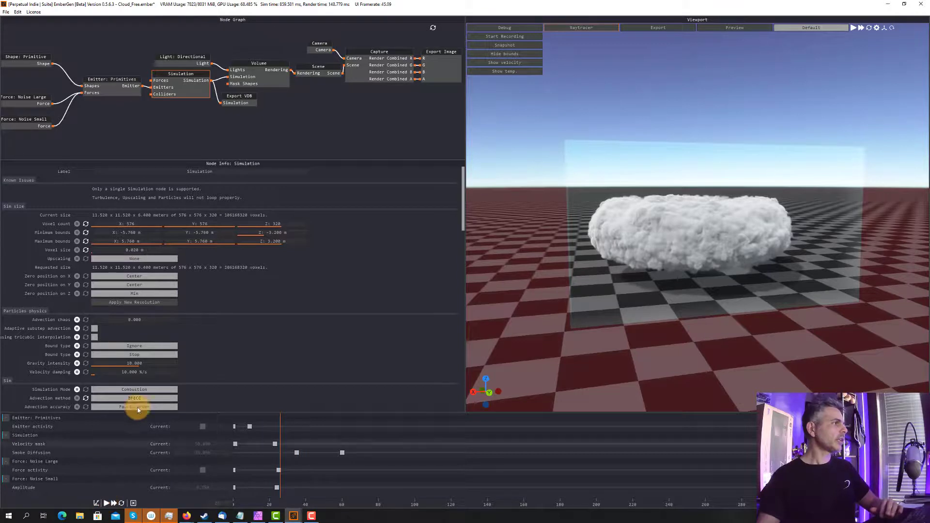
pyautogui.click(122, 504)
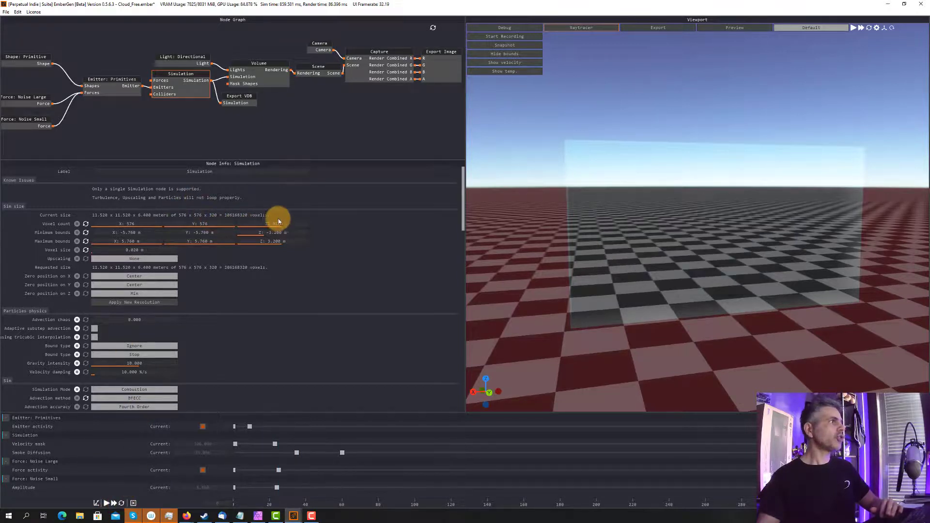
# Set the simulation's Z bounds to -2.56 m and 2.56 m and apply the new resolution
pyautogui.doubleClick(283, 232)
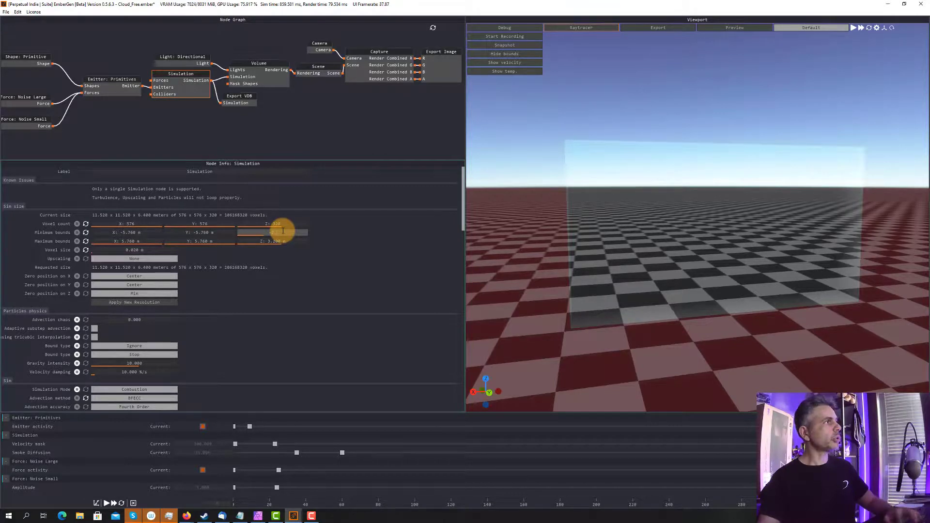
pyautogui.doubleClick(288, 242)
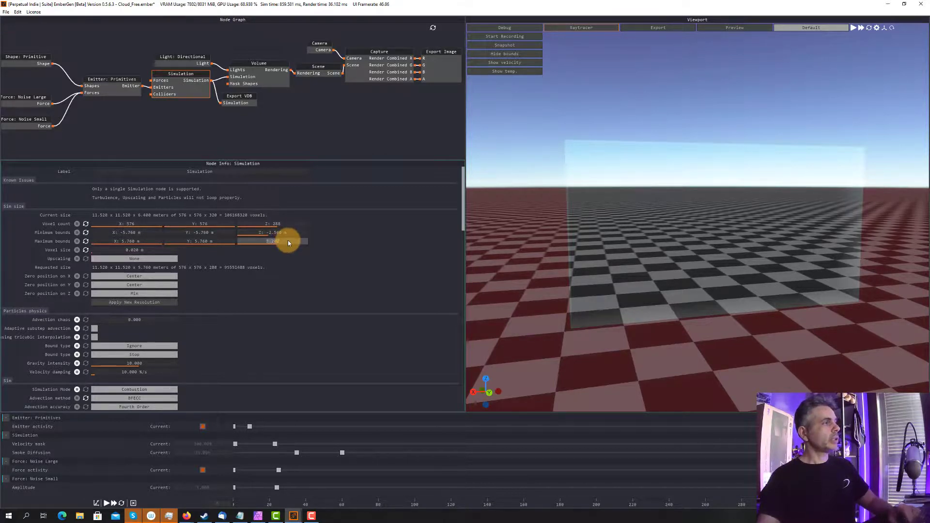
pyautogui.press('BackSpace')
pyautogui.write('2.56')
pyautogui.press('Return')
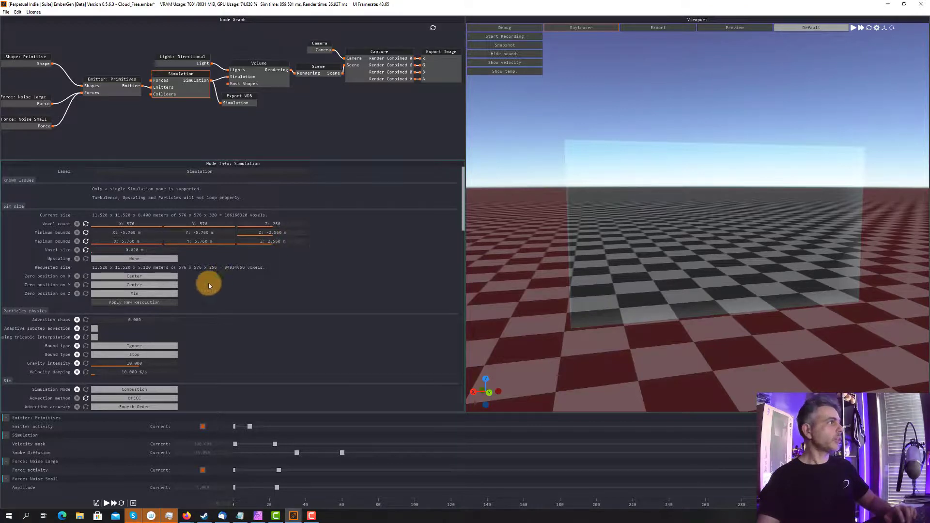
pyautogui.click(151, 304)
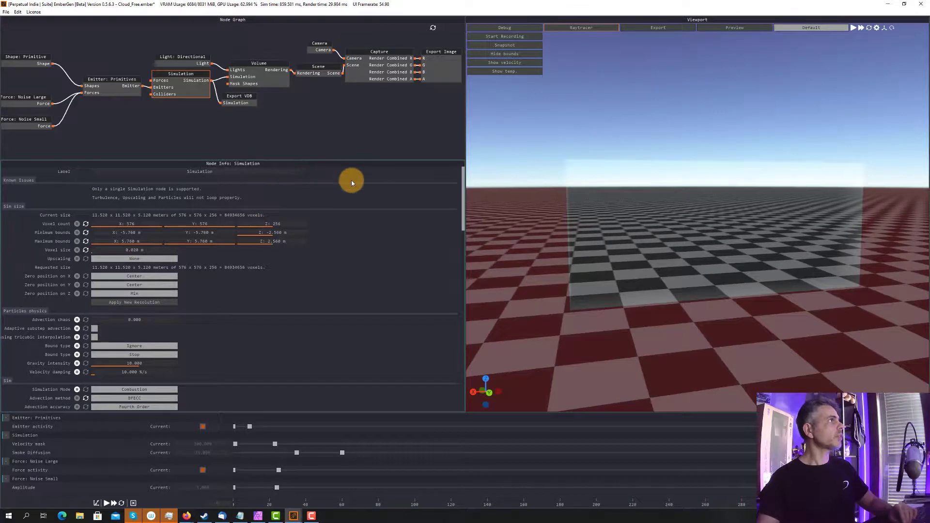
# Run the simulation to about frame 60, pause it and inspect the cloud's detail from underneath
pyautogui.click(106, 504)
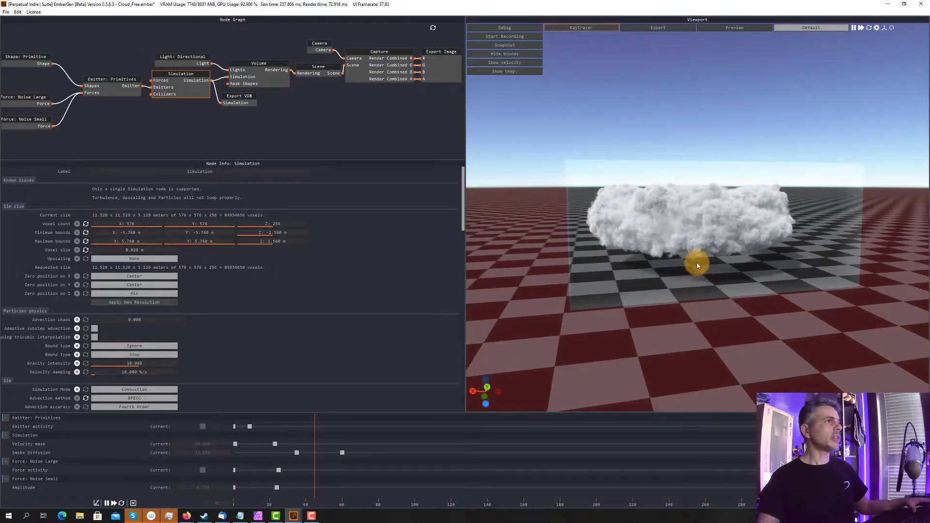
pyautogui.moveTo(697, 262); pyautogui.dragTo(706, 237)
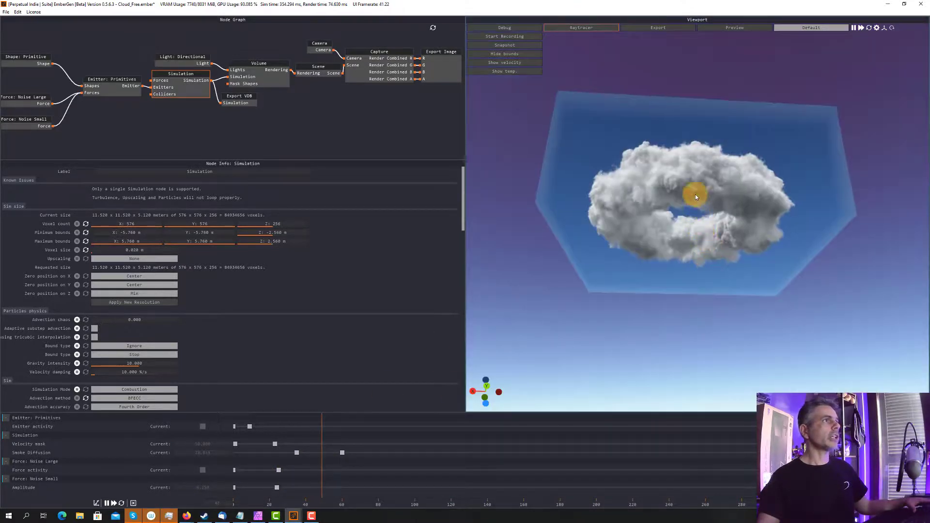
pyautogui.scroll(2, 661, 299)
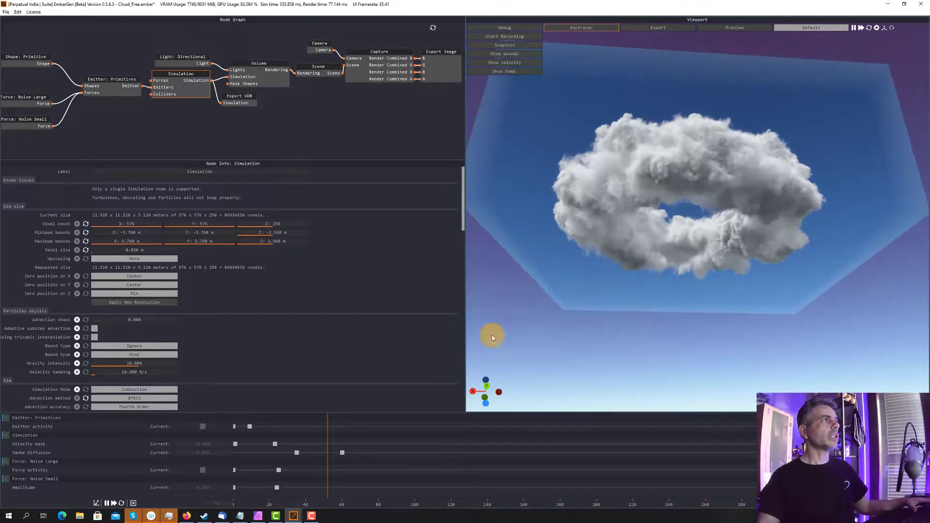
pyautogui.click(108, 504)
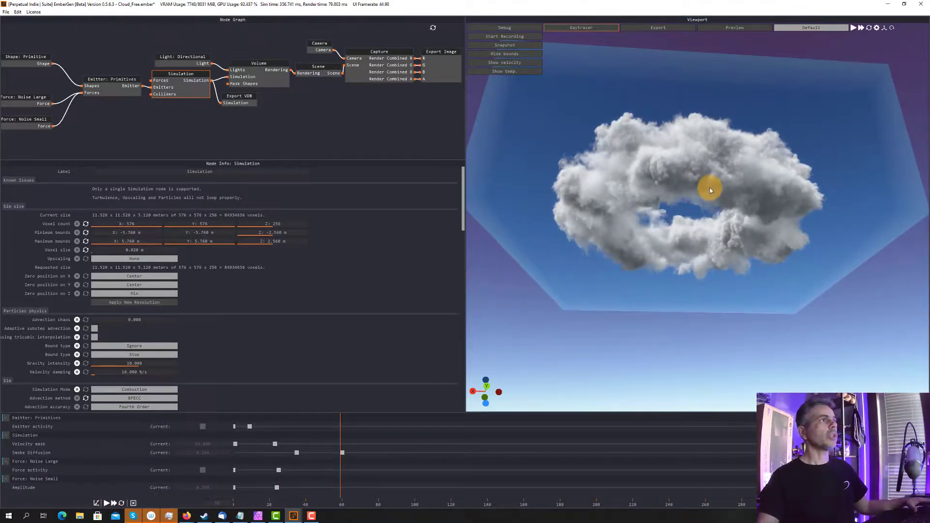
pyautogui.moveTo(688, 193); pyautogui.dragTo(732, 259)
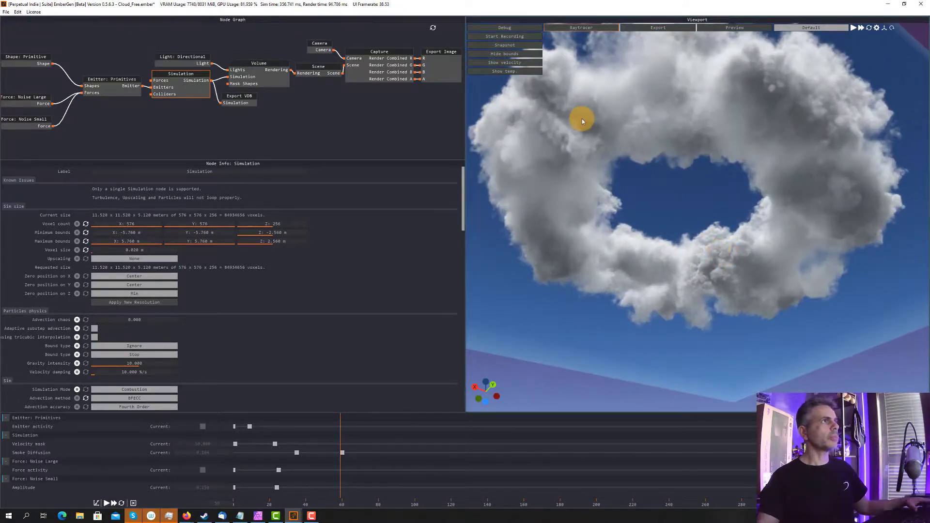
pyautogui.scroll(-5, 786, 157)
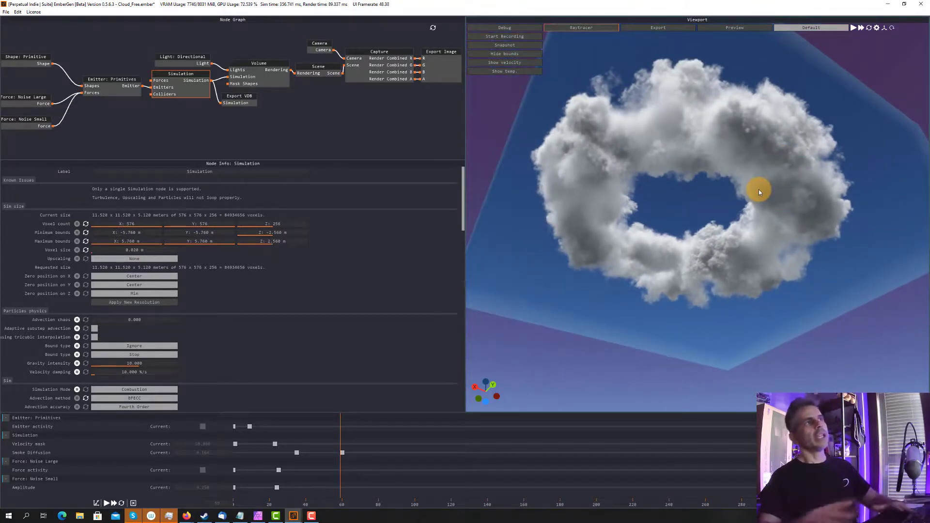
pyautogui.moveTo(759, 188); pyautogui.dragTo(677, 149)
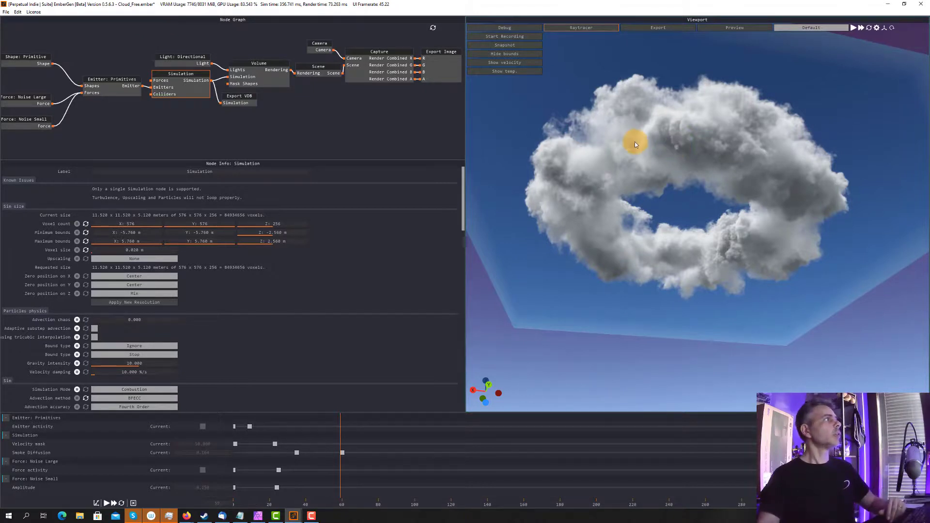
# Save the project and open the settings of the Export VDB node
pyautogui.click(6, 12)
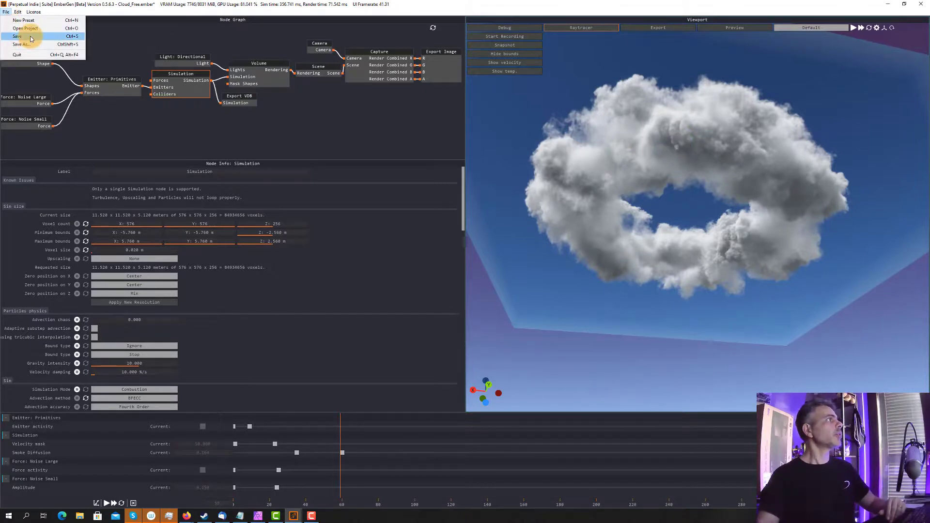
pyautogui.click(30, 38)
pyautogui.click(239, 96)
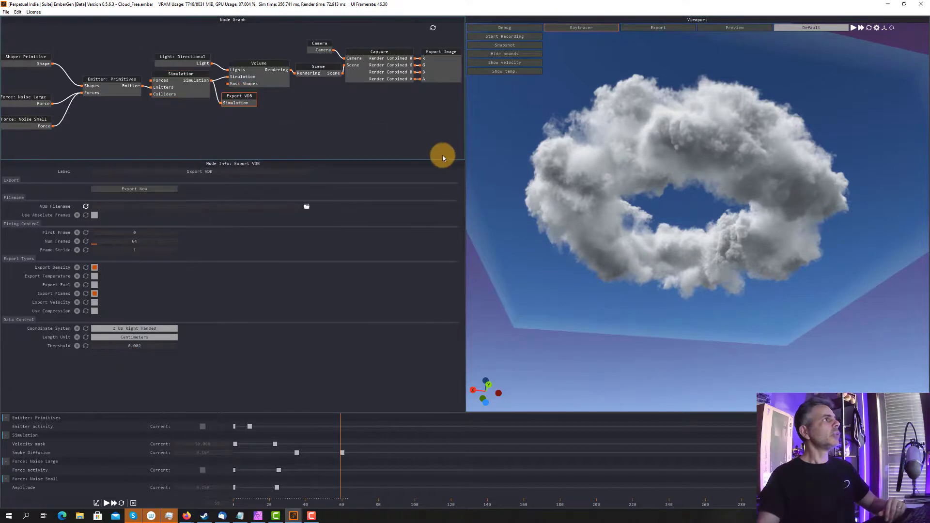